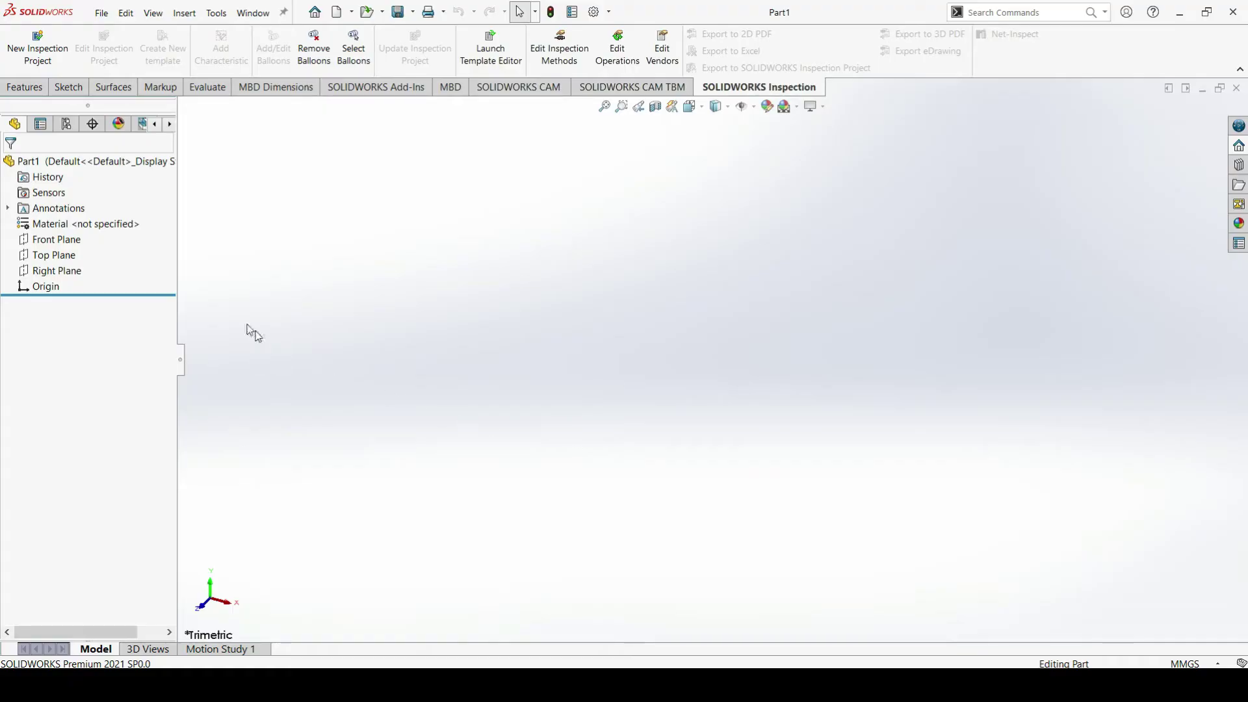
Sketch a center rectangle about 121 by 119 mm on the Front Plane, centred on the origin
click(58, 245)
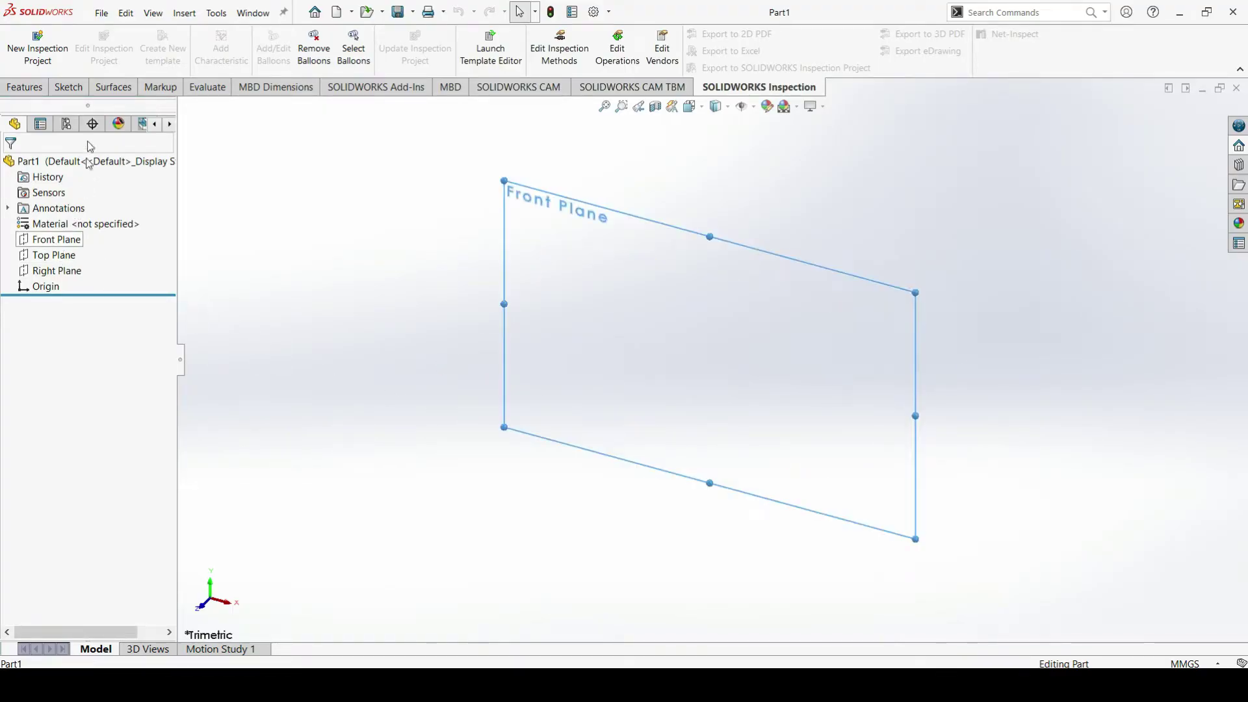
click(68, 86)
click(21, 45)
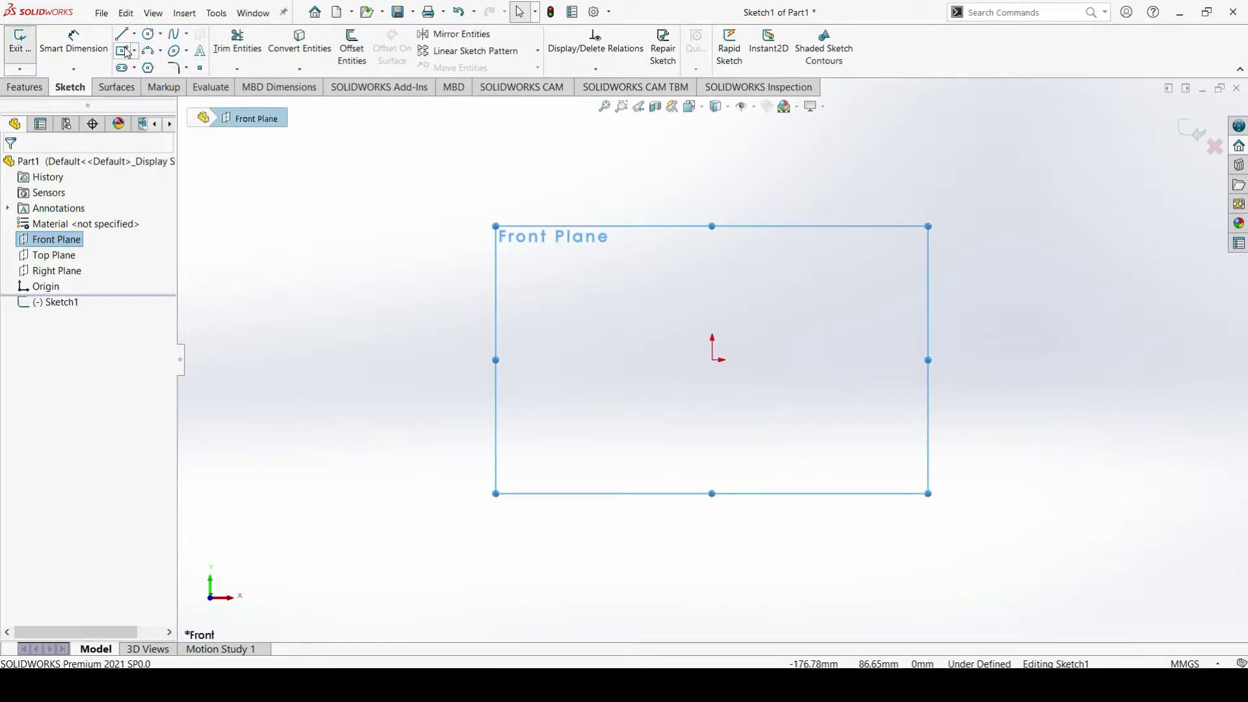
click(126, 51)
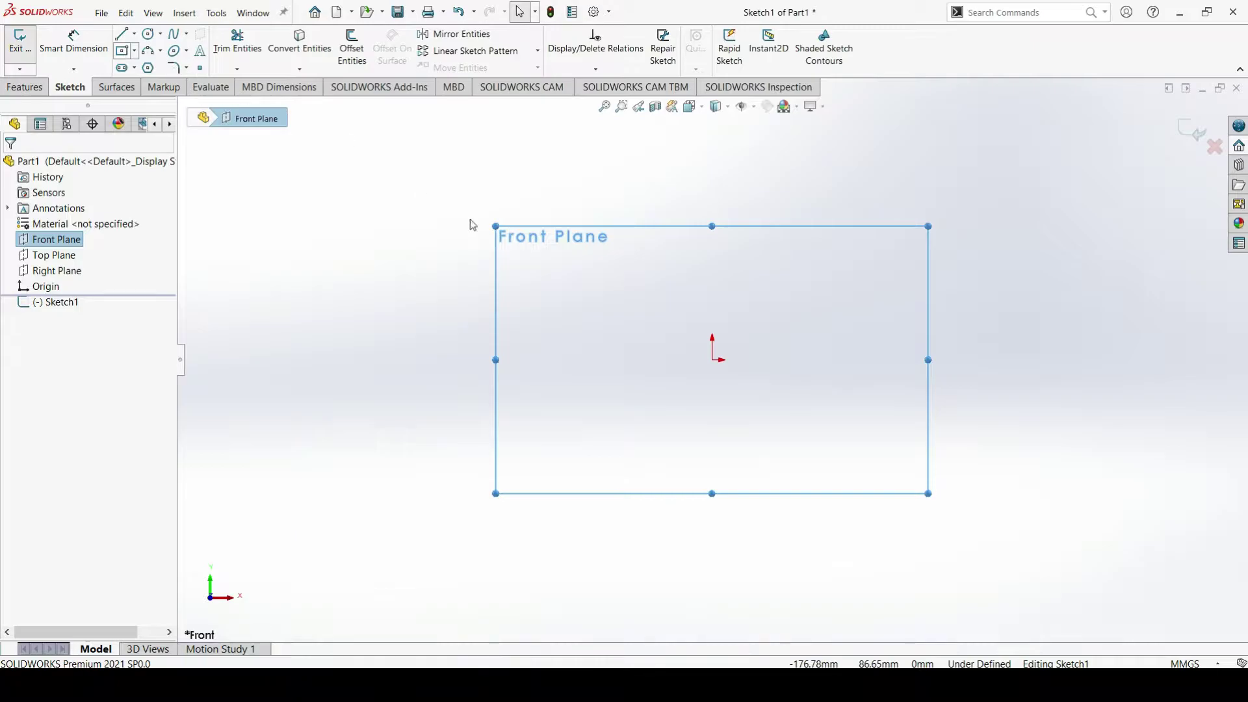
click(713, 360)
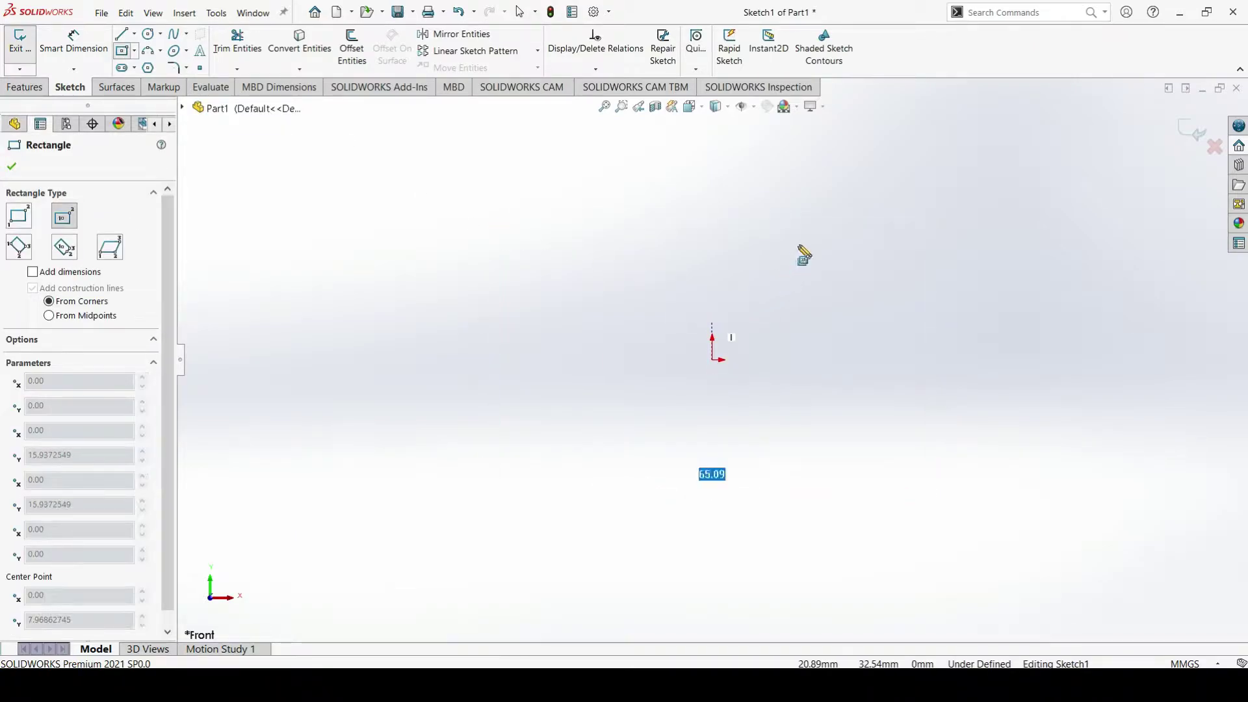
click(908, 209)
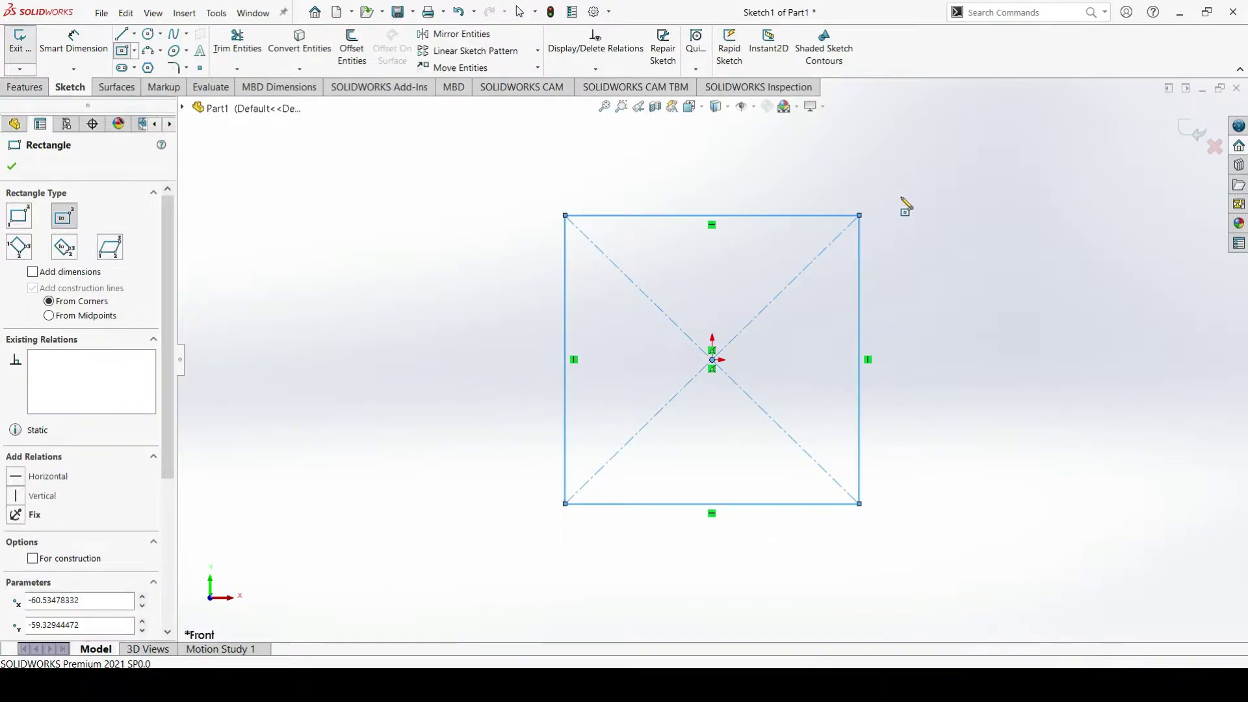
right_click(924, 212)
click(922, 208)
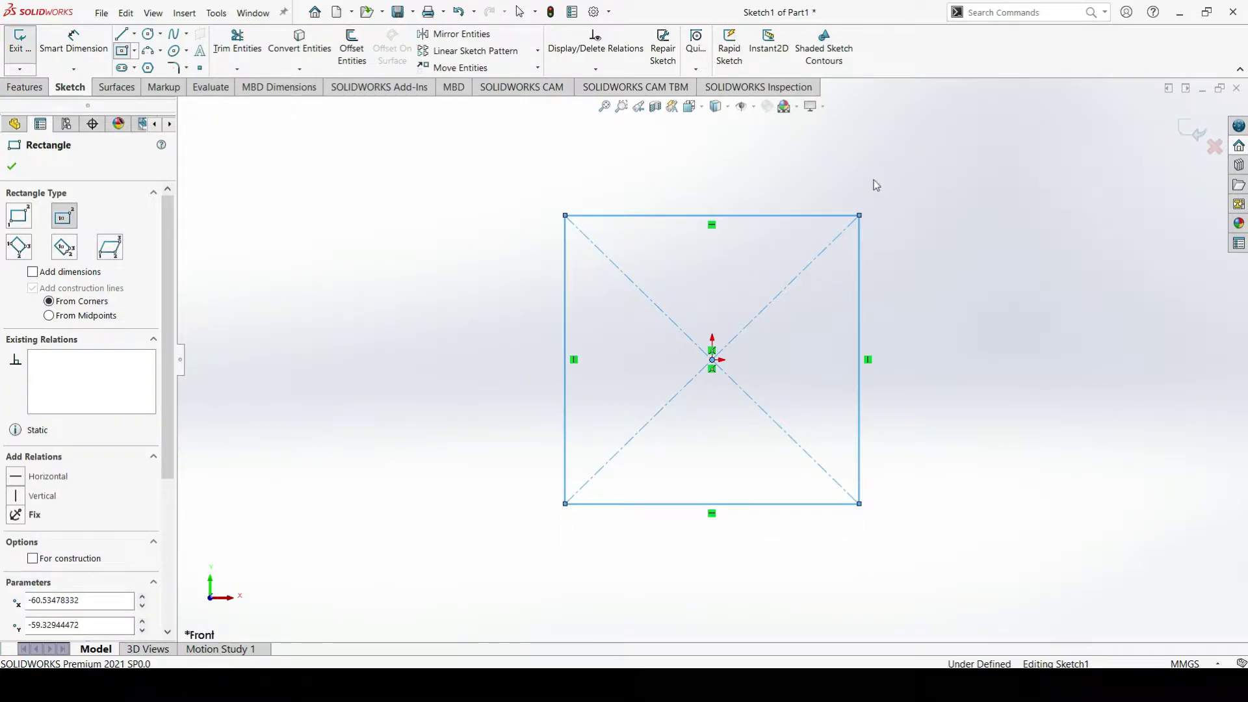
Dimension the vertical side of the Front Plane rectangle at 80 mm
click(81, 47)
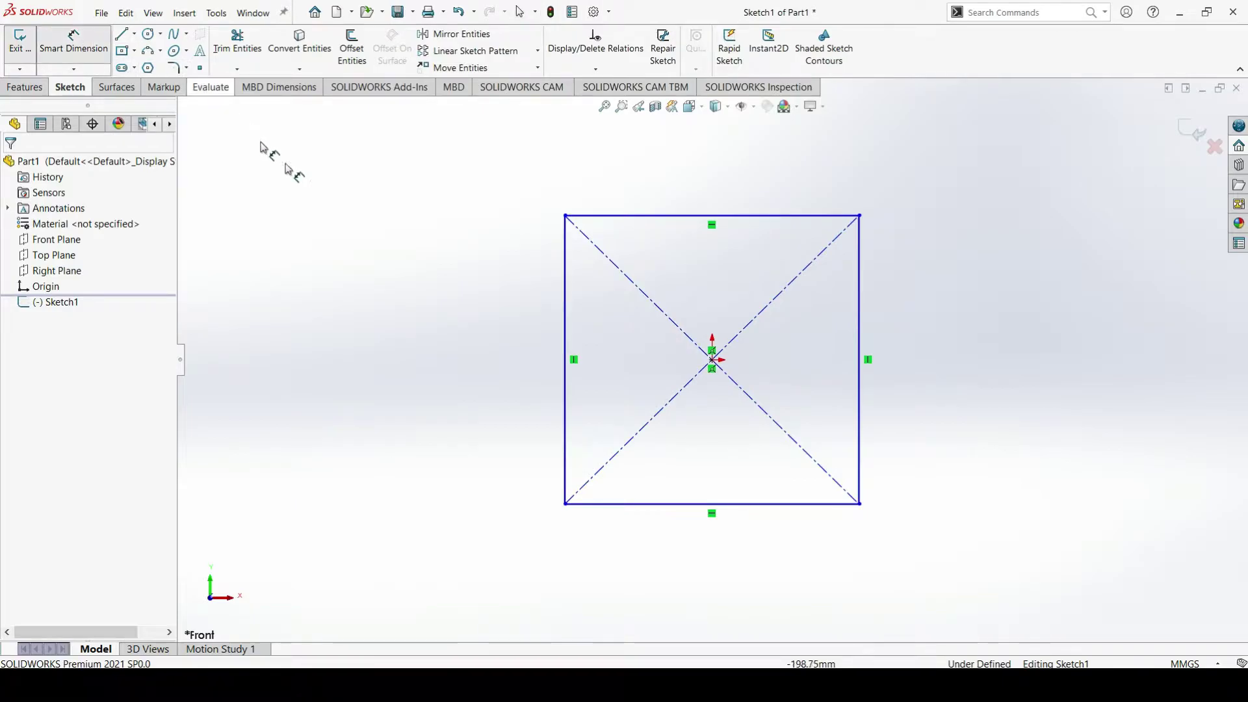
click(530, 304)
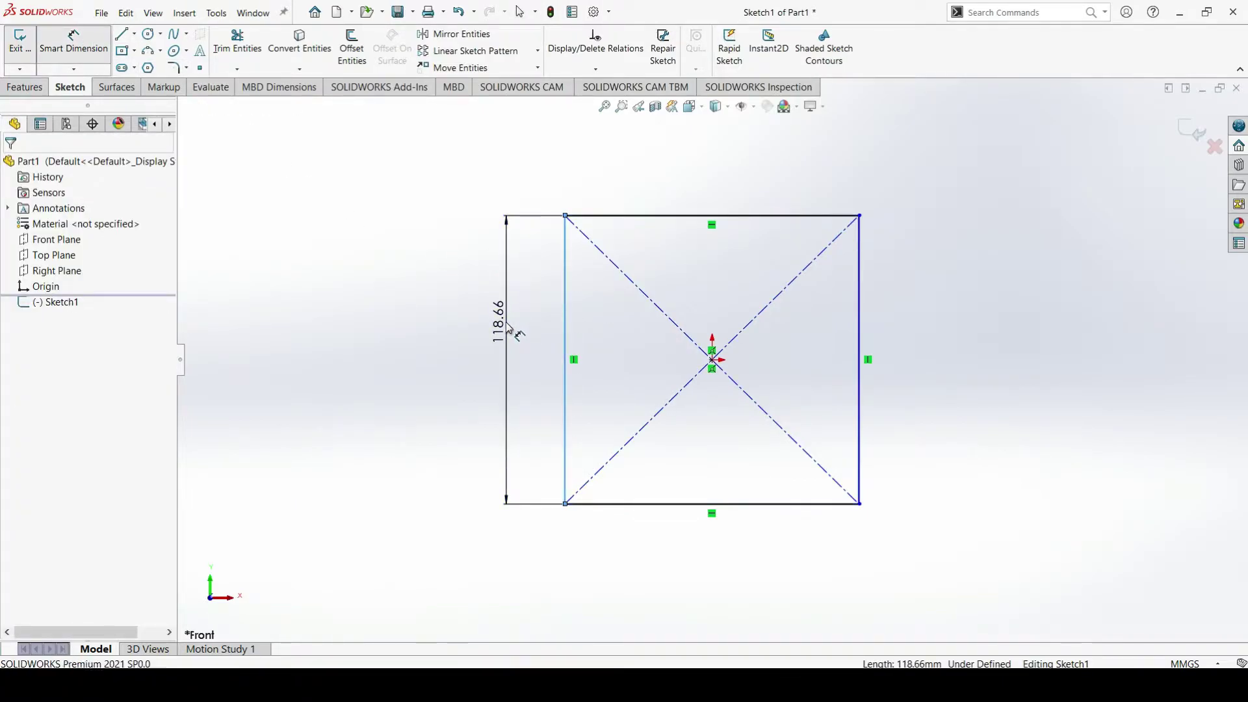
click(514, 292)
text(80)
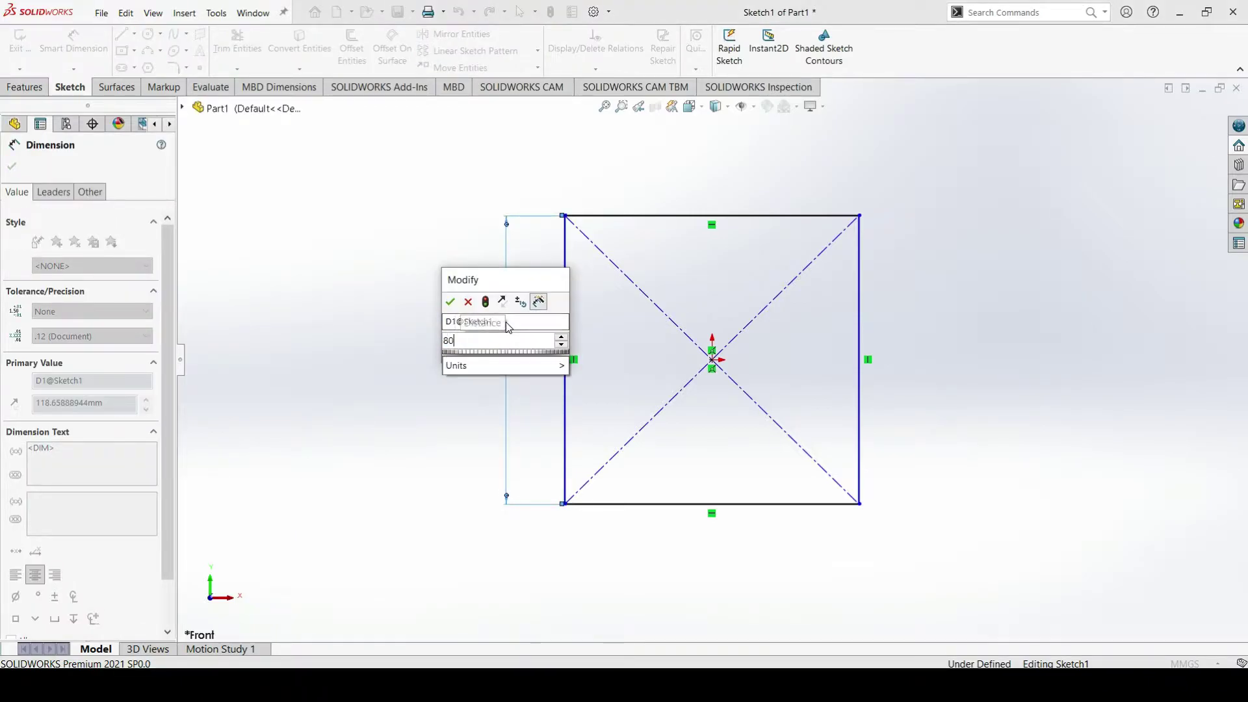
key(Return)
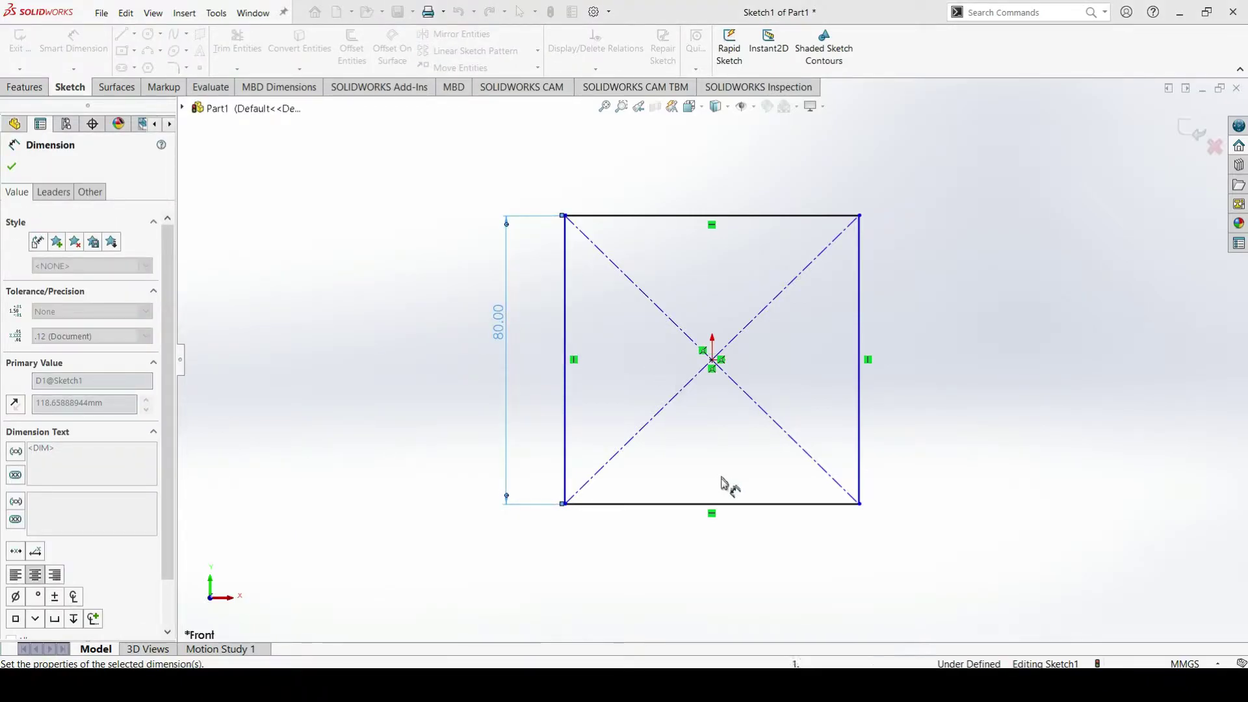
Dimension the rectangle's bottom edge at 50 mm and exit the Front Plane sketch
click(728, 505)
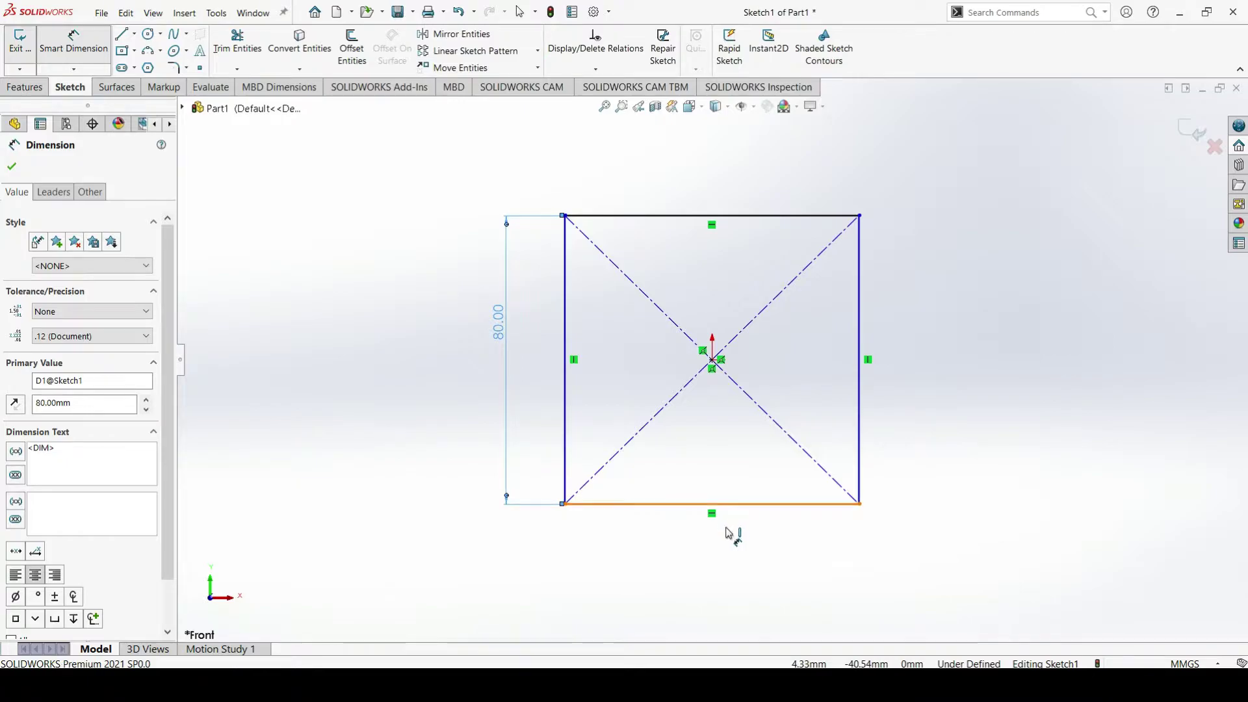
click(715, 553)
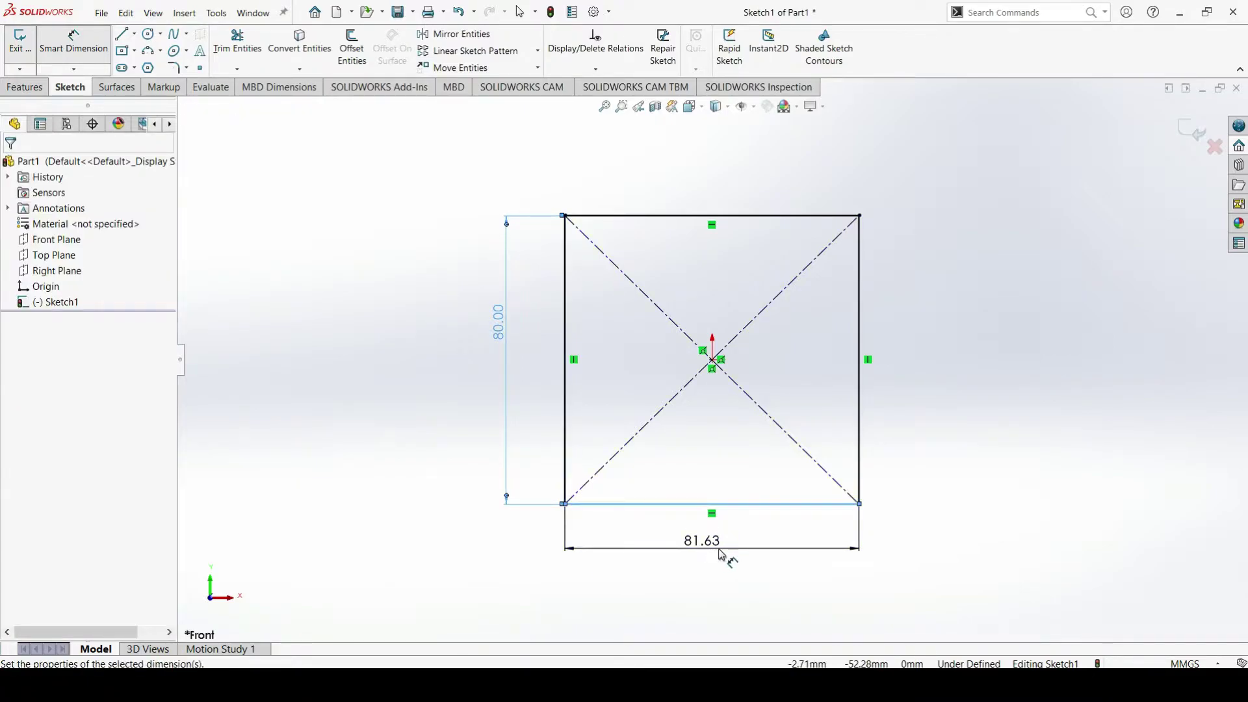
text(80)
key(Return)
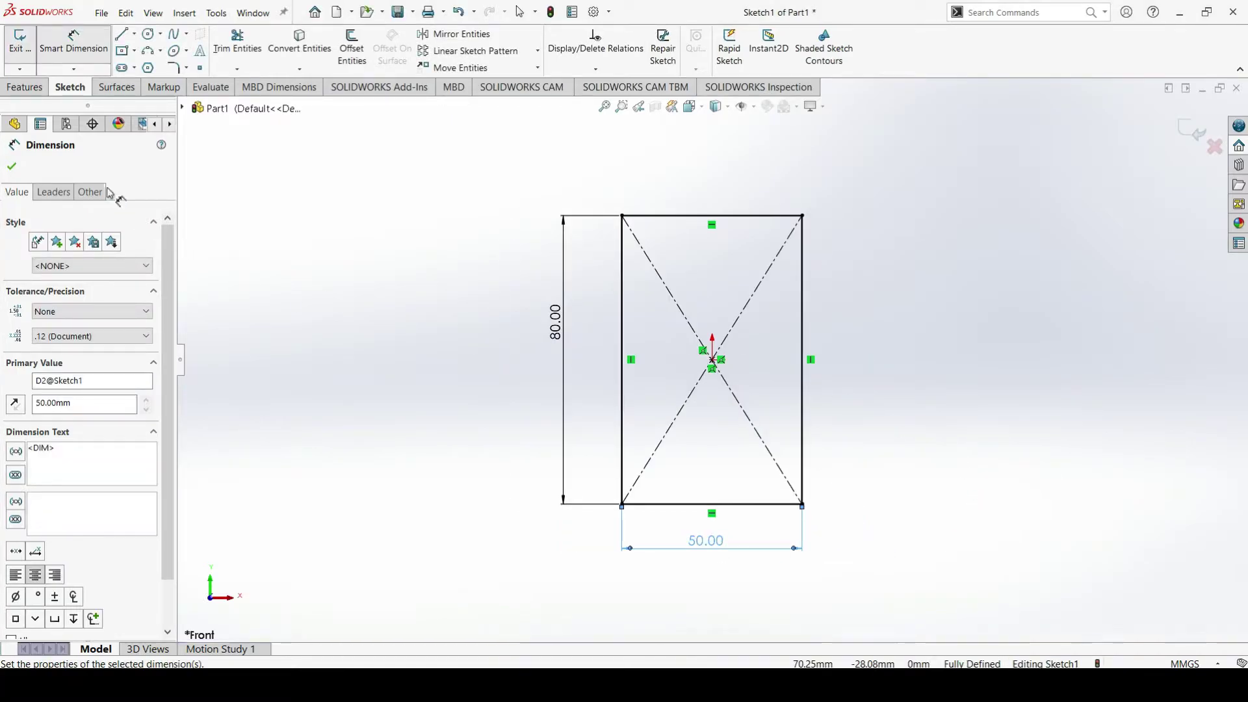
click(11, 168)
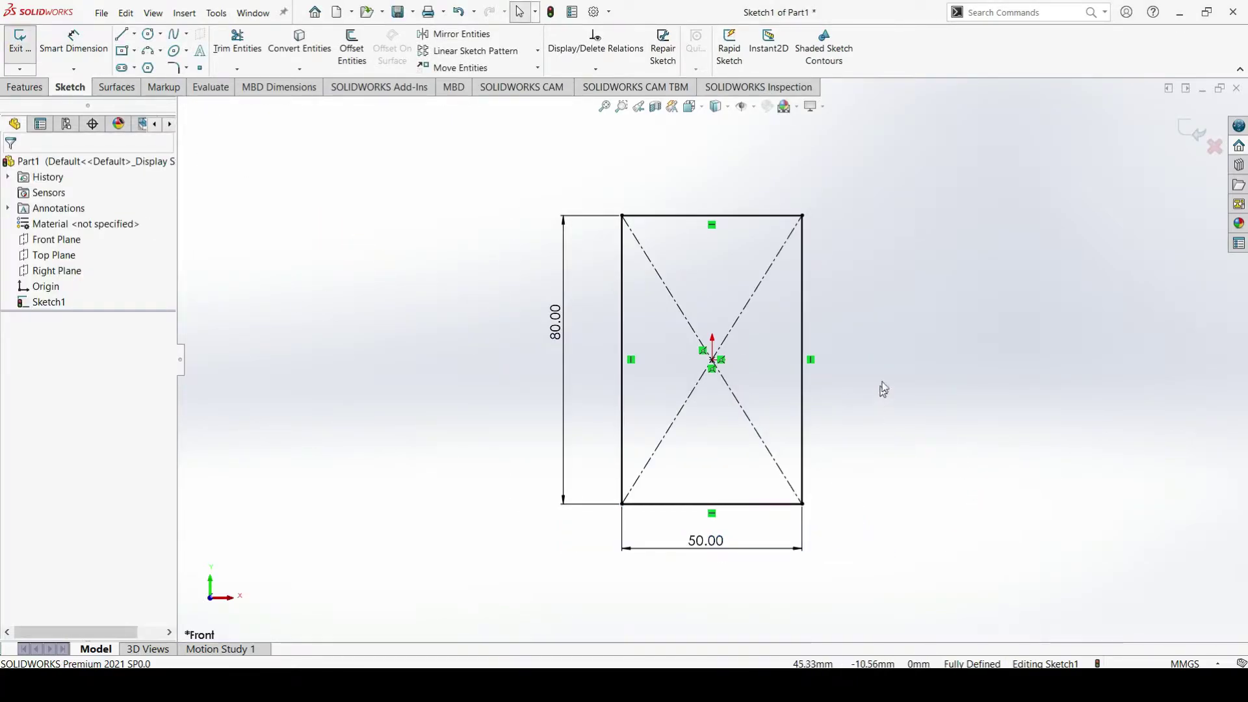
click(1200, 133)
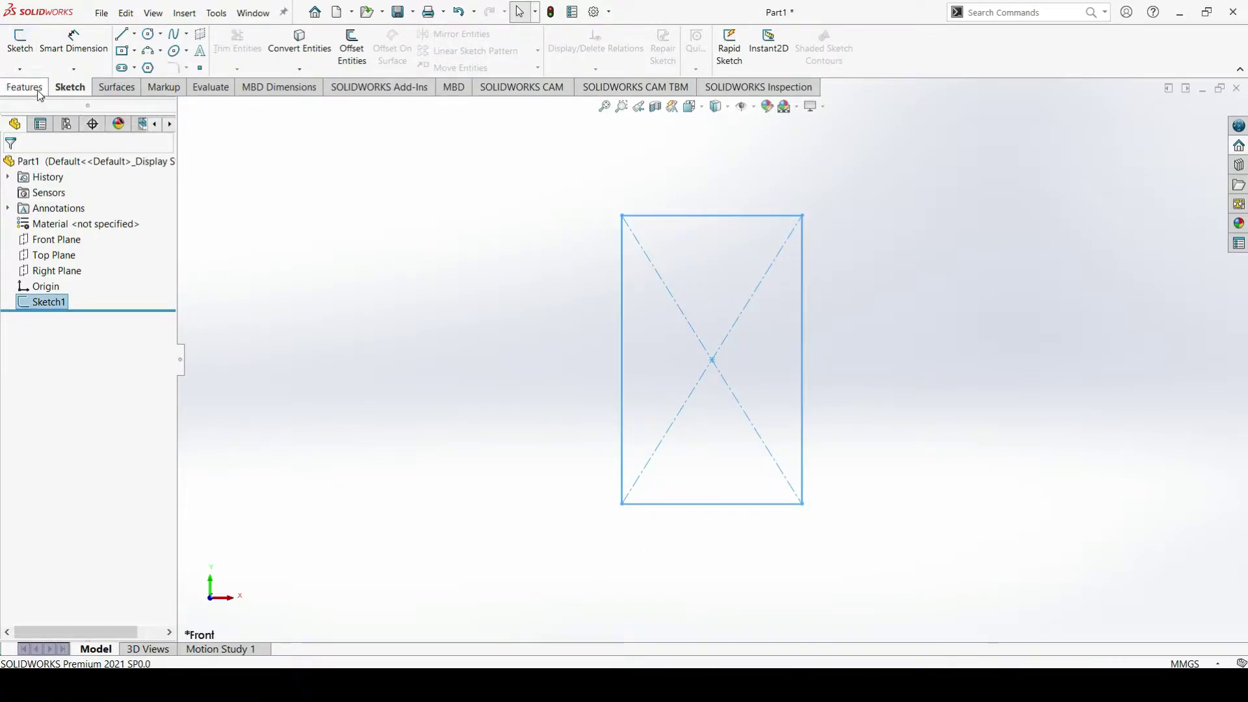
Sketch a center rectangle on the Top Plane from the origin, 80 mm wide and 50 mm high
click(54, 255)
click(20, 47)
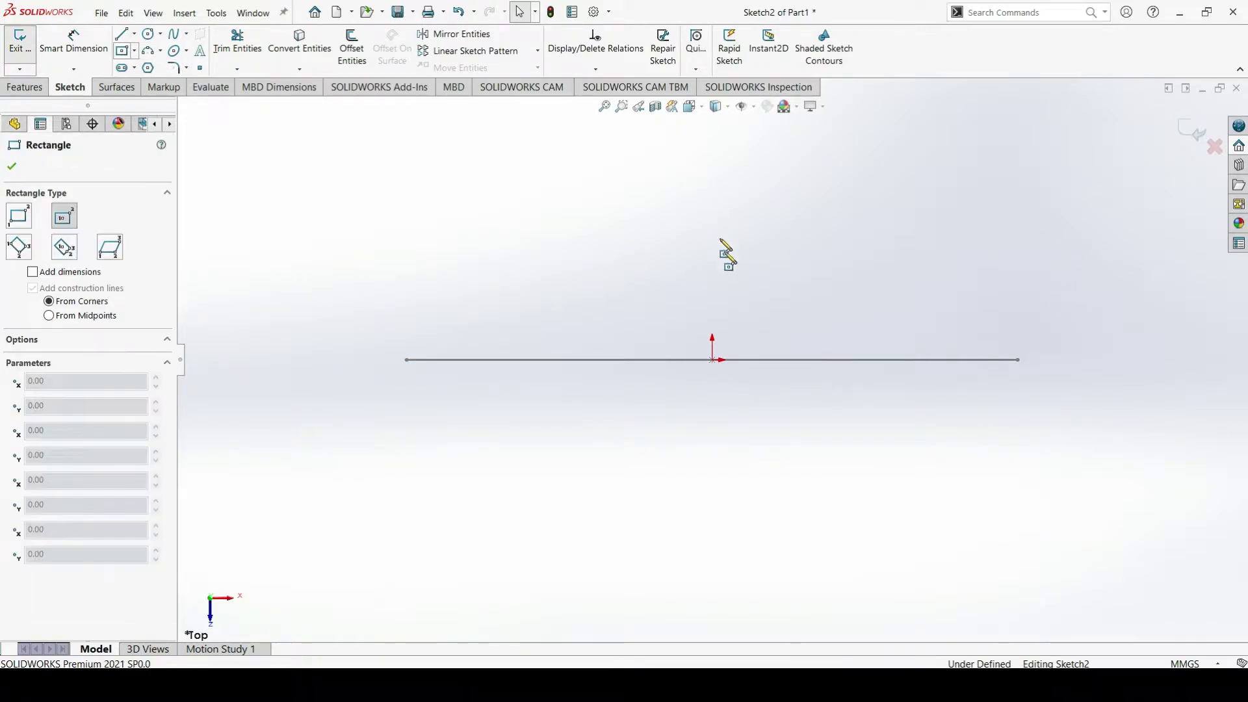
click(713, 360)
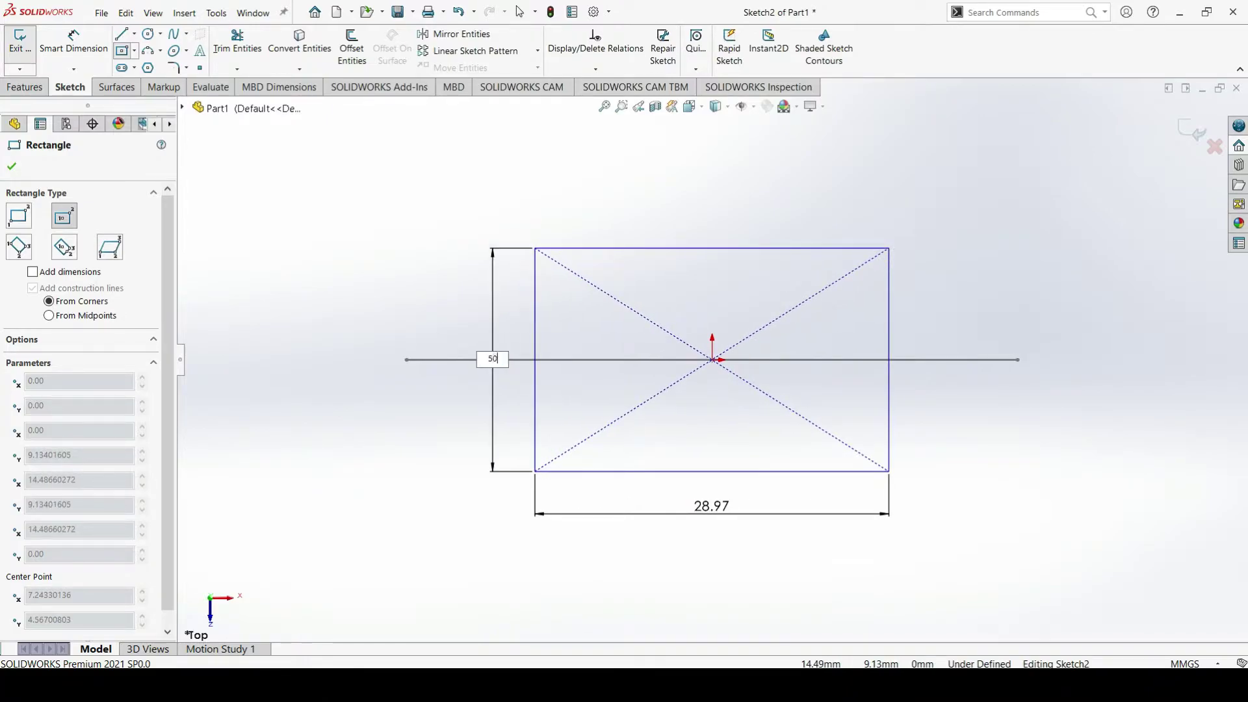
key(Return)
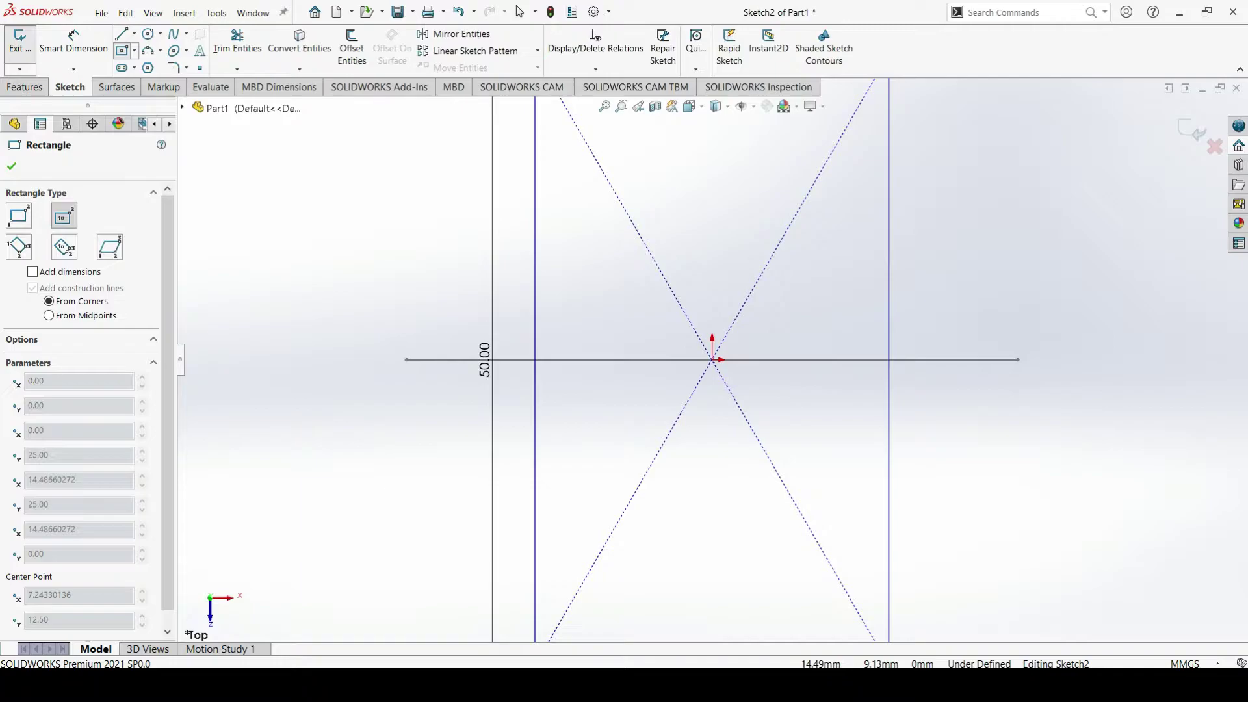
key(f)
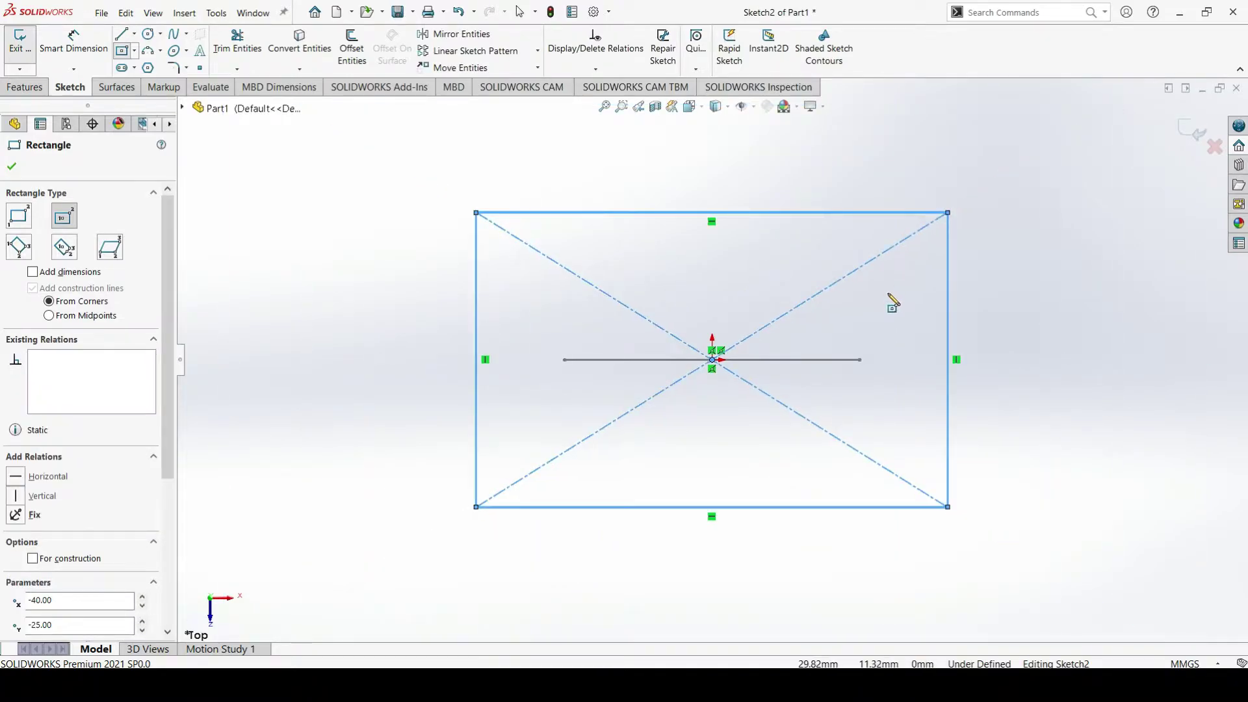
click(13, 166)
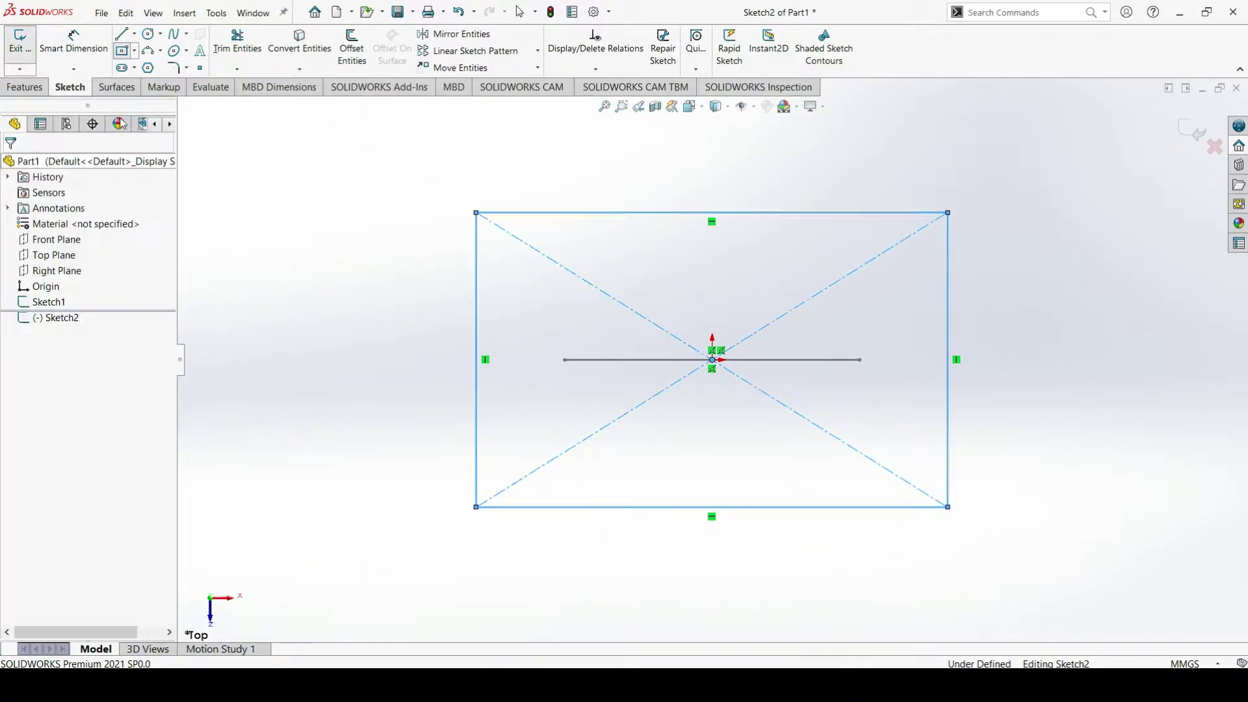
Dimension the Top Plane rectangle 50 mm on its vertical side and 80 mm on its bottom edge, and exit the sketch
click(80, 45)
click(477, 305)
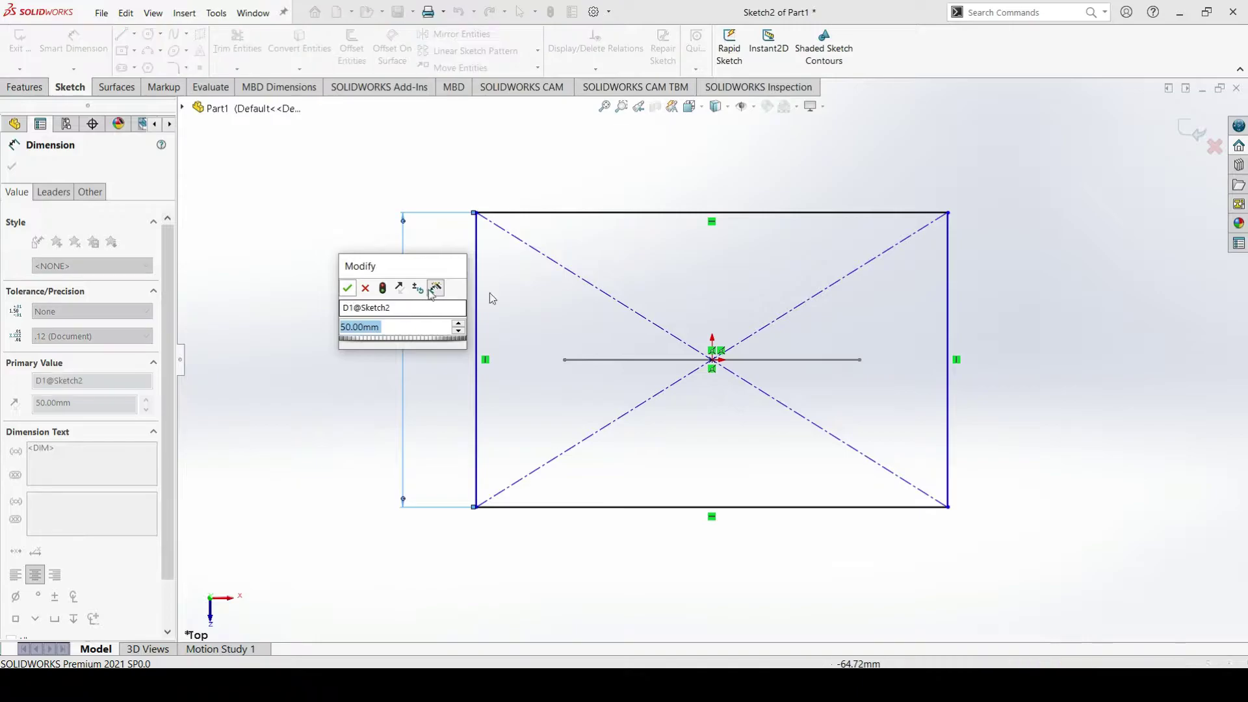
click(347, 288)
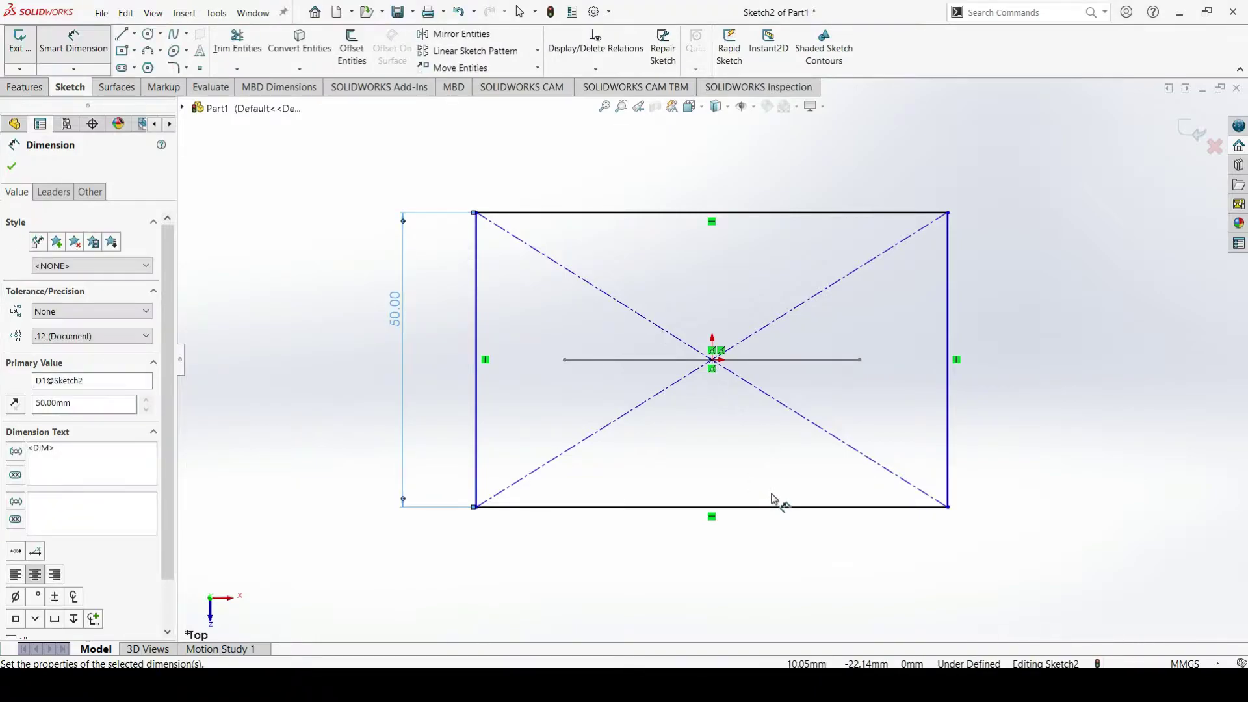
click(772, 507)
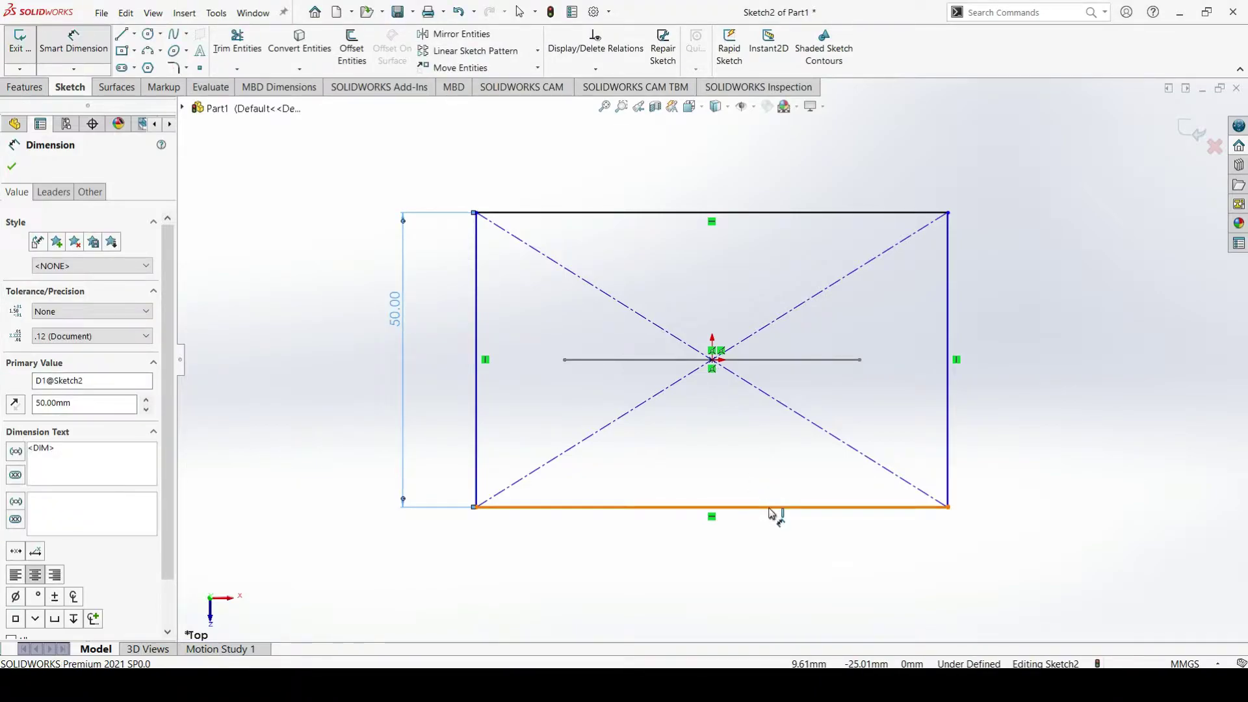
click(740, 566)
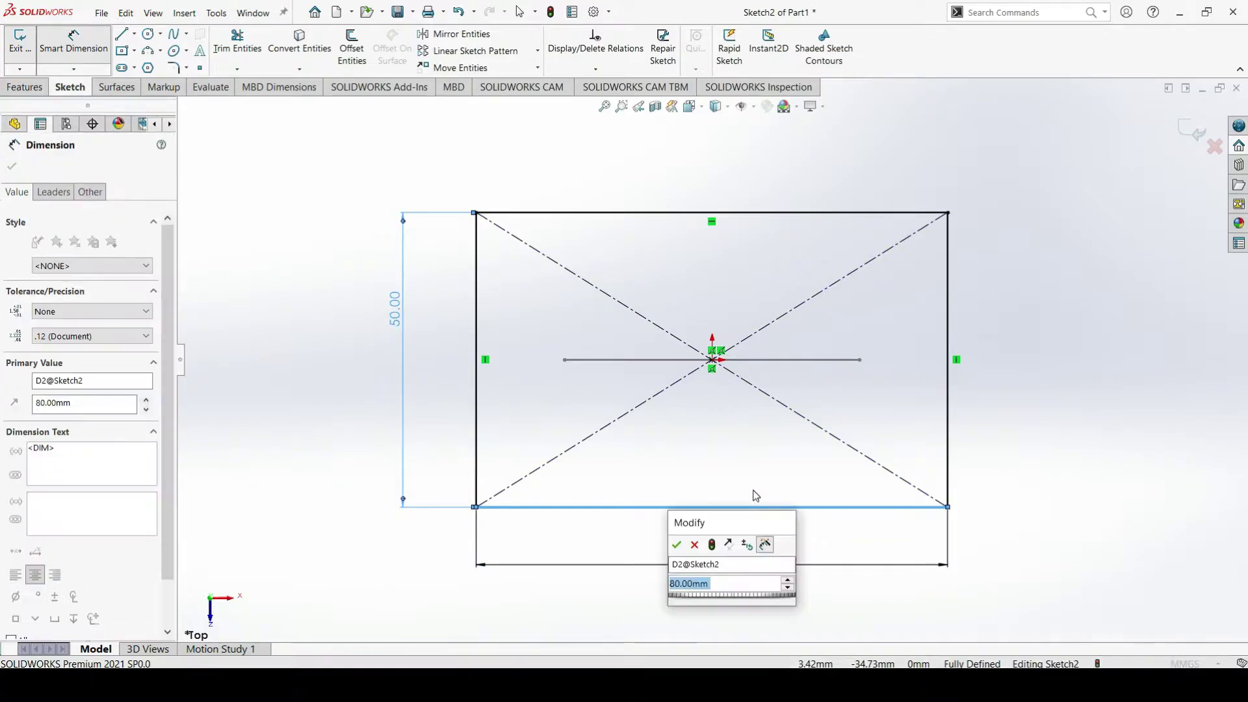
key(Return)
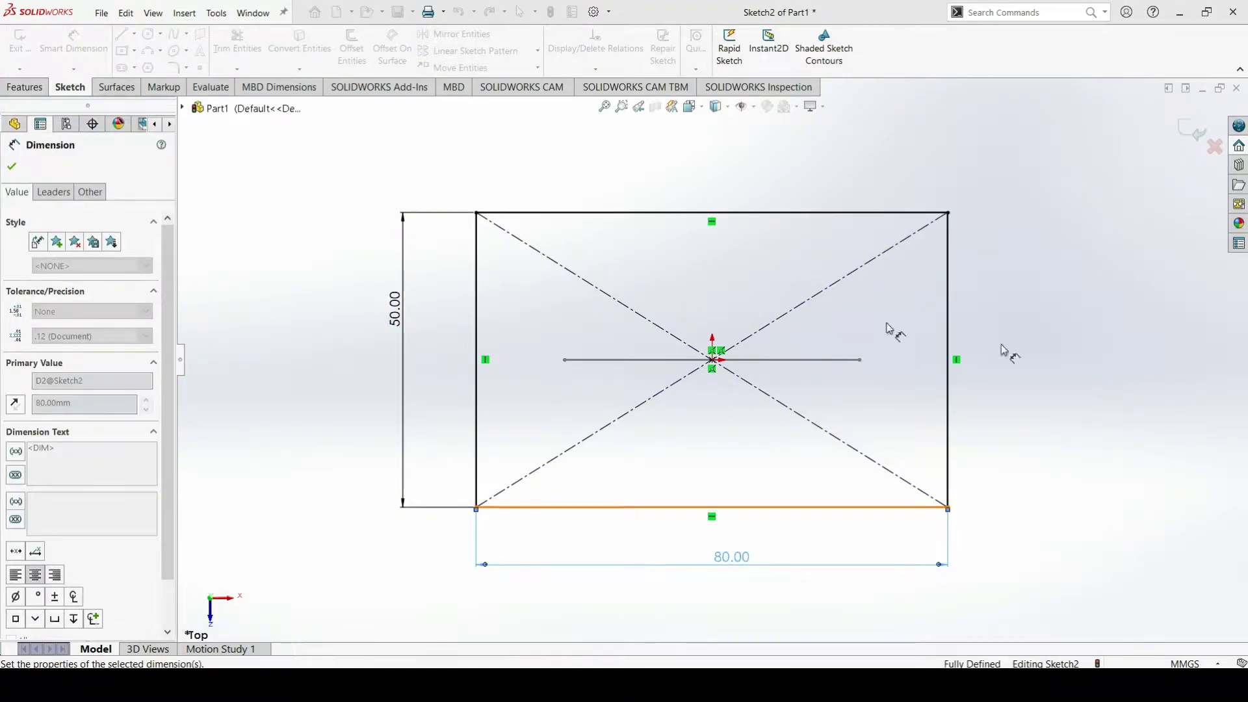
click(12, 167)
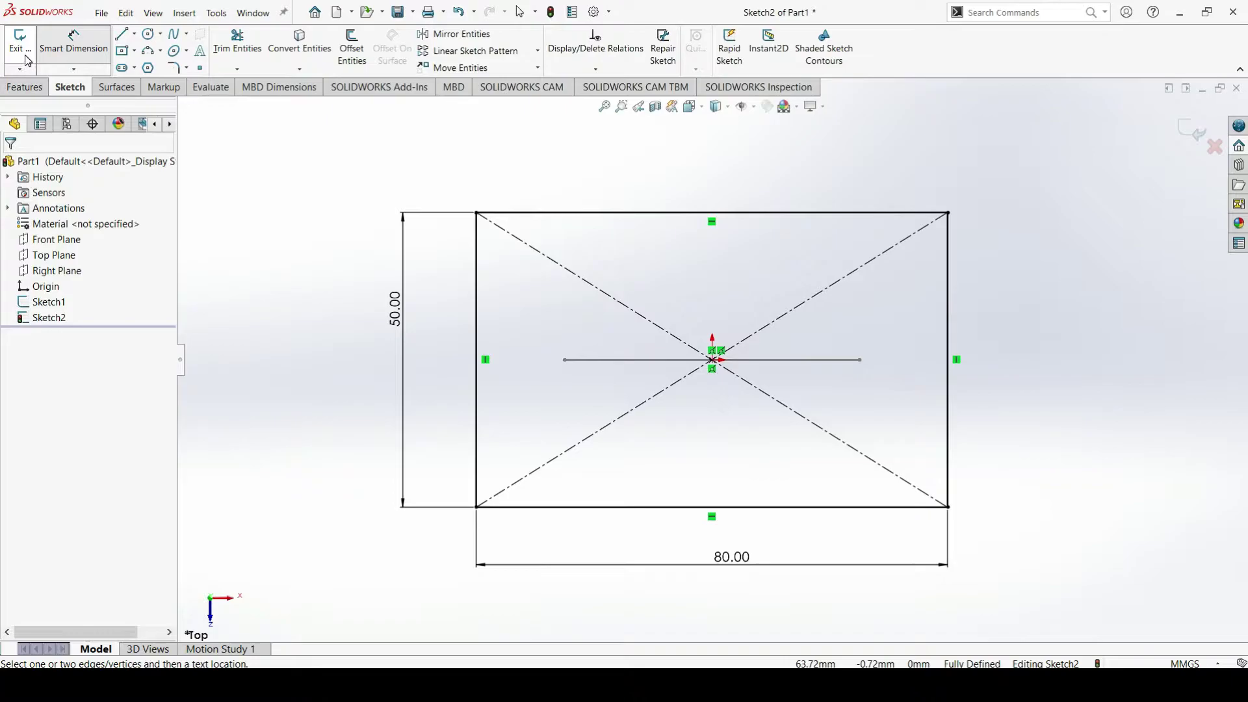
click(29, 57)
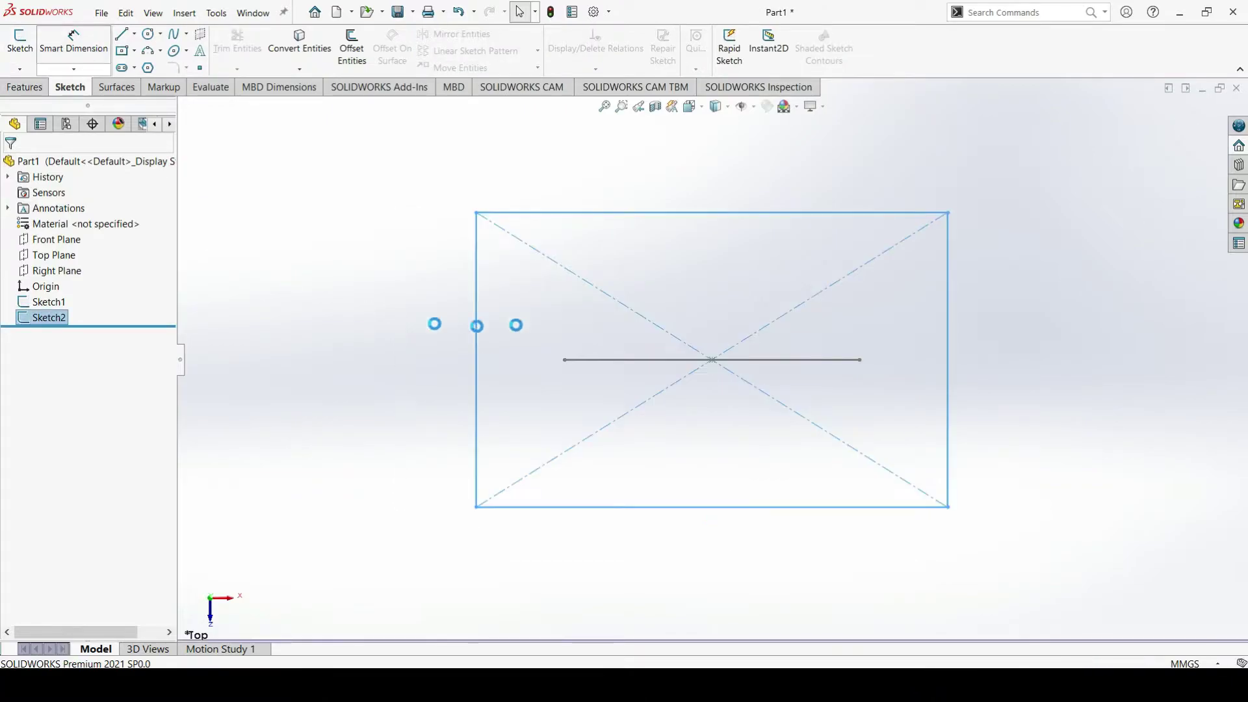
click(1074, 440)
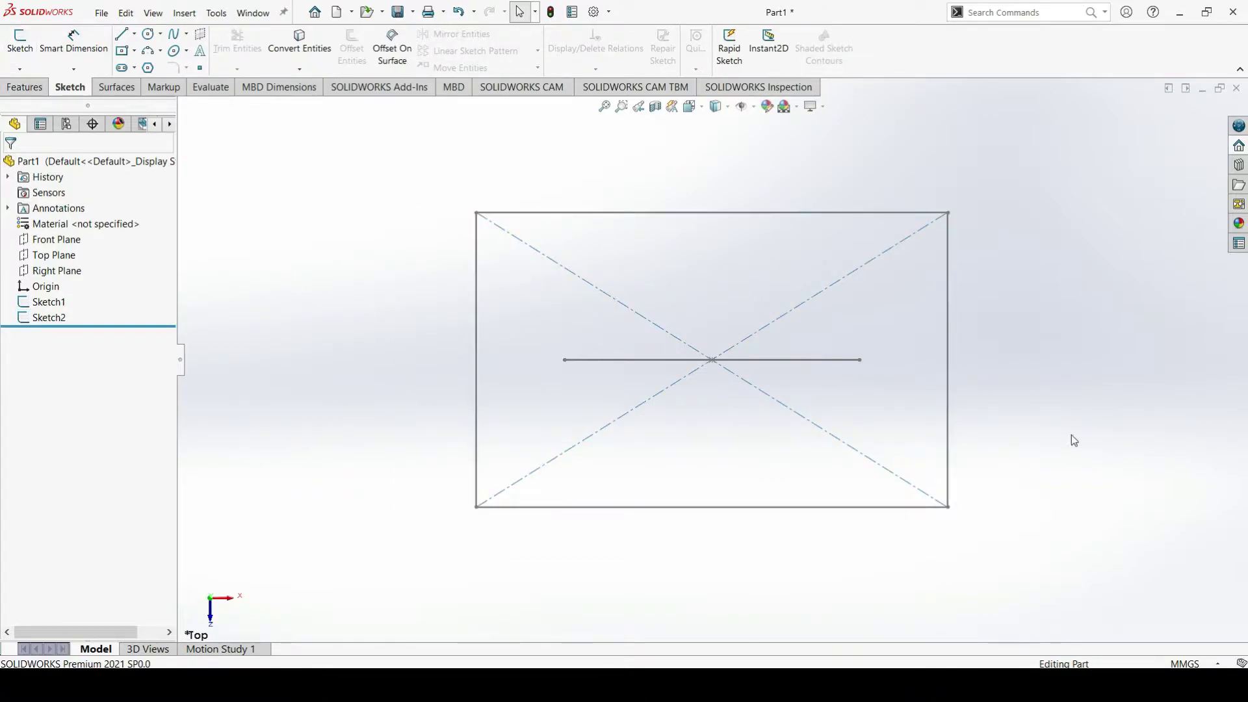
Sketch a center rectangle on the Right Plane from the origin, 80 mm wide and 50 mm high
click(59, 271)
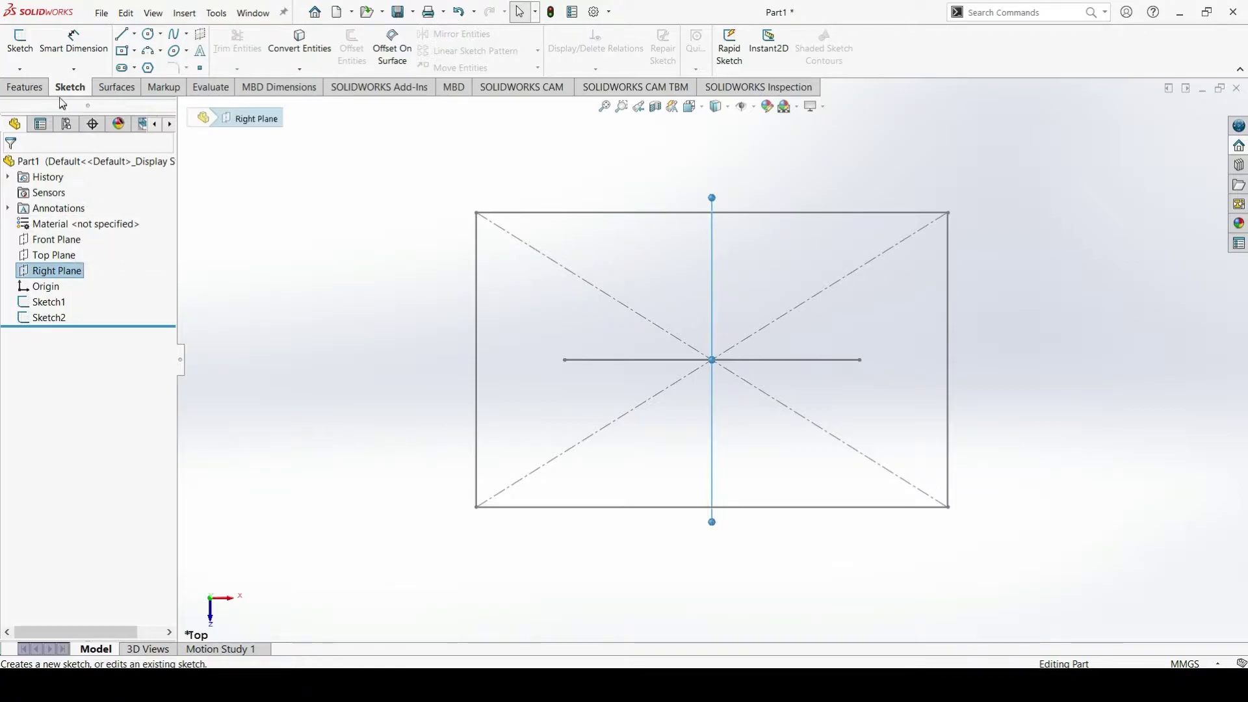
click(29, 56)
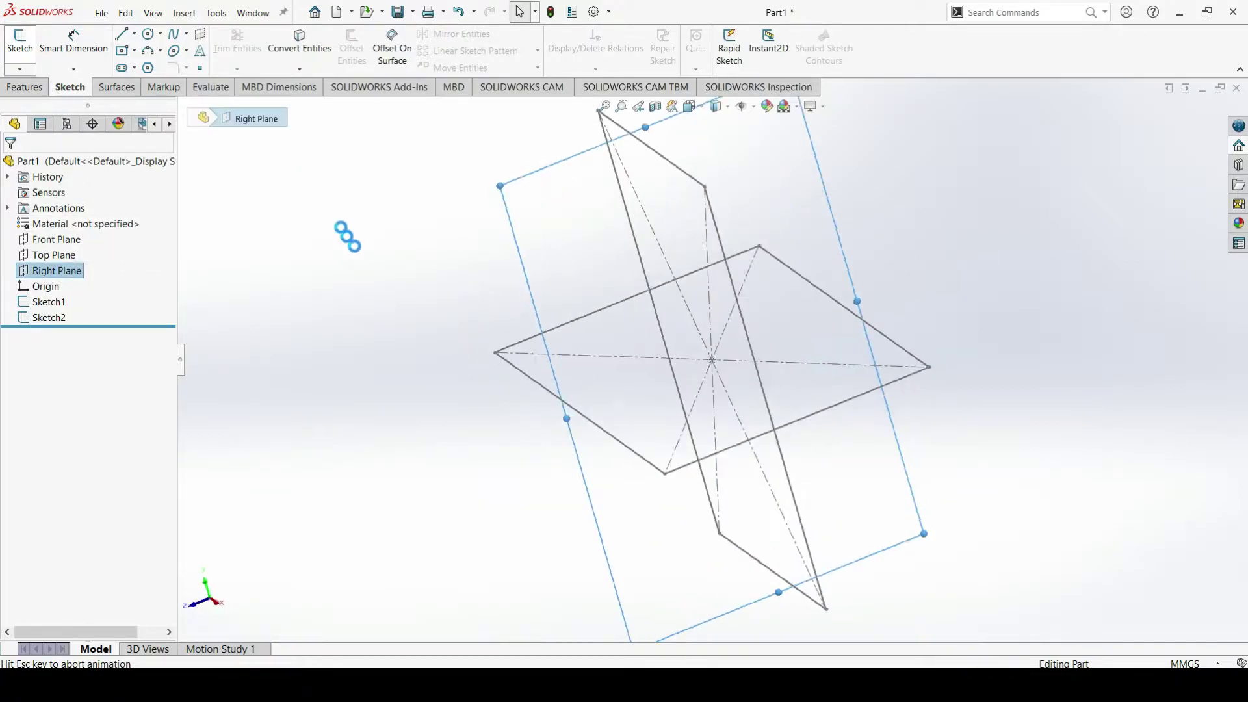
click(947, 334)
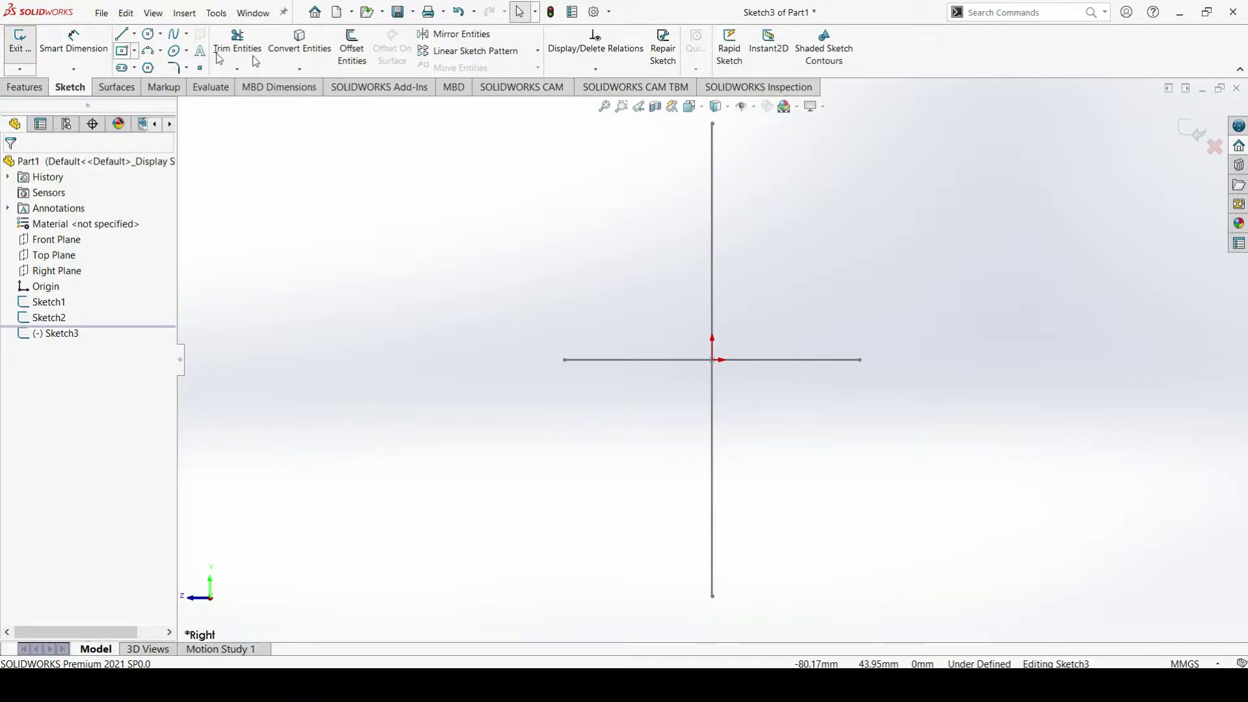
click(712, 359)
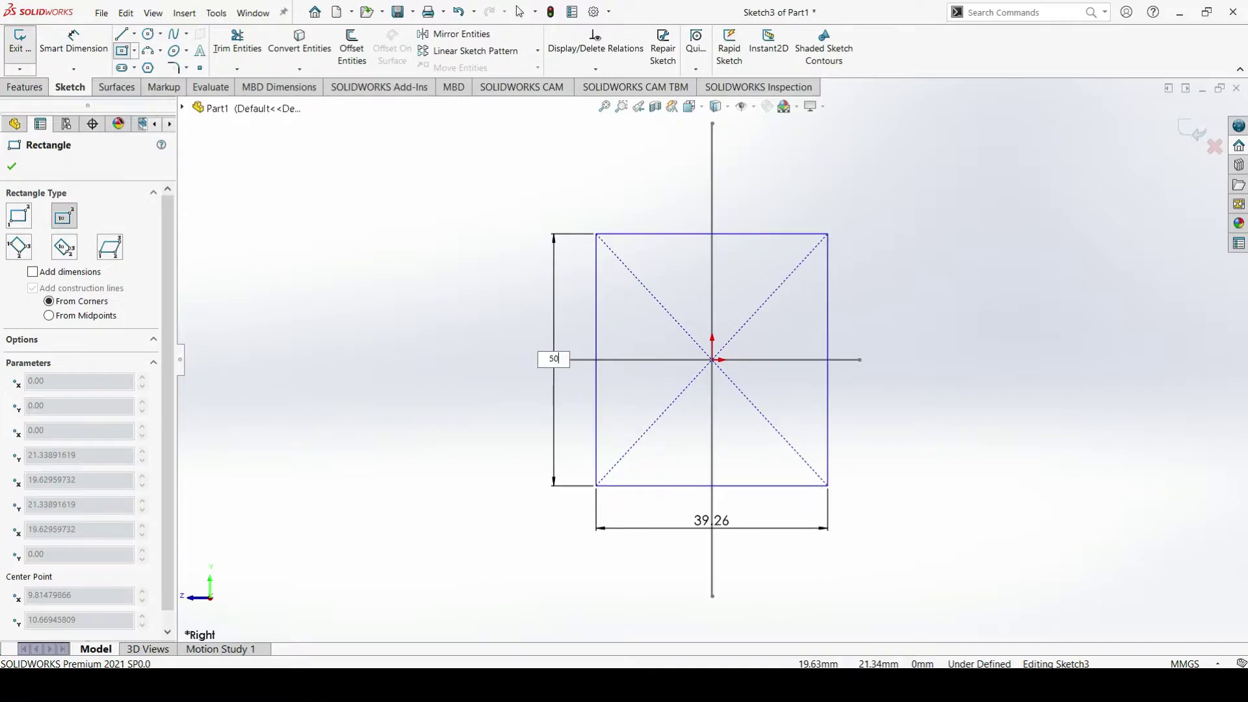
key(Tab)
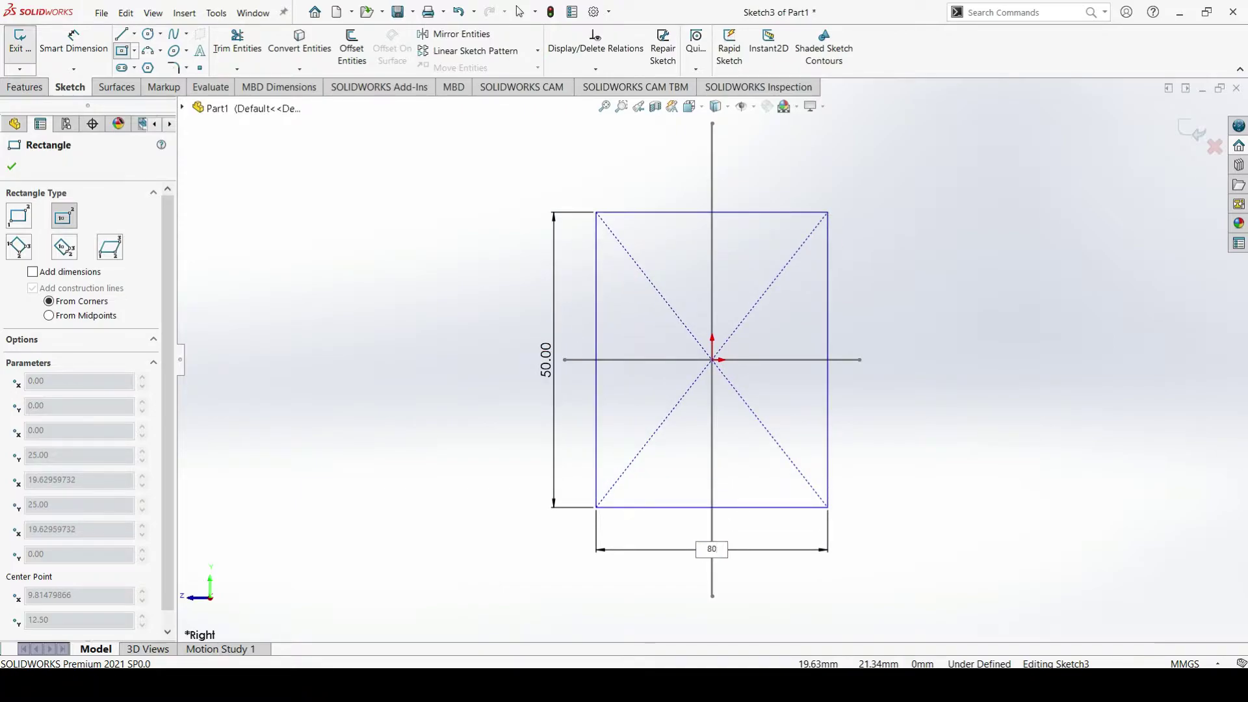
key(Return)
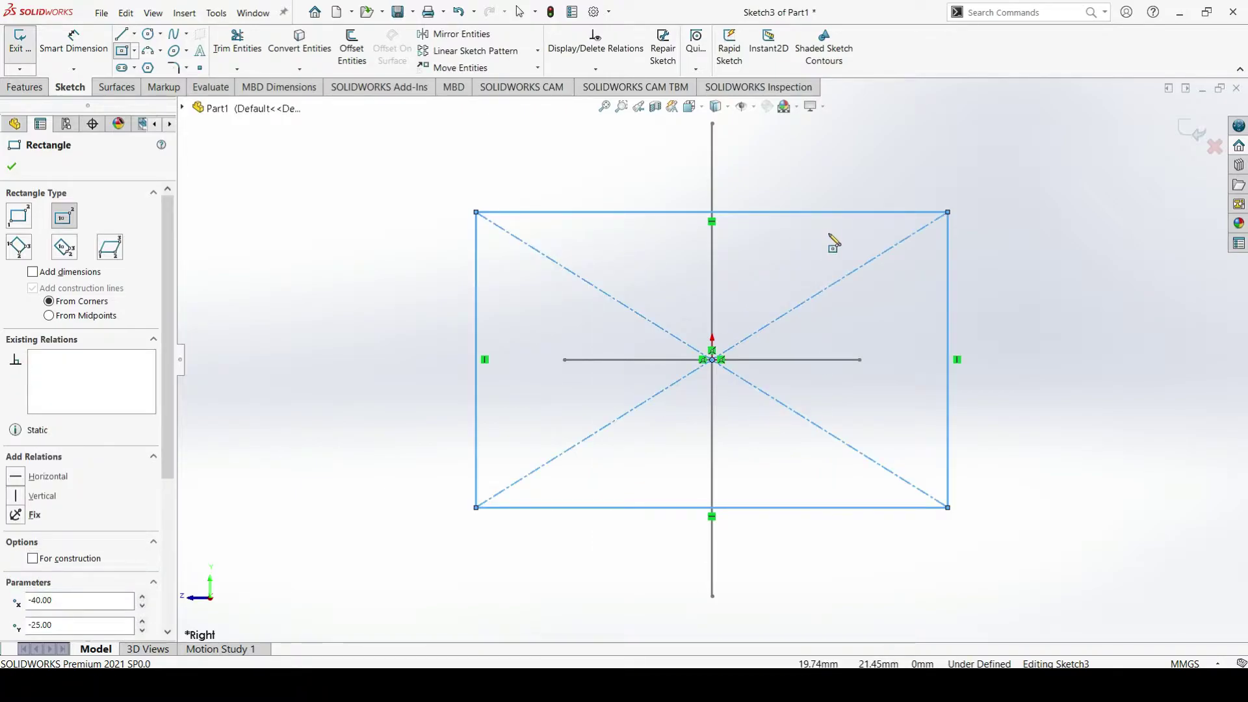
right_click(832, 241)
click(871, 245)
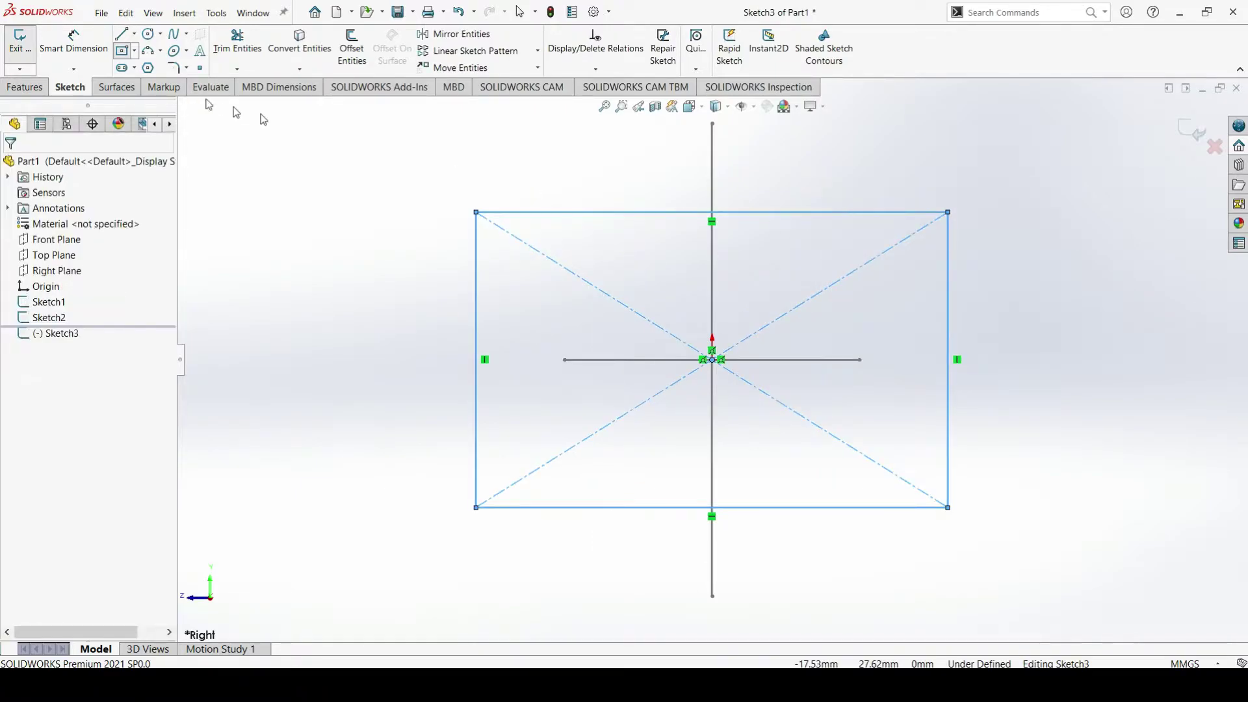
Dimension the Right Plane rectangle 50 mm on its vertical side and 80 mm on its bottom edge, and exit the sketch
click(73, 40)
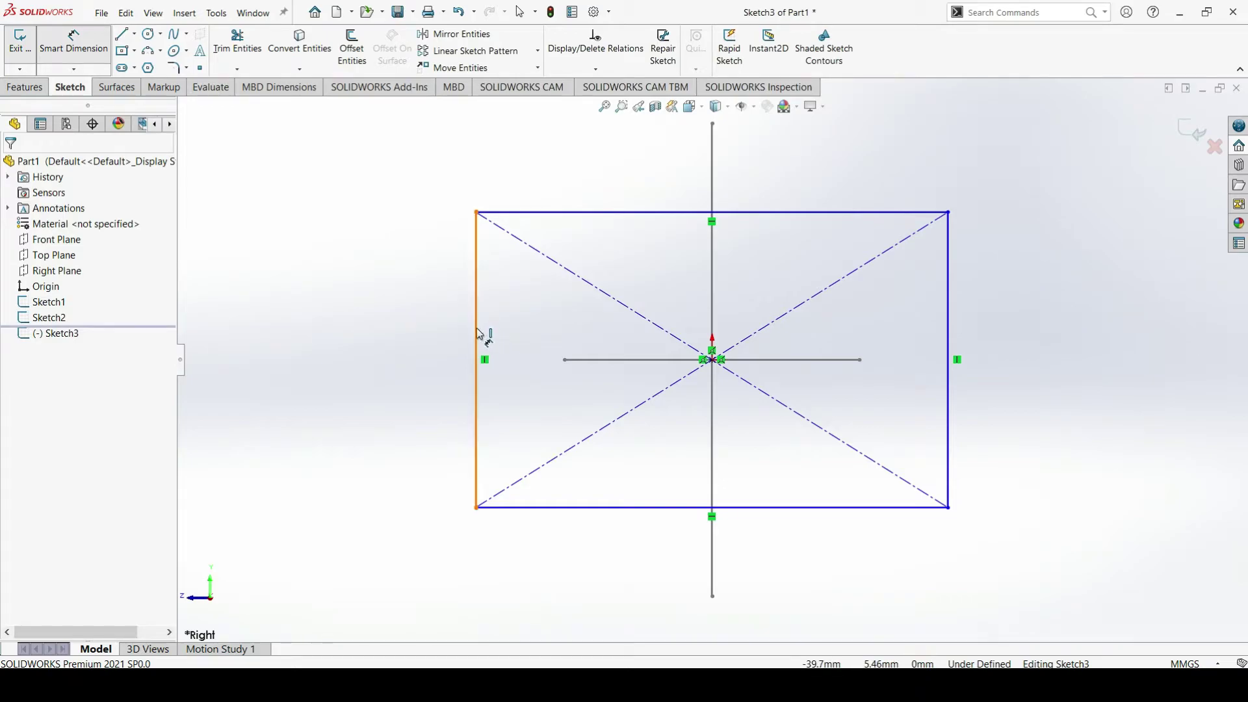
click(478, 336)
click(411, 331)
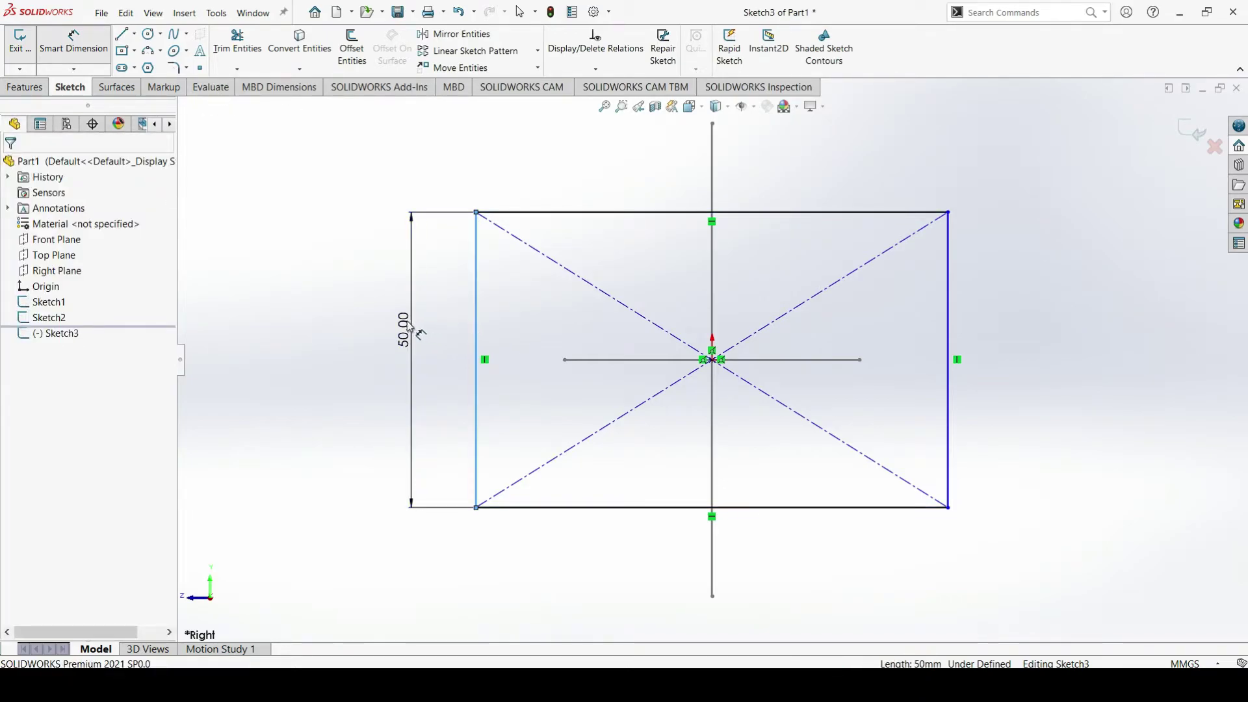
click(357, 310)
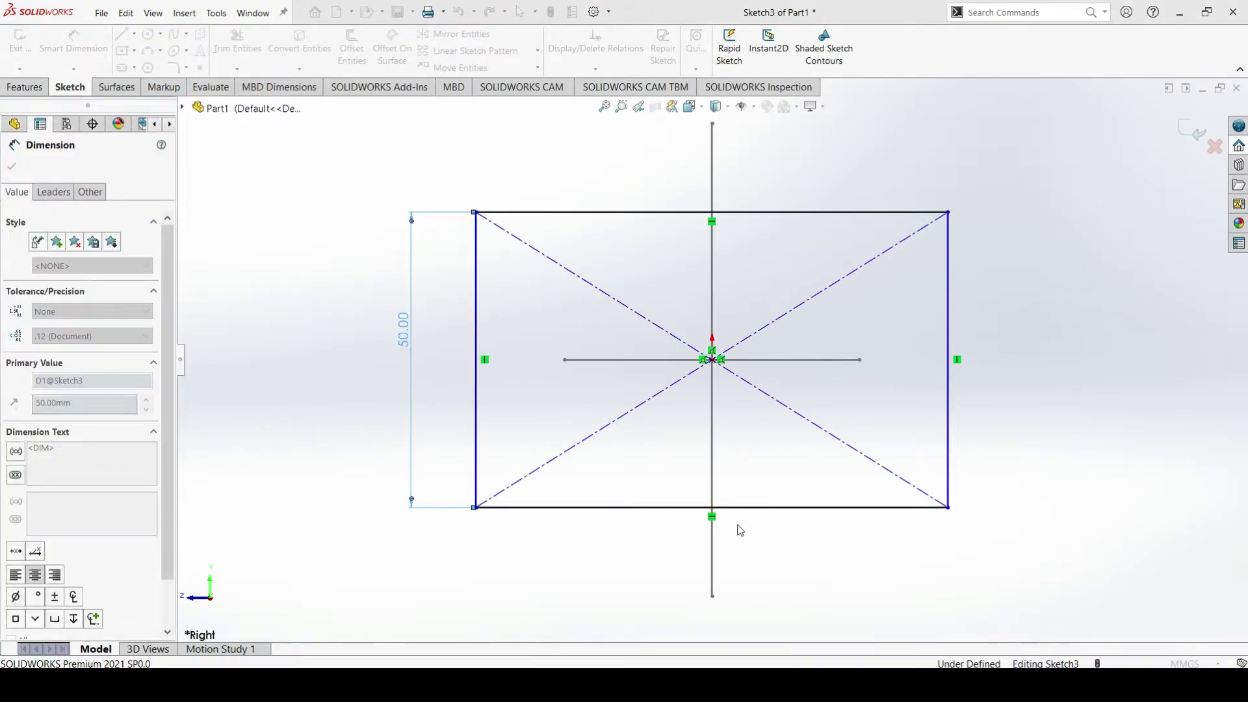
click(768, 507)
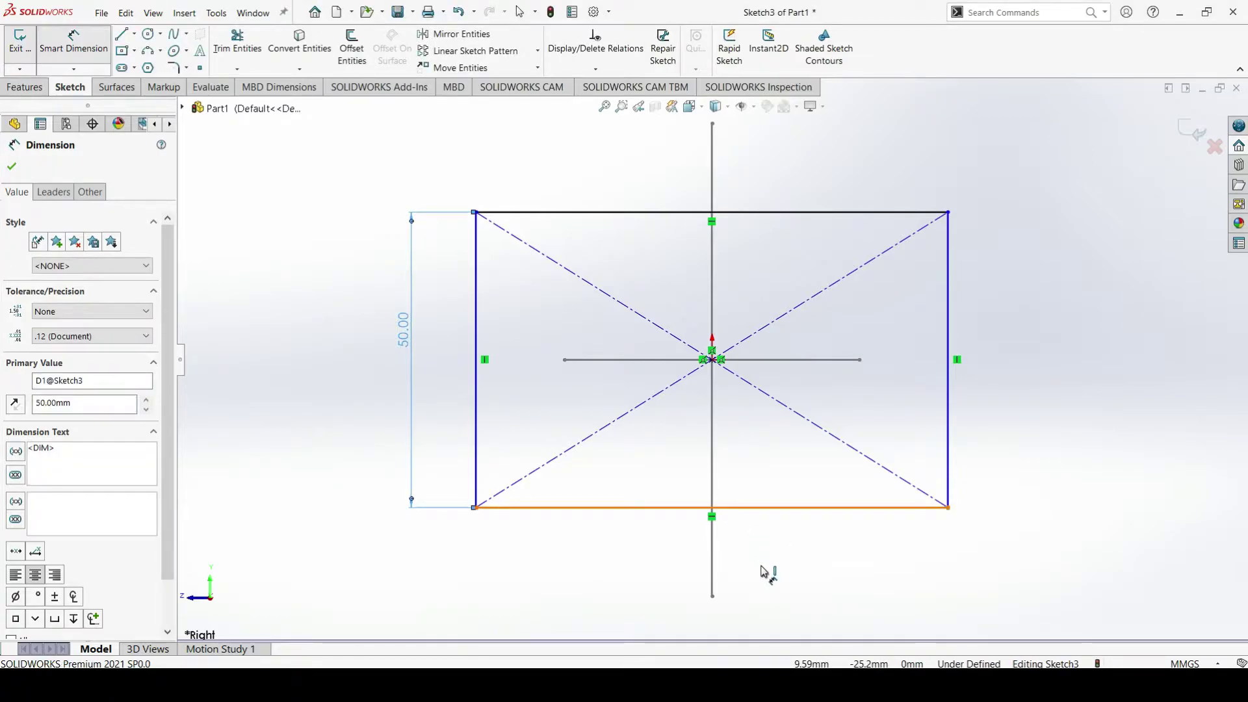
click(760, 565)
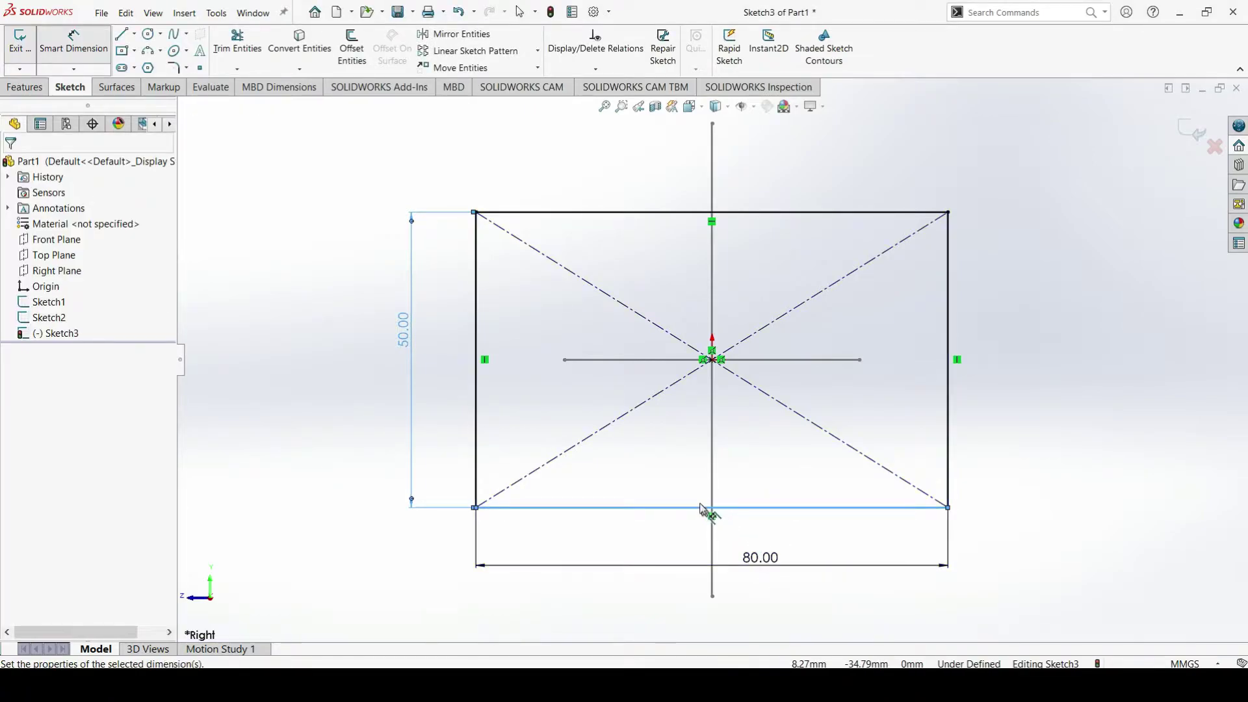
click(1038, 371)
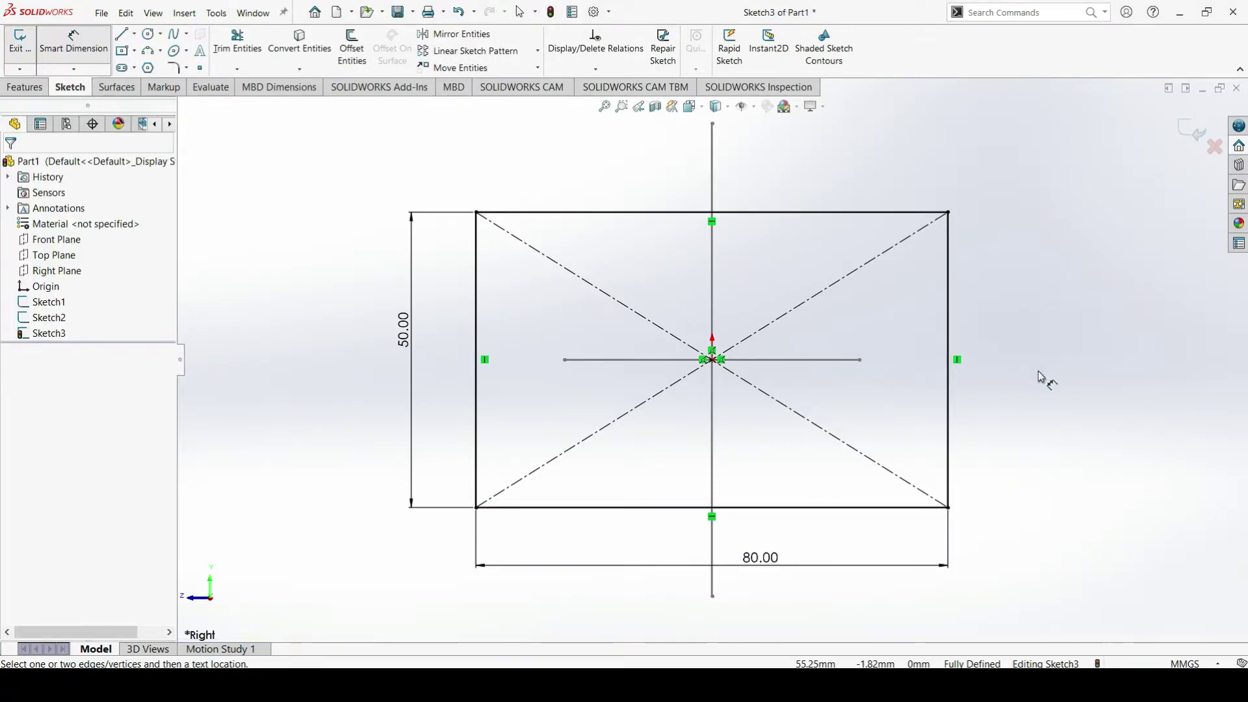
click(1194, 137)
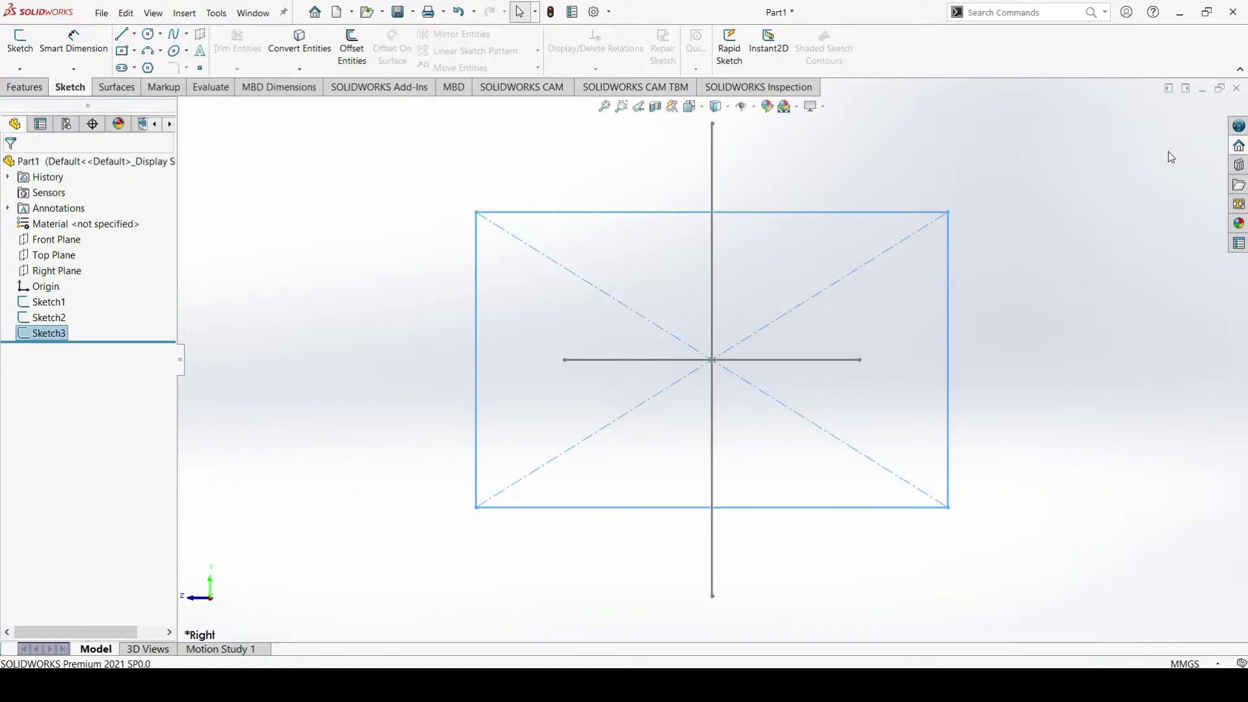
click(1083, 229)
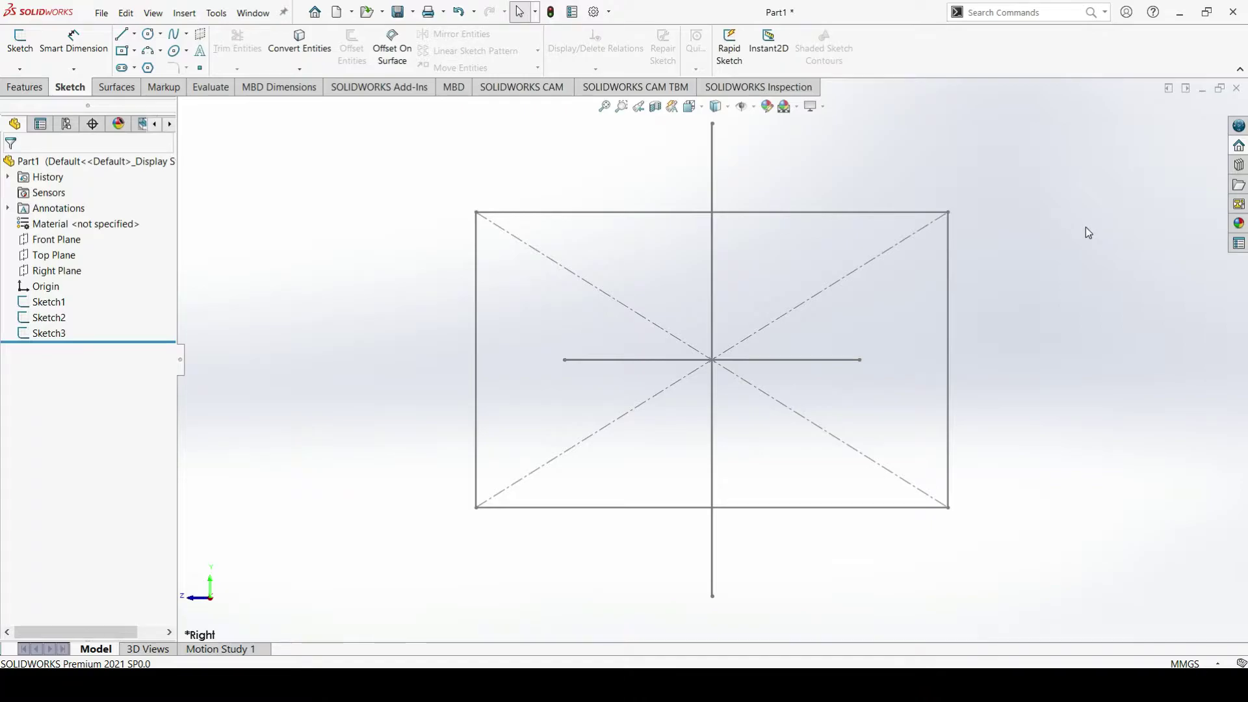
Start a 3D sketch and draw a line triangle joining the Right Plane rectangle's upper front corner to the Top Plane rectangle's two front corners
key(ctrl+7)
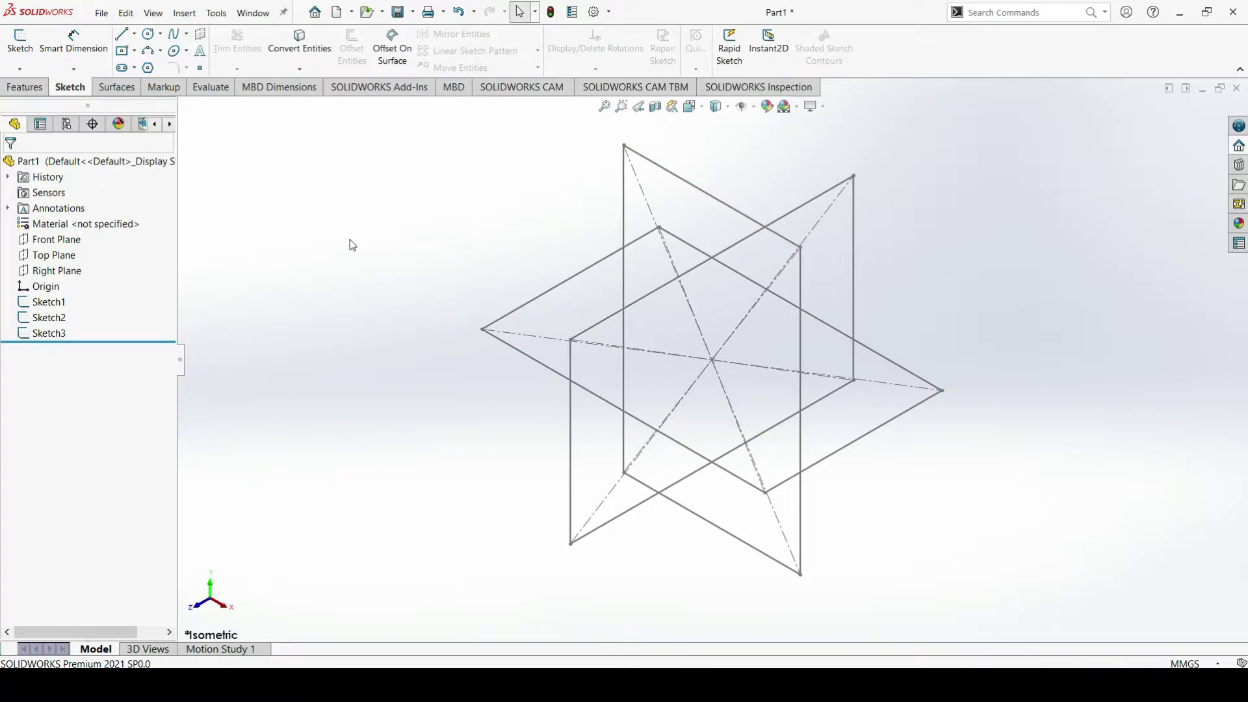
click(27, 73)
click(39, 101)
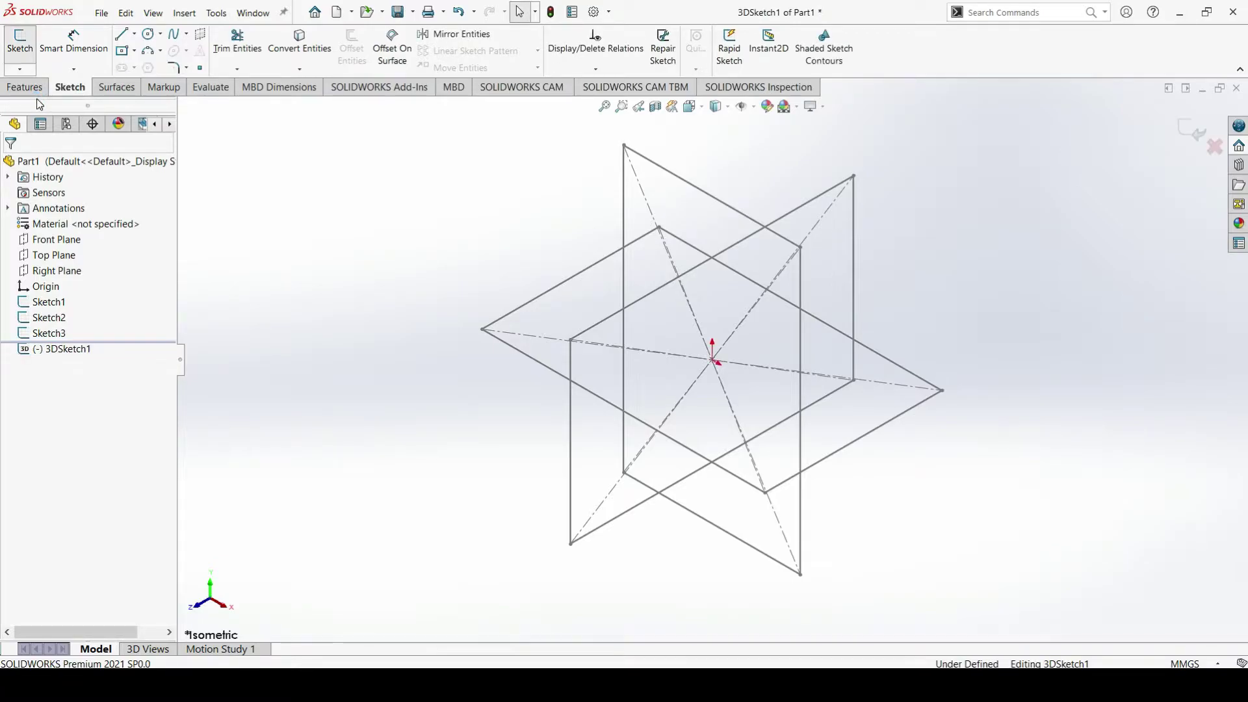
mouse_move(1028, 264)
middle_down()
mouse_move(1028, 240)
mouse_move(1061, 240)
mouse_move(872, 225)
mouse_move(883, 183)
mouse_move(888, 240)
mouse_move(876, 263)
middle_up()
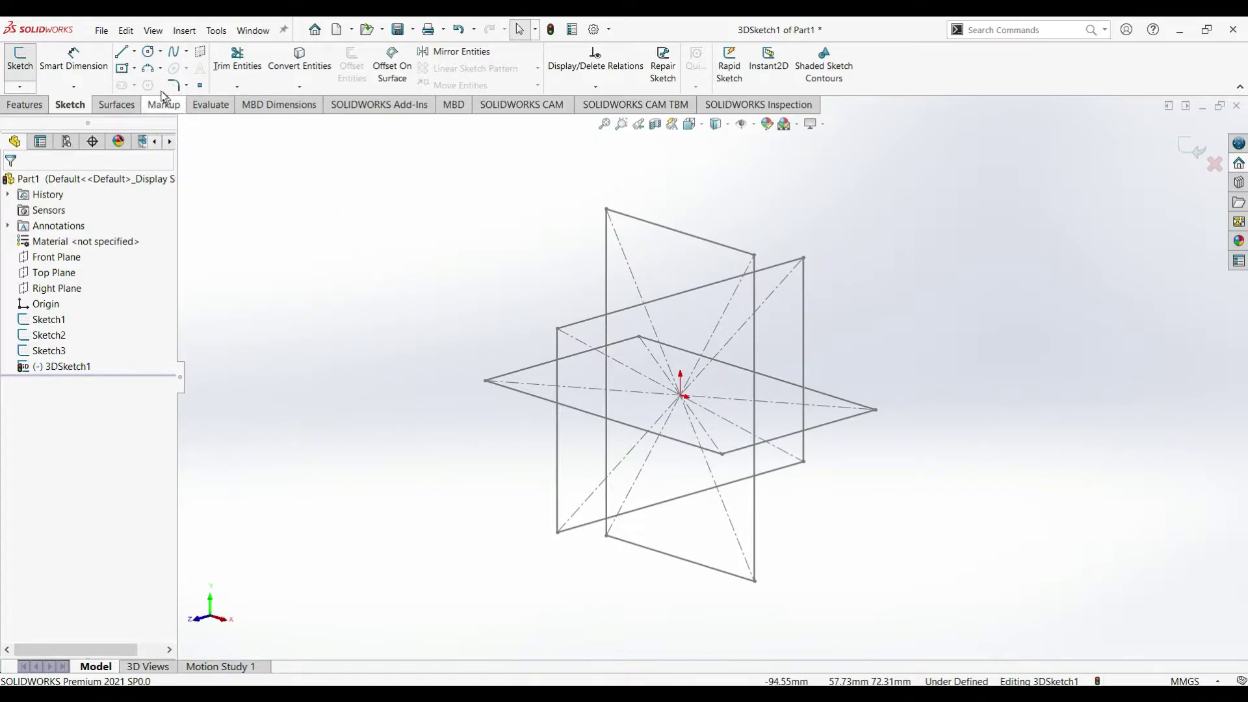
click(558, 330)
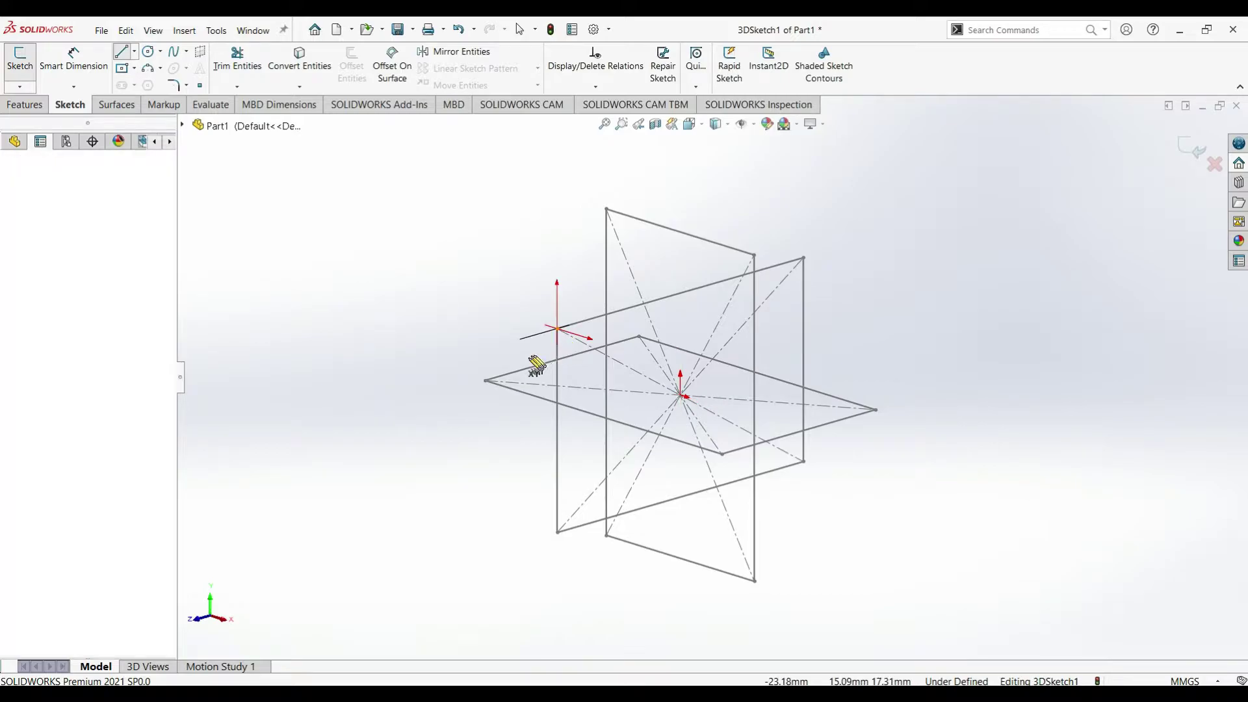
click(485, 381)
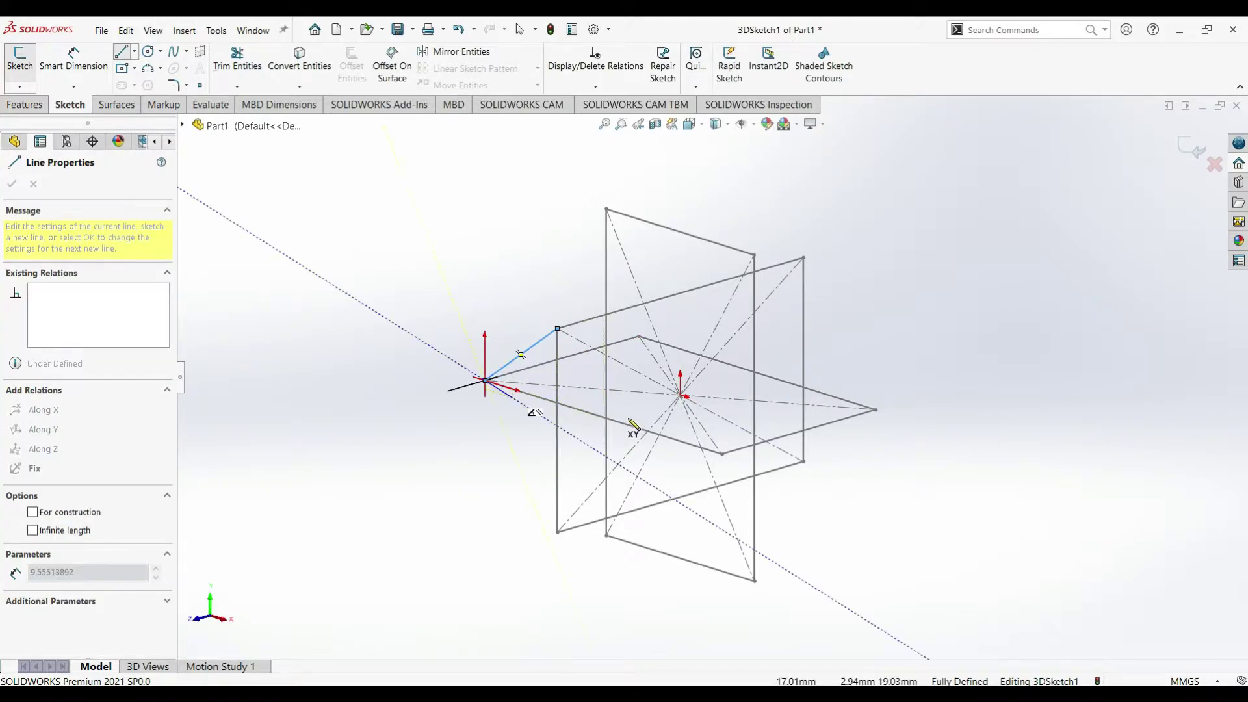
click(722, 455)
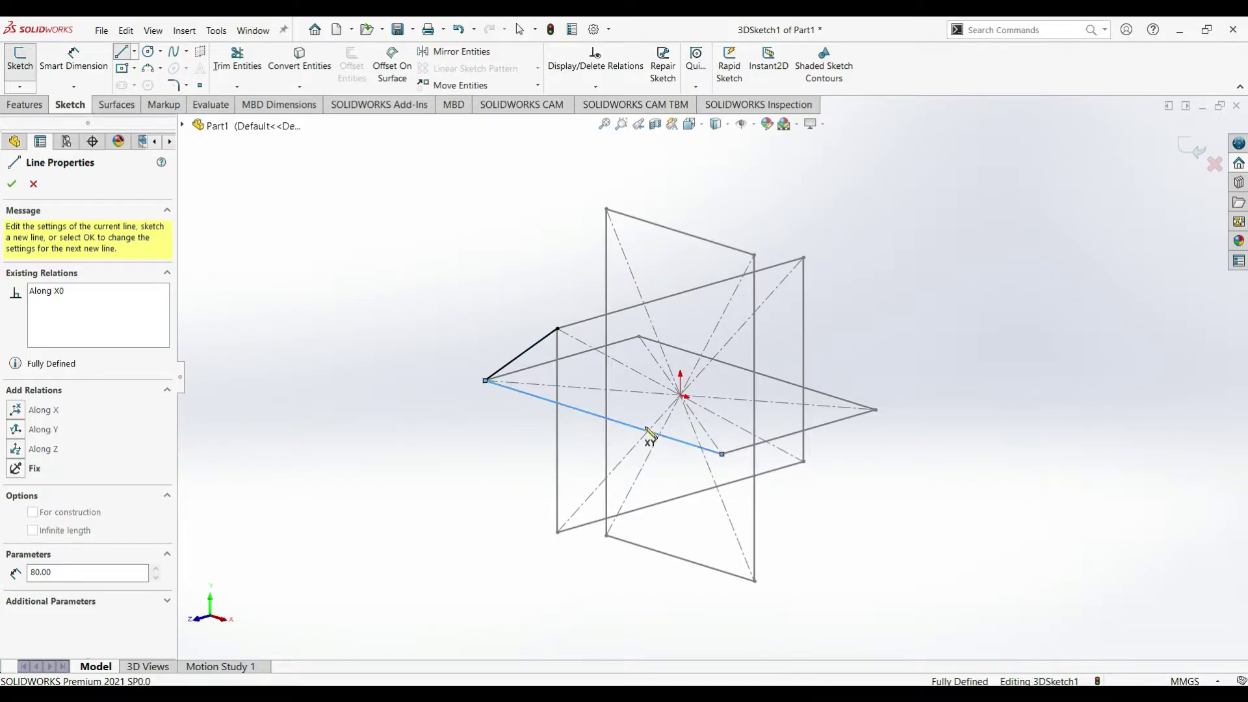
click(558, 330)
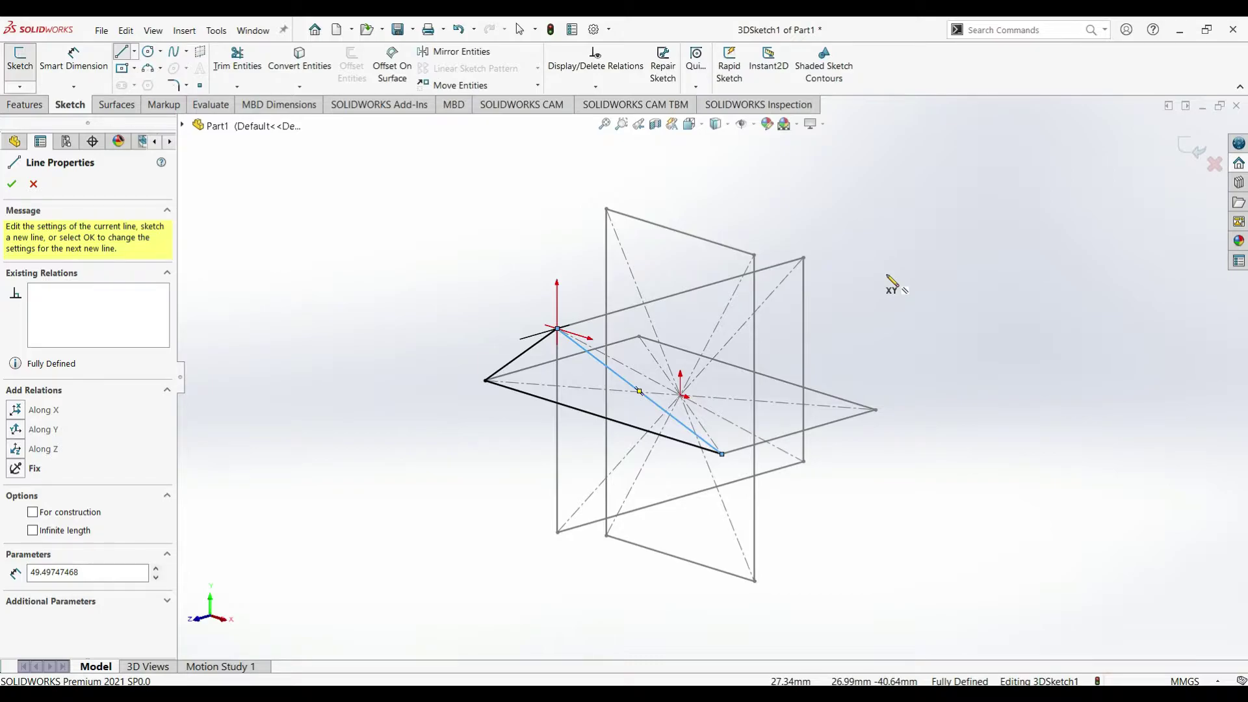
right_click(923, 288)
click(969, 284)
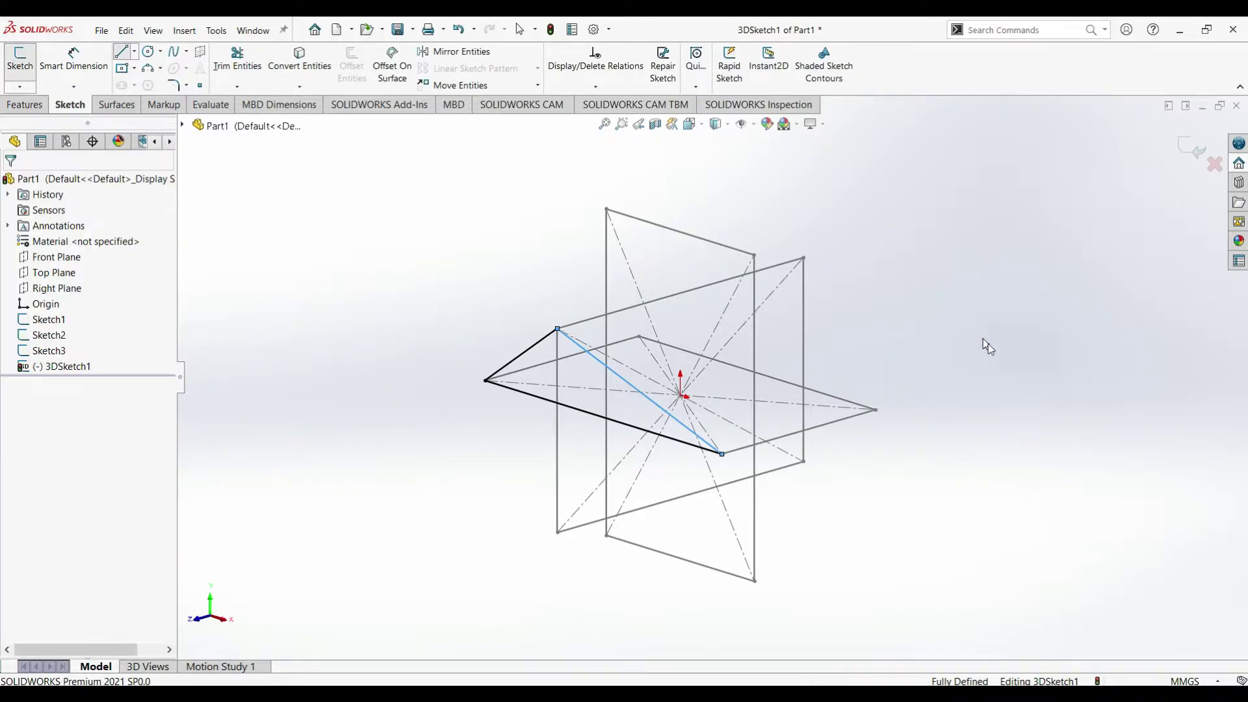
Draw lines from the Right Plane rectangle's upper front corner to the Front Plane rectangle's upper-right corner and on to the Top Plane rectangle's front-right corner
mouse_move(951, 351)
middle_down()
mouse_move(888, 342)
mouse_move(899, 383)
middle_up()
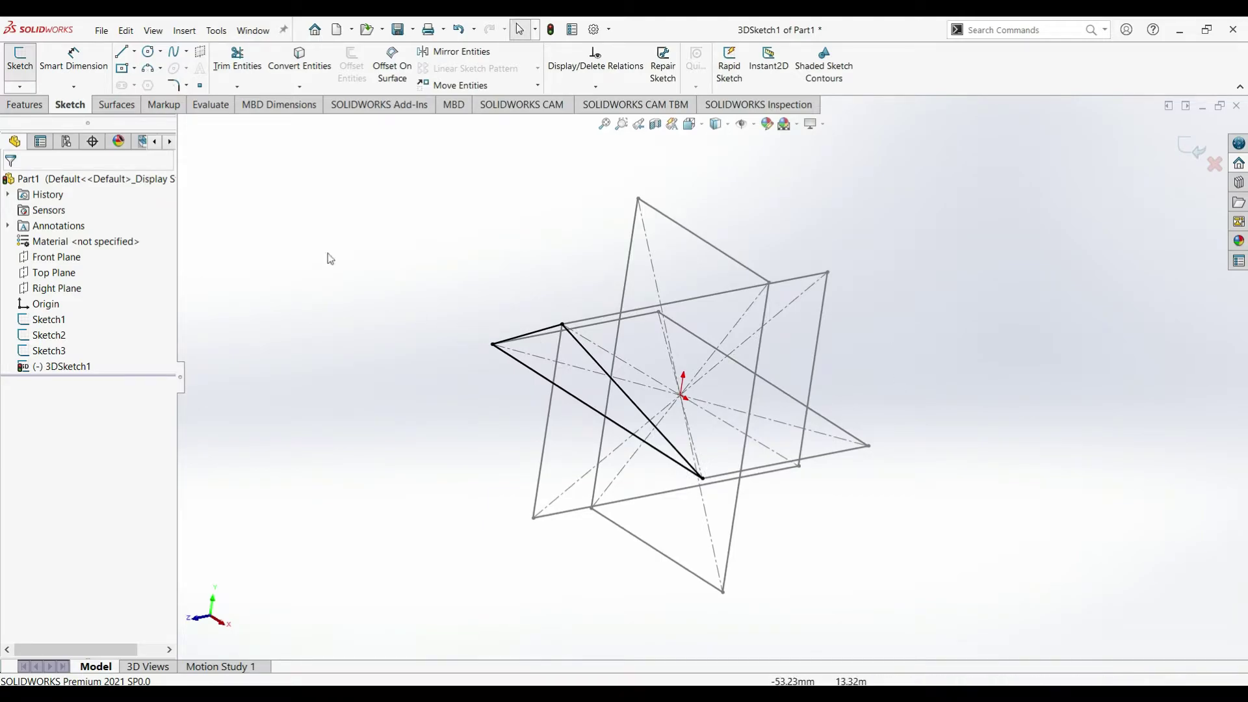
click(563, 325)
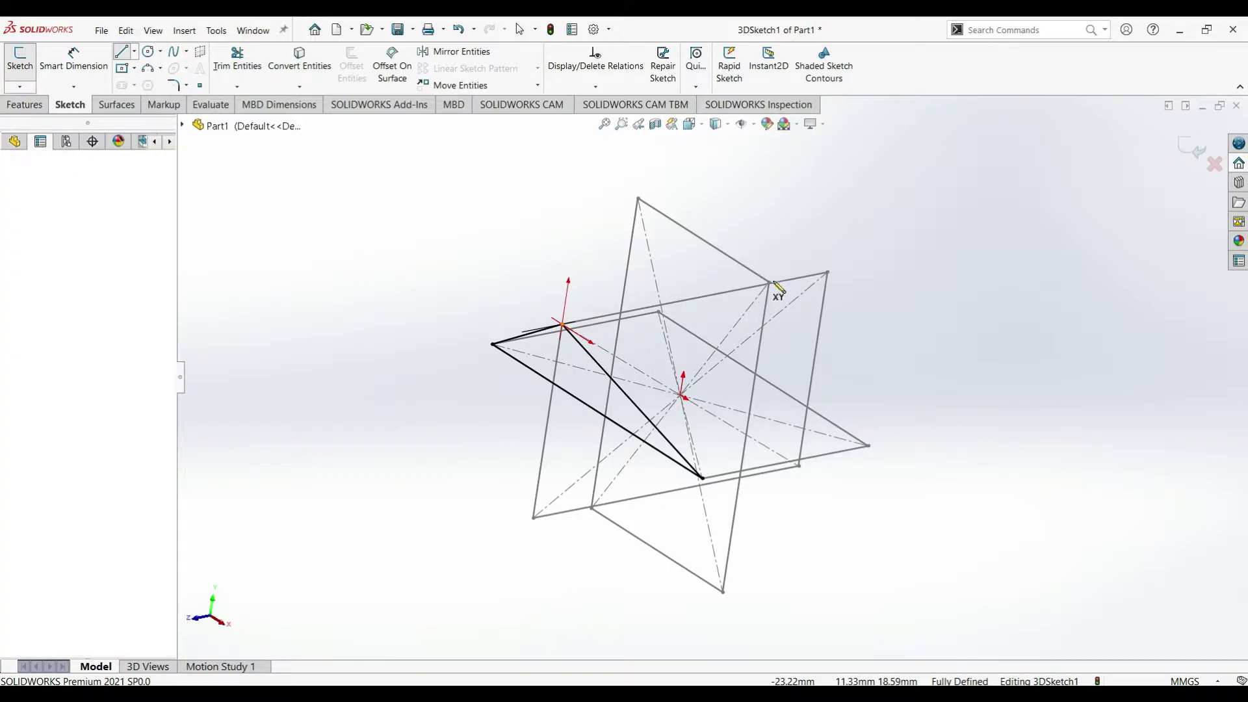
click(770, 283)
click(770, 283)
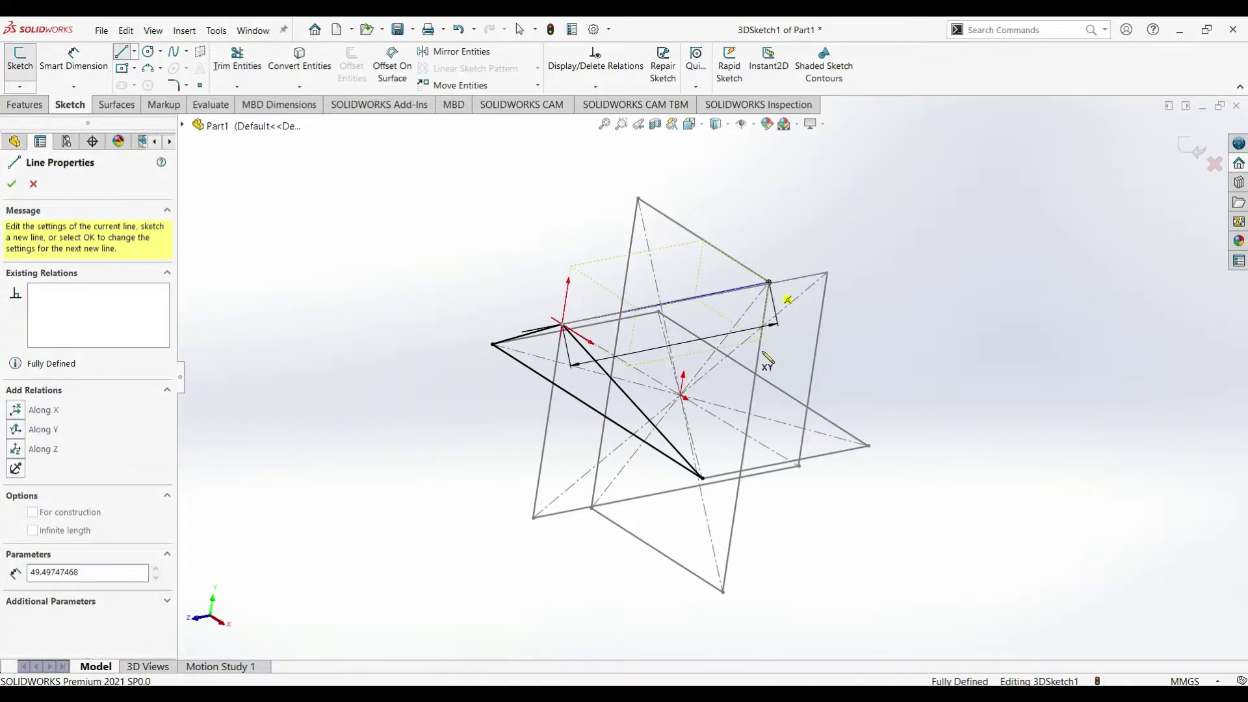
click(702, 479)
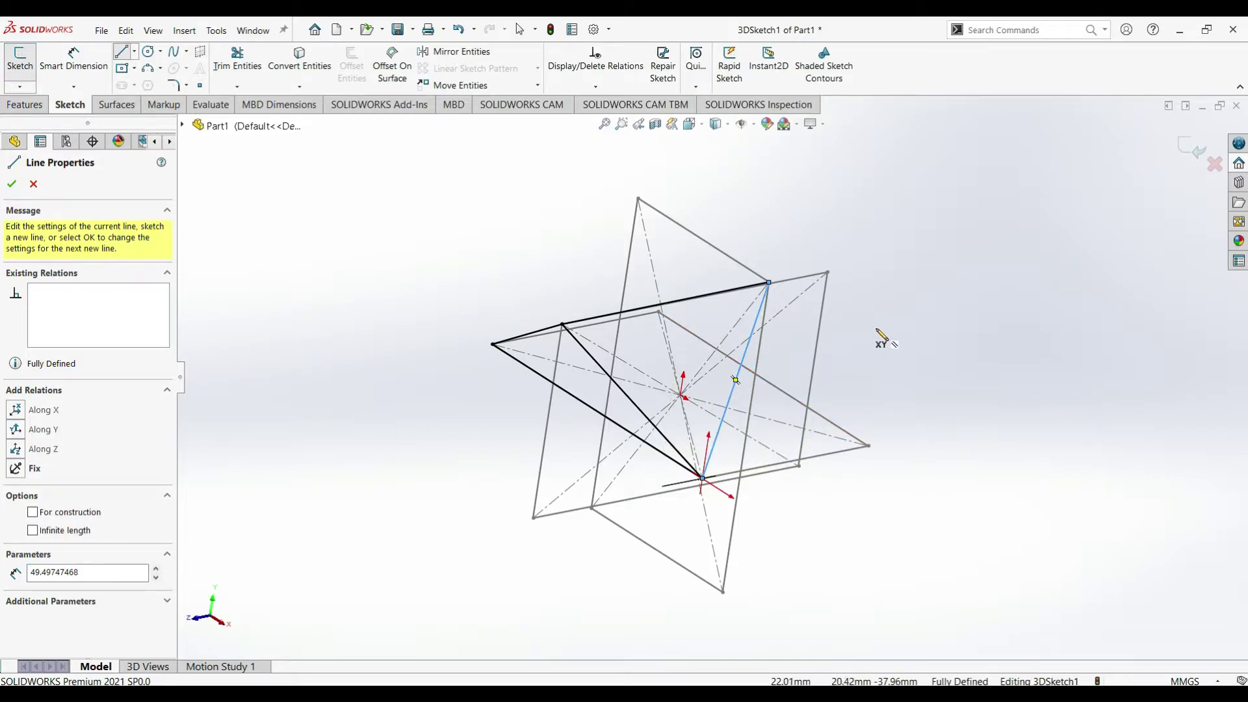
right_click(936, 301)
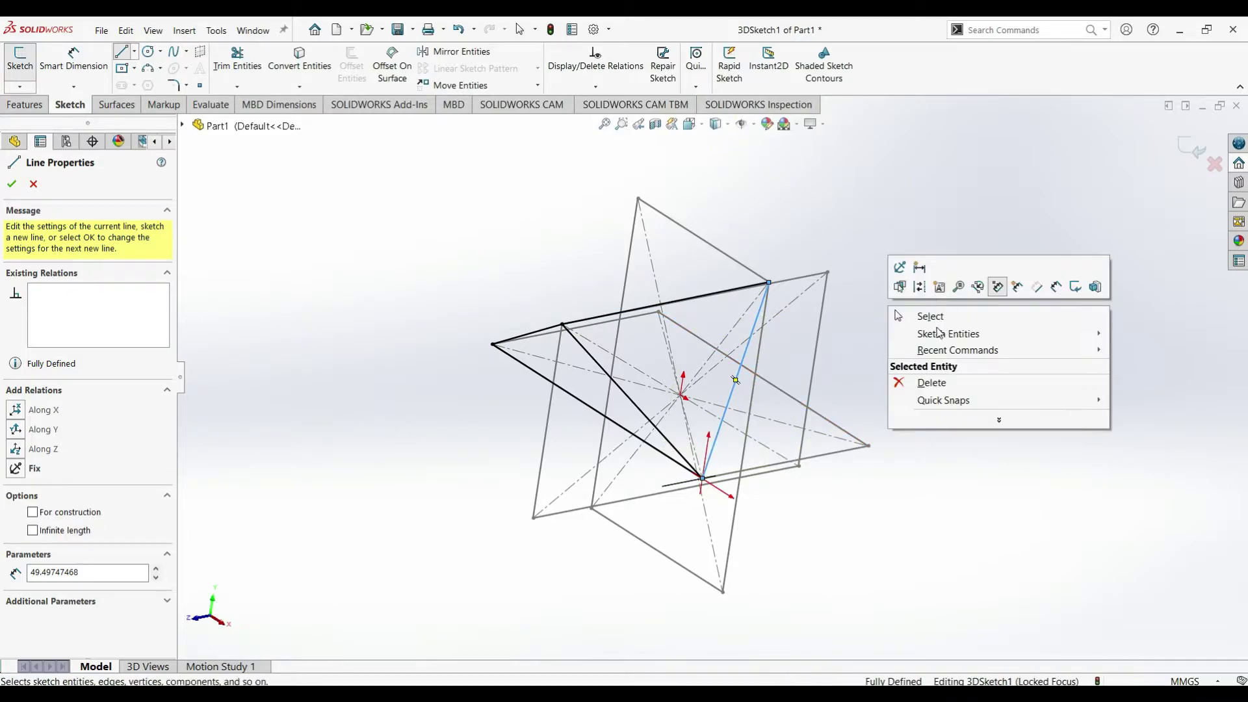
click(939, 316)
Join the Front Plane rectangle's upper-left corner to the Top Plane rectangle's front-left and Right Plane rectangle's upper front corners with lines, and exit the 3D sketch
right_click(920, 275)
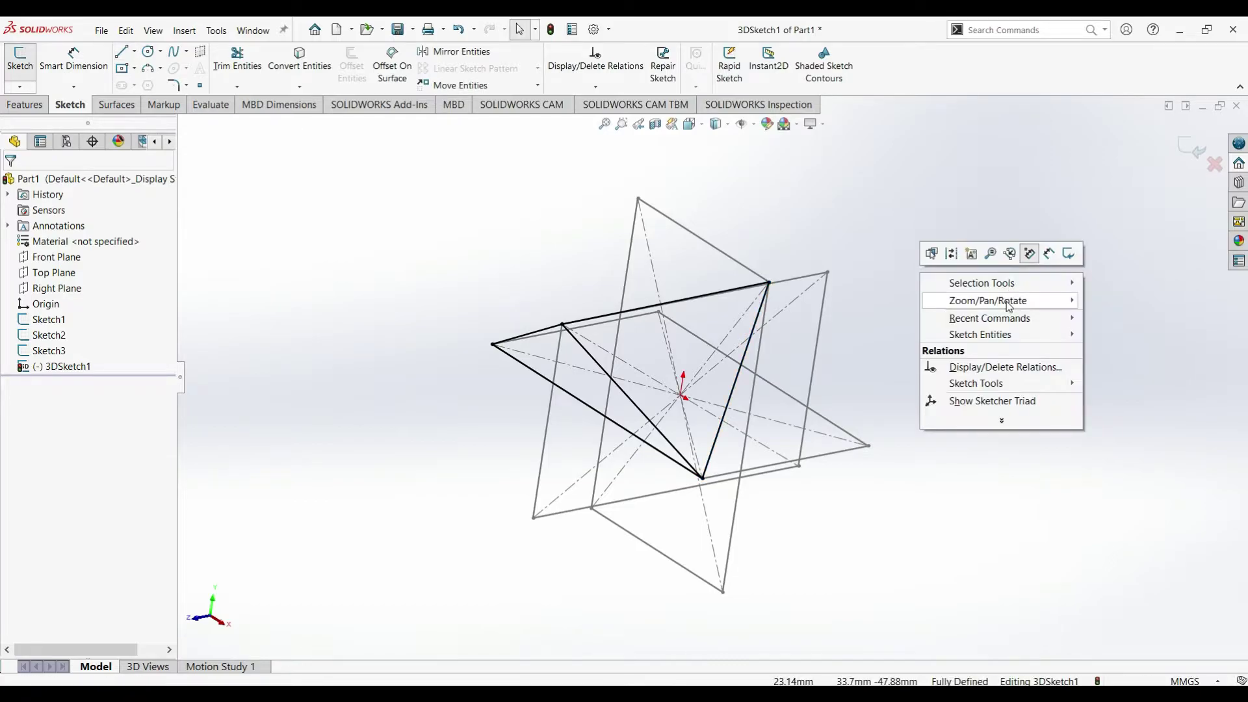
mouse_move(992, 303)
click(1136, 349)
mouse_move(849, 220)
mouse_down()
mouse_move(747, 212)
mouse_move(747, 278)
mouse_move(854, 229)
mouse_up()
key(Escape)
mouse_move(891, 214)
middle_down()
mouse_move(975, 187)
mouse_move(1053, 189)
mouse_move(1075, 203)
mouse_move(1092, 259)
mouse_move(1080, 271)
mouse_move(1081, 236)
mouse_move(1089, 265)
middle_up()
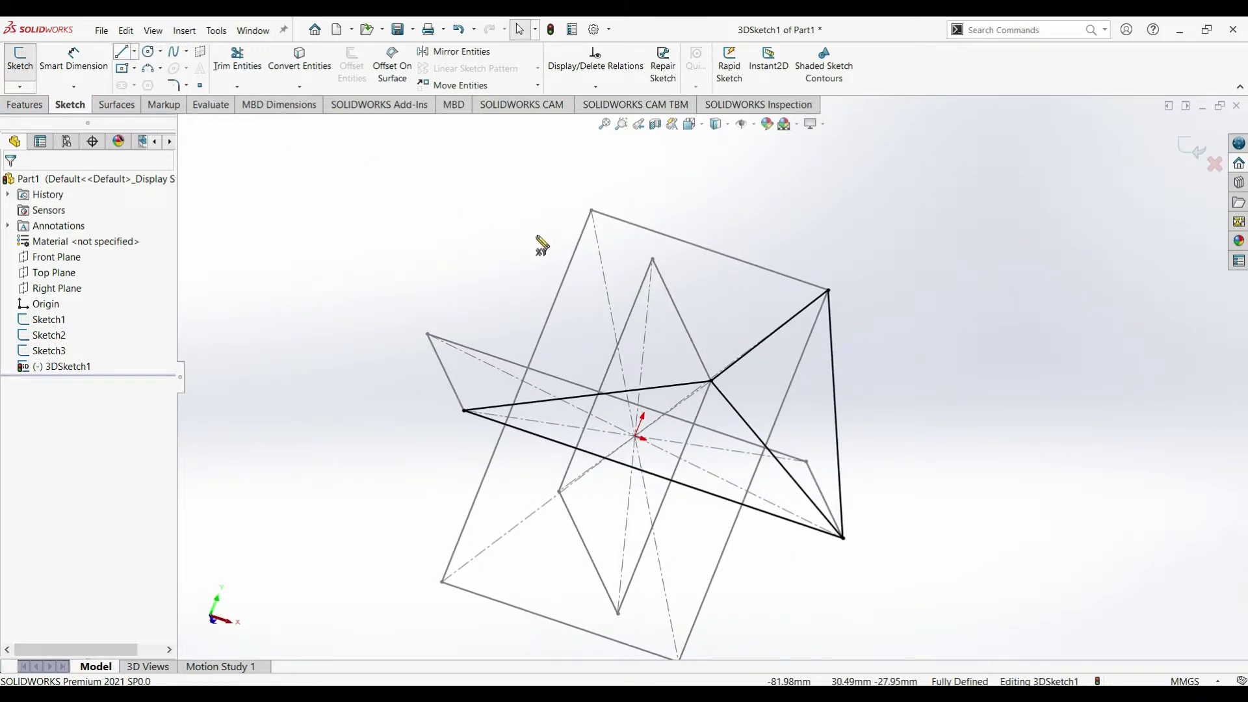
key(l)
click(590, 209)
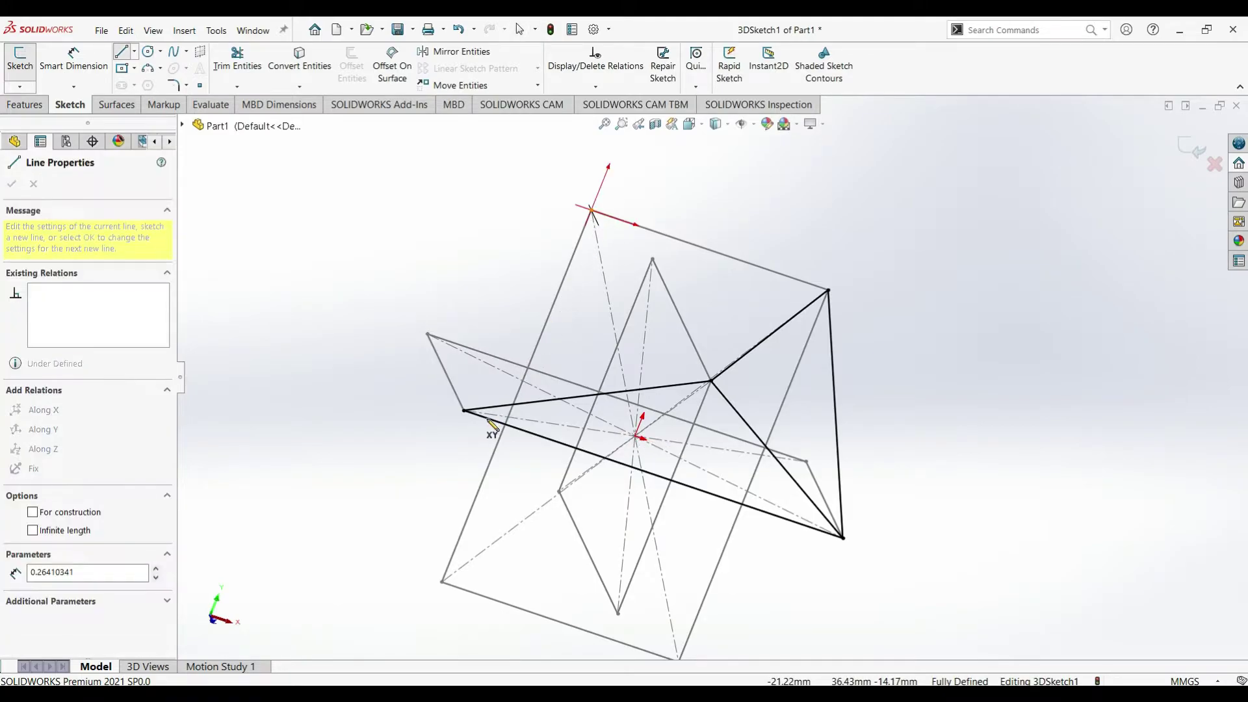
click(465, 411)
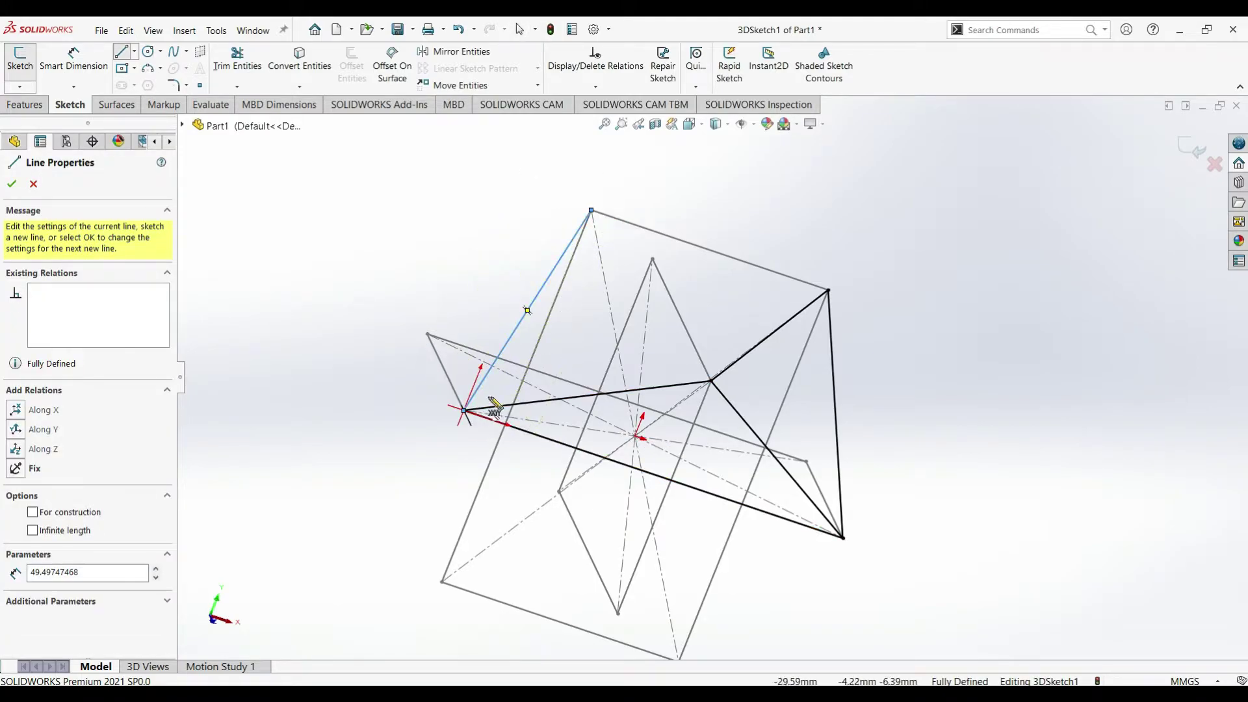
click(711, 381)
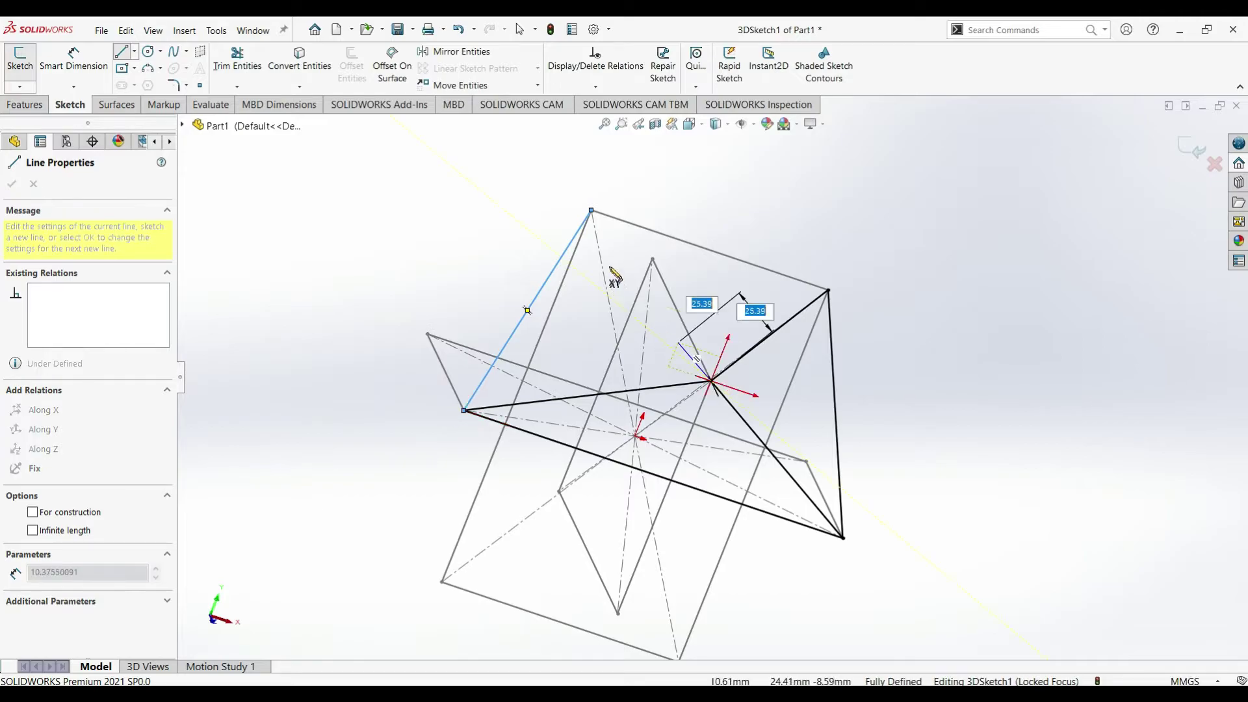
click(592, 211)
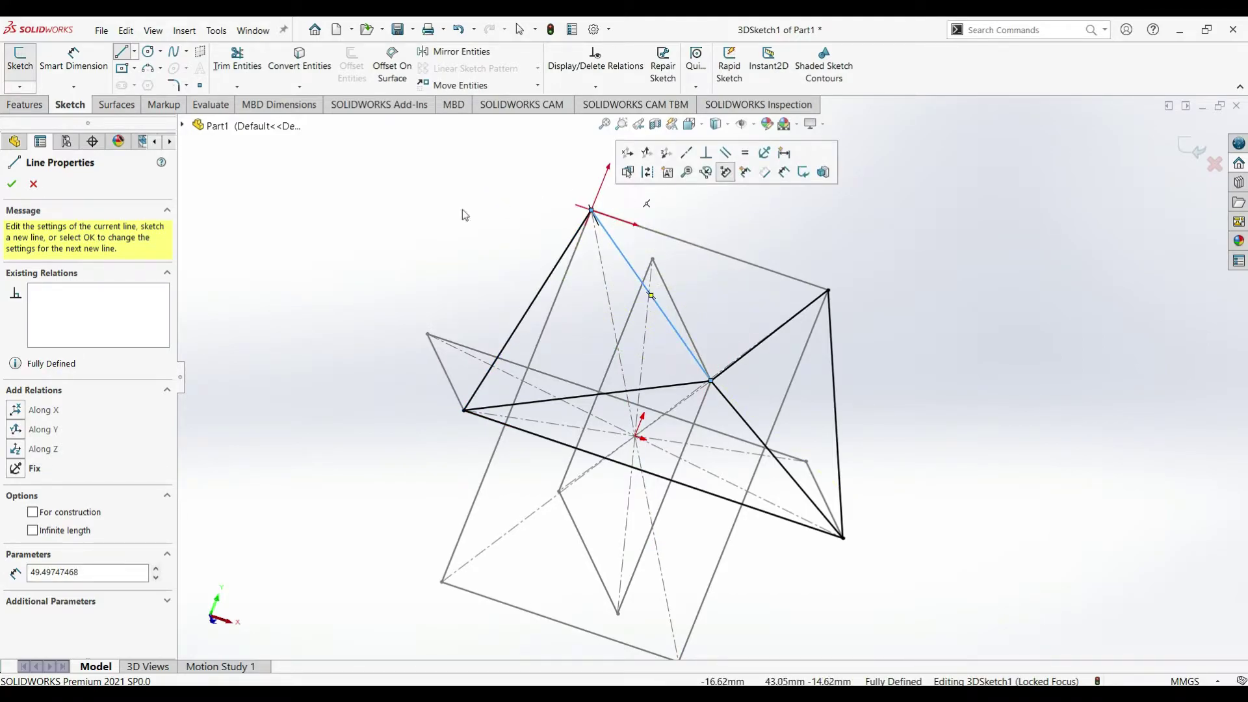
click(12, 185)
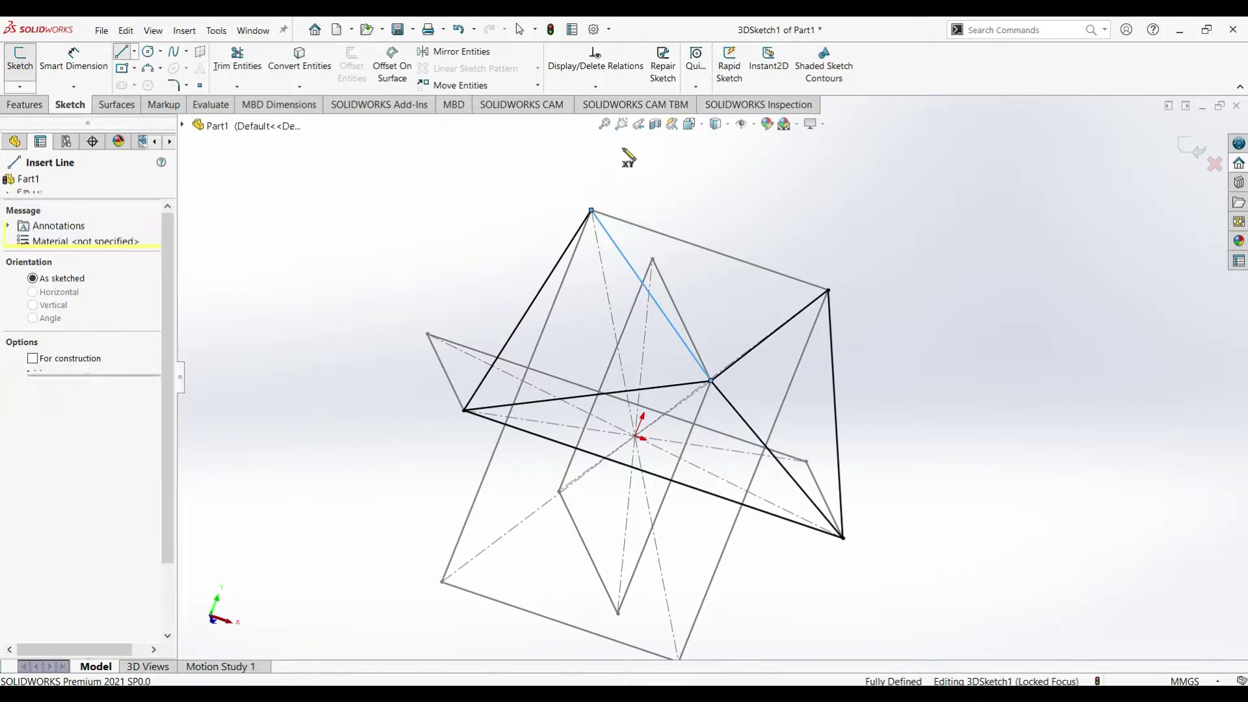
right_click(676, 187)
click(715, 189)
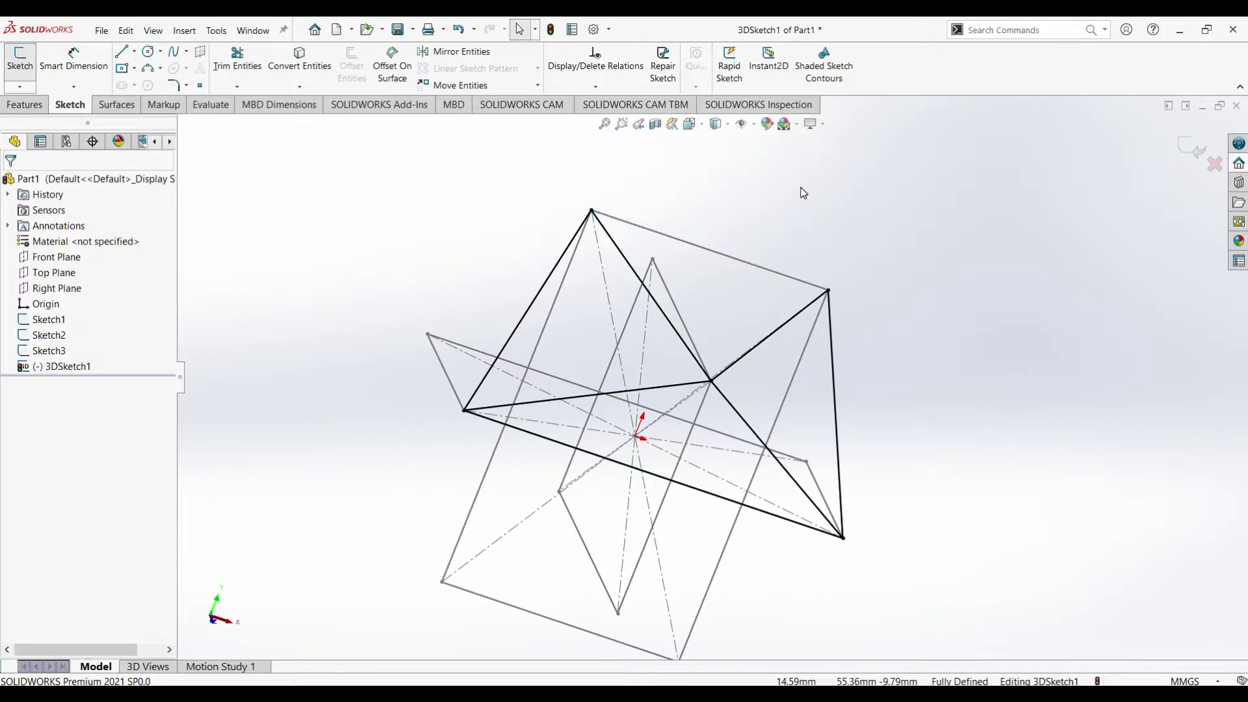
middle_drag(803, 189, 875, 234)
click(1191, 147)
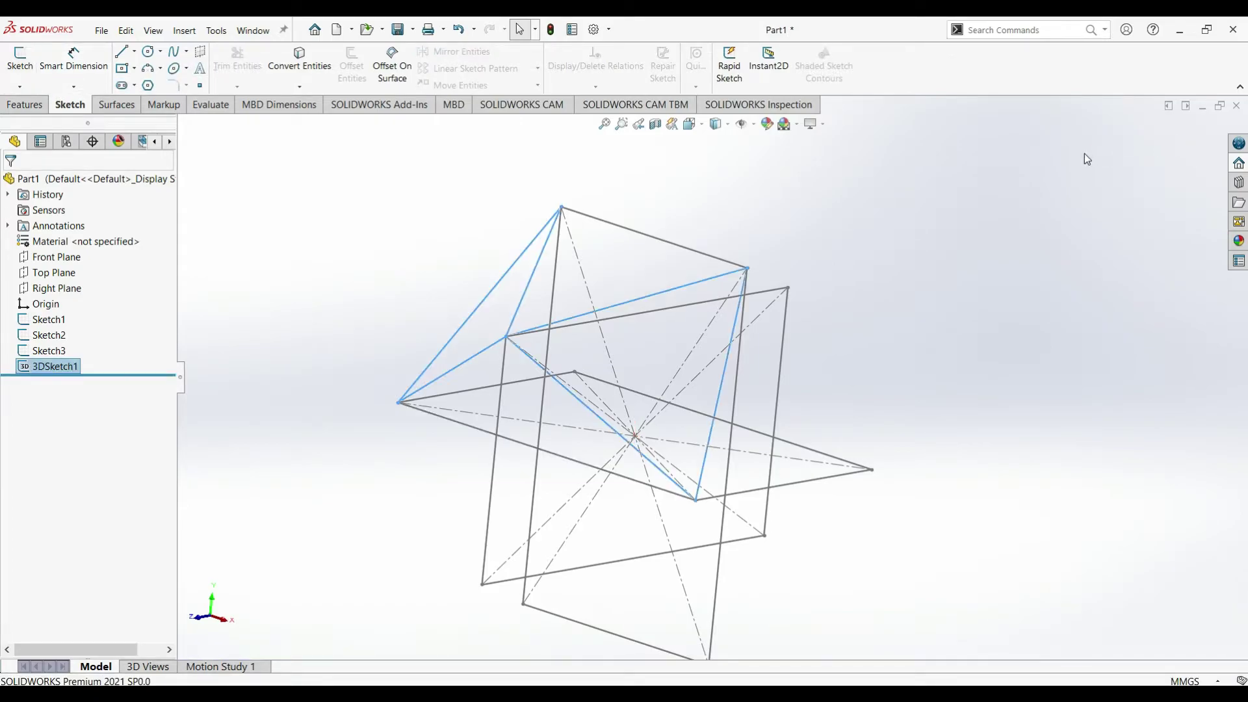
Create a reference plane through the Front Plane rectangle's upper-right, Right Plane rectangle's upper front and Top Plane rectangle's front-right corners
click(25, 104)
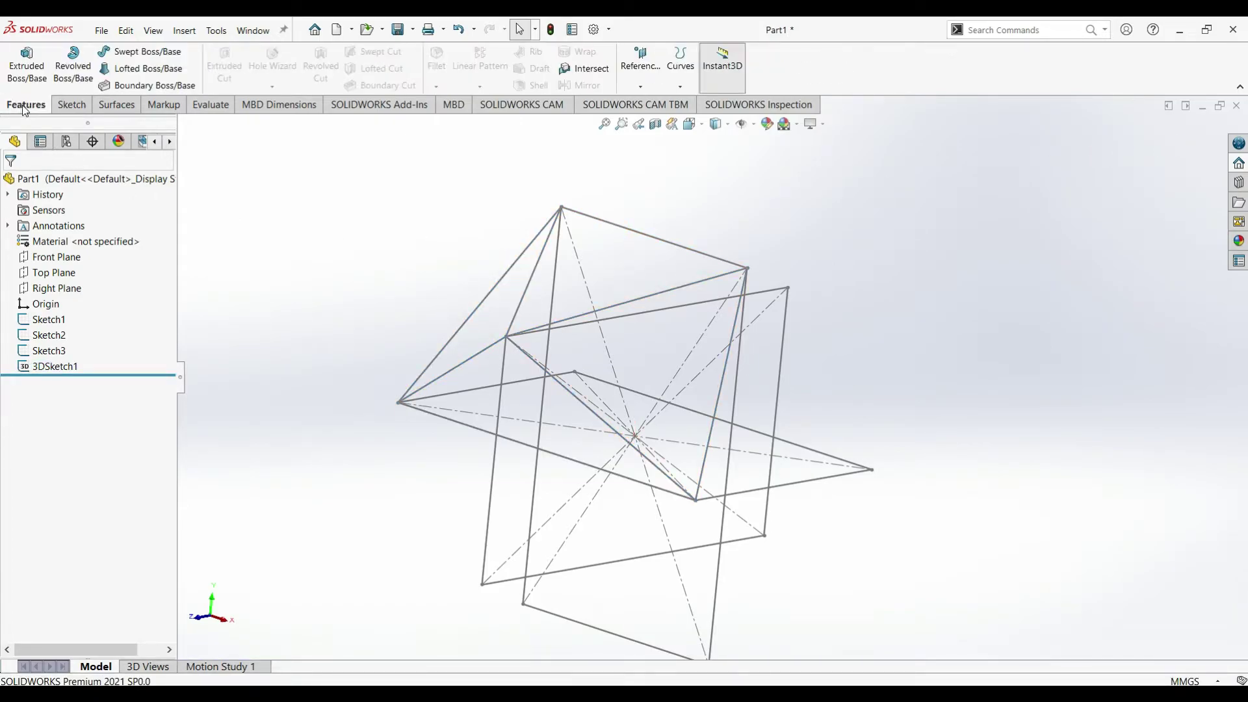
click(636, 86)
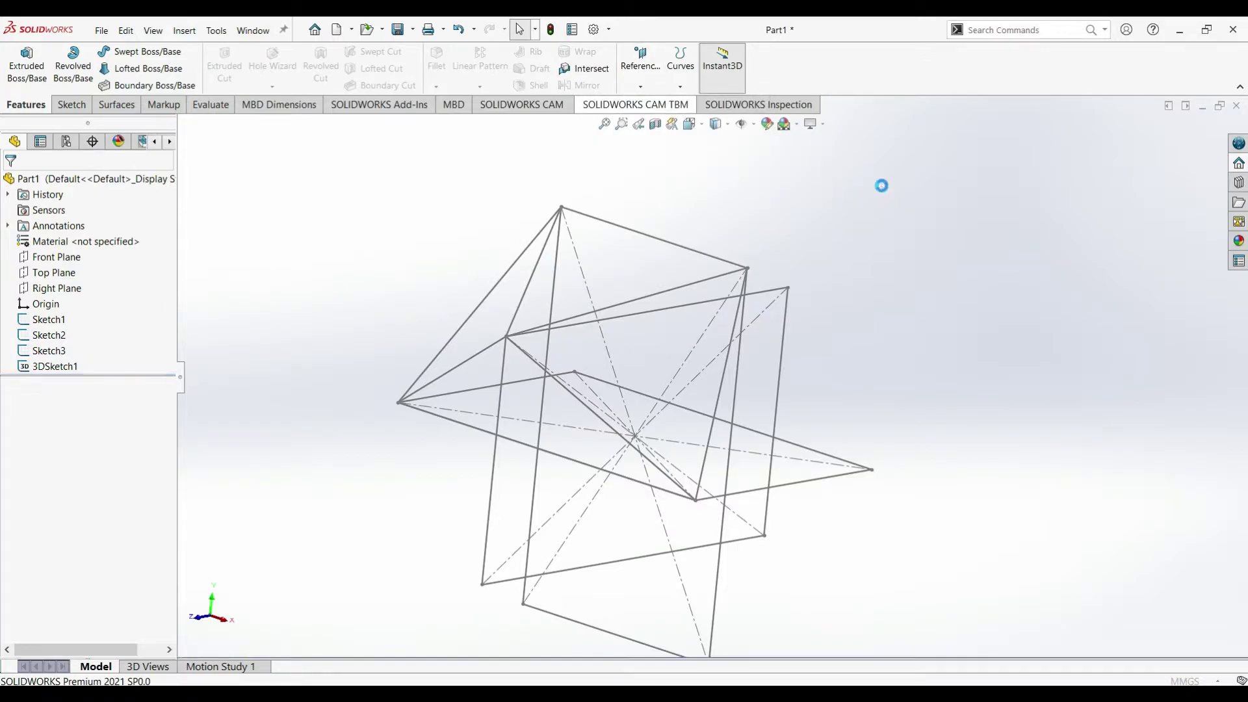
click(747, 269)
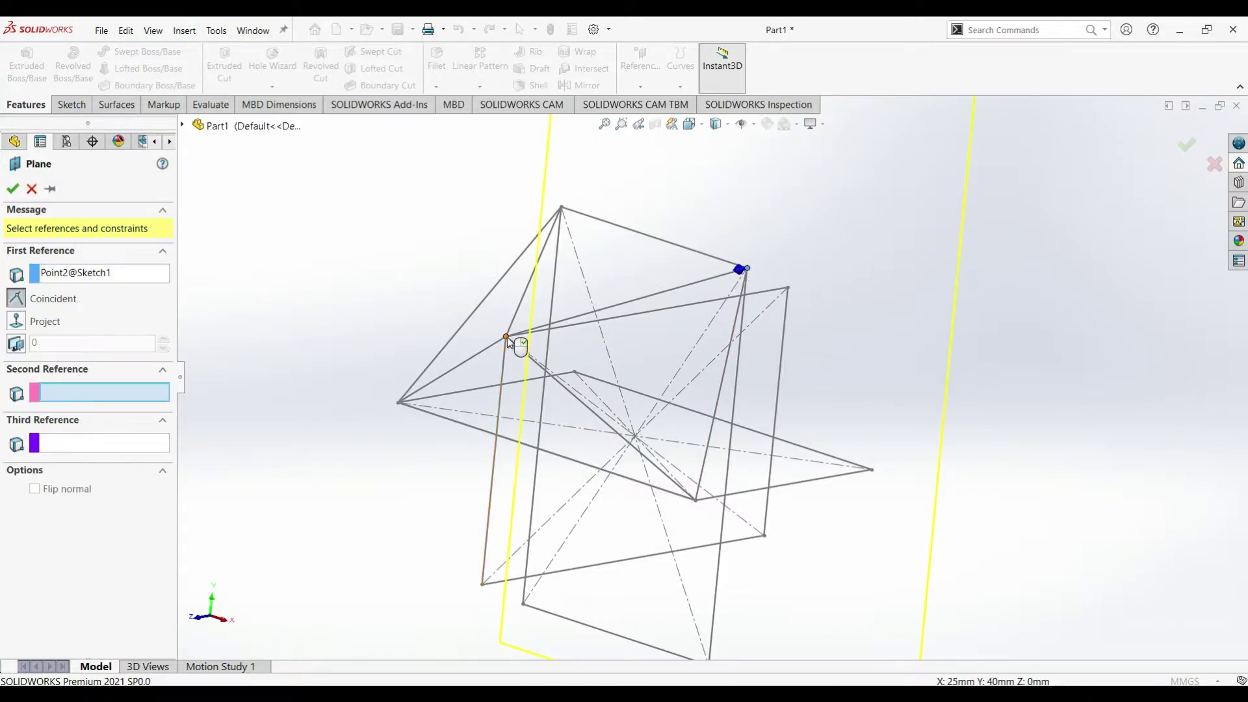
click(506, 337)
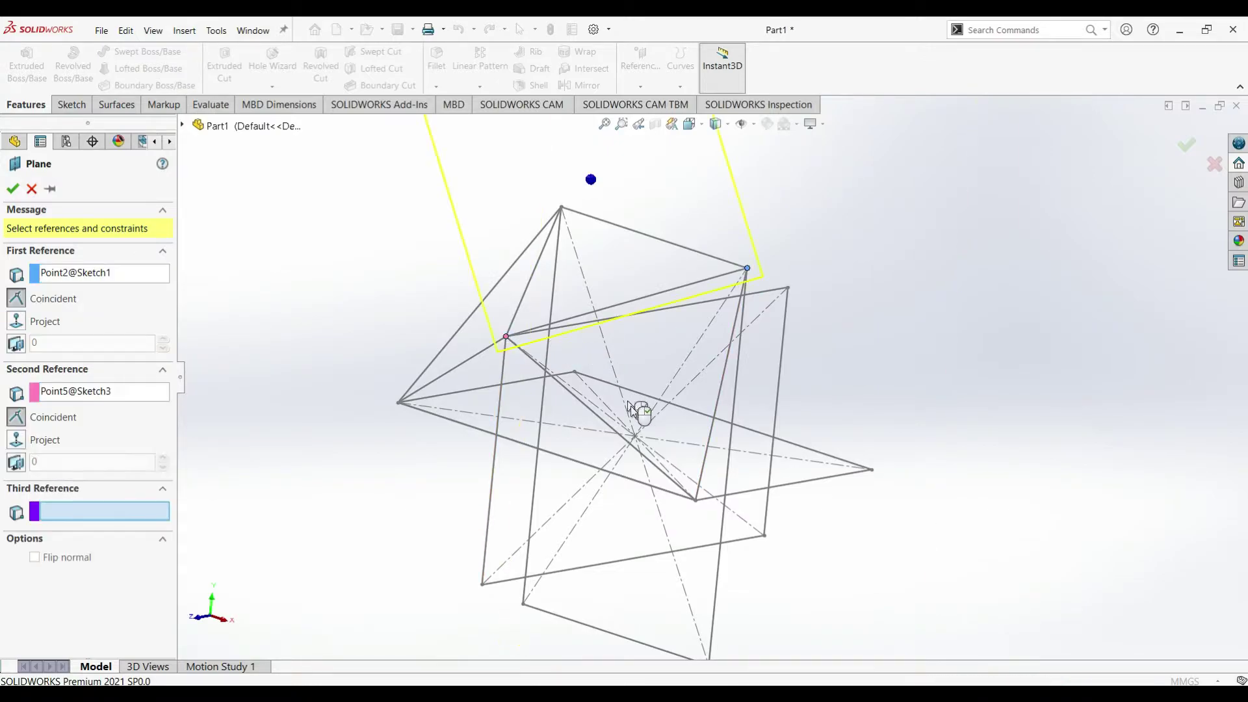
click(696, 502)
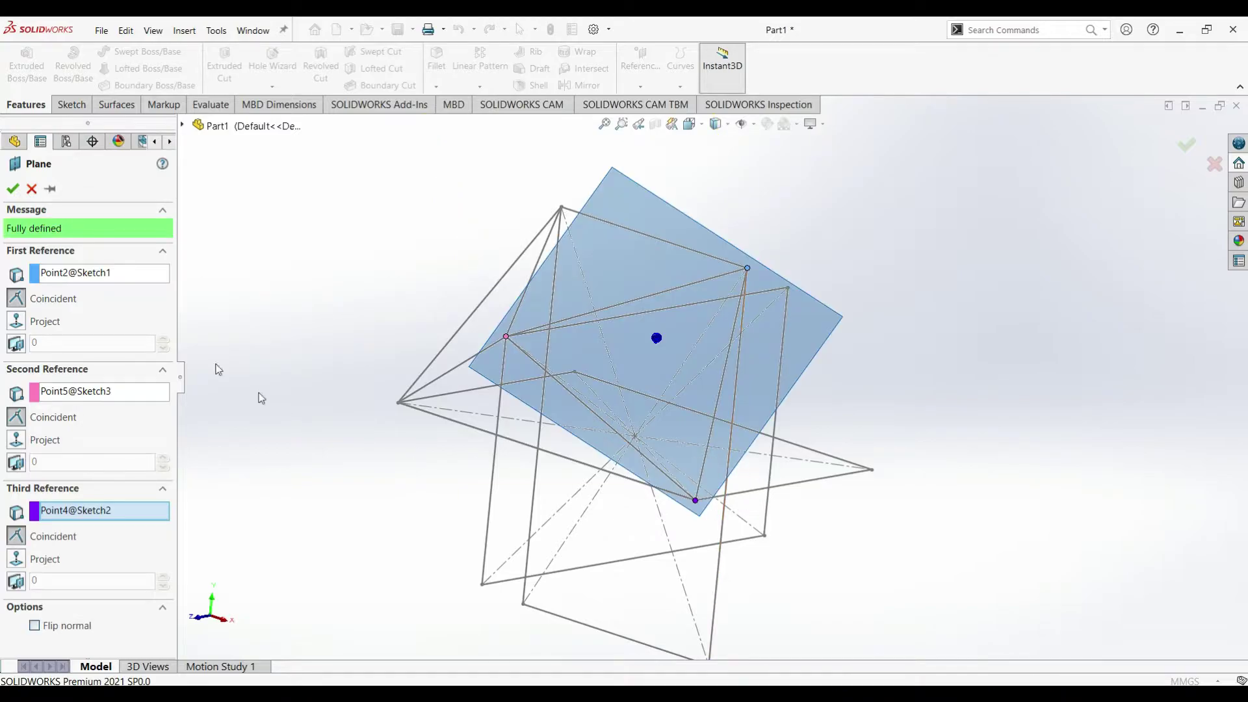
click(12, 189)
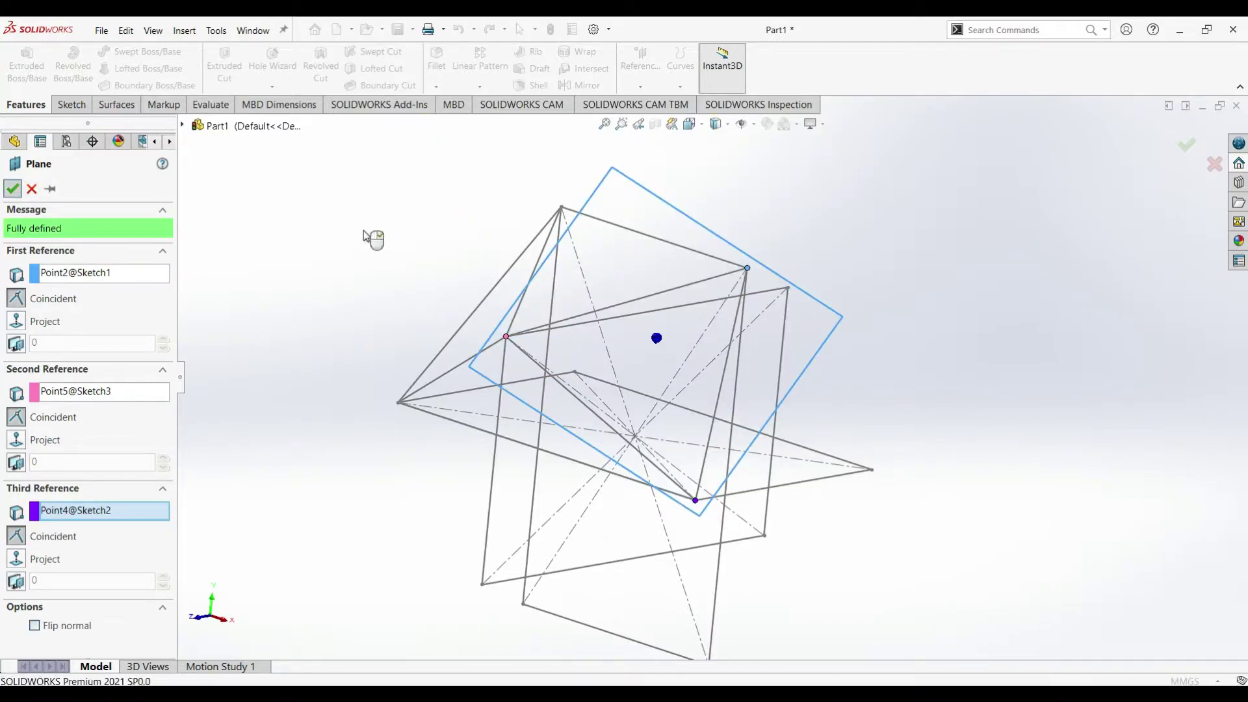
mouse_move(847, 186)
middle_down()
mouse_move(824, 203)
mouse_move(828, 184)
mouse_move(995, 147)
mouse_move(889, 144)
mouse_move(887, 160)
middle_up()
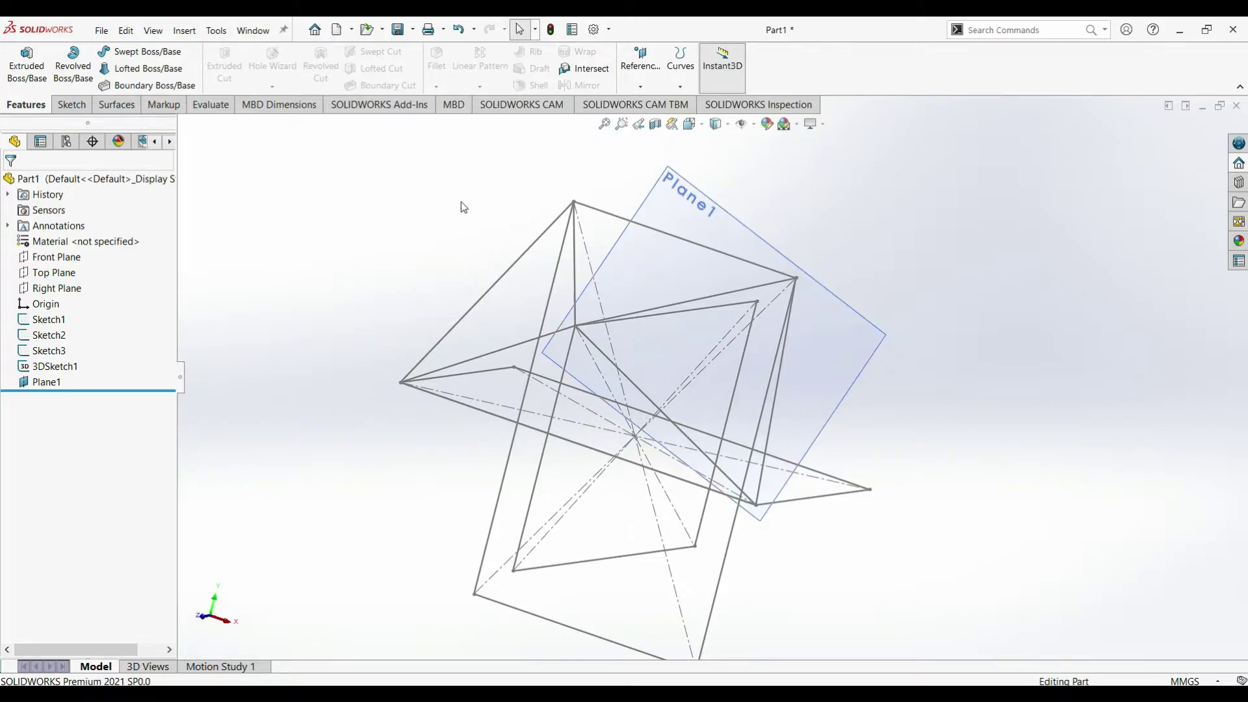
click(118, 108)
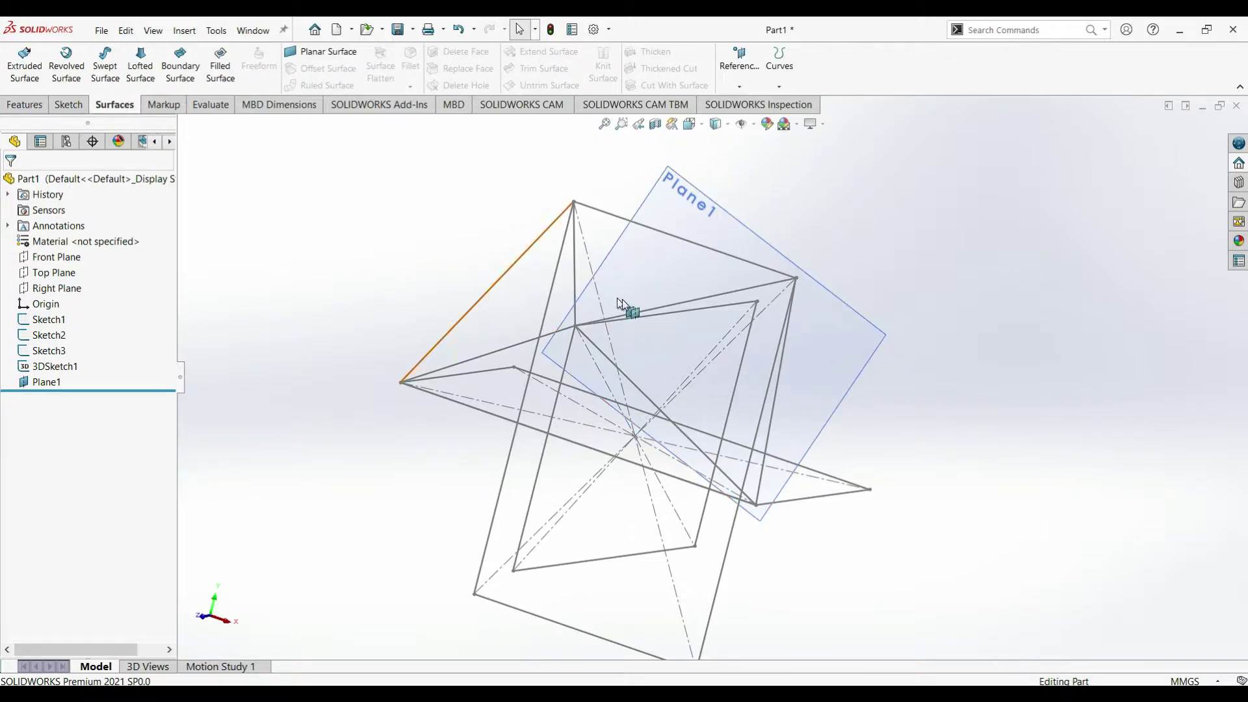
click(313, 57)
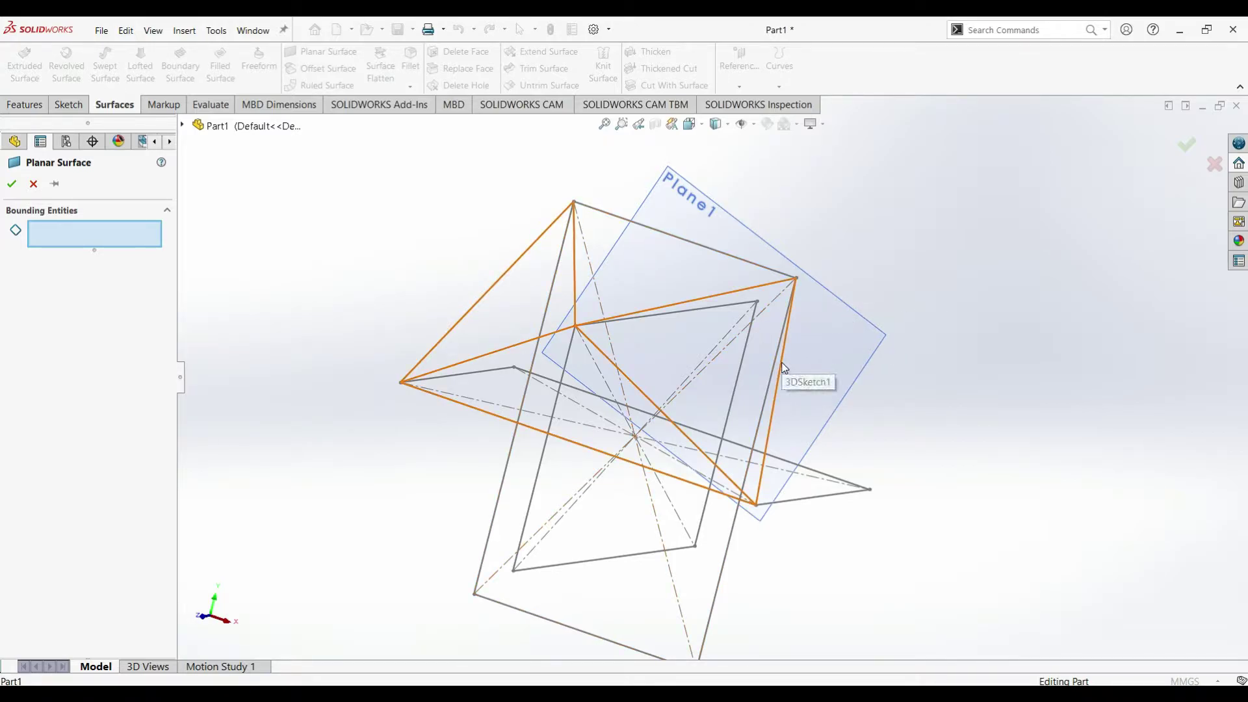
middle_drag(934, 262, 828, 280)
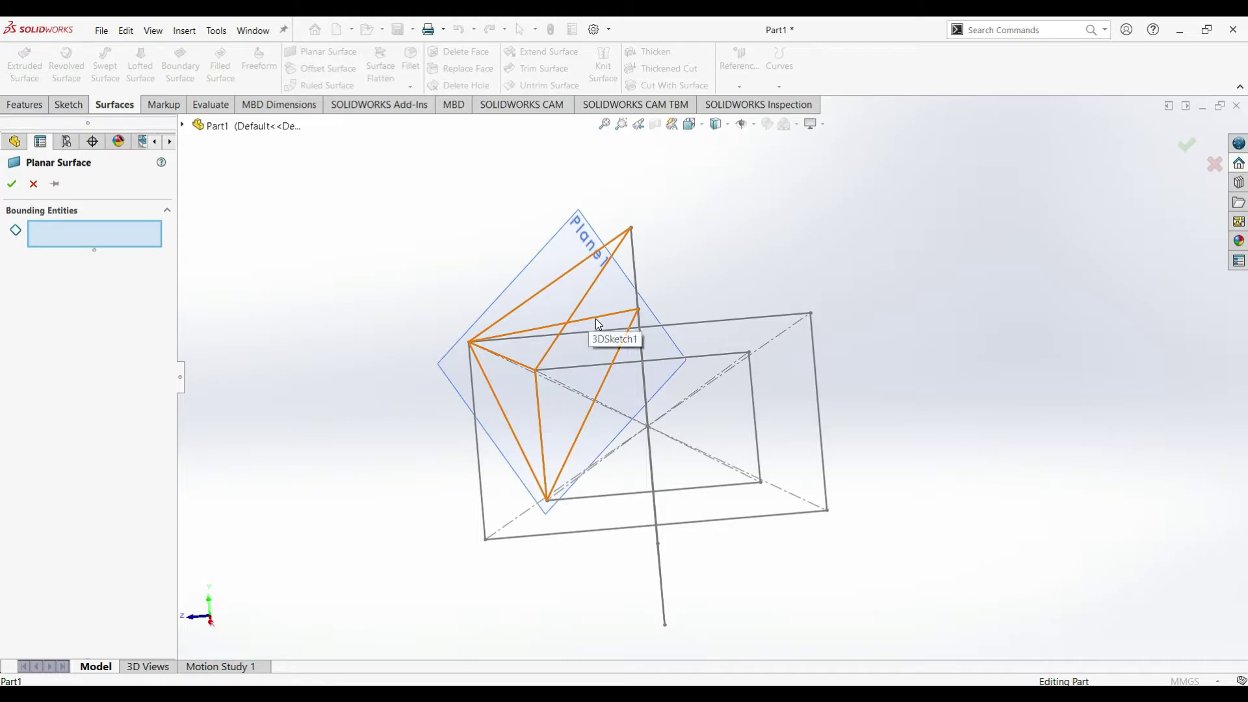
click(629, 327)
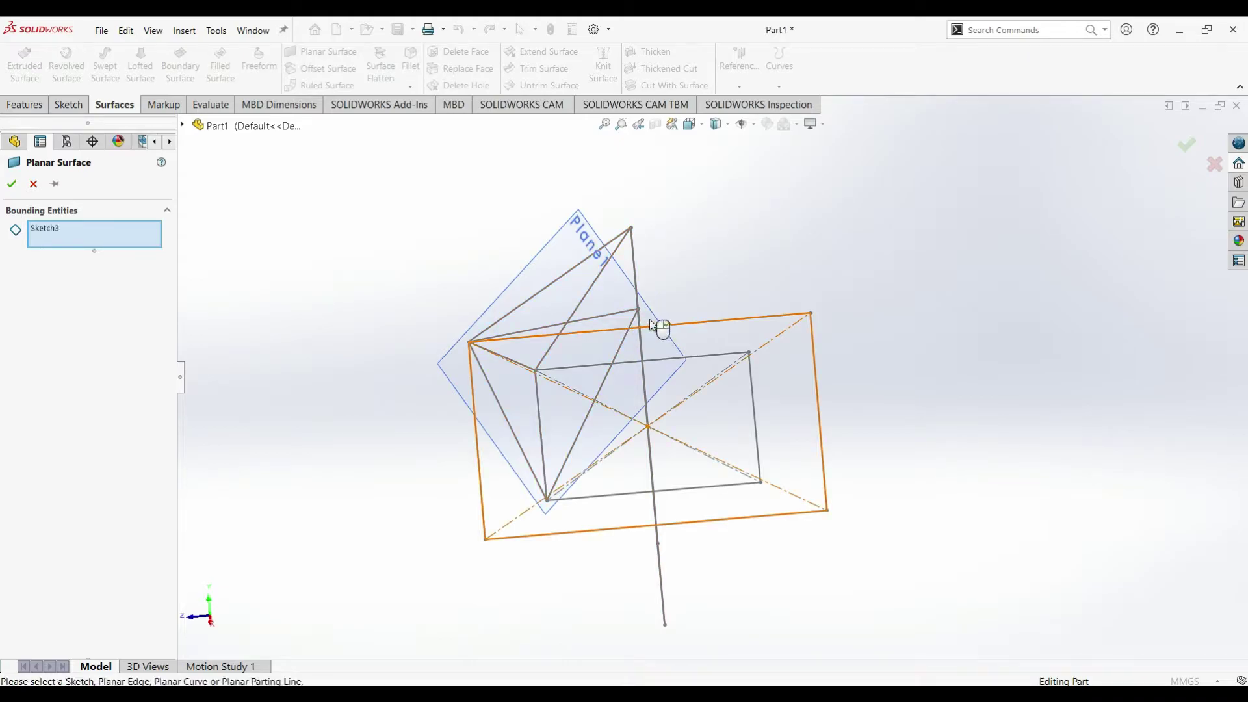
right_click(56, 233)
click(97, 239)
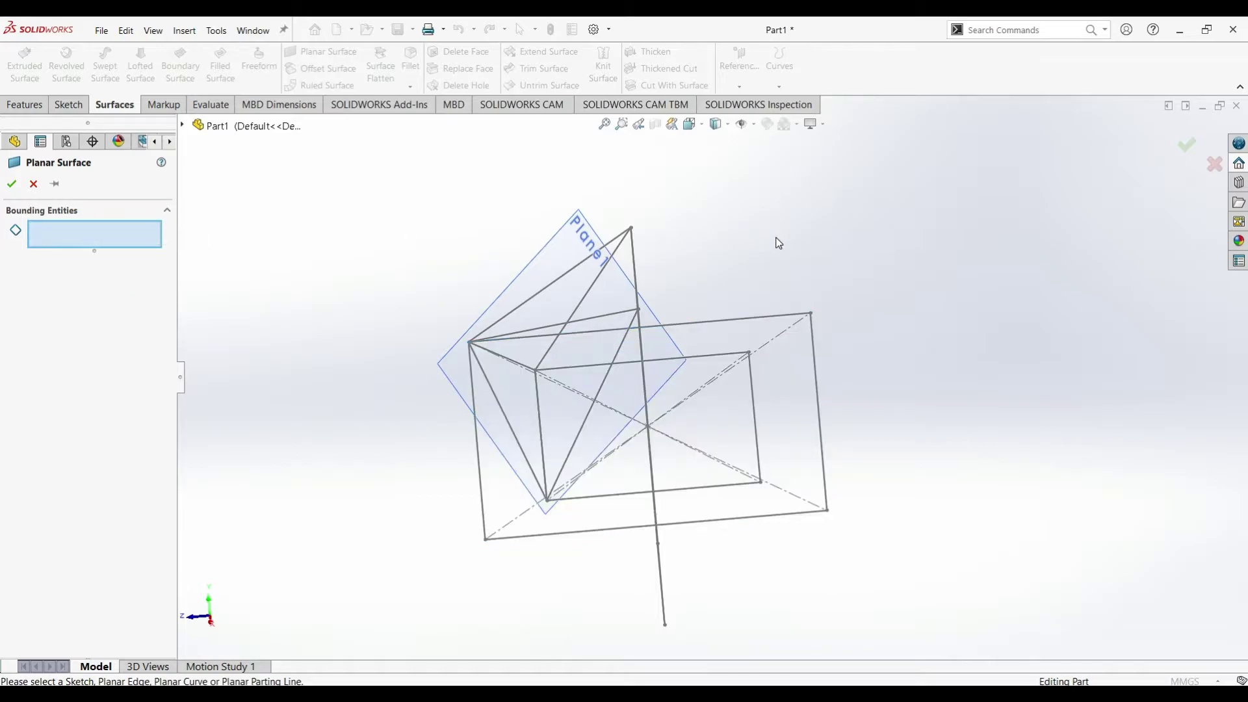
click(33, 184)
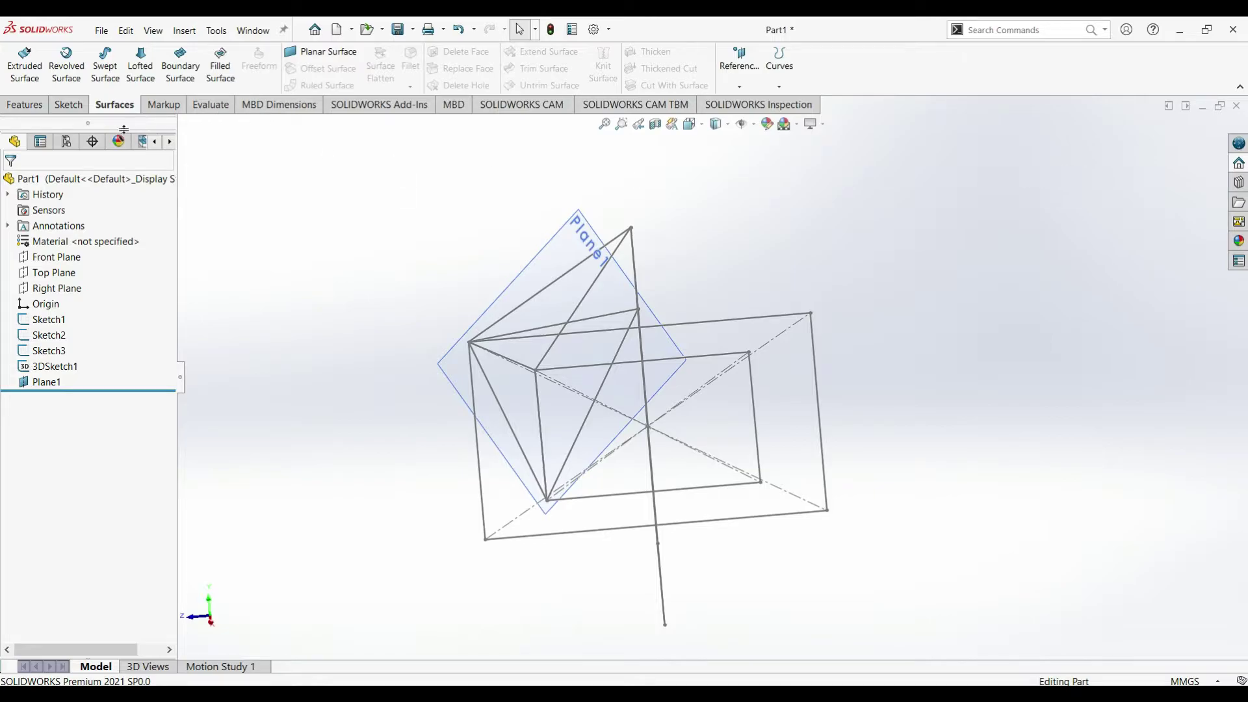
Start a sketch on Plane1 and convert the three 3D sketch lines of the triangle lying on that plane
click(75, 112)
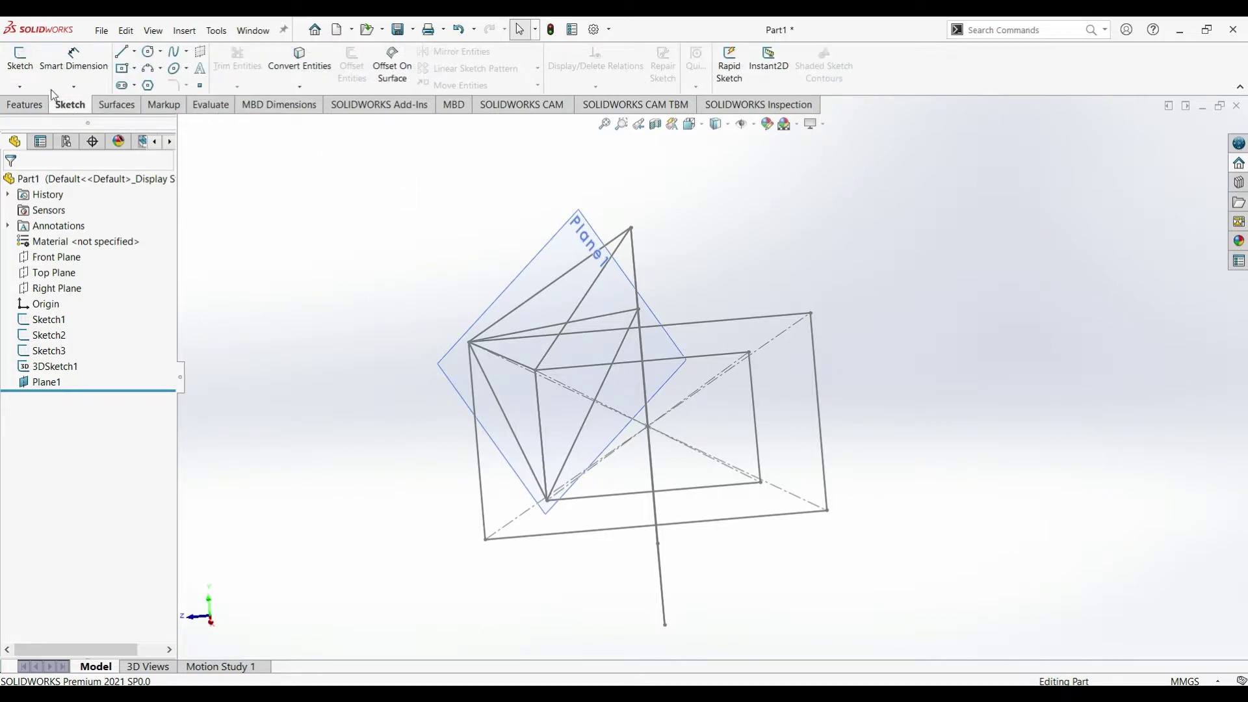
click(553, 235)
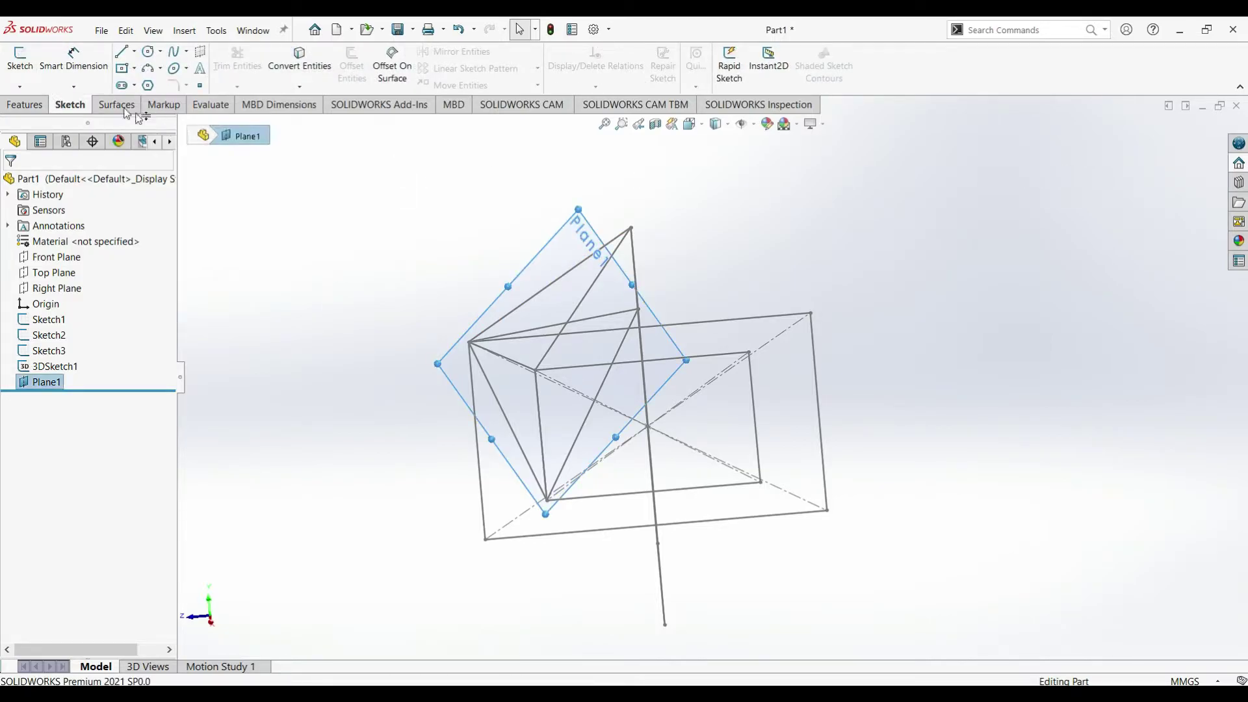
click(20, 57)
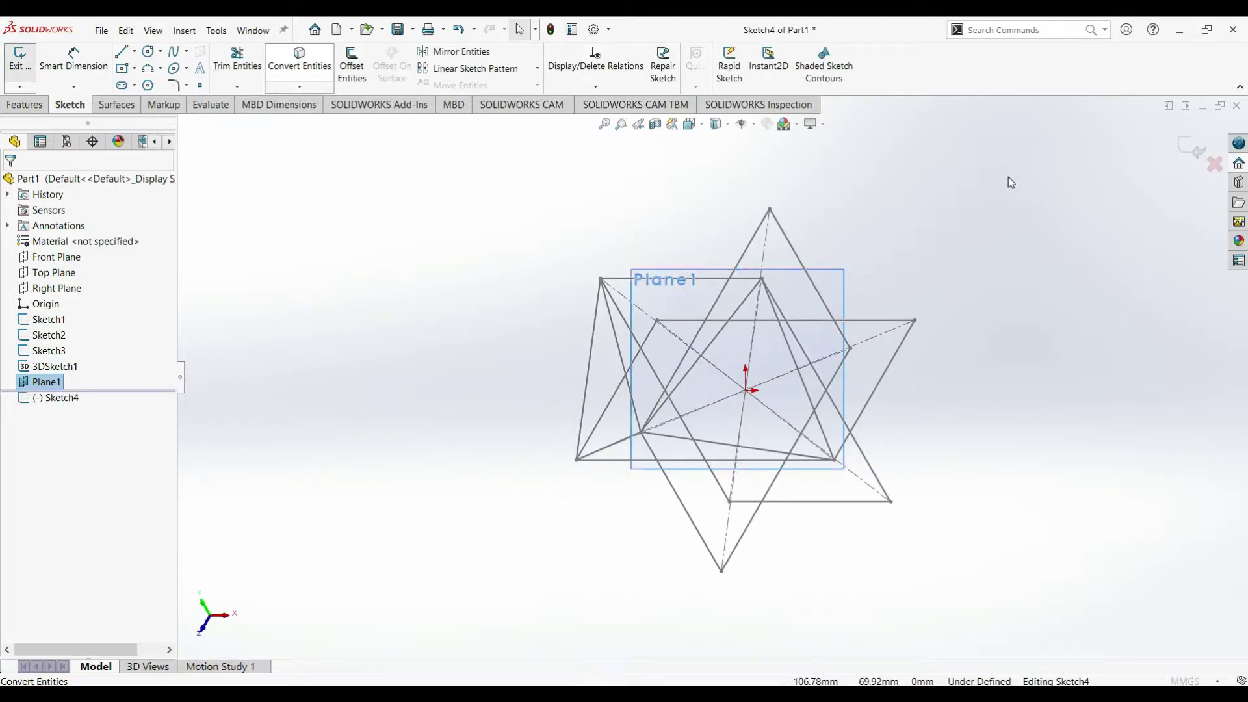
mouse_move(1005, 178)
middle_down()
mouse_move(933, 159)
mouse_move(919, 195)
mouse_move(966, 252)
mouse_move(982, 249)
middle_up()
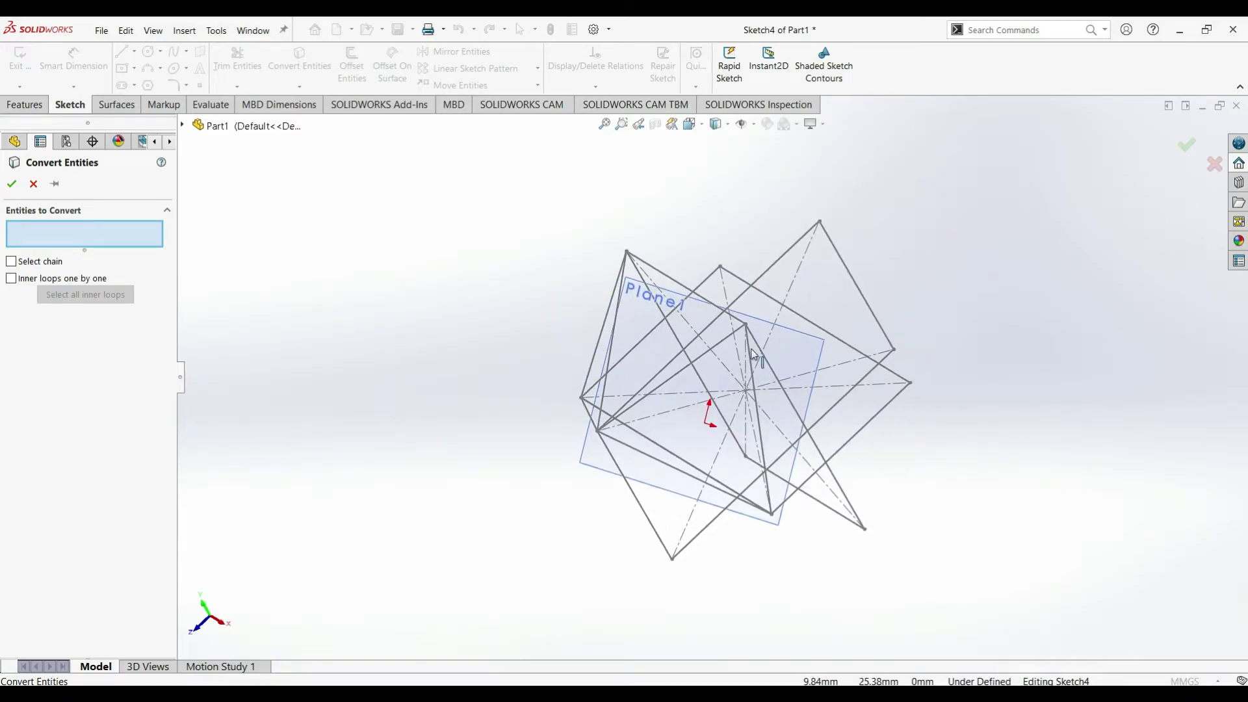
click(723, 346)
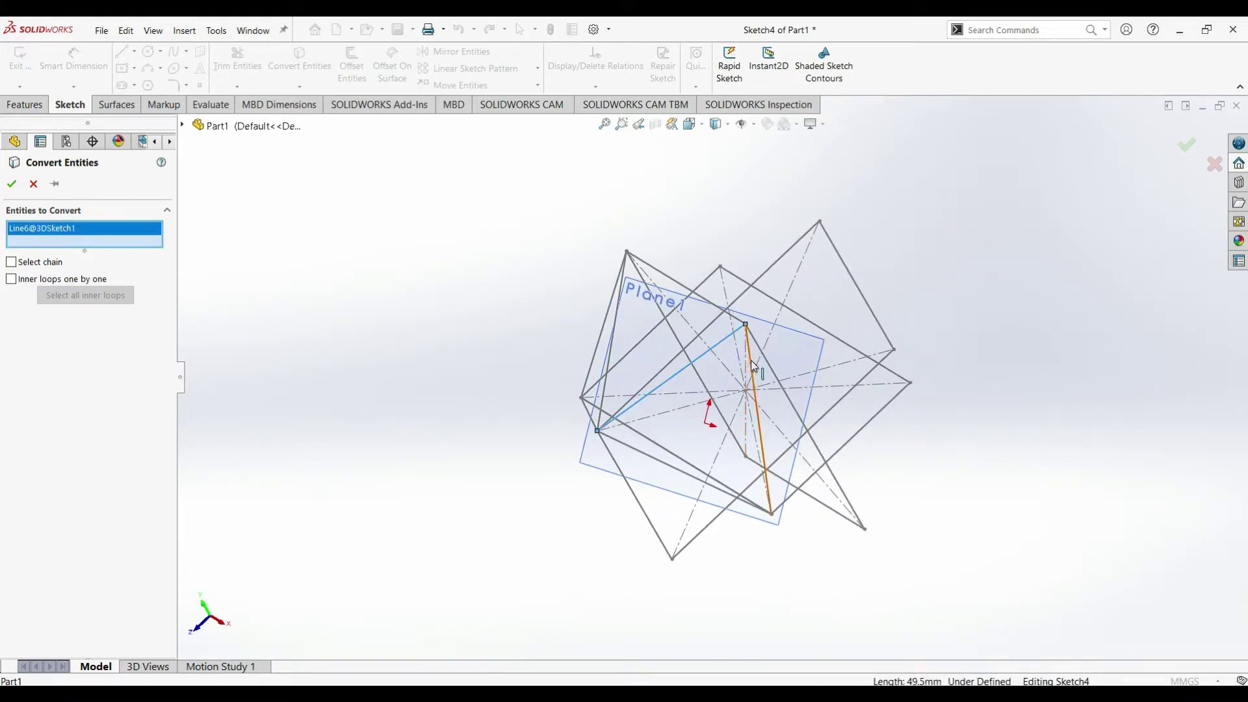
click(752, 365)
mouse_move(985, 350)
middle_down()
mouse_move(1020, 247)
mouse_move(1017, 211)
mouse_move(969, 314)
middle_up()
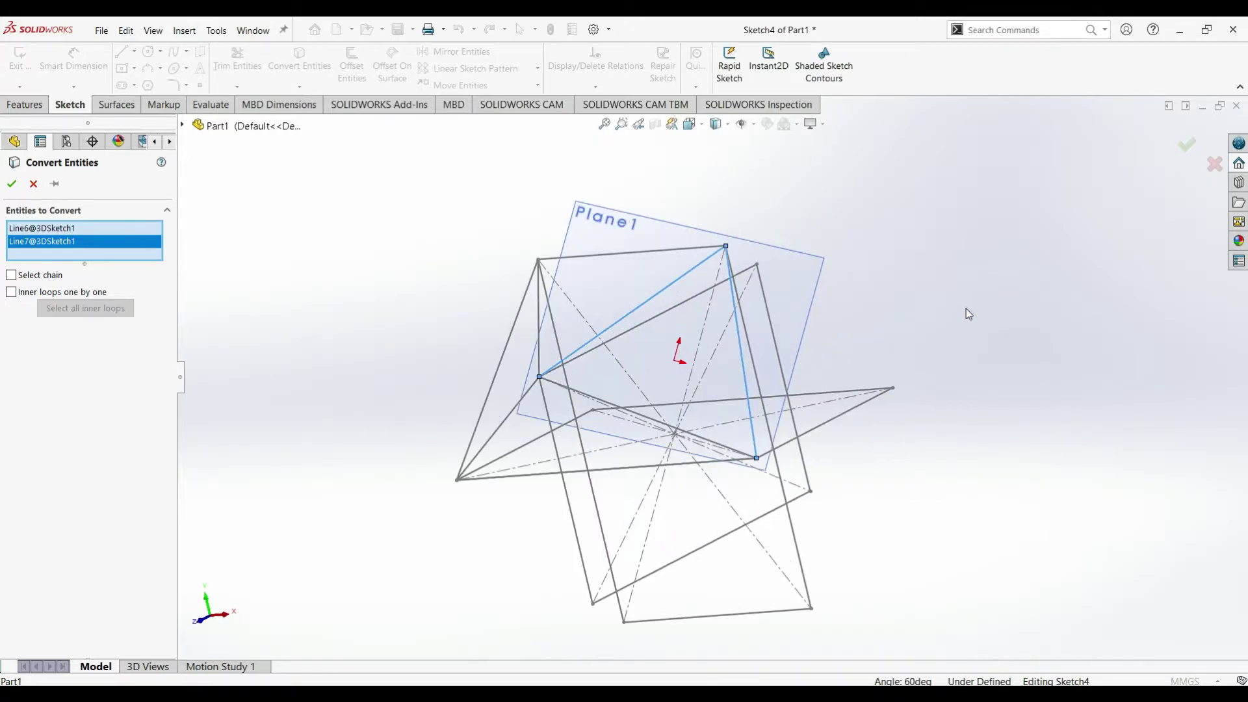
click(734, 453)
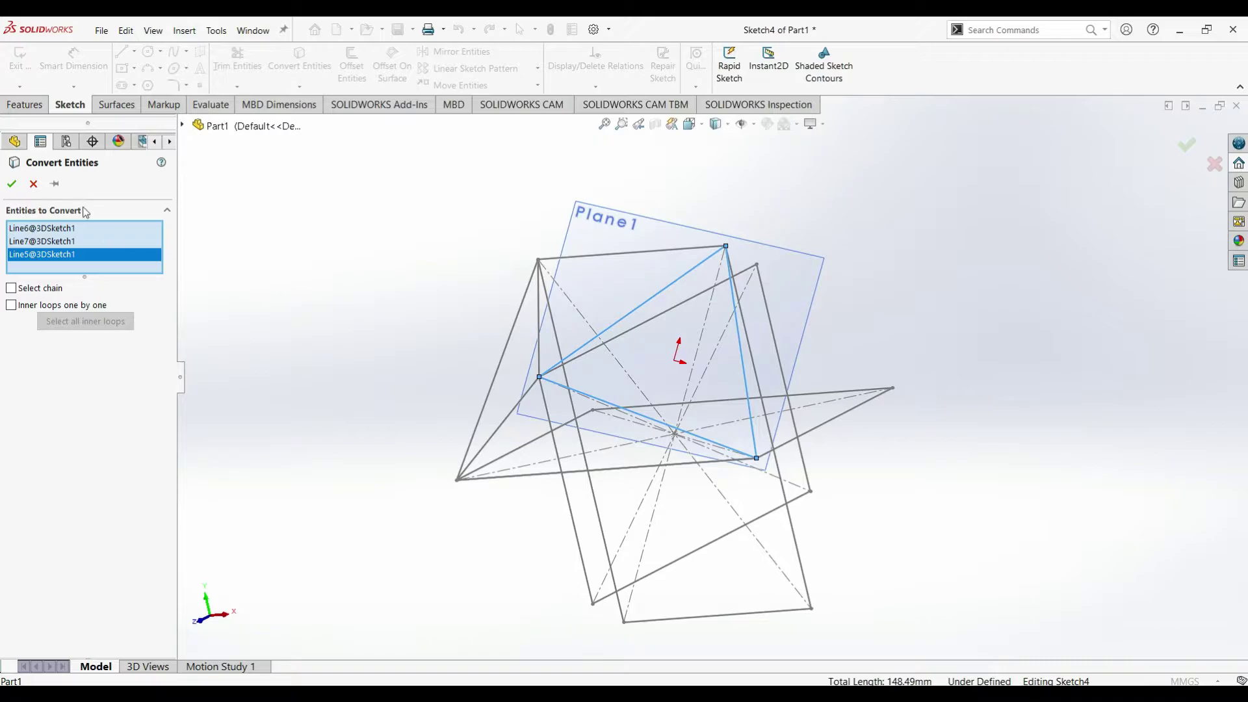
click(11, 187)
Create a planar surface from the converted triangle sketch
mouse_move(1066, 256)
middle_down()
mouse_move(991, 262)
mouse_move(961, 273)
mouse_move(989, 284)
mouse_move(968, 292)
middle_up()
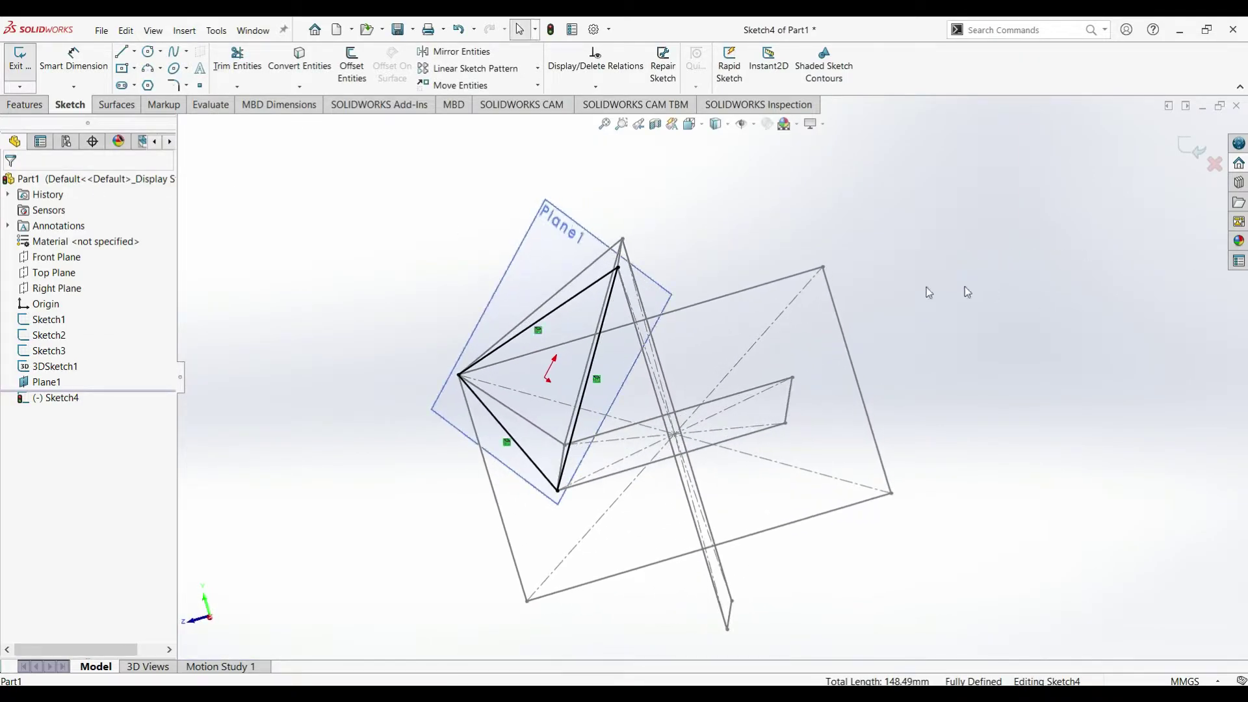
click(116, 105)
click(295, 57)
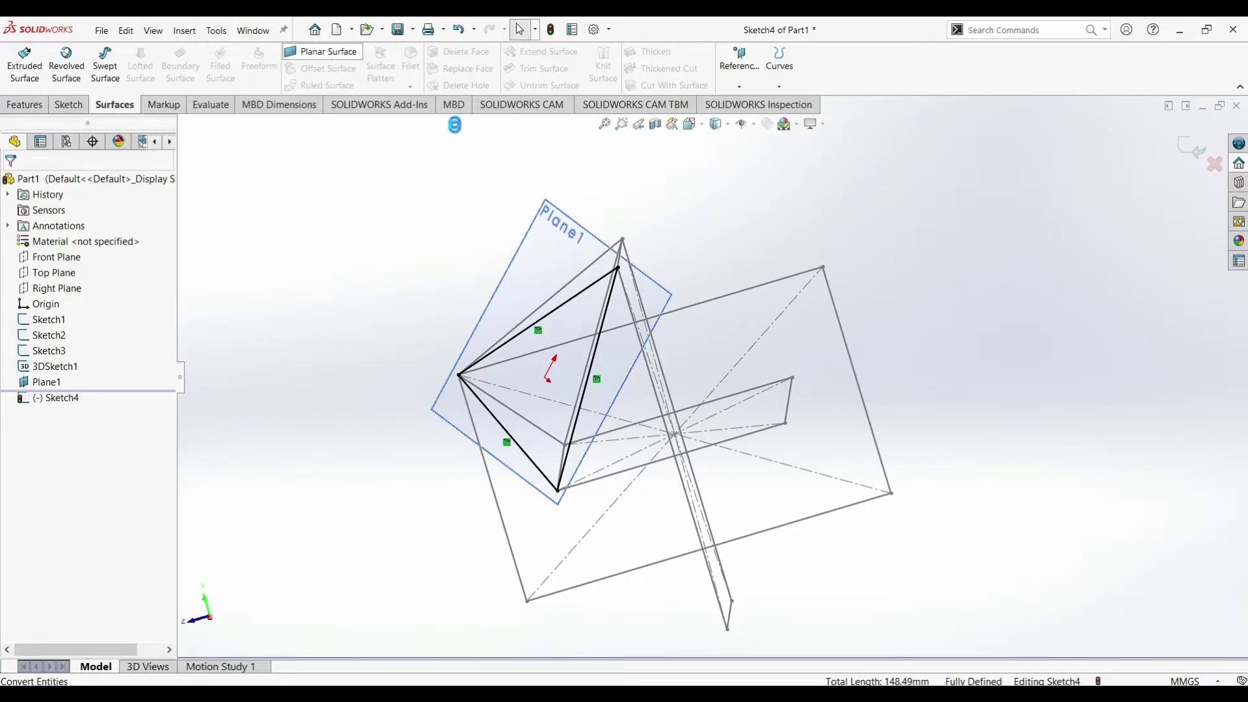
click(12, 184)
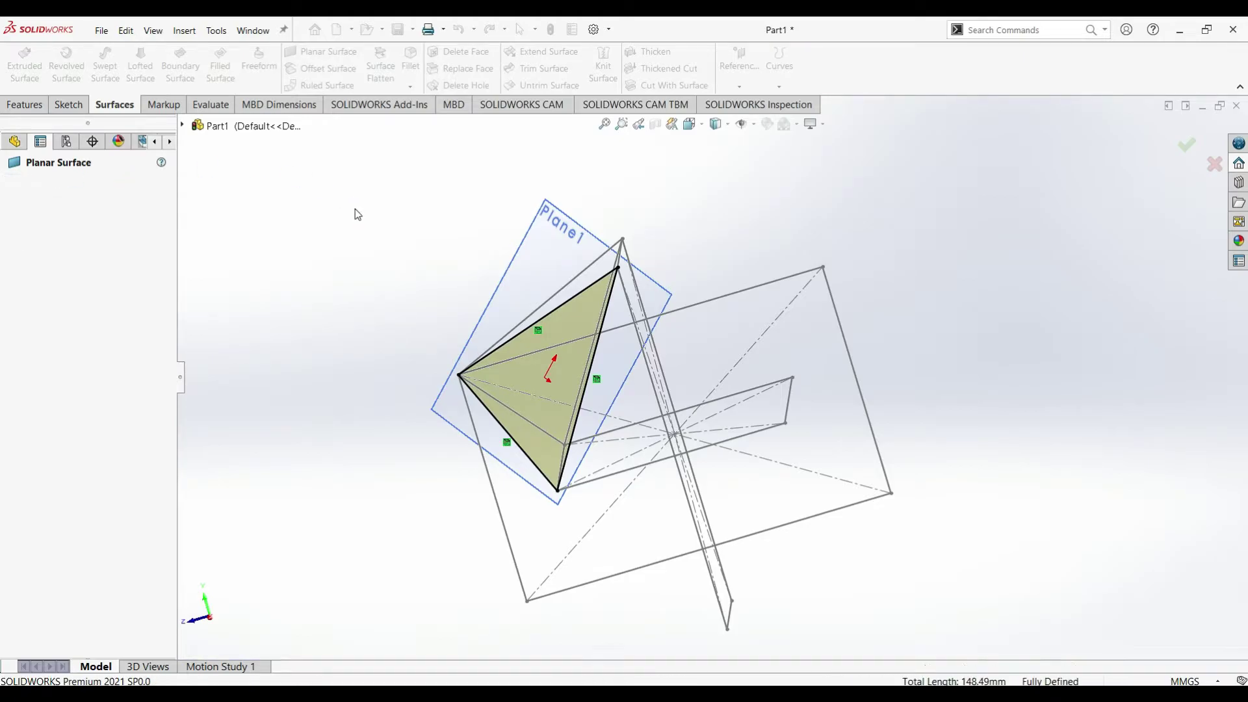
Hide Plane1 in the model view
middle_drag(780, 209, 841, 260)
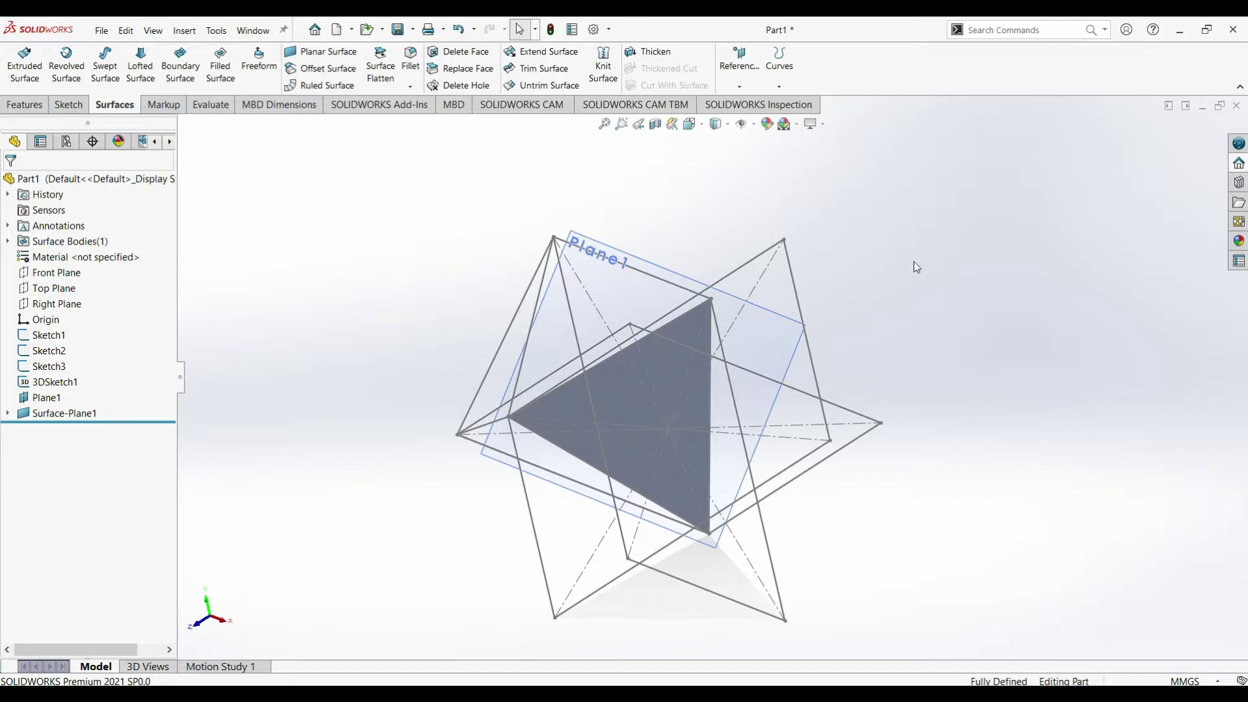
click(670, 272)
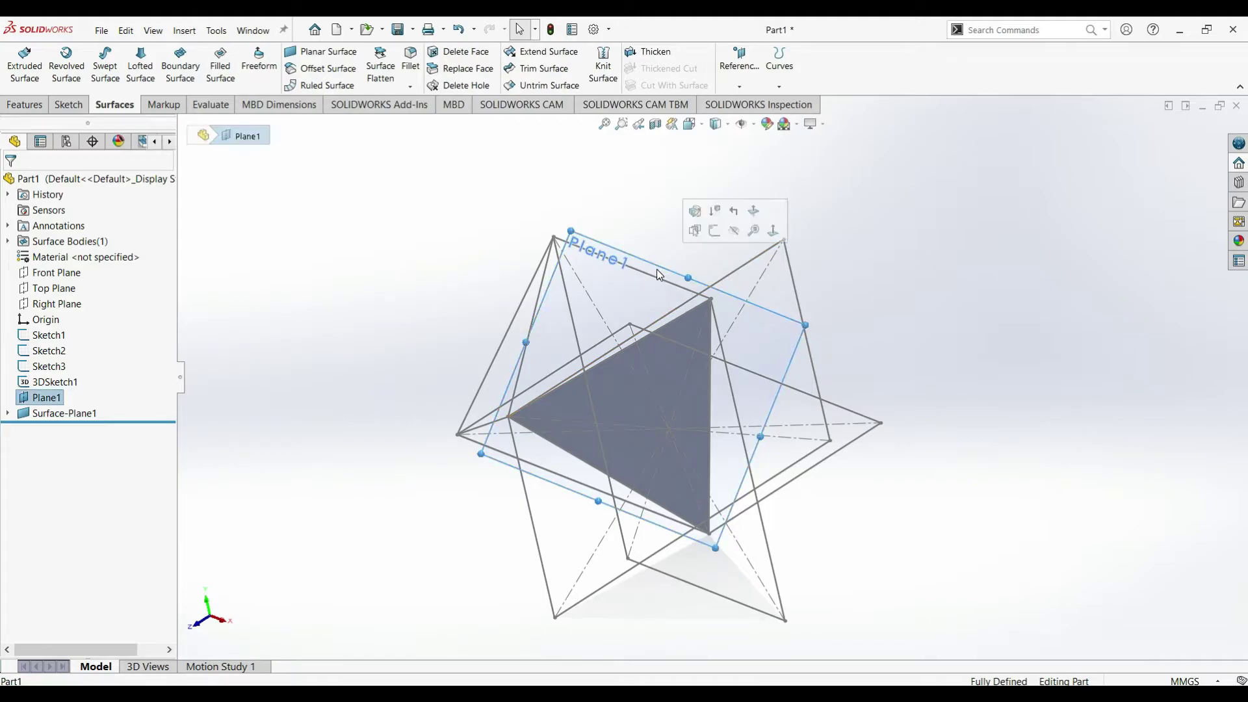
click(885, 228)
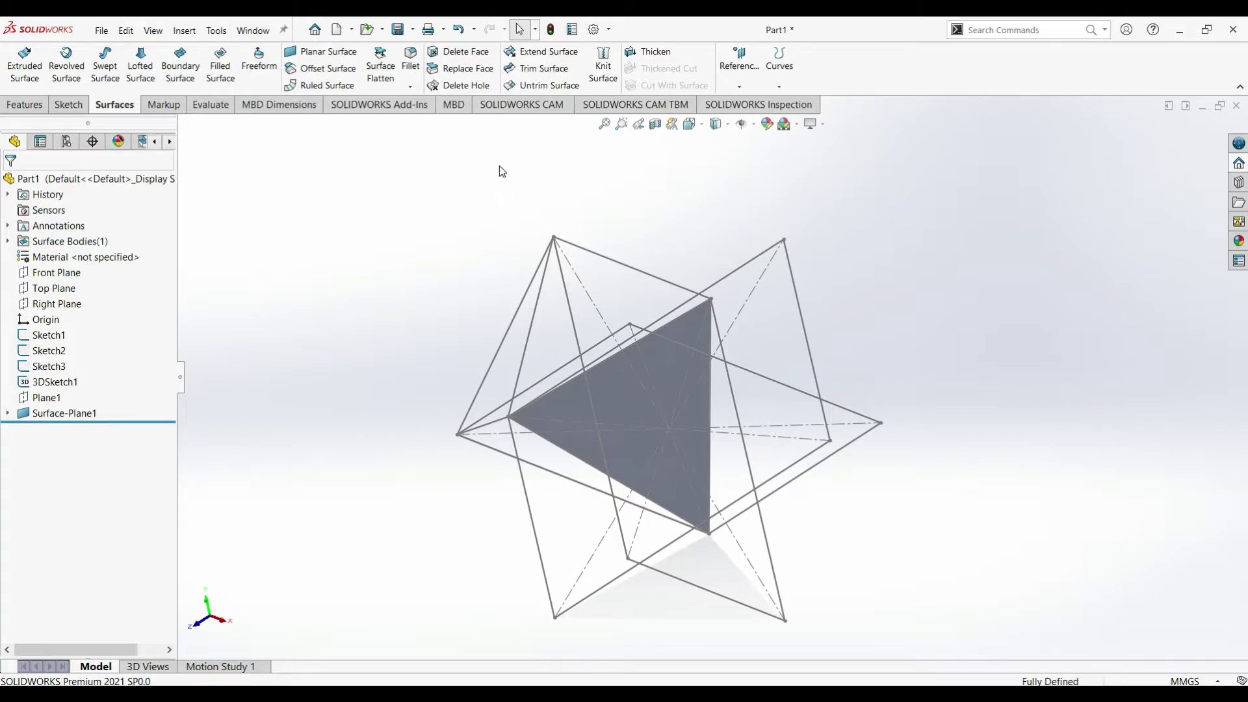
Mirror the triangular surface body about the Right Plane
click(24, 105)
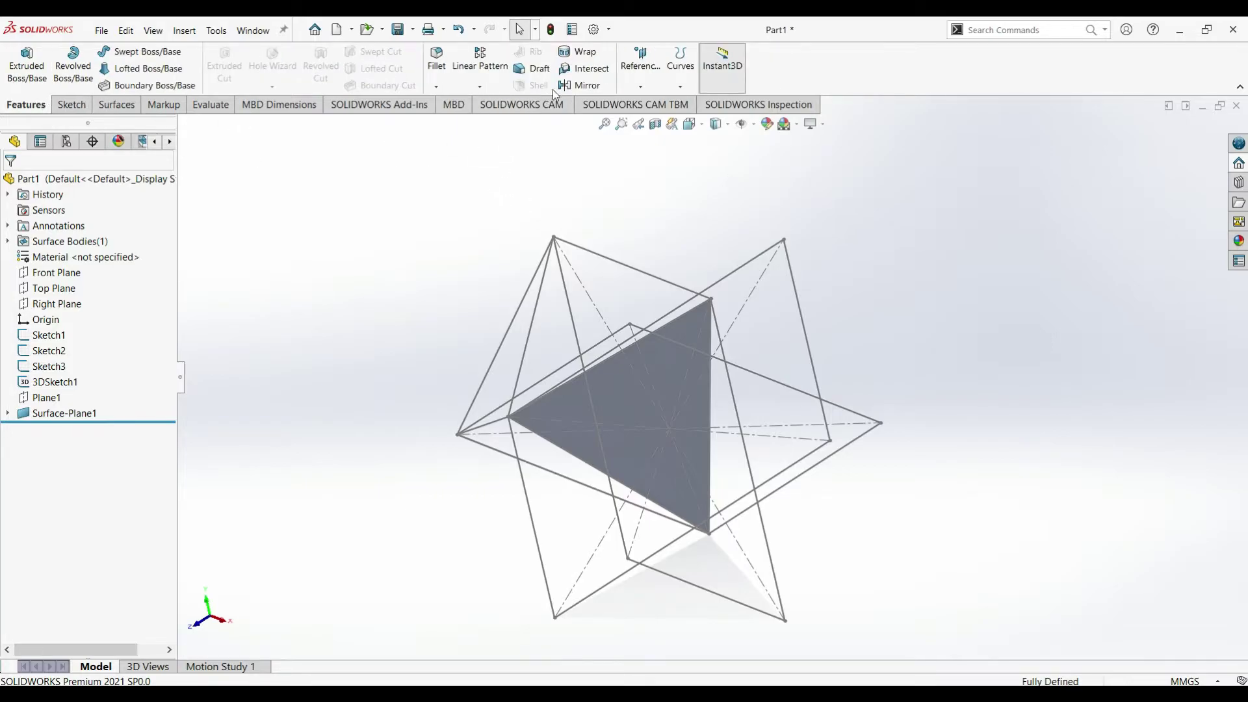
click(587, 85)
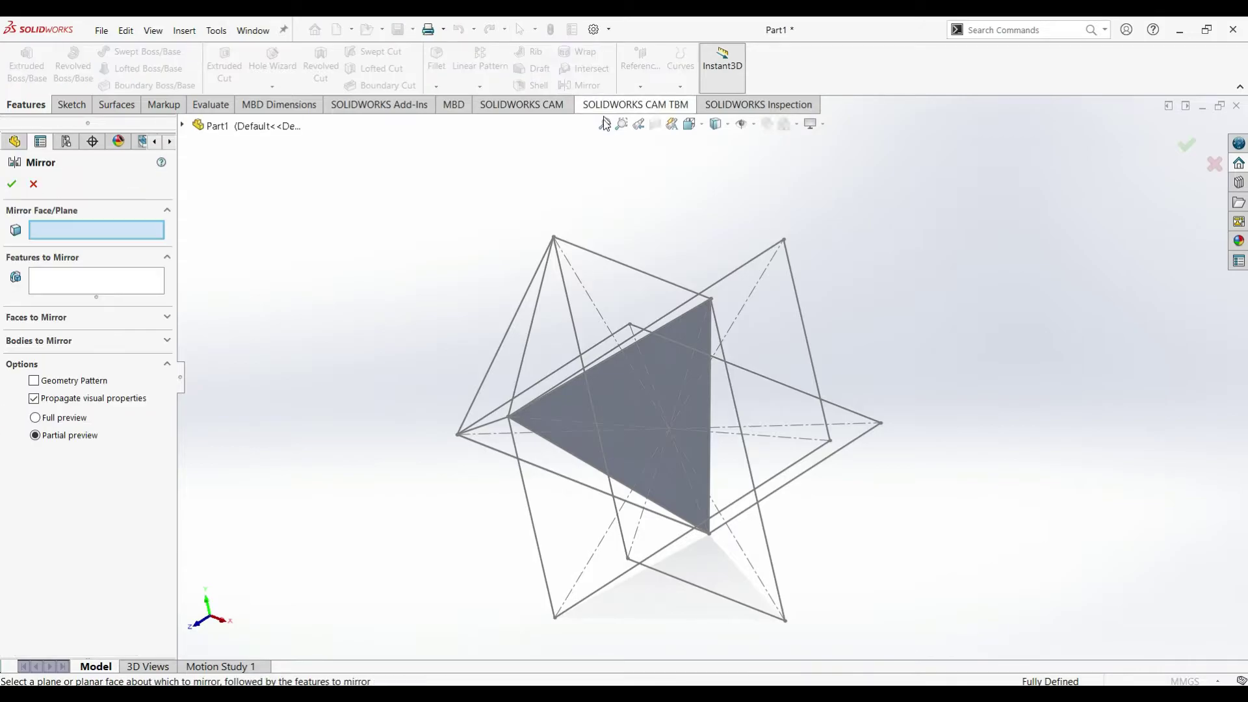
click(167, 340)
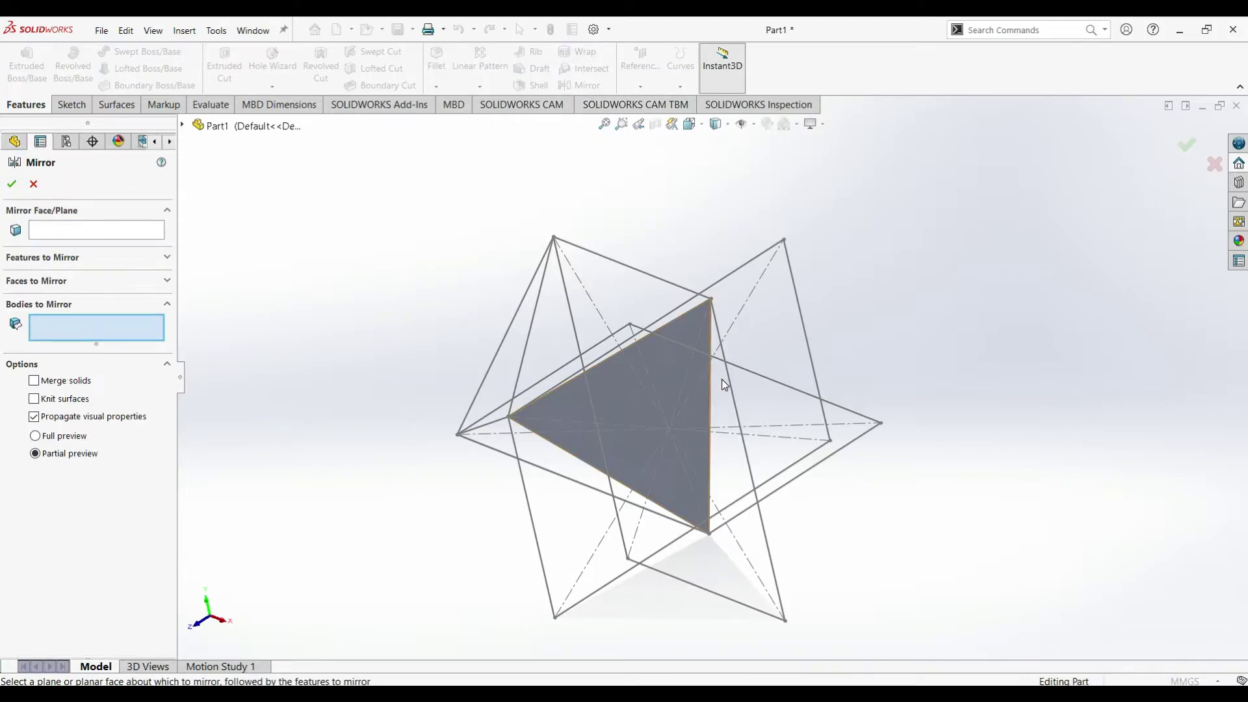
click(702, 391)
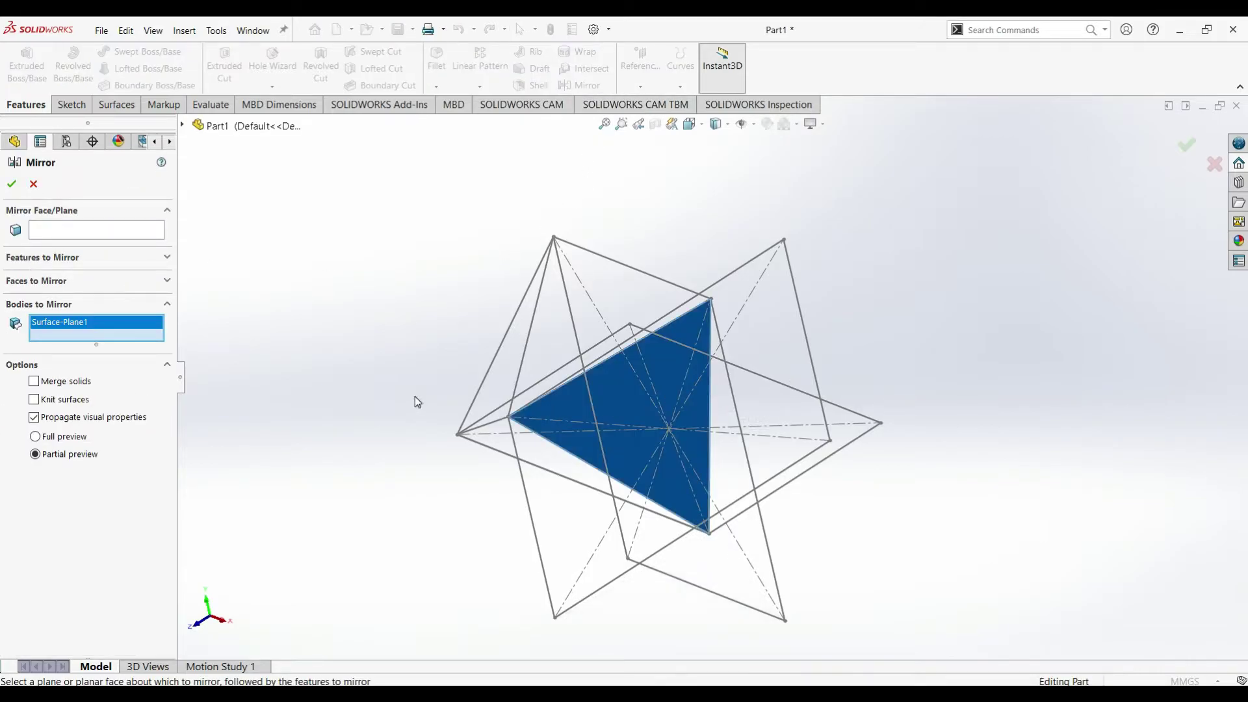
click(109, 230)
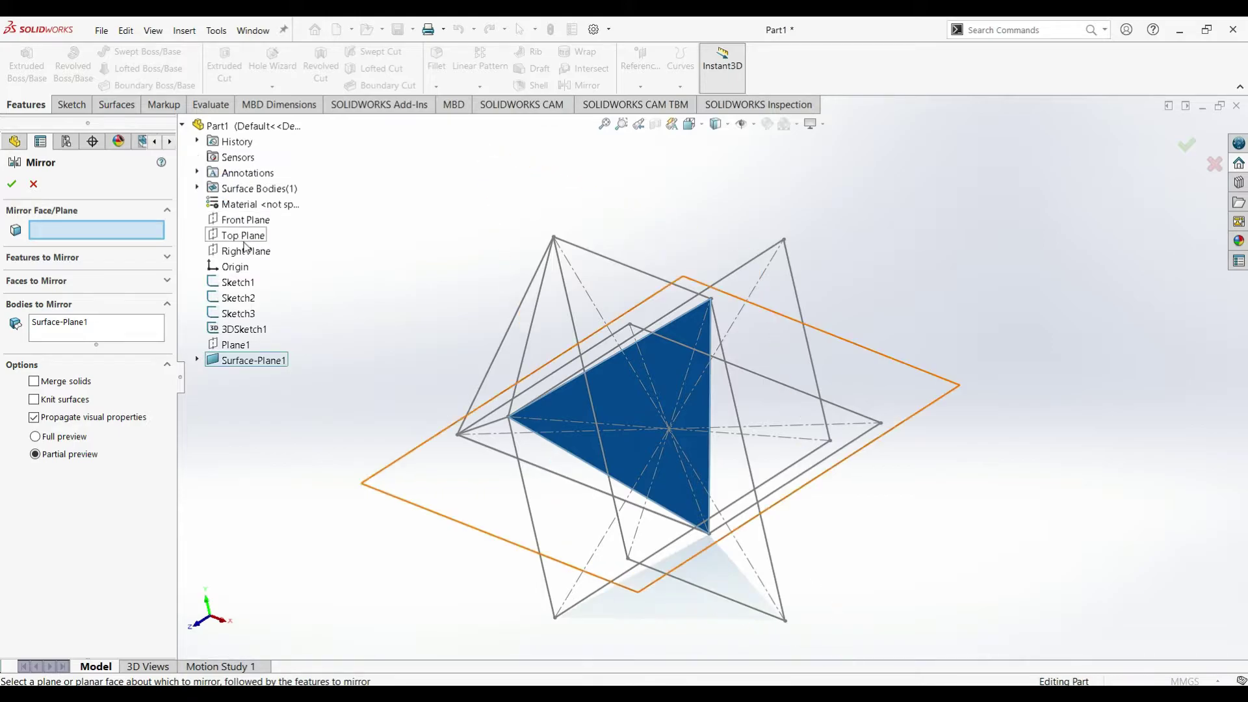
click(245, 252)
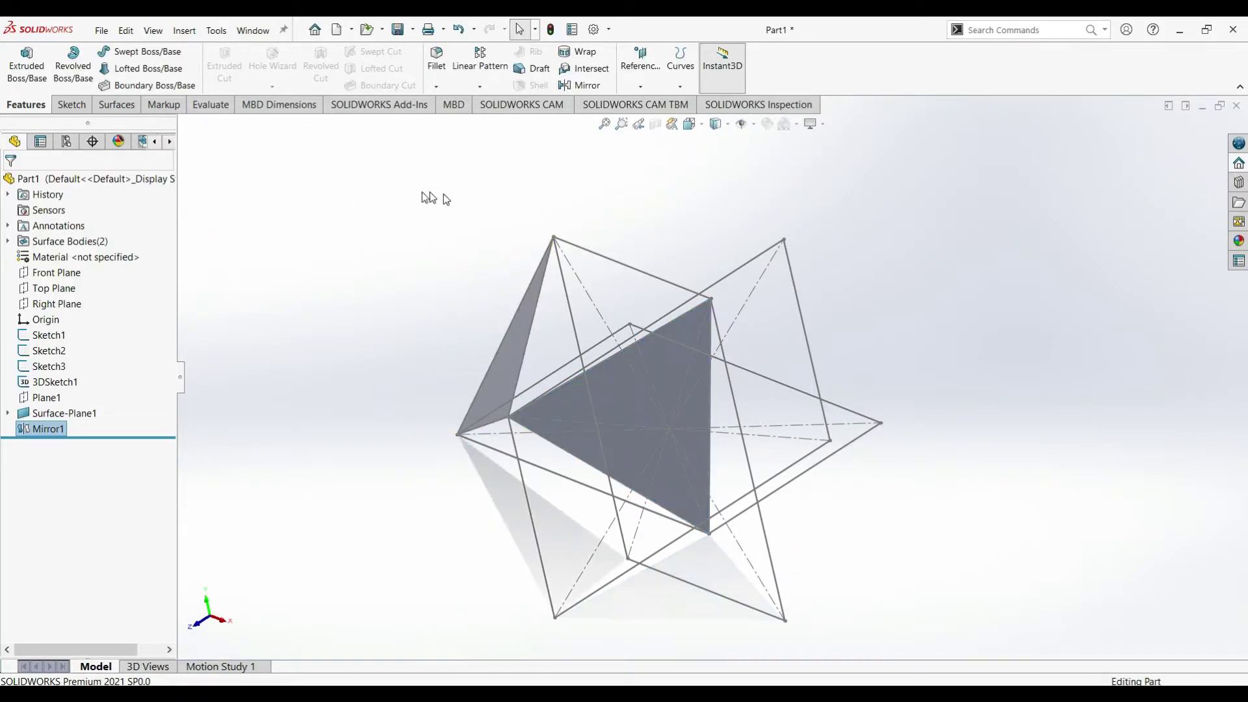
Apply the Plain White scene as the model's background
middle_drag(894, 194, 926, 176)
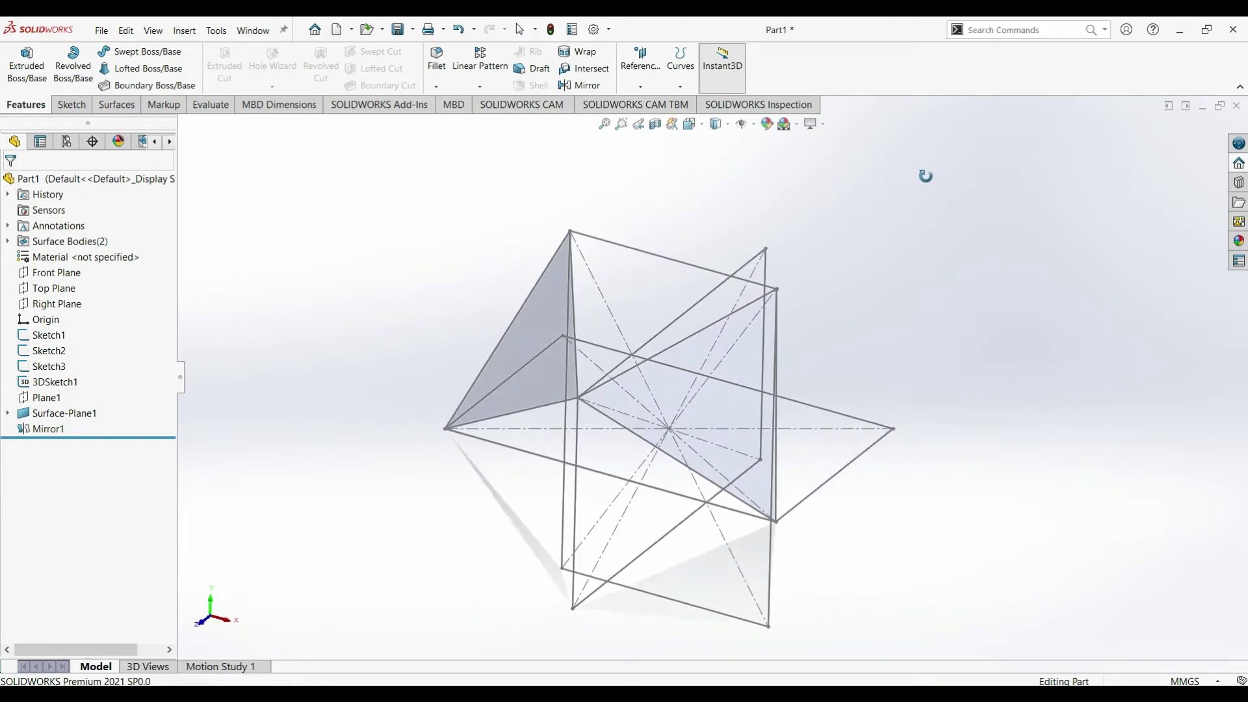
click(799, 129)
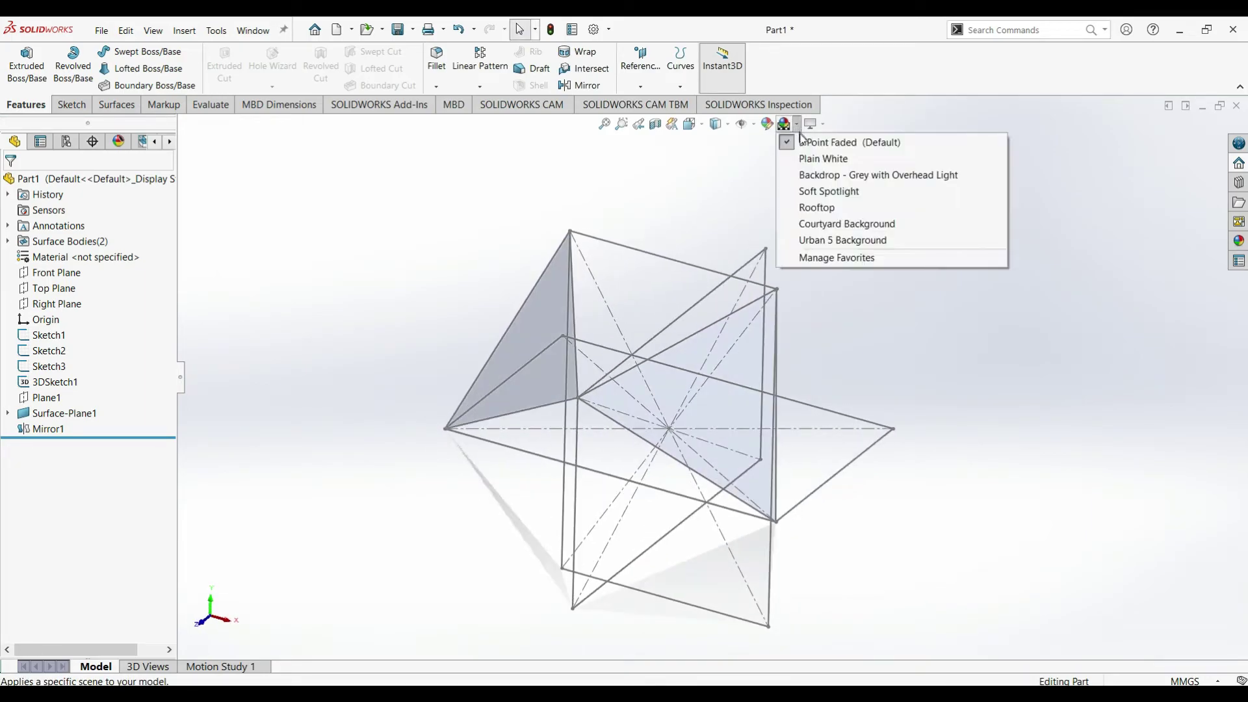
click(826, 159)
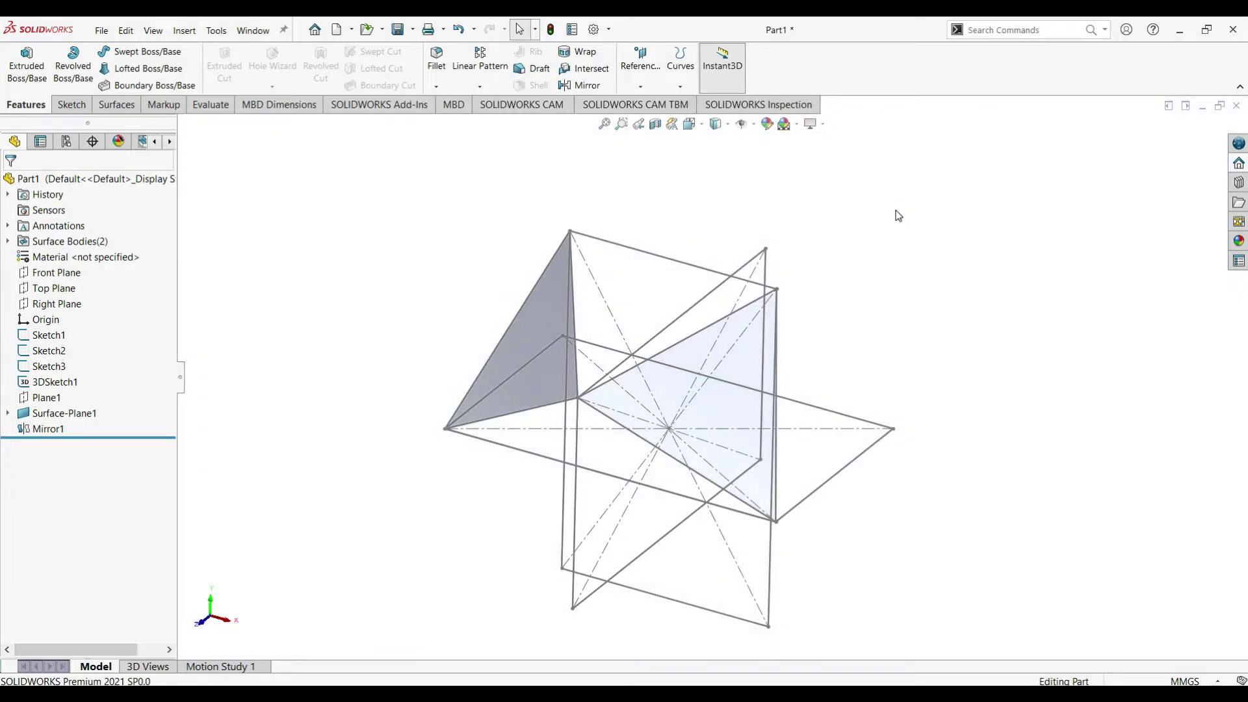
Create a reference plane through the upper vertices of the two mirrored triangular surfaces and the vertex they share
mouse_move(898, 215)
middle_down()
mouse_move(875, 206)
mouse_move(895, 218)
middle_up()
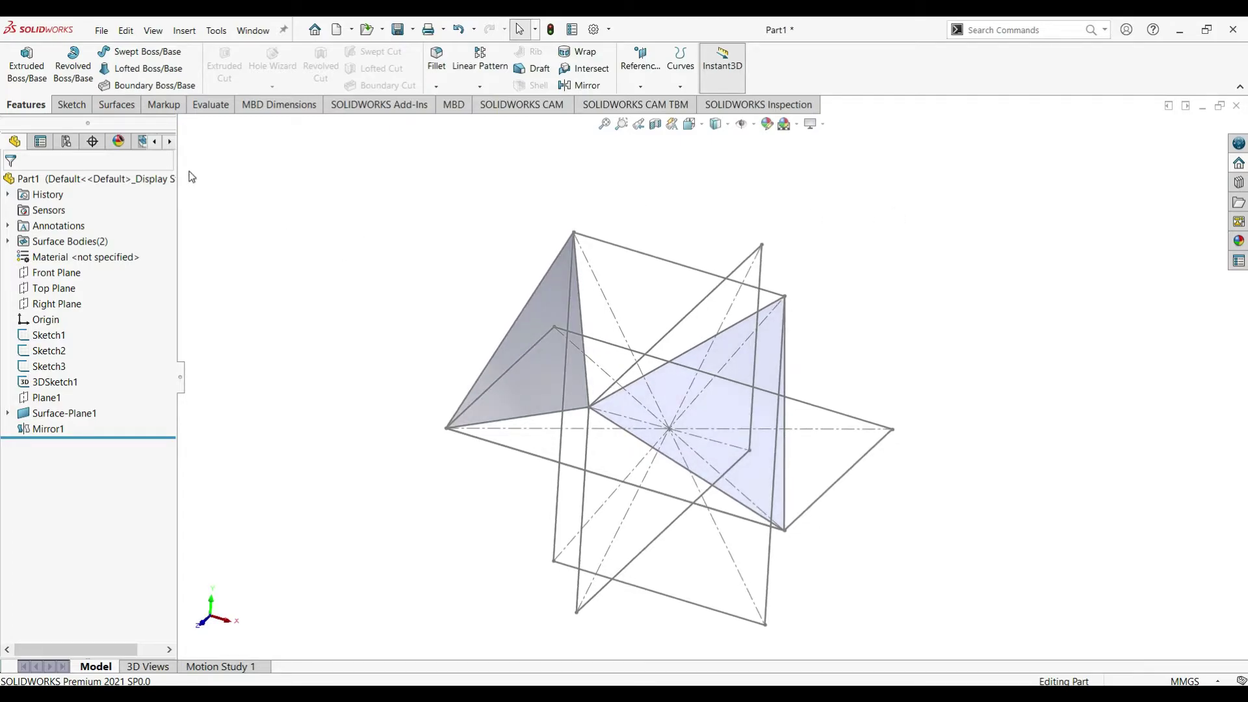
click(642, 86)
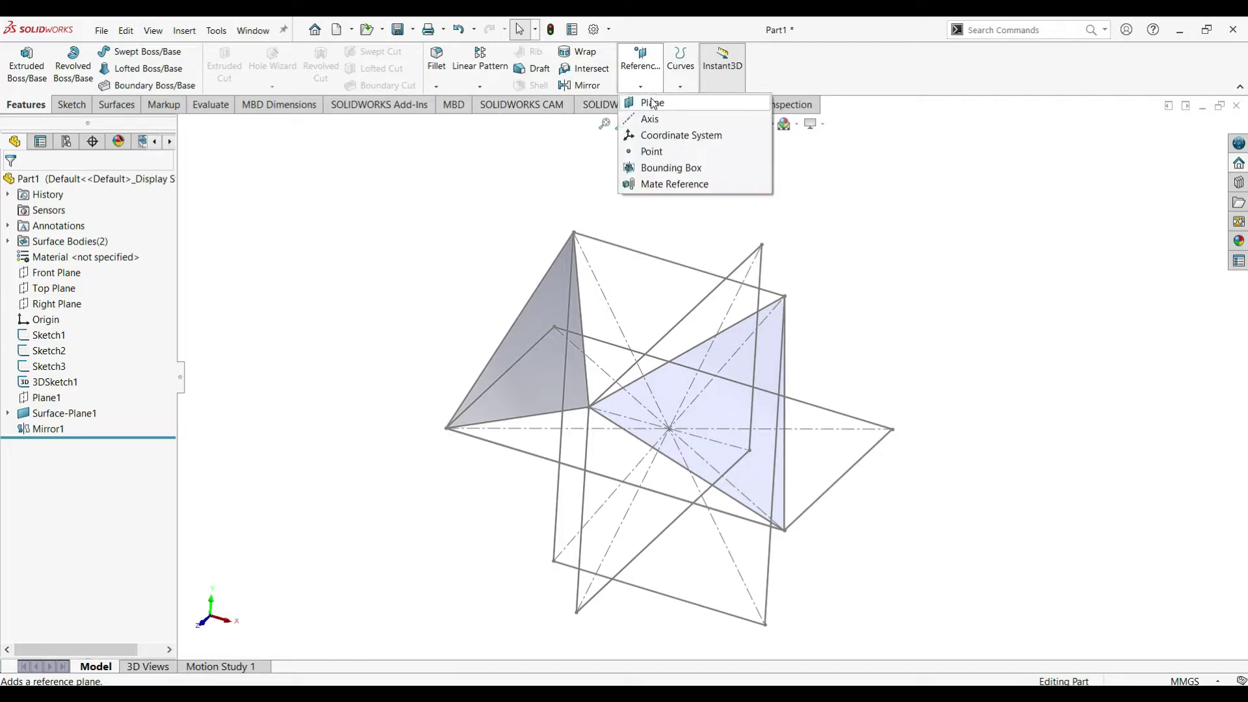
click(656, 103)
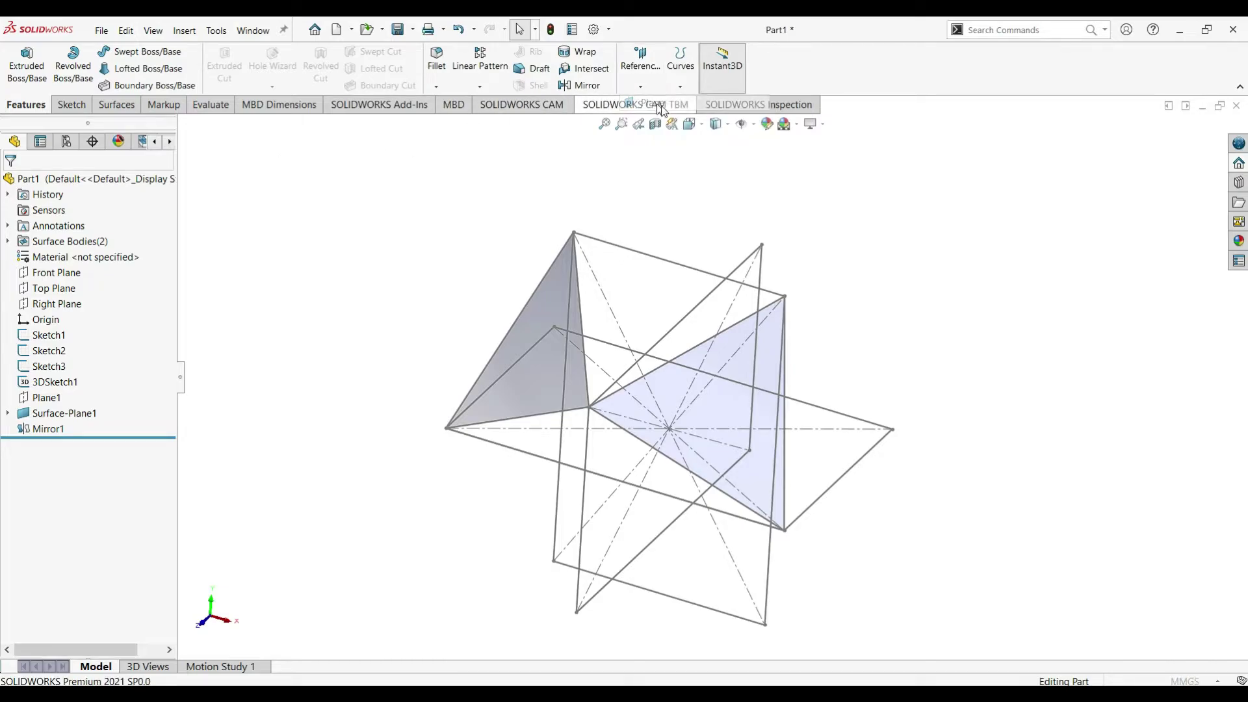
click(574, 233)
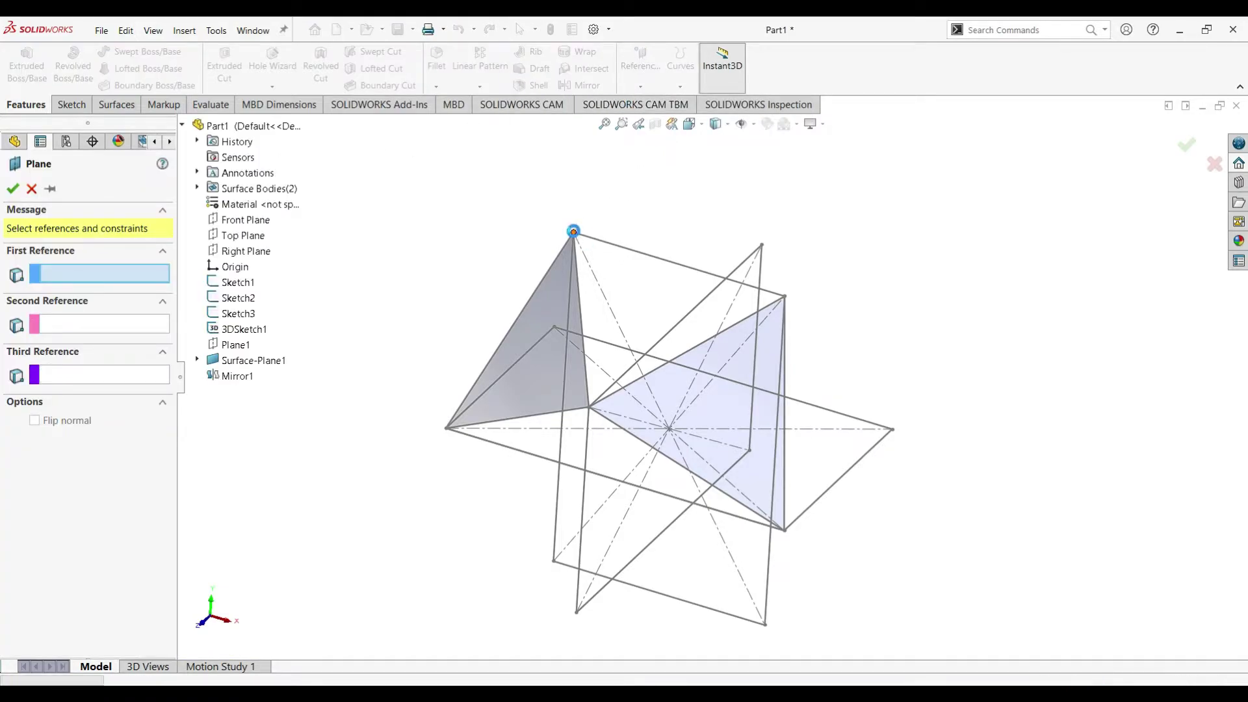
click(590, 409)
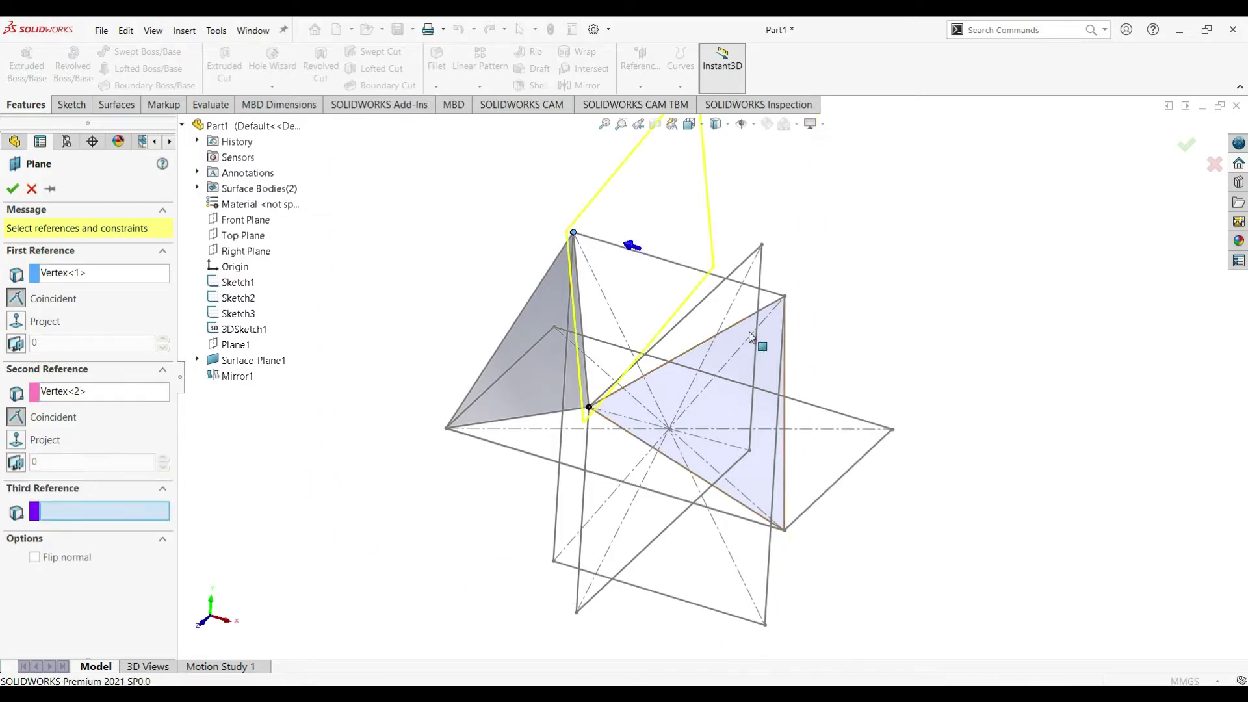
click(785, 297)
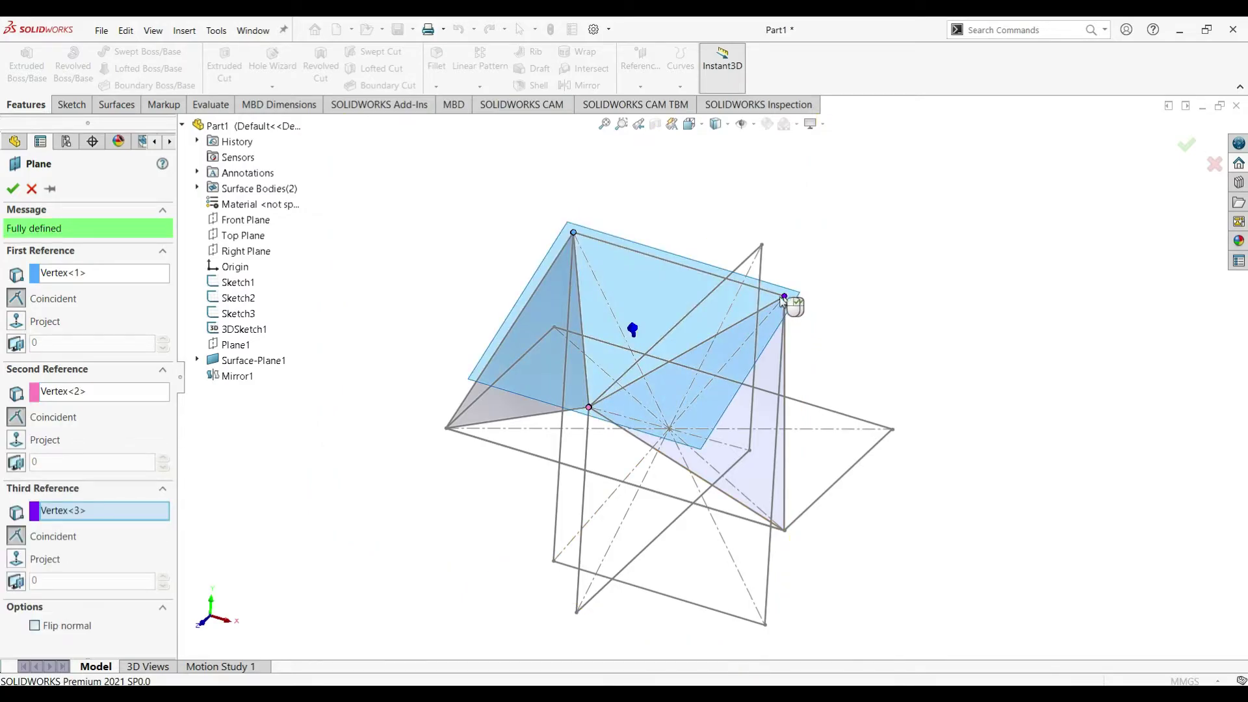
click(13, 189)
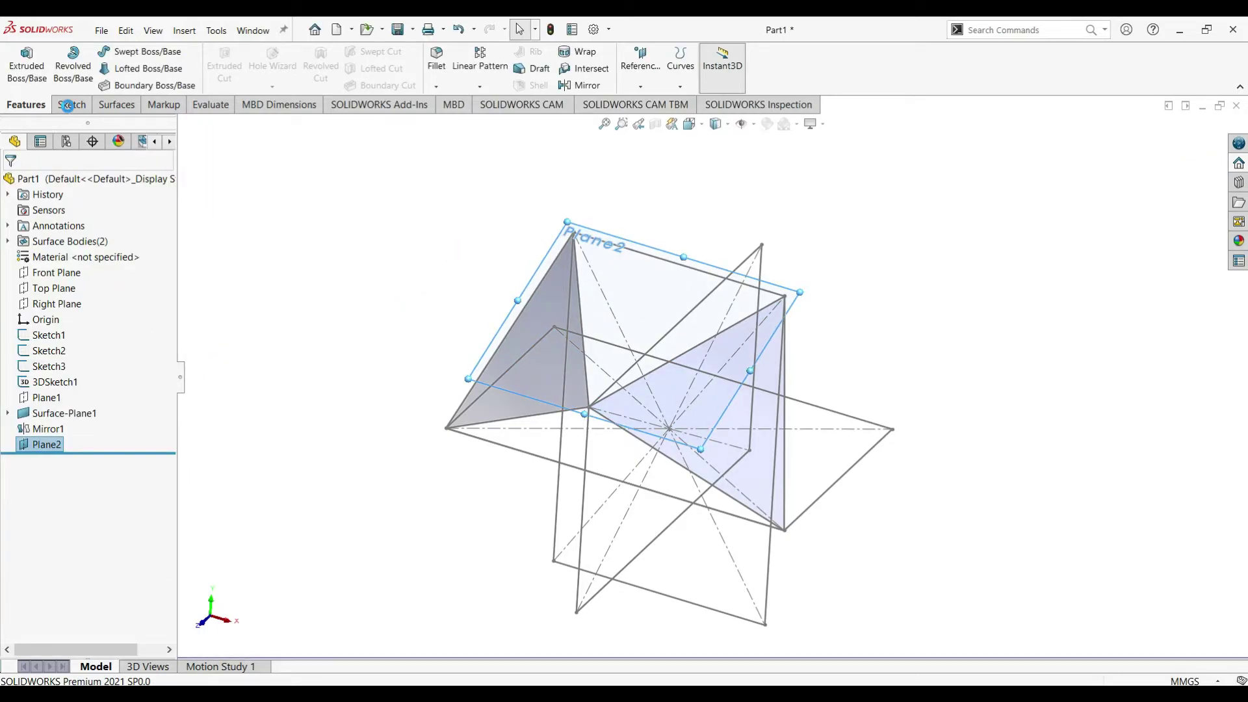
Sketch on Plane2 and convert the upper rectangle edge and the two adjoining triangle edges into a closed triangle
click(67, 105)
click(38, 68)
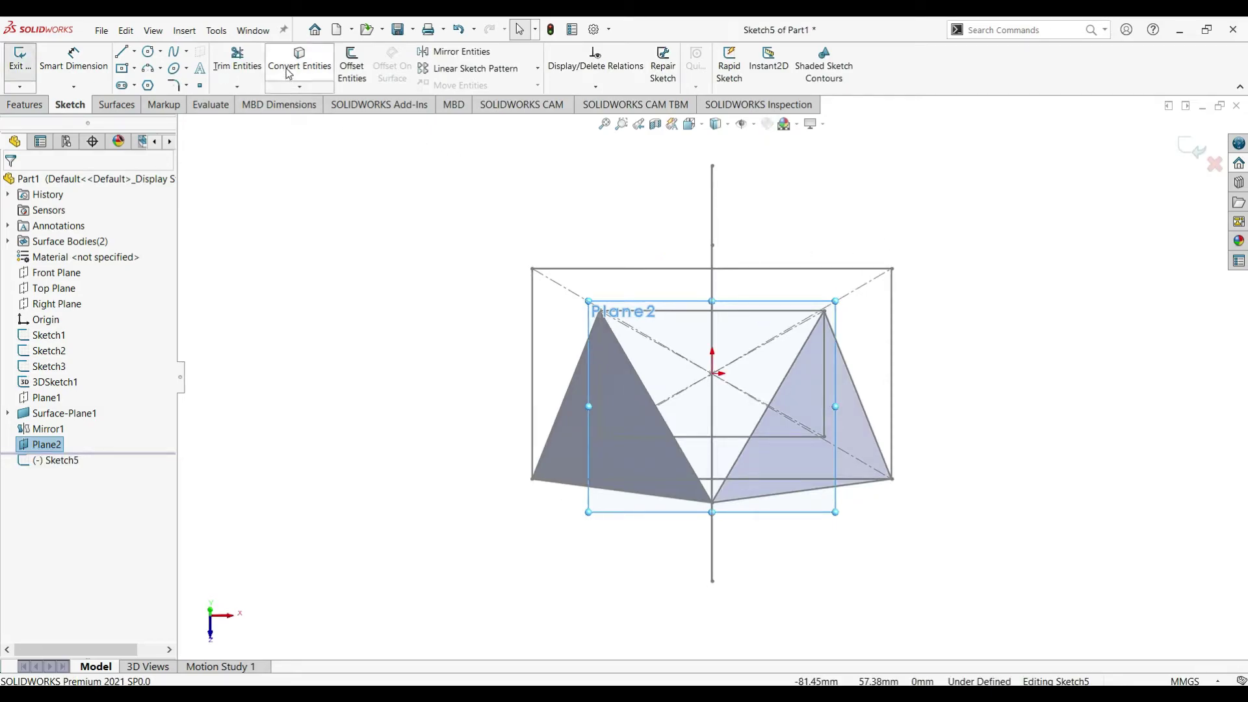
click(757, 312)
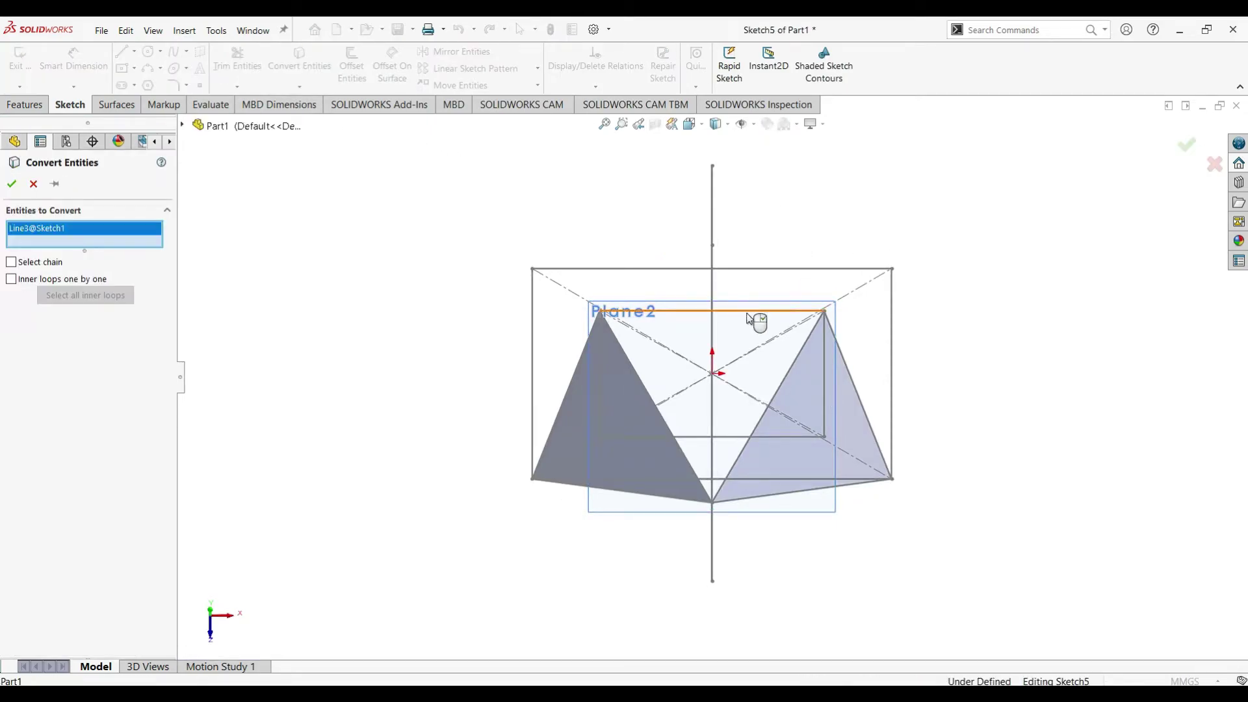
click(645, 388)
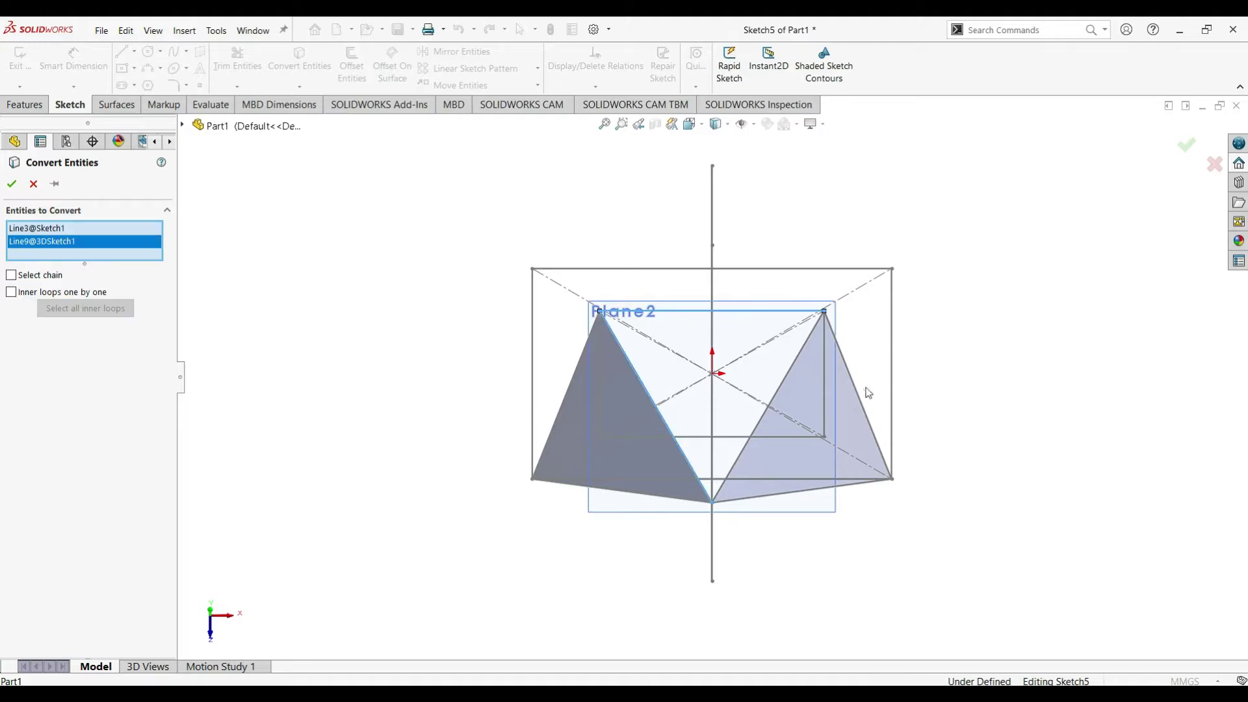
click(800, 357)
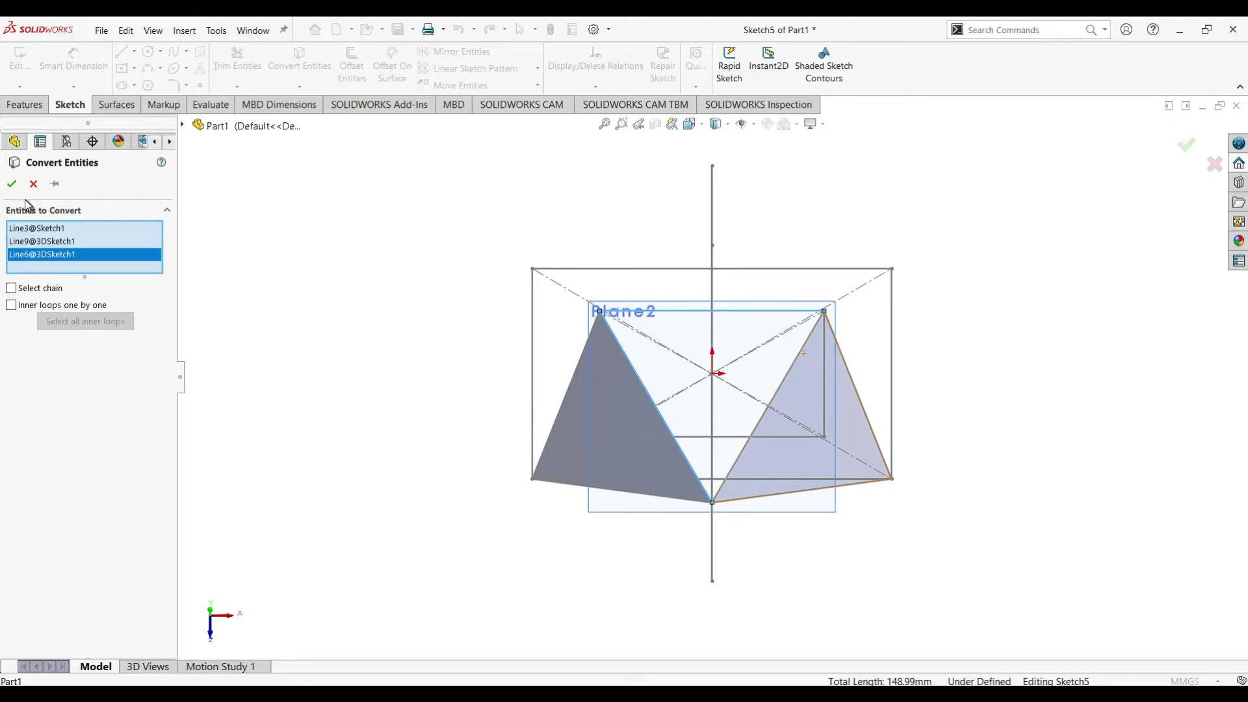
key(Return)
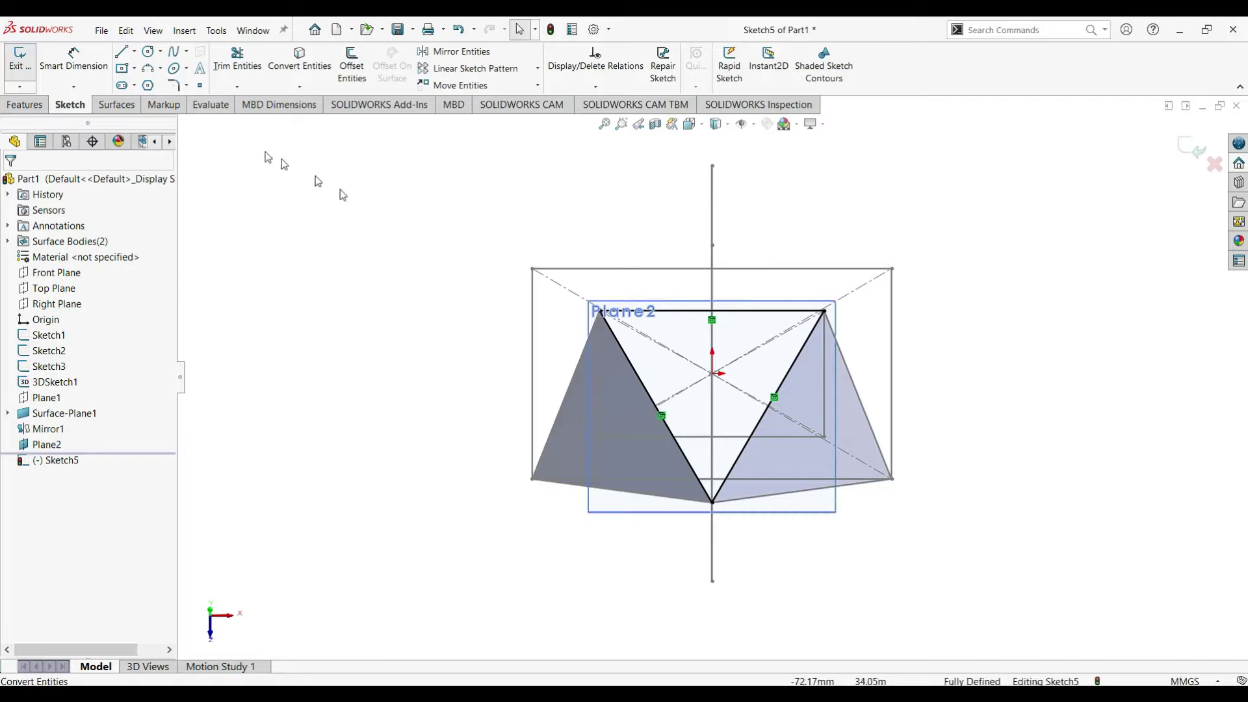
Create a planar surface from the converted triangle on Plane2, and hide Plane2
click(126, 106)
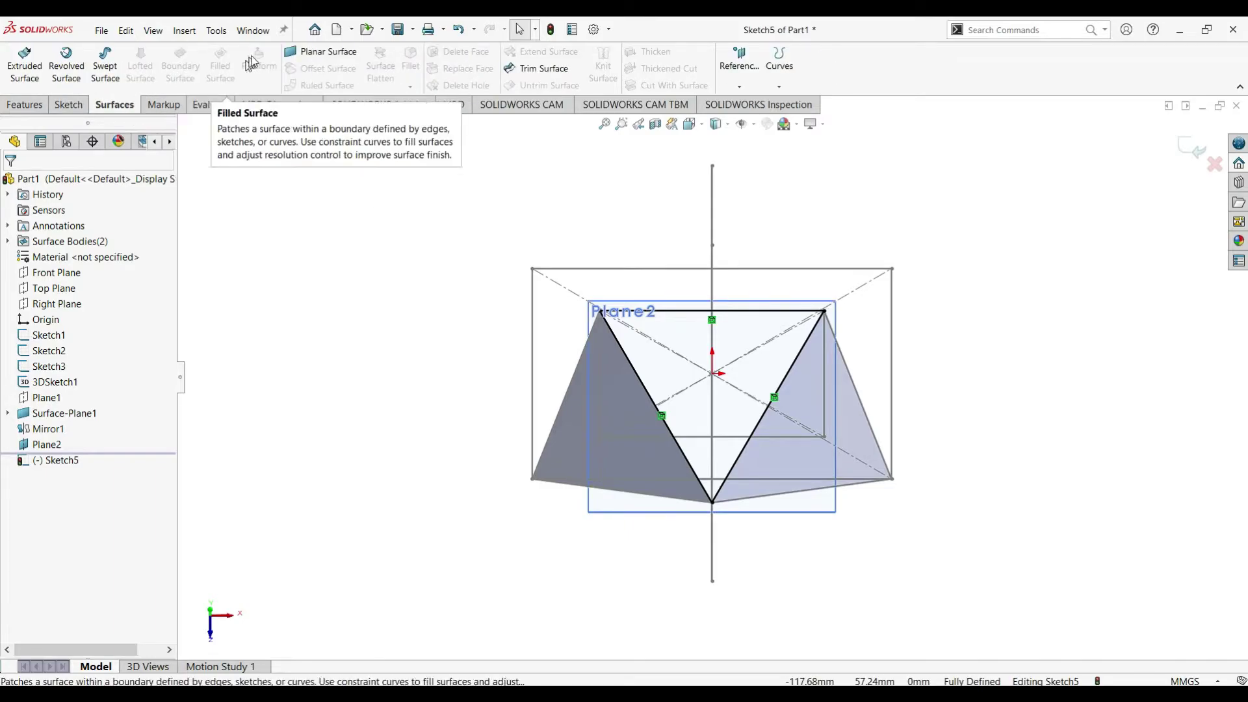
click(309, 53)
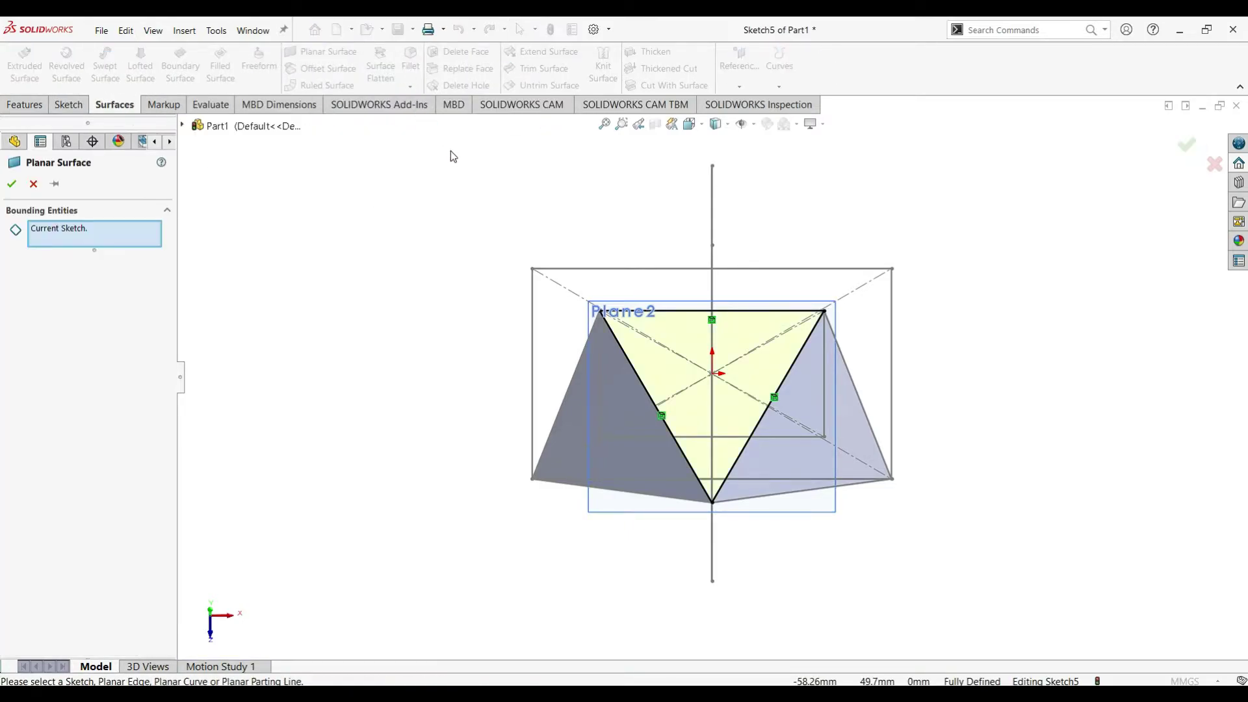
click(9, 185)
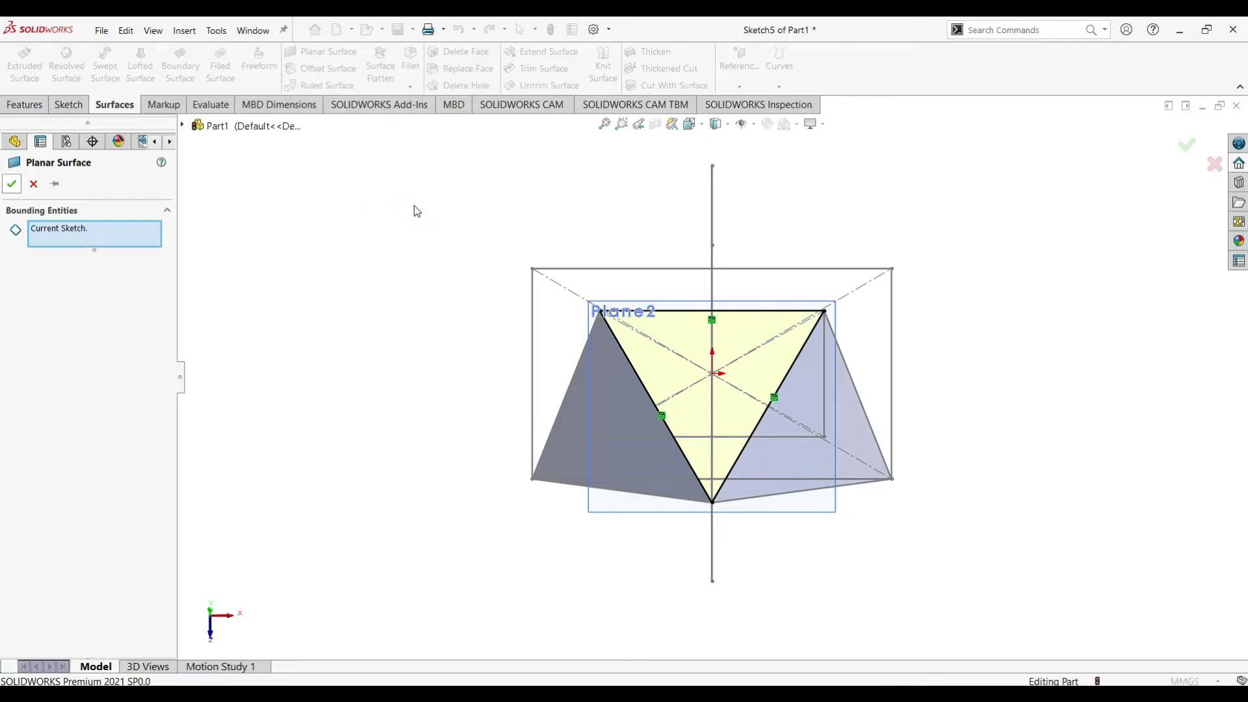
mouse_move(919, 184)
middle_down()
mouse_move(904, 136)
mouse_move(866, 184)
mouse_move(900, 159)
mouse_move(937, 189)
middle_up()
middle_drag(922, 264, 927, 230)
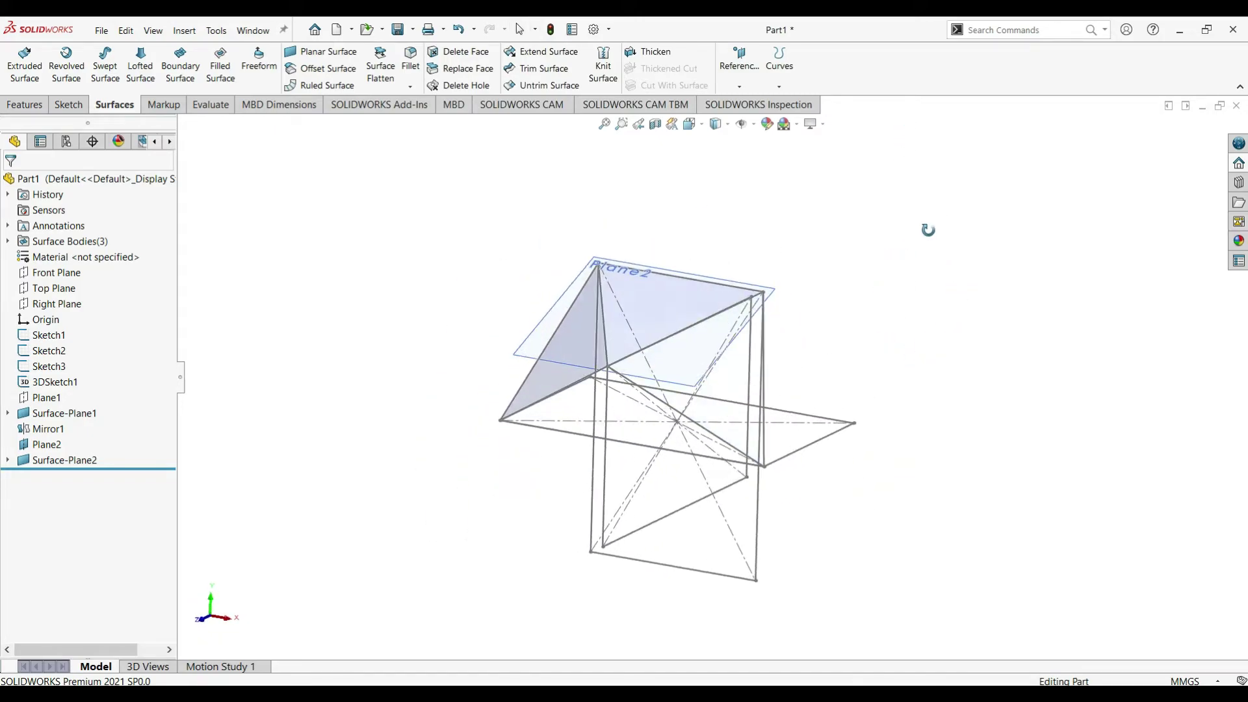
click(538, 358)
click(923, 289)
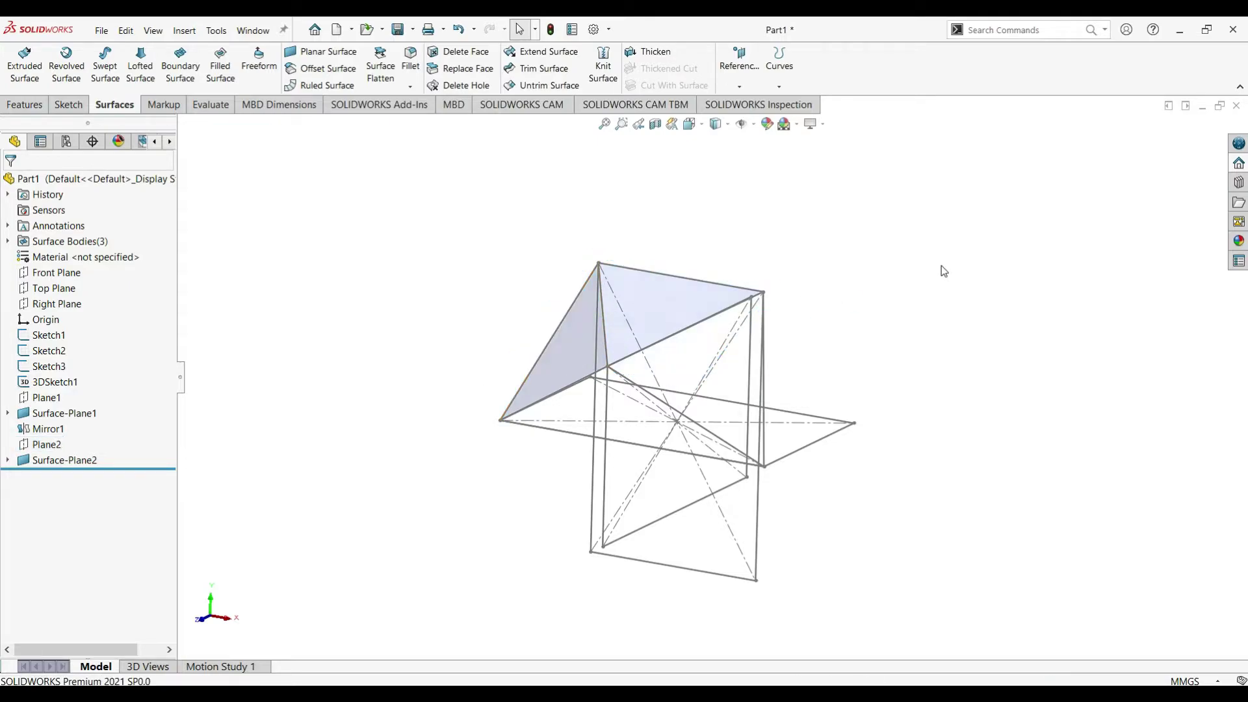
Create a reference plane through the triangular surfaces' shared vertex and their two outer lower vertices
middle_drag(875, 314, 920, 267)
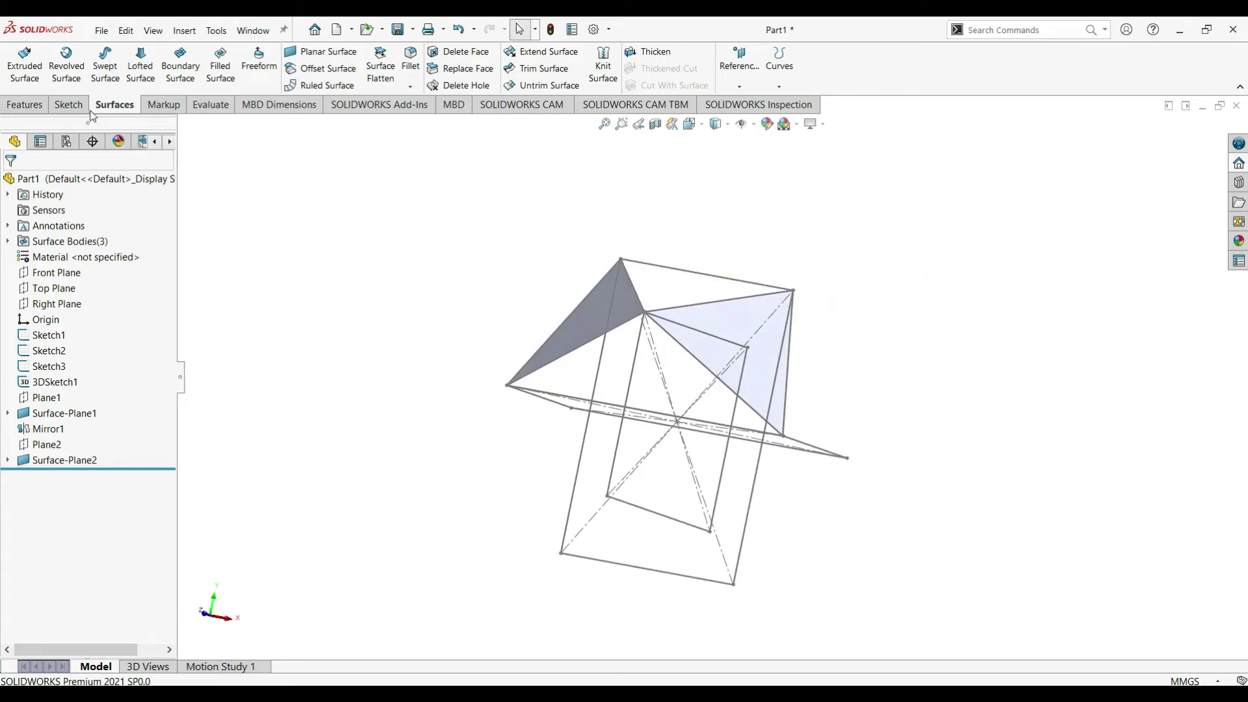
click(24, 105)
click(640, 87)
click(680, 86)
click(645, 99)
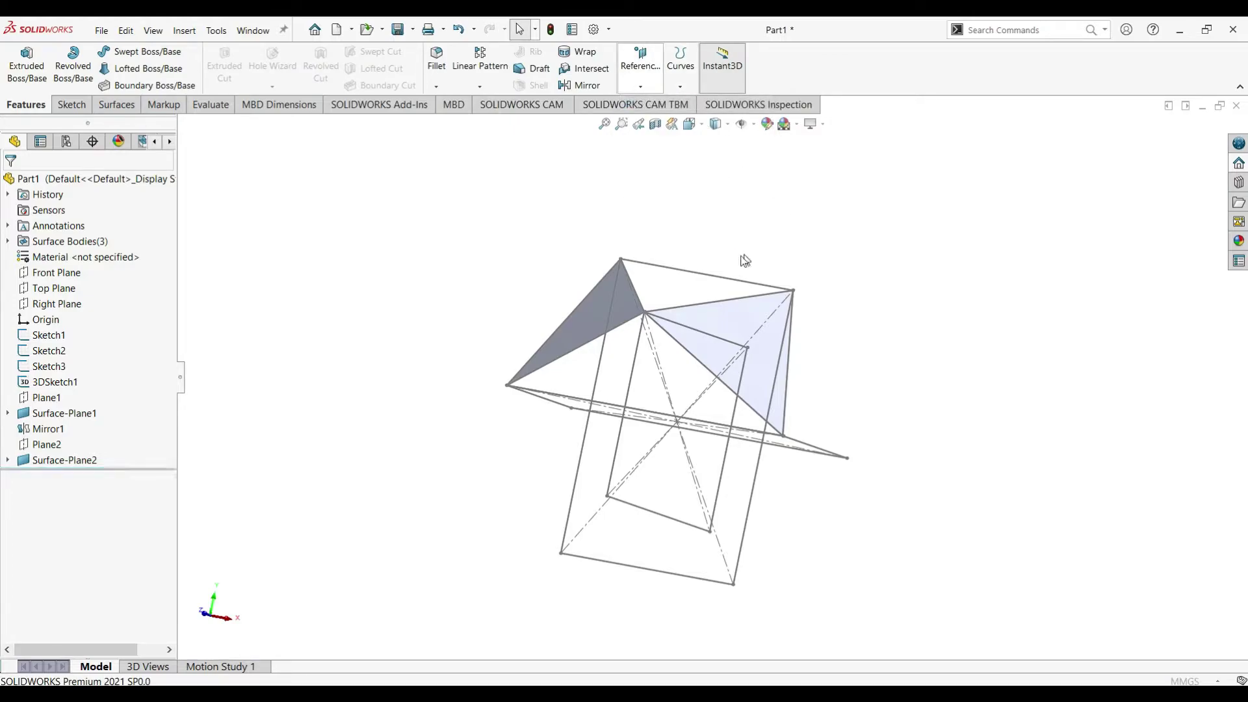
click(645, 312)
click(507, 386)
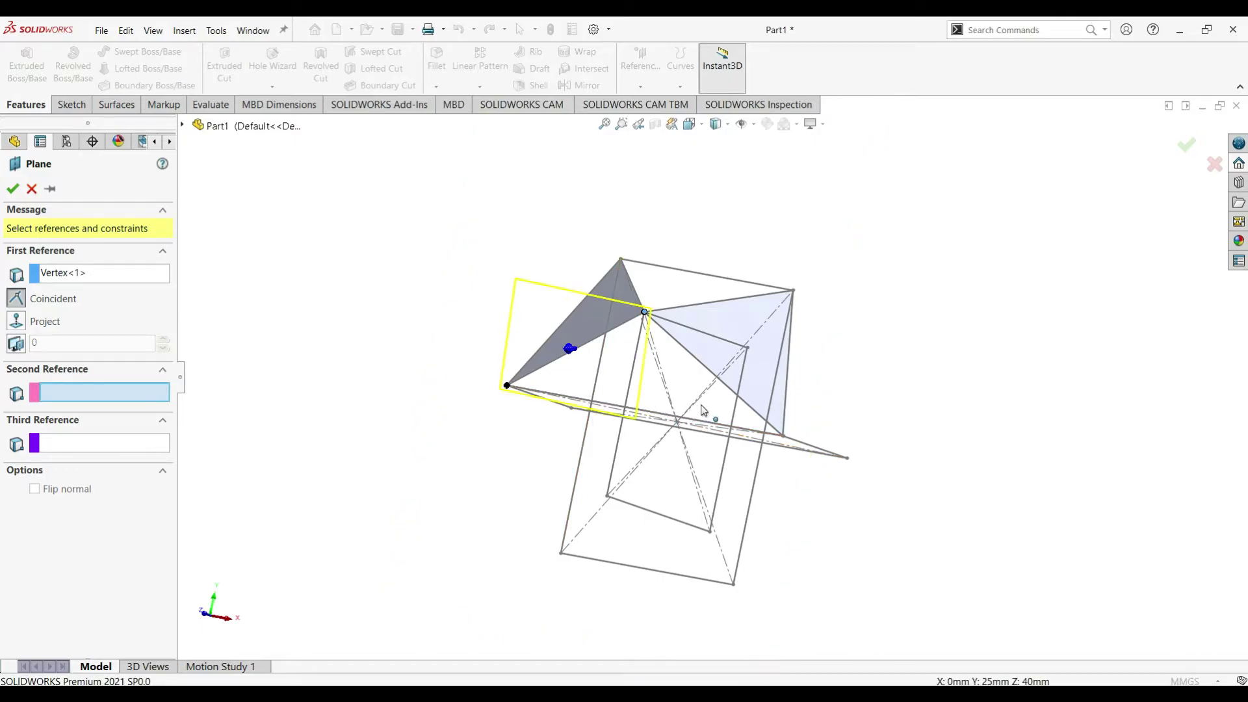
click(783, 436)
click(13, 189)
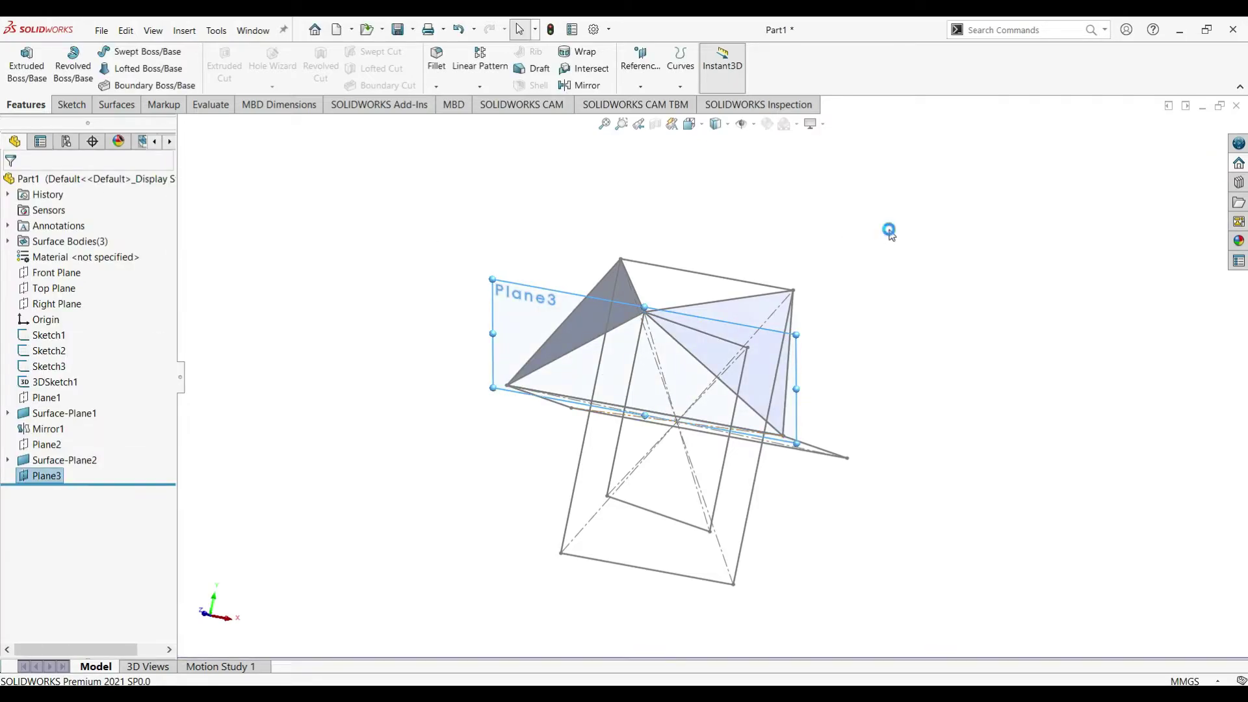
Sketch on Plane3 and convert the two lower triangle edges and the horizontal rectangle's front edge into a closed triangle
click(71, 105)
click(26, 72)
click(299, 65)
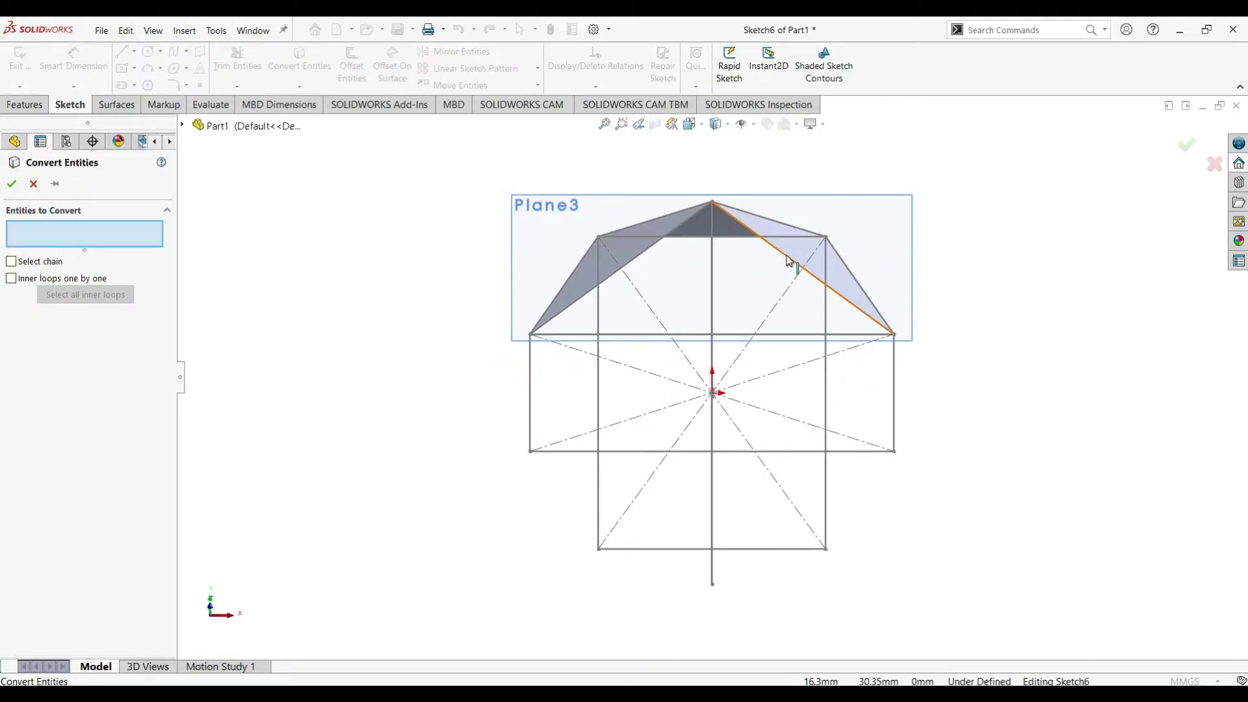
click(787, 258)
click(690, 218)
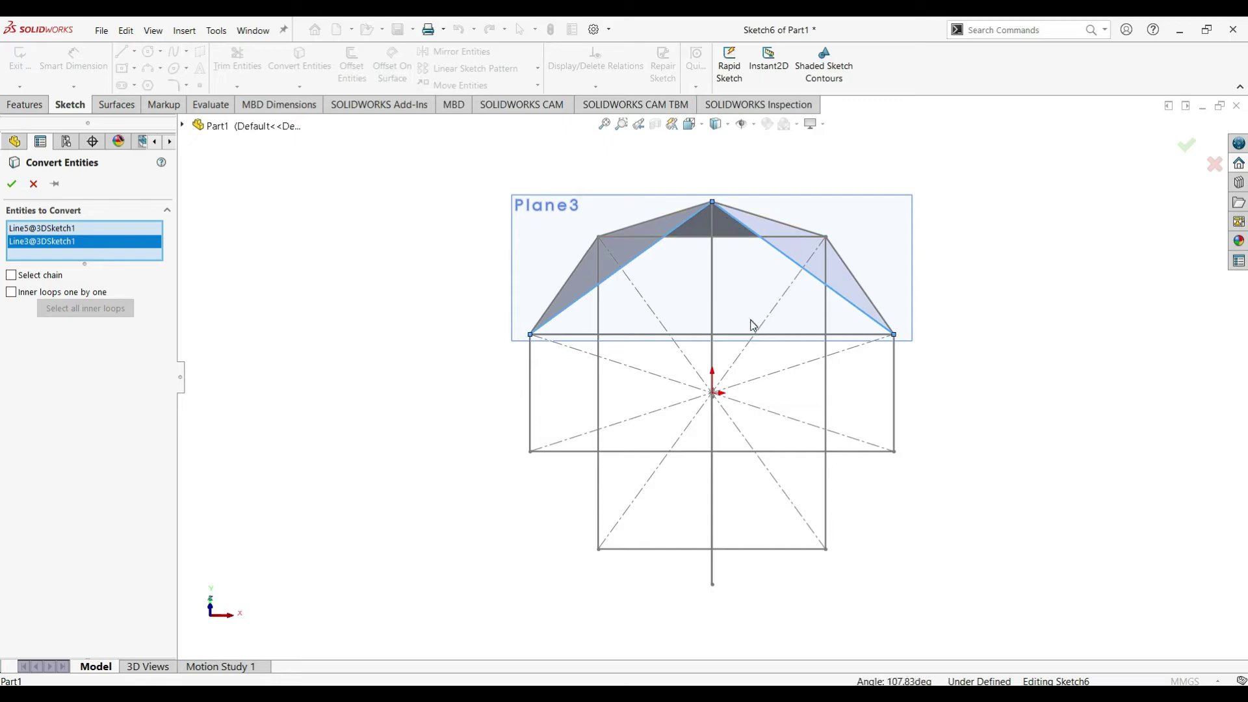
click(766, 337)
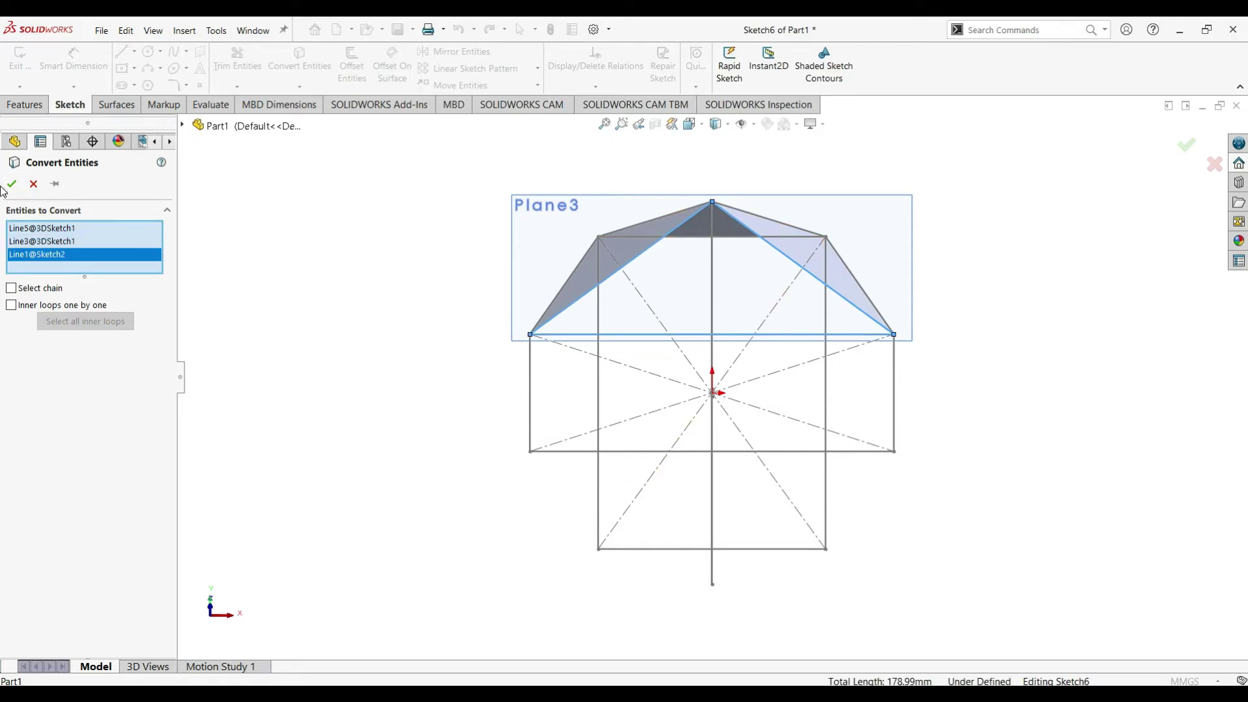
click(11, 187)
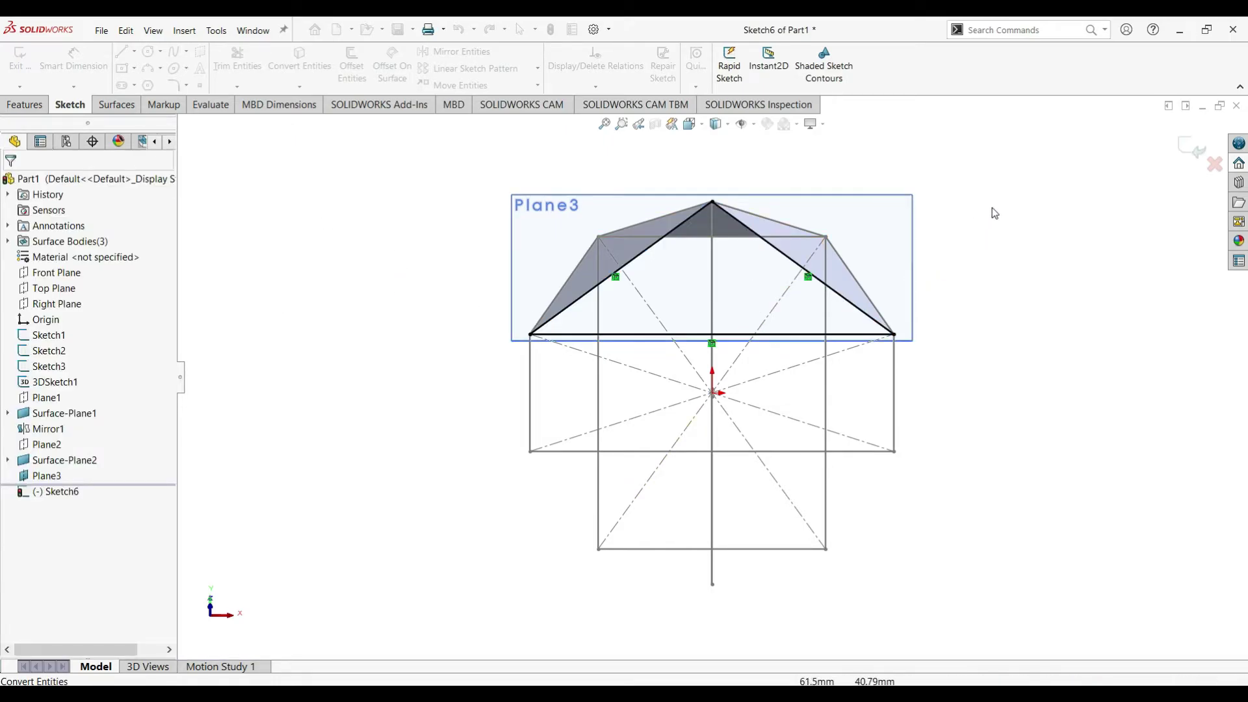
Create a planar surface from the converted triangle sketch on Plane3
mouse_move(997, 207)
middle_down()
mouse_move(961, 217)
mouse_move(923, 264)
mouse_move(914, 301)
mouse_move(891, 306)
mouse_move(871, 268)
mouse_move(933, 272)
mouse_move(922, 271)
mouse_move(923, 292)
middle_up()
click(115, 106)
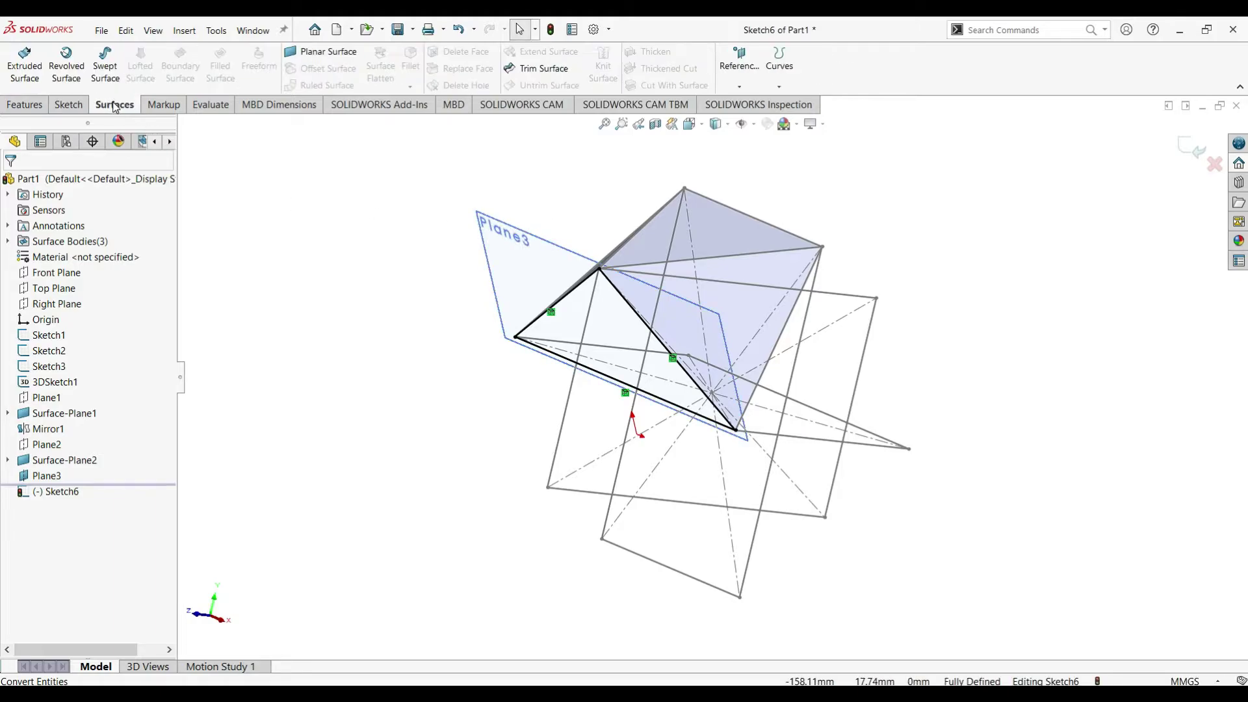
click(325, 53)
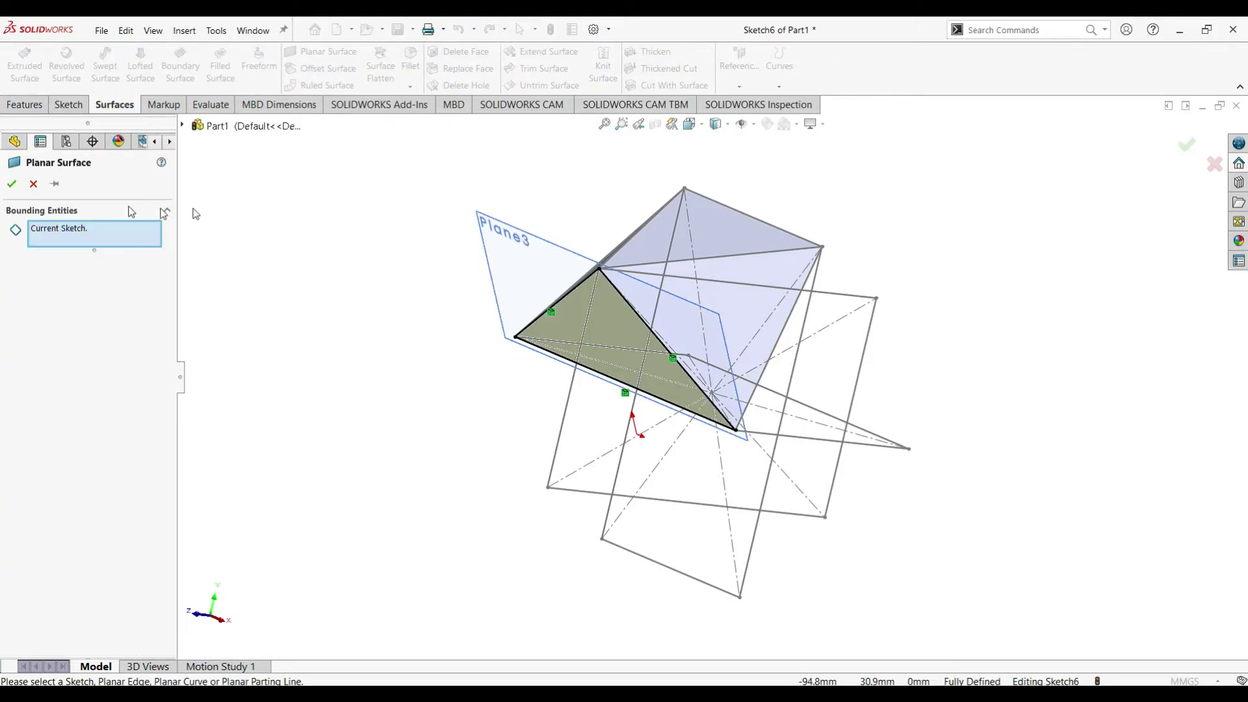
click(14, 185)
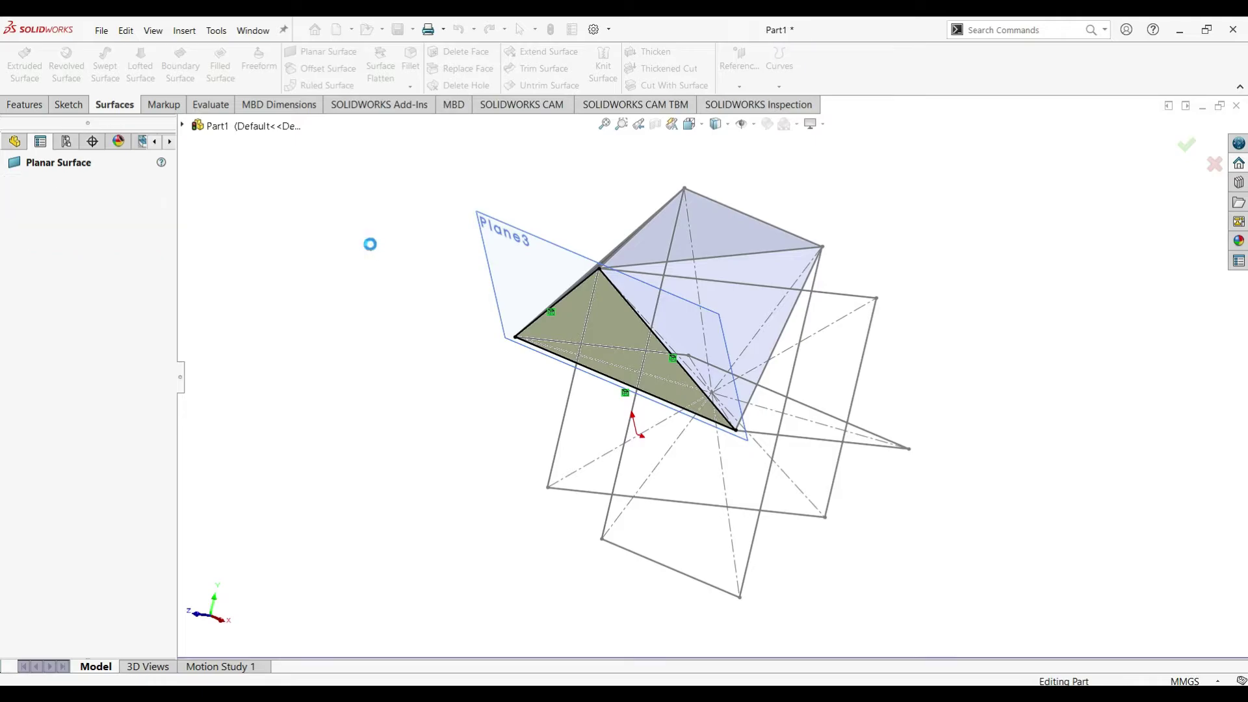
Hide Plane3 in the model view
mouse_move(1060, 296)
middle_down()
mouse_move(1017, 256)
mouse_move(1047, 203)
mouse_move(939, 195)
mouse_move(941, 224)
mouse_move(1025, 279)
mouse_move(961, 312)
mouse_move(891, 212)
mouse_move(1012, 201)
mouse_move(1052, 214)
mouse_move(1054, 283)
mouse_move(1078, 255)
middle_up()
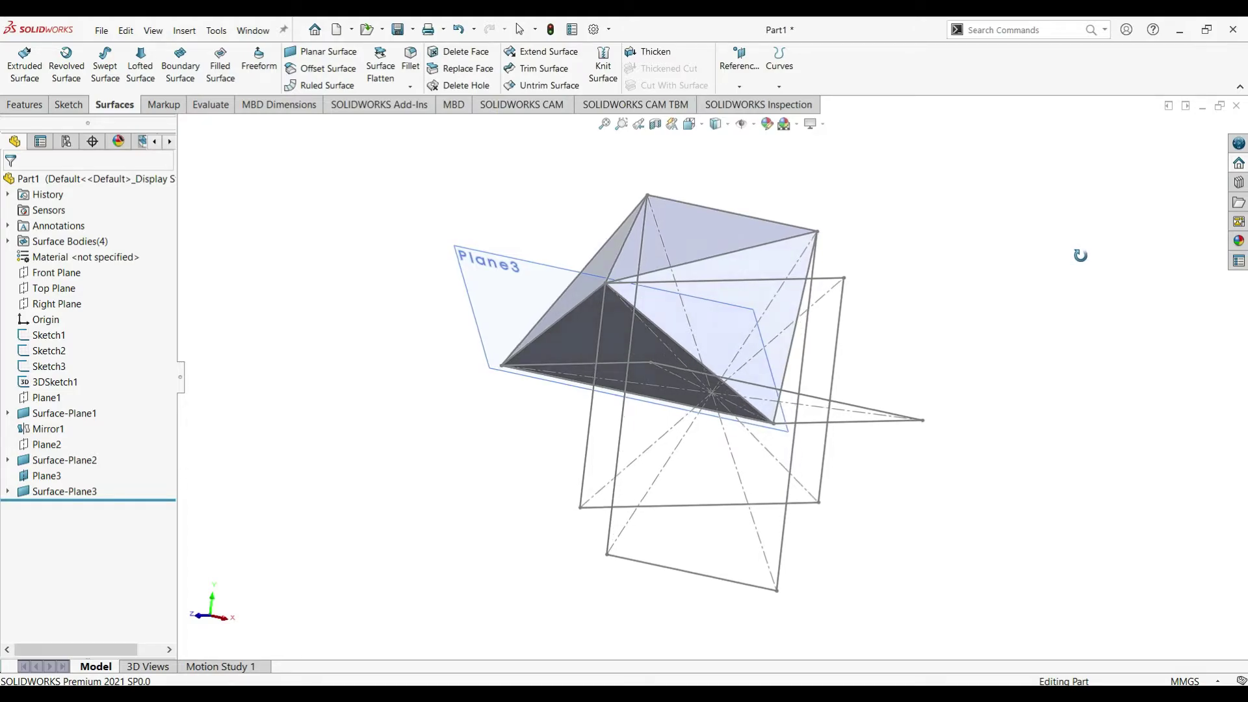
mouse_move(1081, 255)
middle_down()
mouse_move(1108, 230)
mouse_move(1105, 201)
mouse_move(1031, 212)
mouse_move(1141, 273)
mouse_move(1133, 244)
mouse_move(1128, 302)
mouse_move(1141, 288)
mouse_move(1103, 257)
mouse_move(1109, 268)
mouse_move(1079, 258)
middle_up()
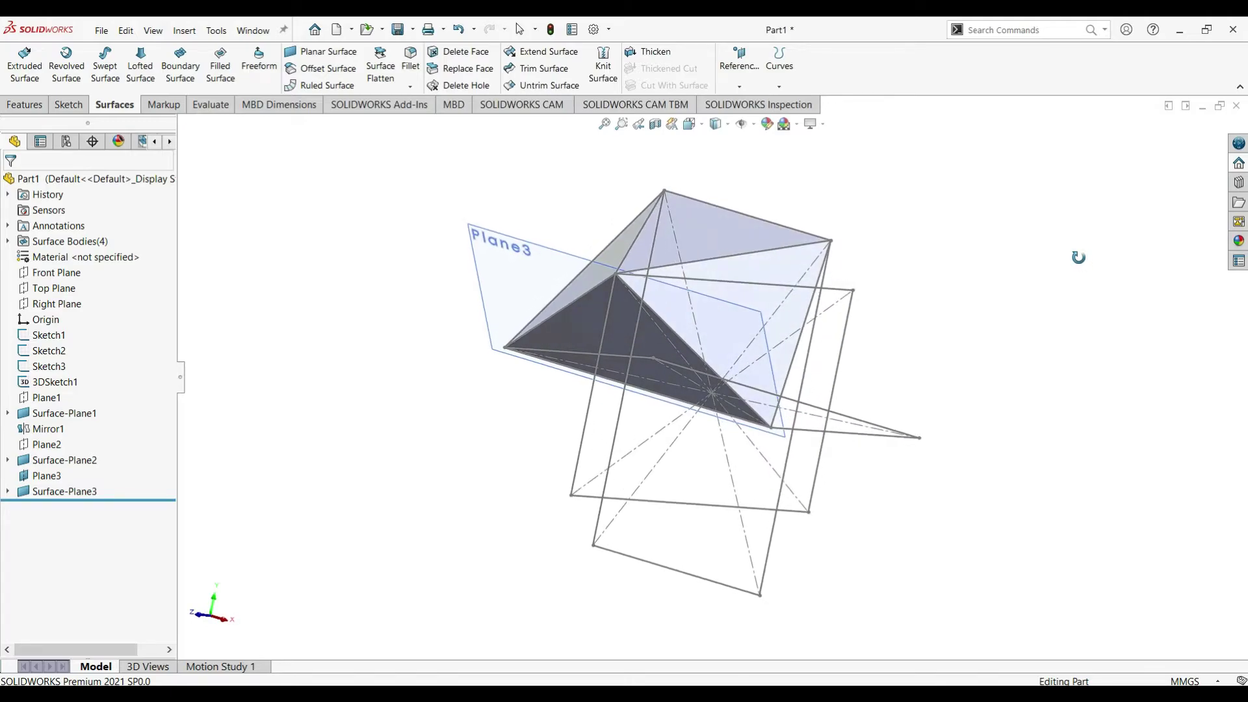
key(Escape)
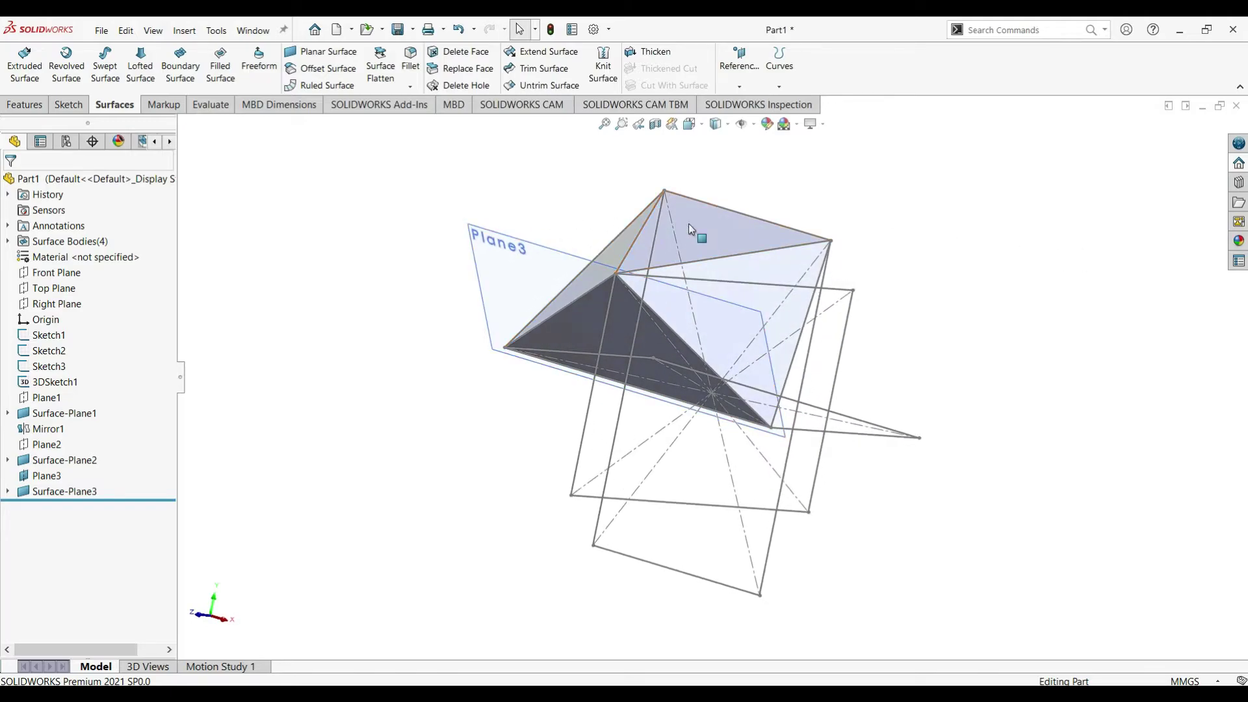
click(524, 255)
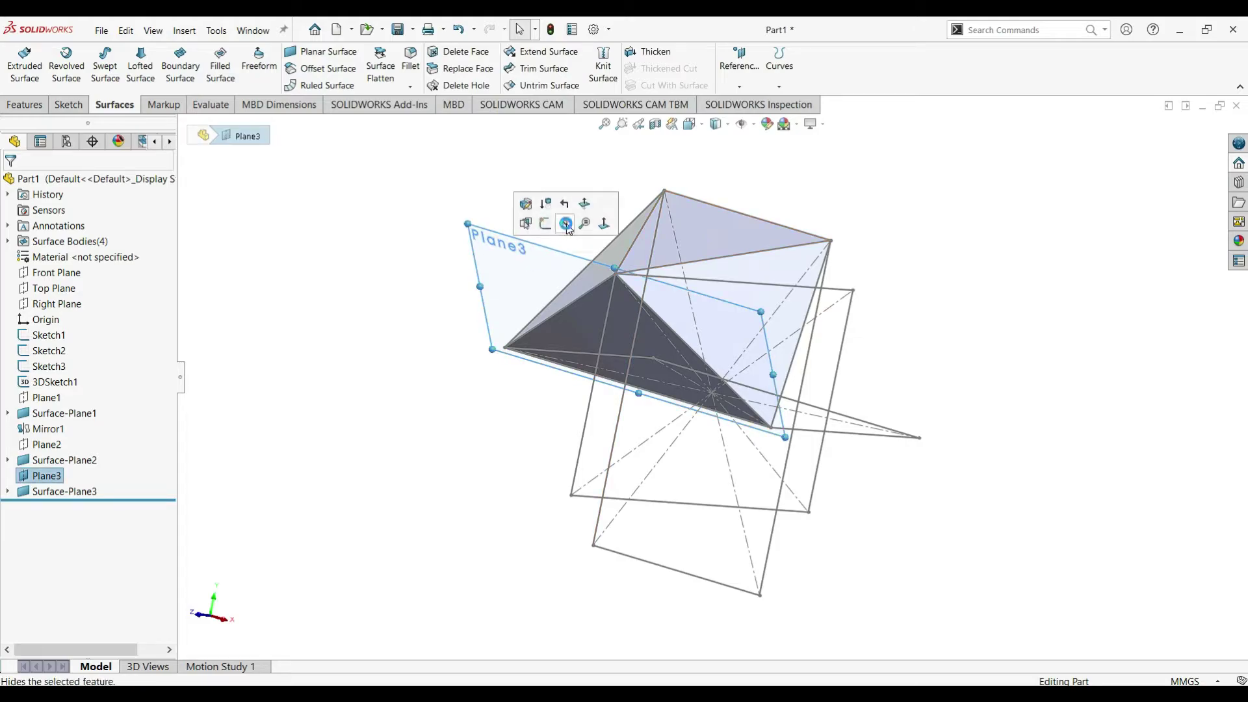
click(565, 227)
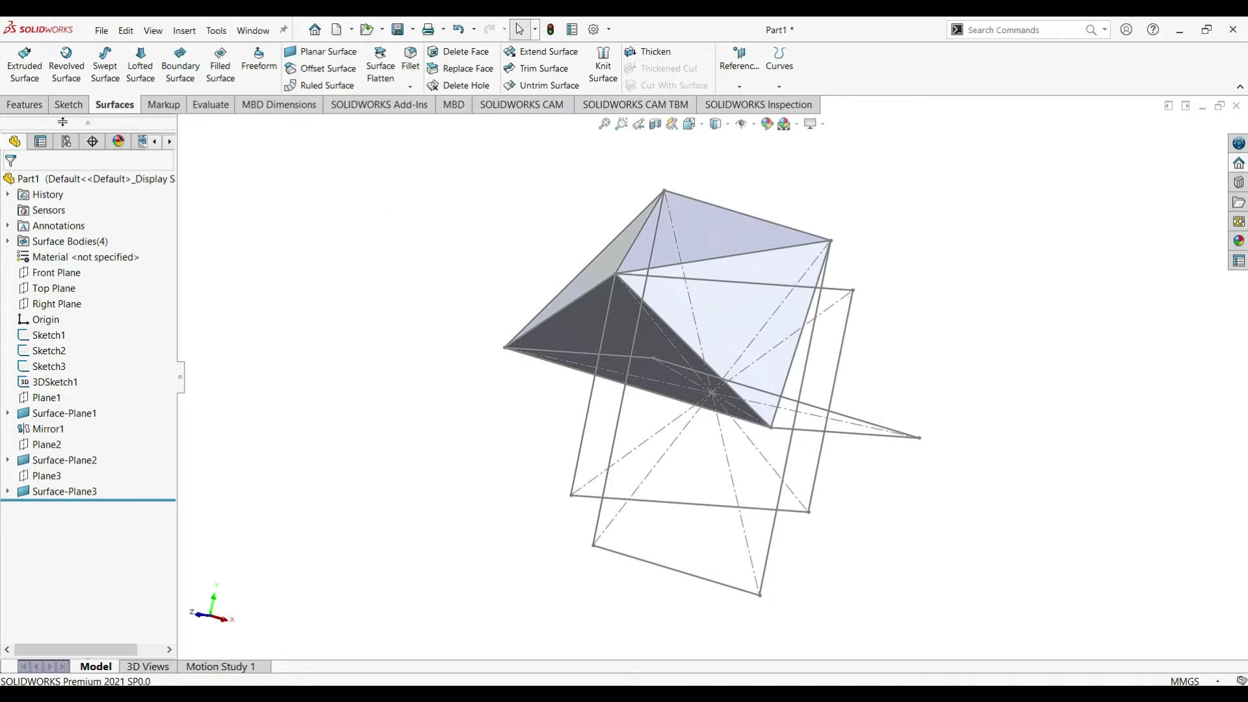
Mirror the four triangular surface bodies Surface-Plane1, Surface-Plane2, Surface-Plane3 and Mirror1 about the Top Plane
click(34, 108)
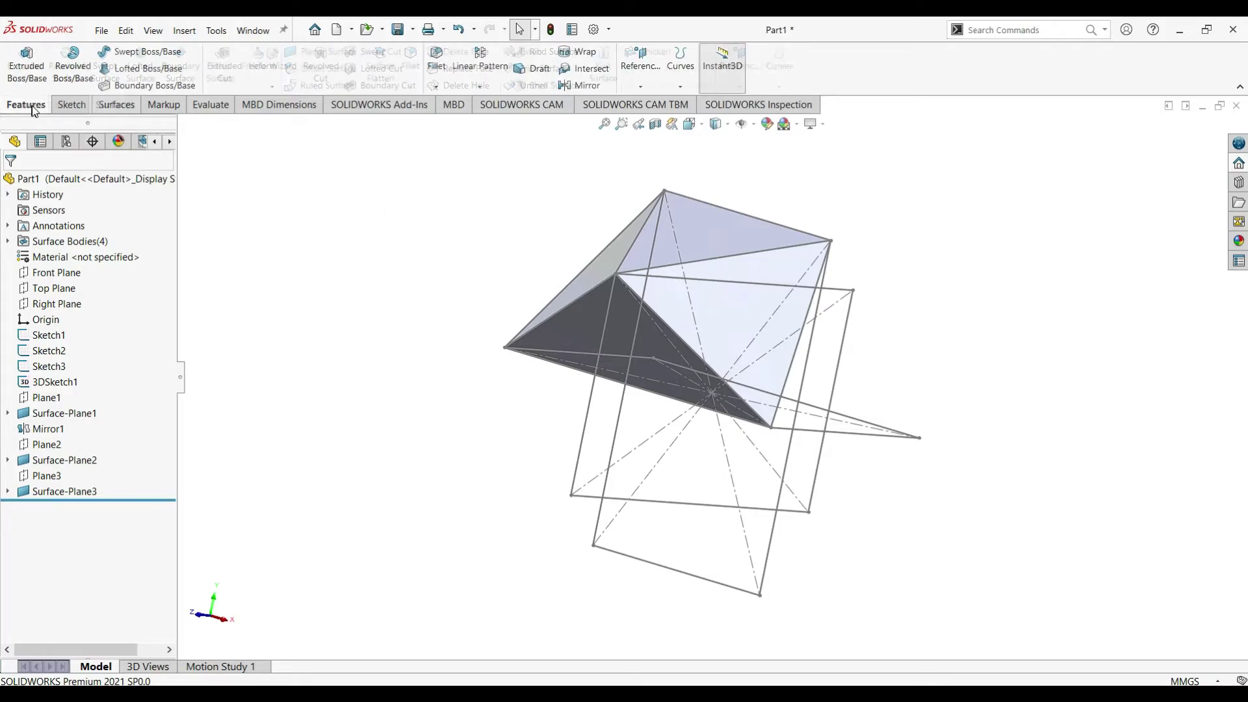
click(574, 88)
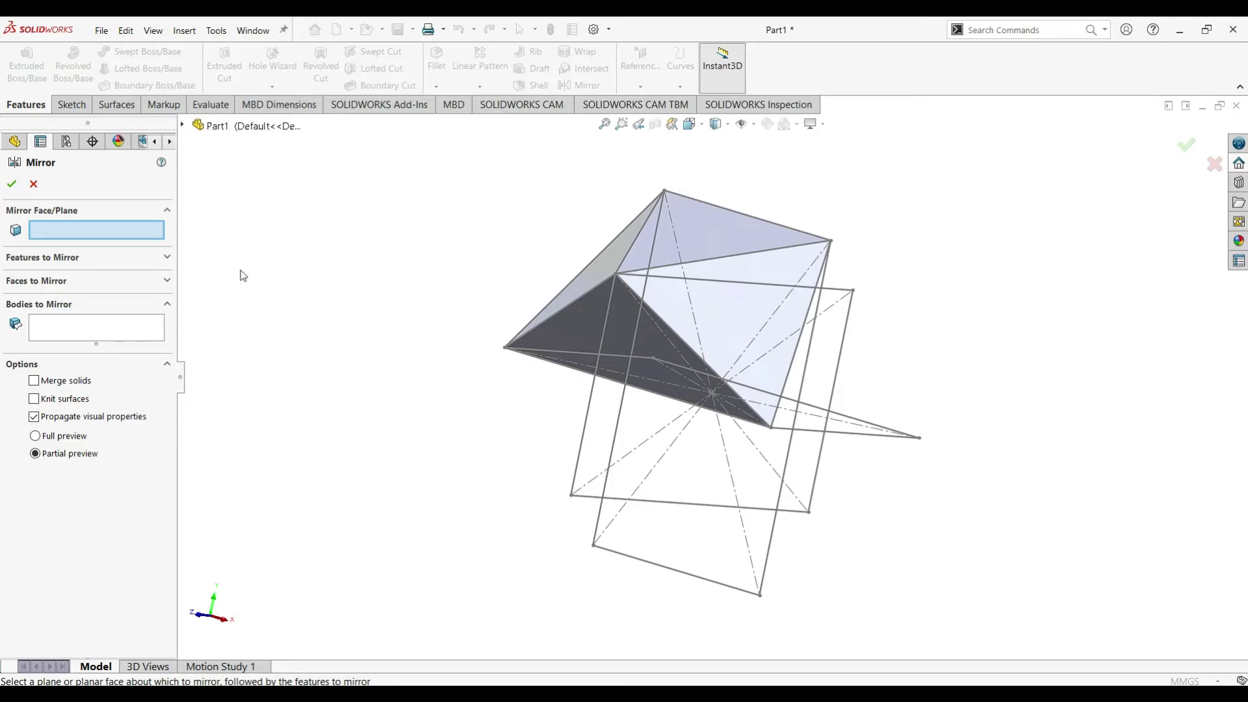
click(118, 333)
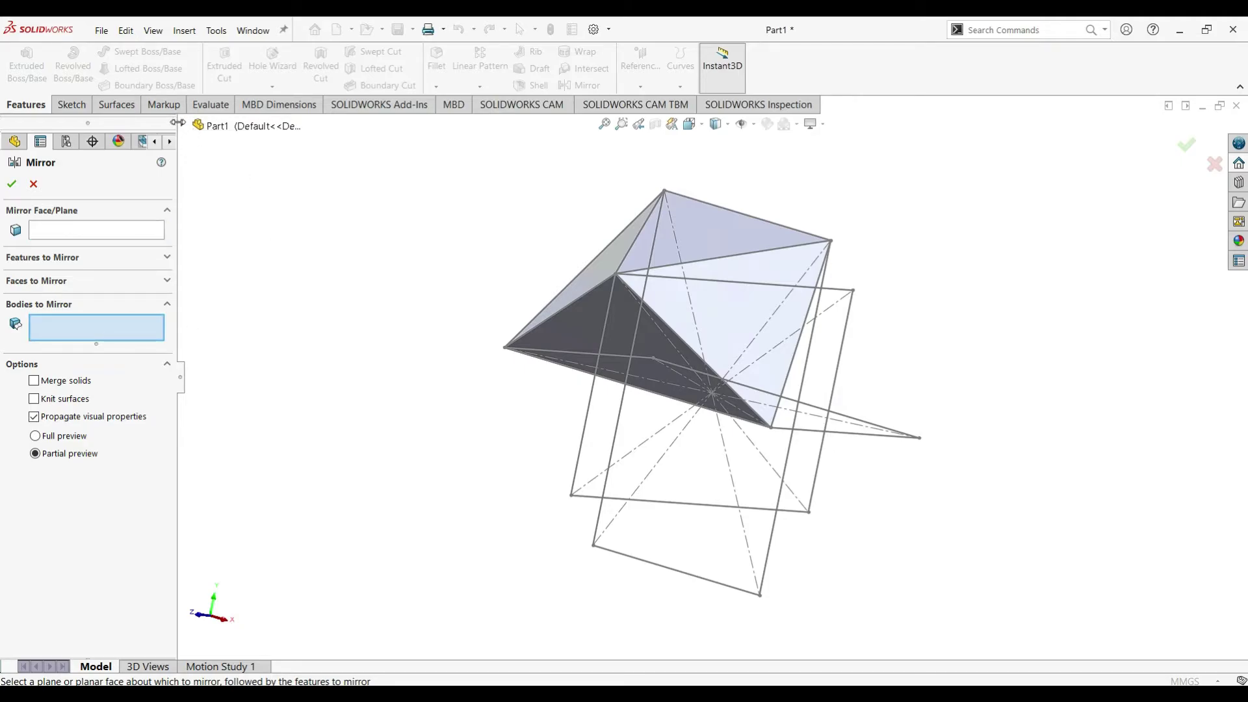
click(702, 244)
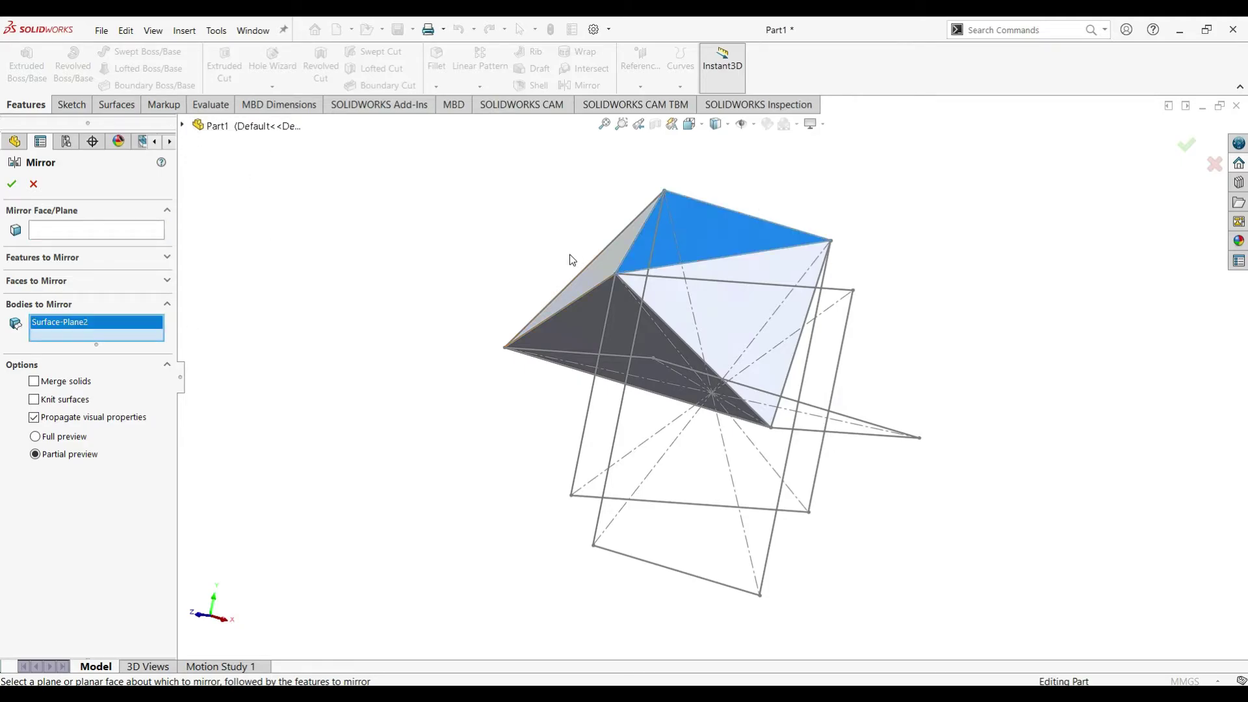
click(598, 277)
click(738, 315)
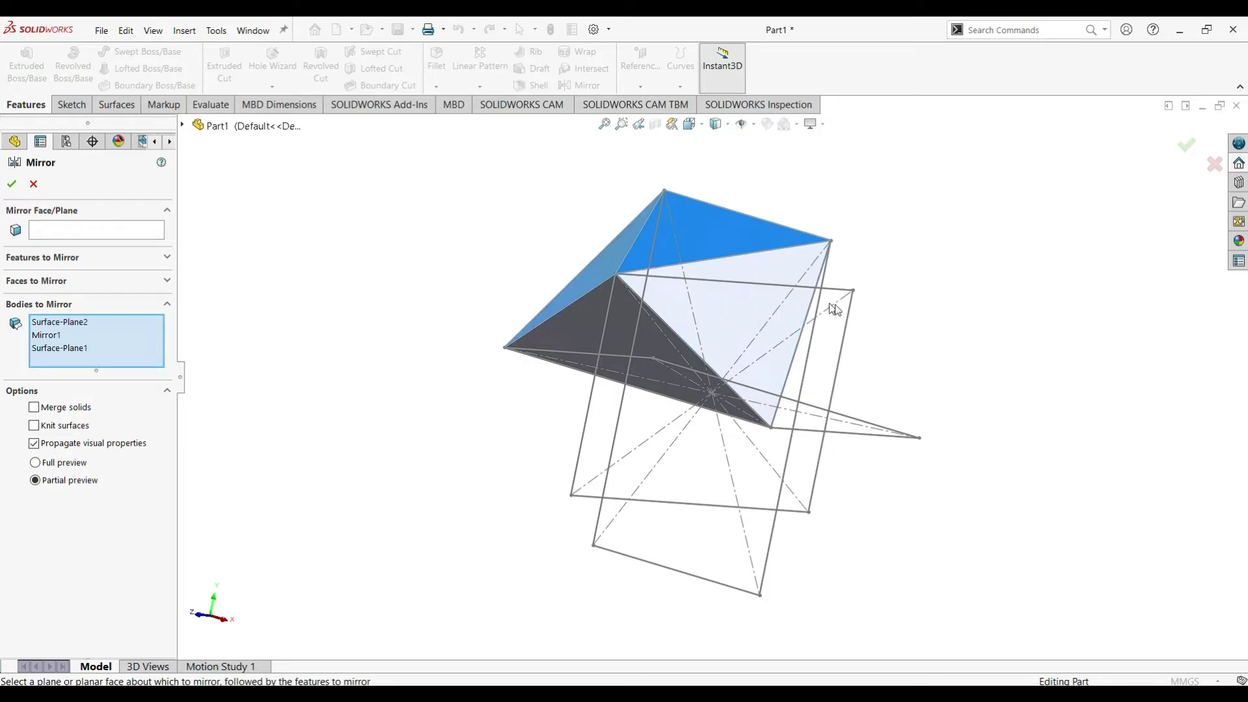
click(658, 338)
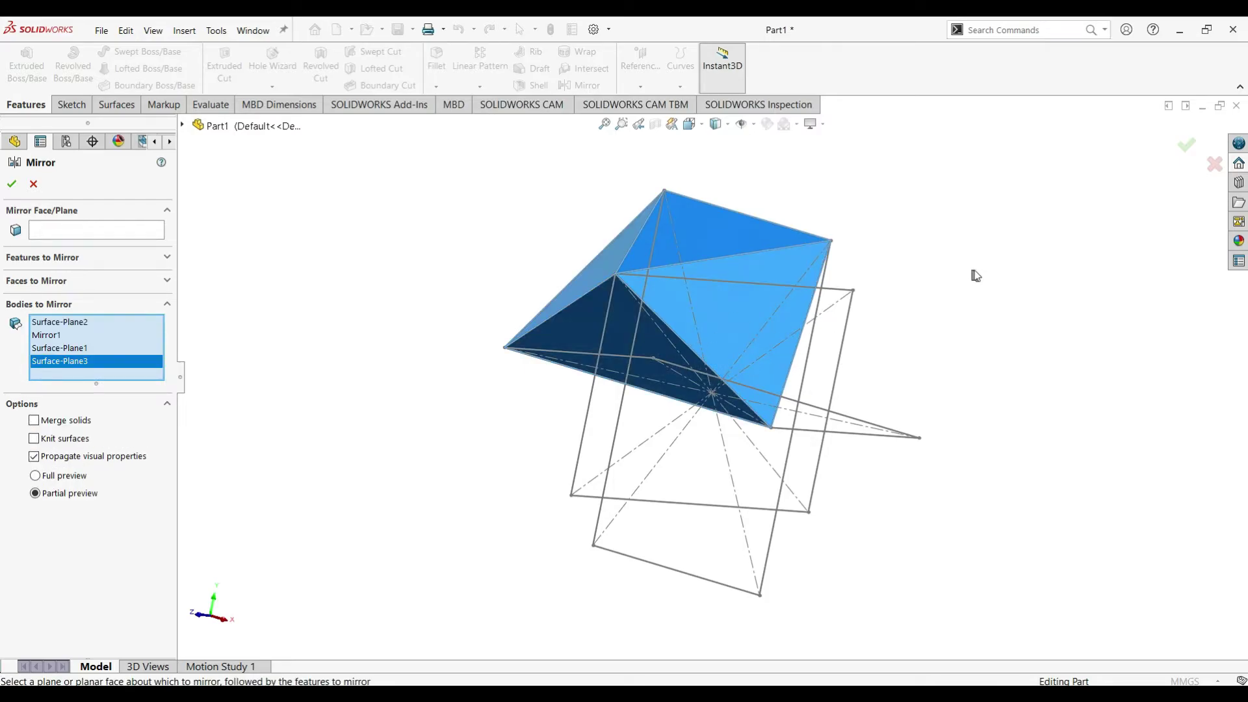
middle_drag(977, 269, 1021, 300)
click(75, 231)
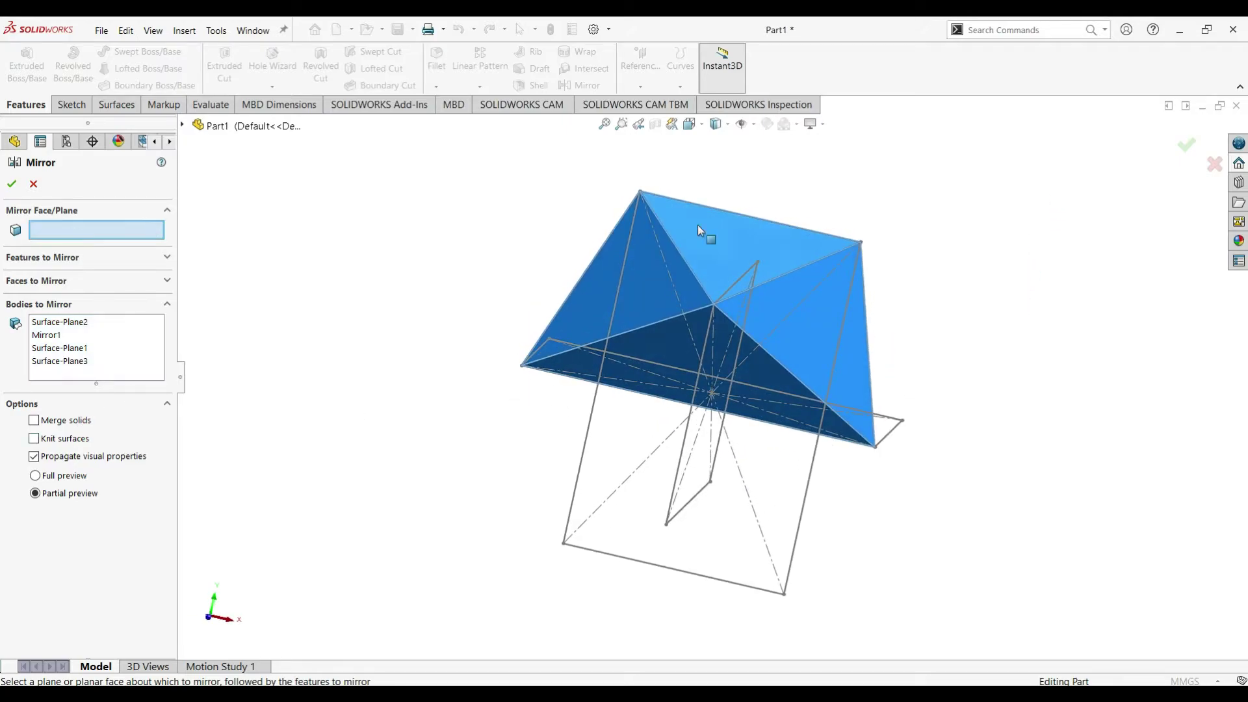
click(214, 125)
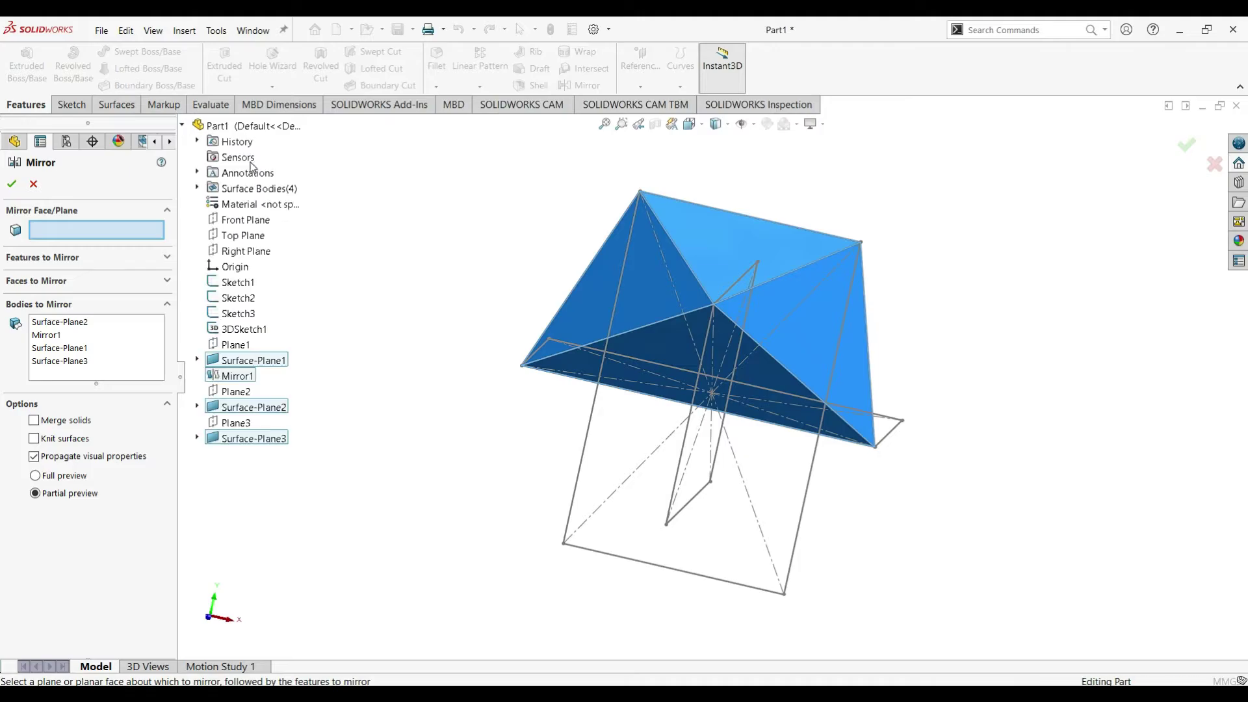
click(250, 239)
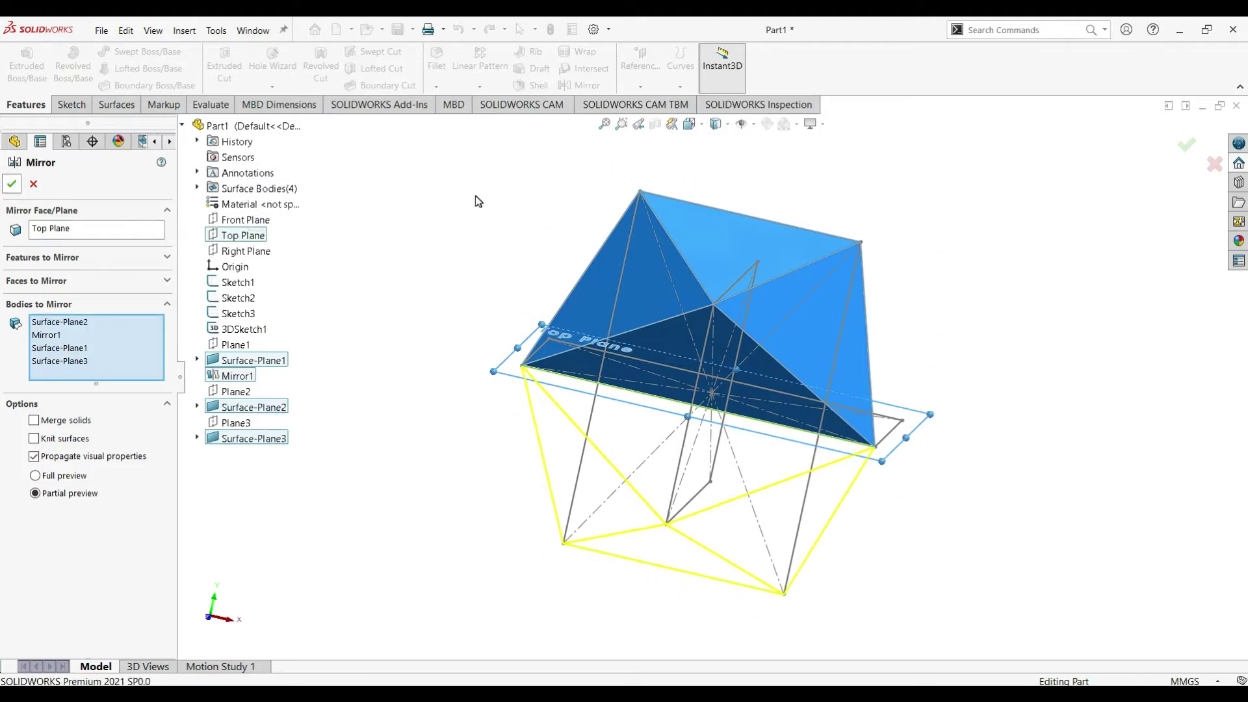
middle_drag(1082, 252, 1015, 212)
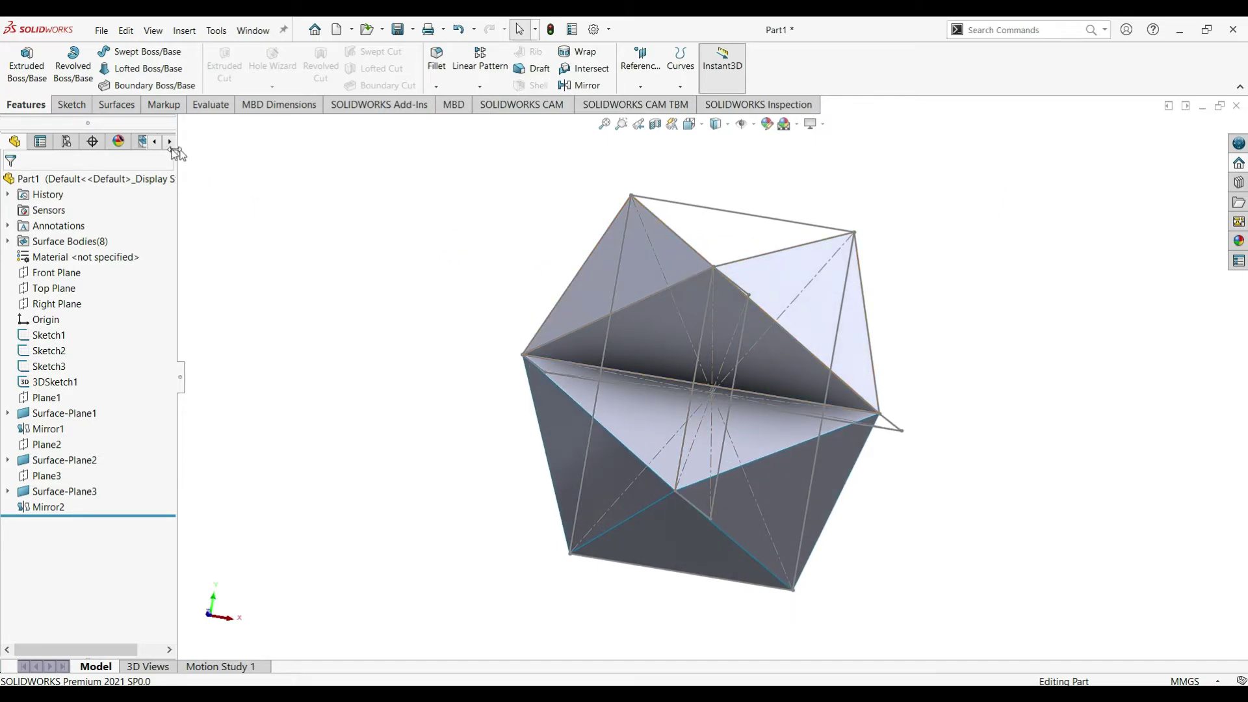
click(712, 268)
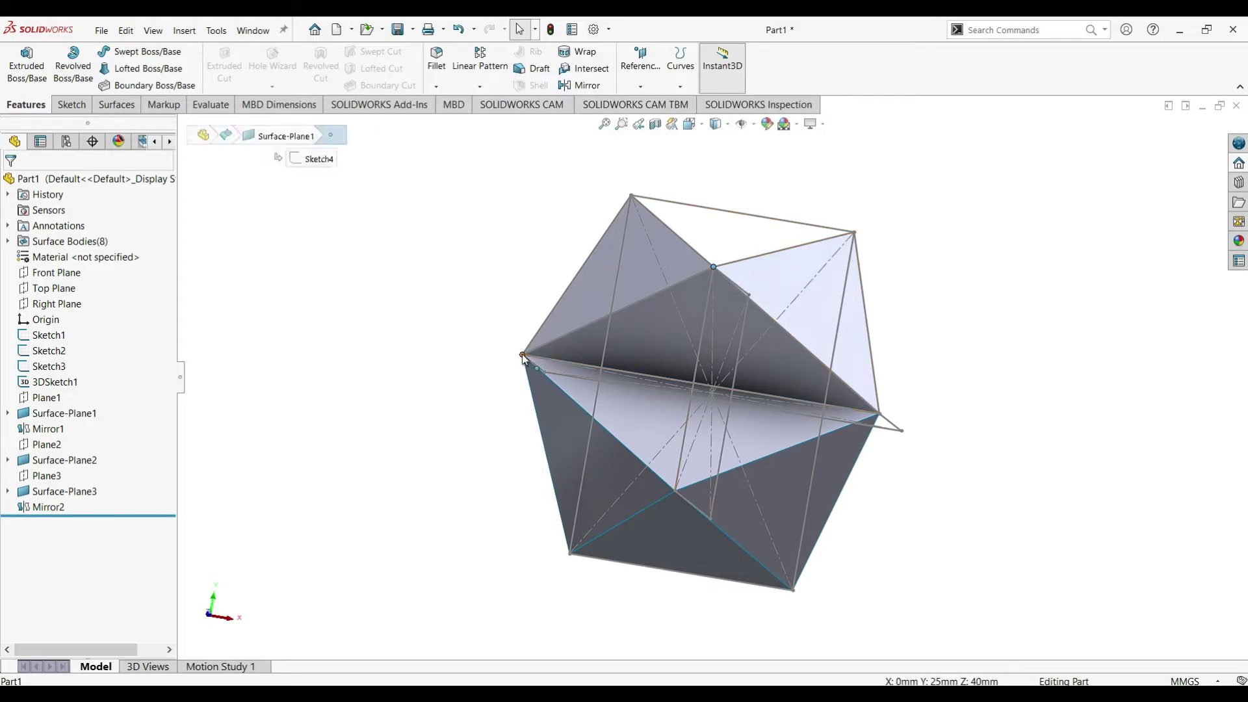
click(523, 356)
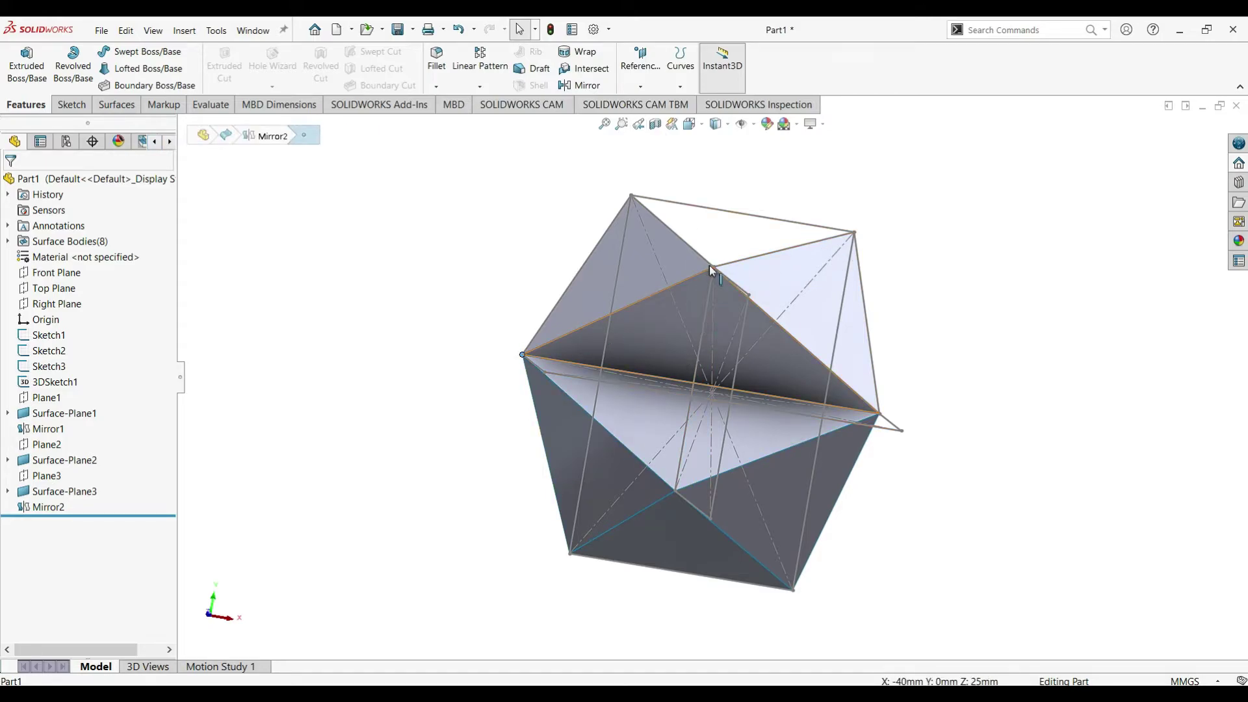
key(Escape)
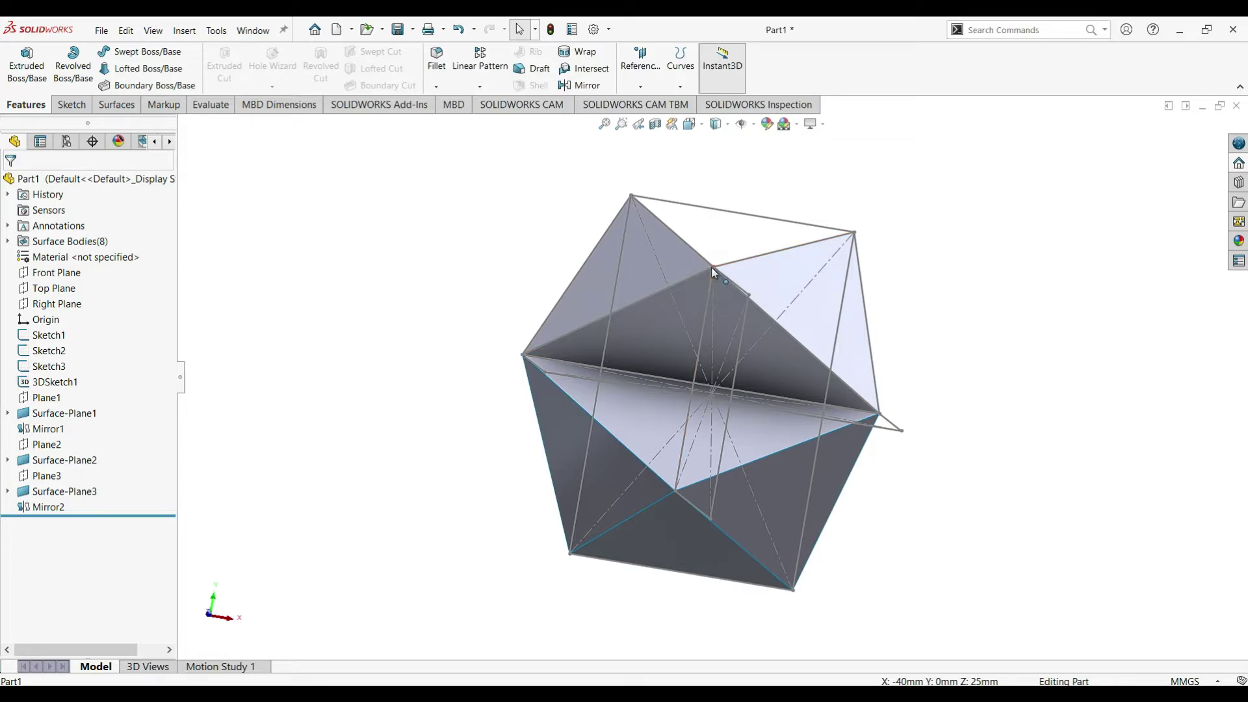
click(713, 266)
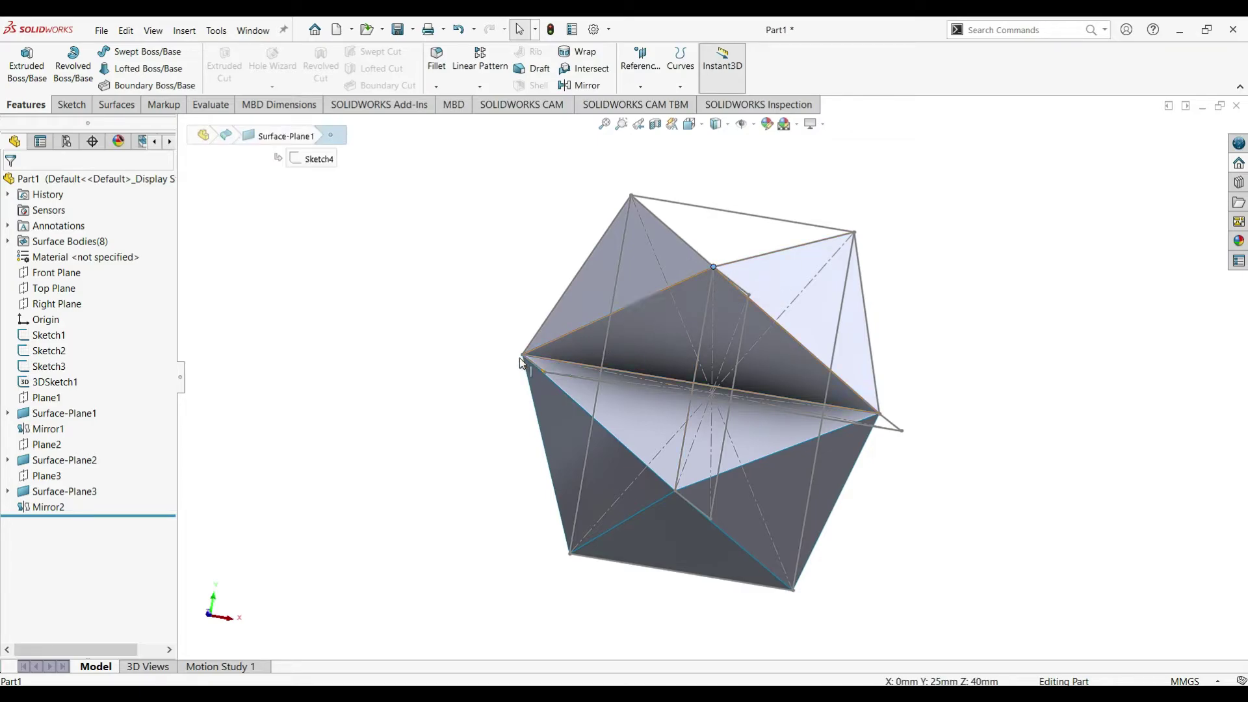
ctrl+click(523, 355)
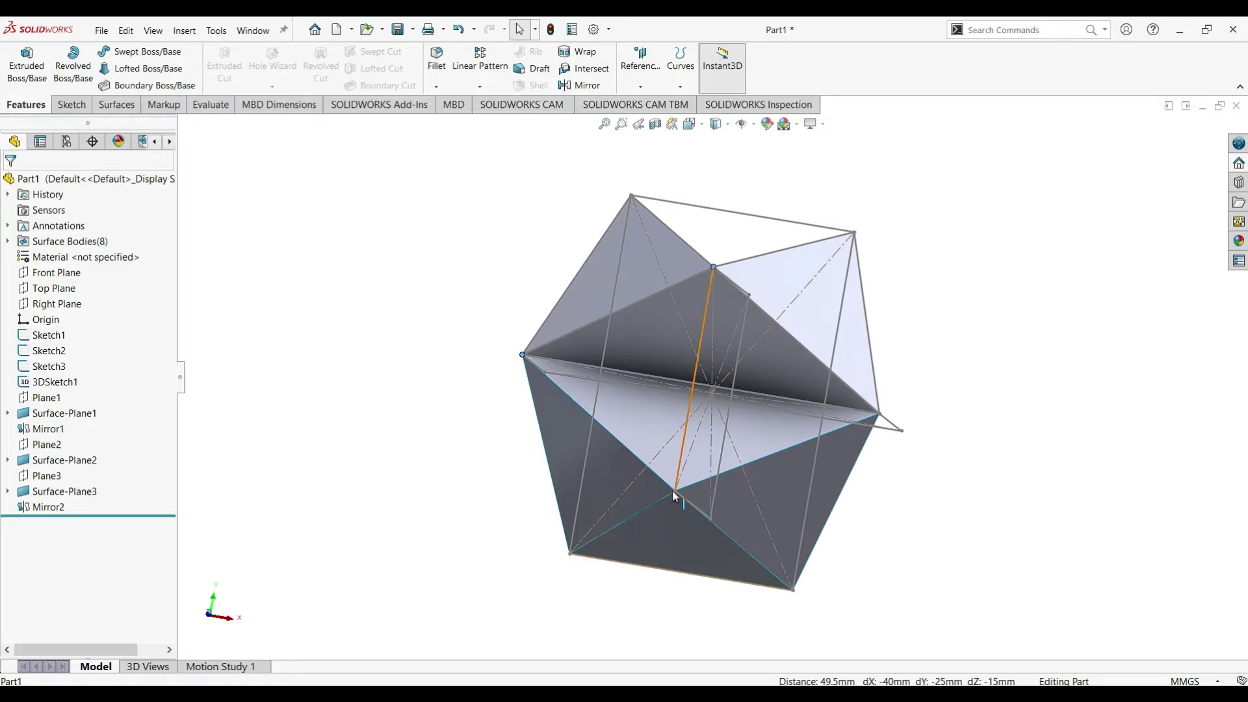
ctrl+click(675, 491)
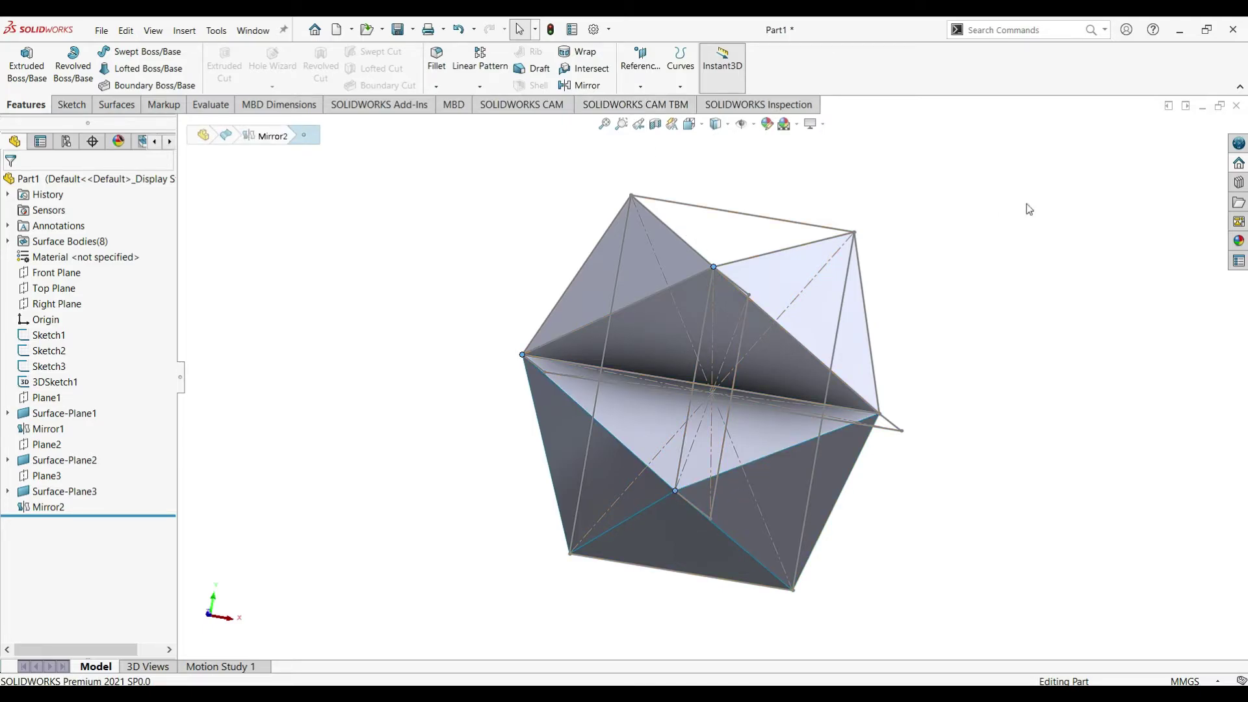
click(981, 180)
Create a reference plane through the upper front vertex, the mirrored lower front vertex and the outer side vertex of the open gap
click(642, 87)
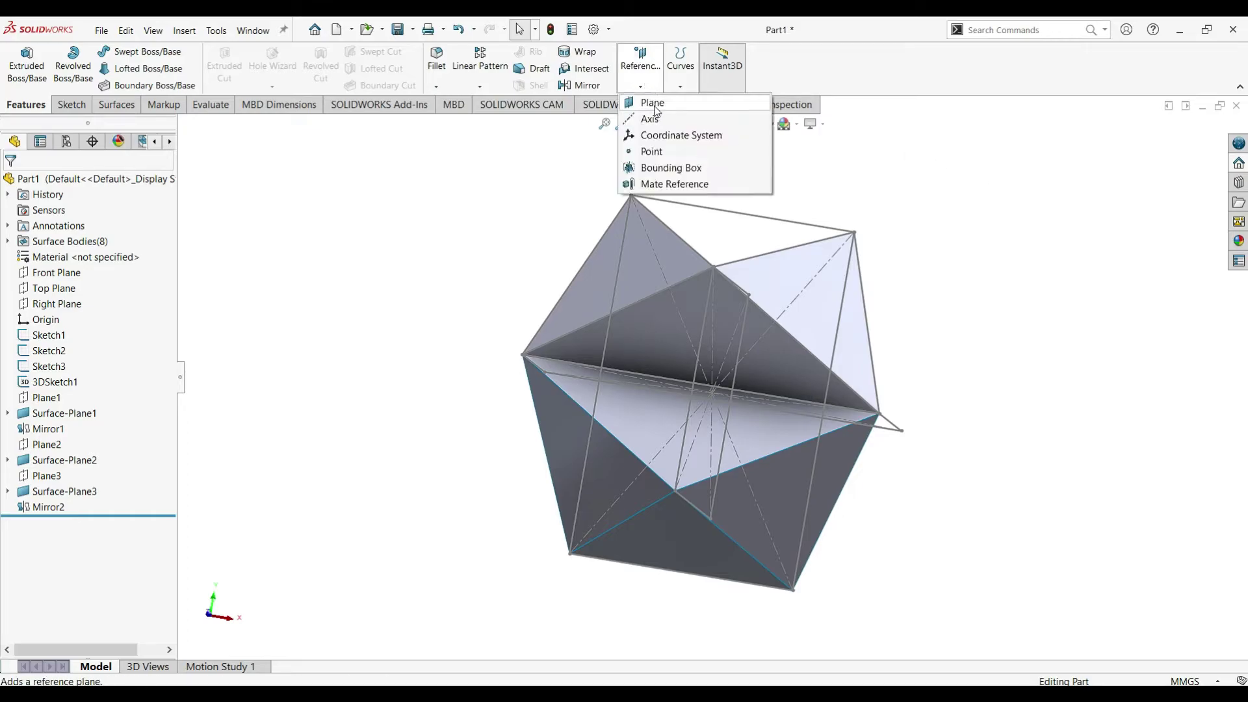
click(654, 106)
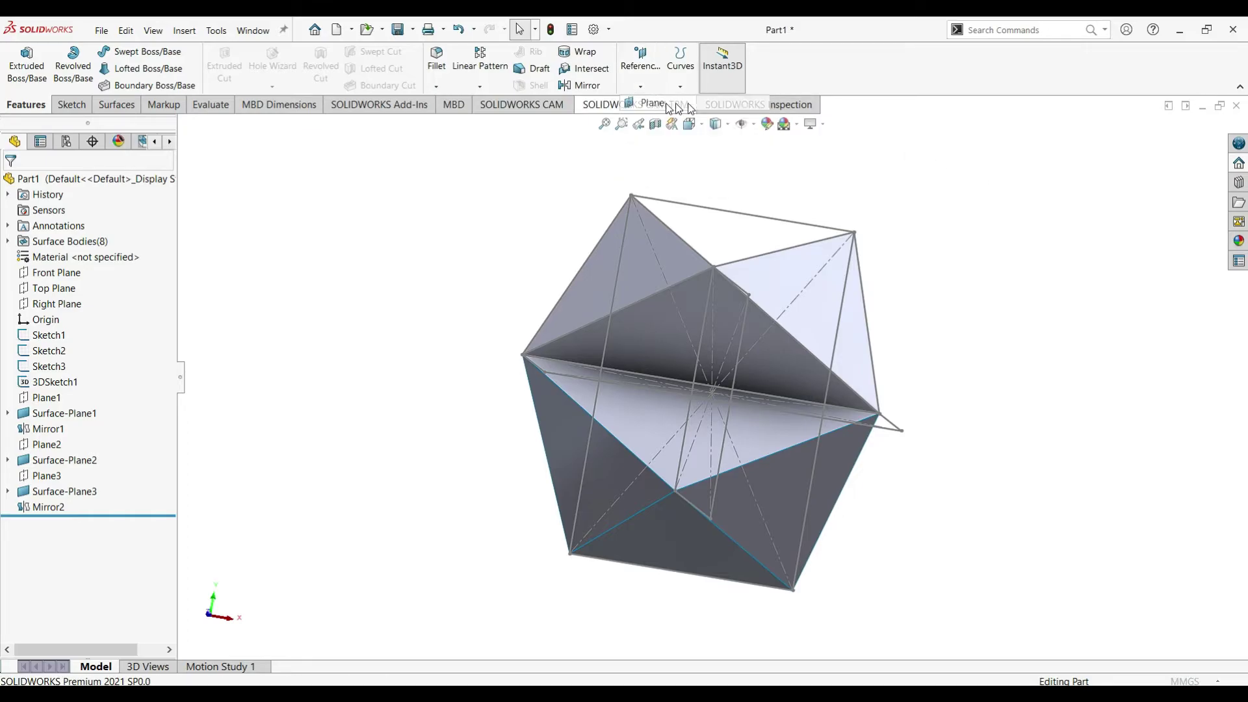
click(713, 267)
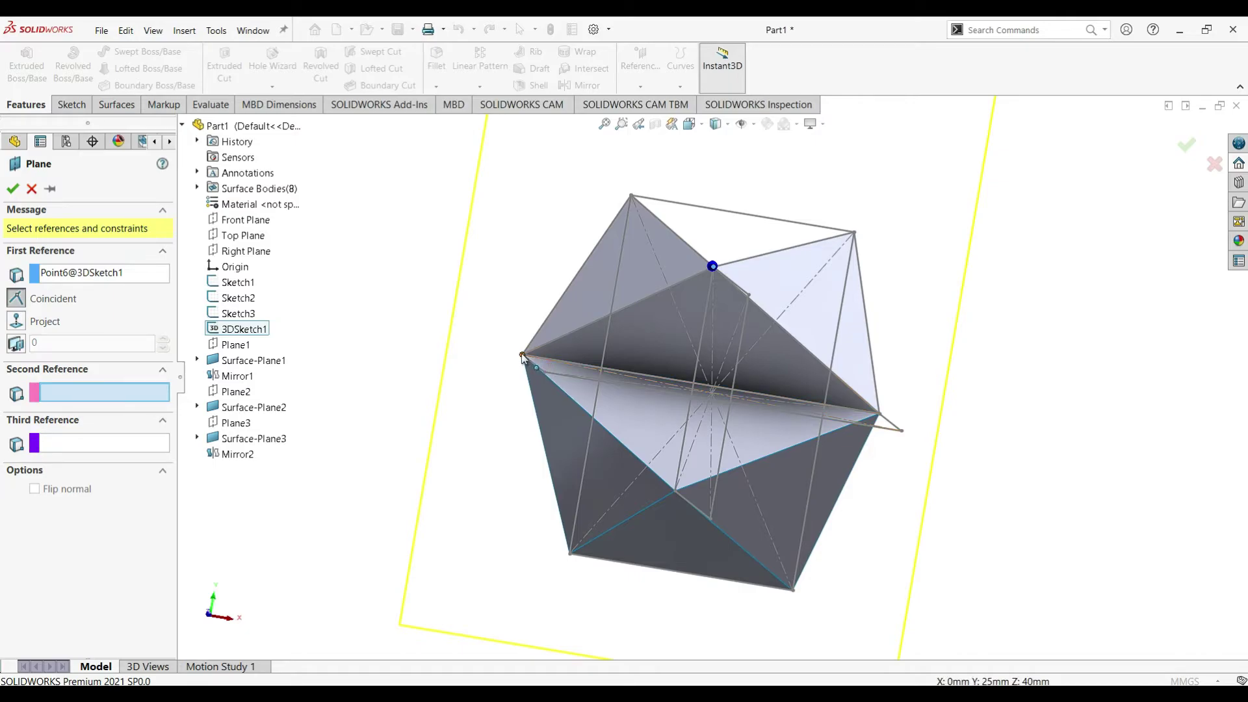
click(542, 366)
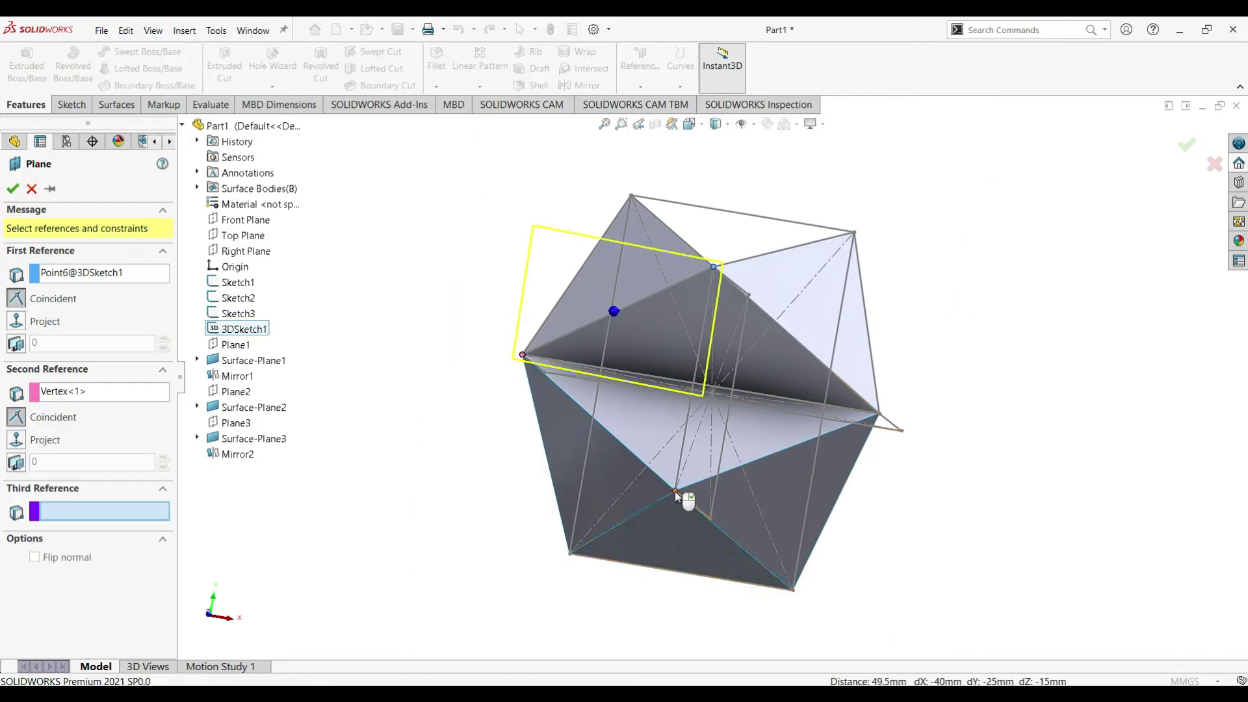
click(674, 491)
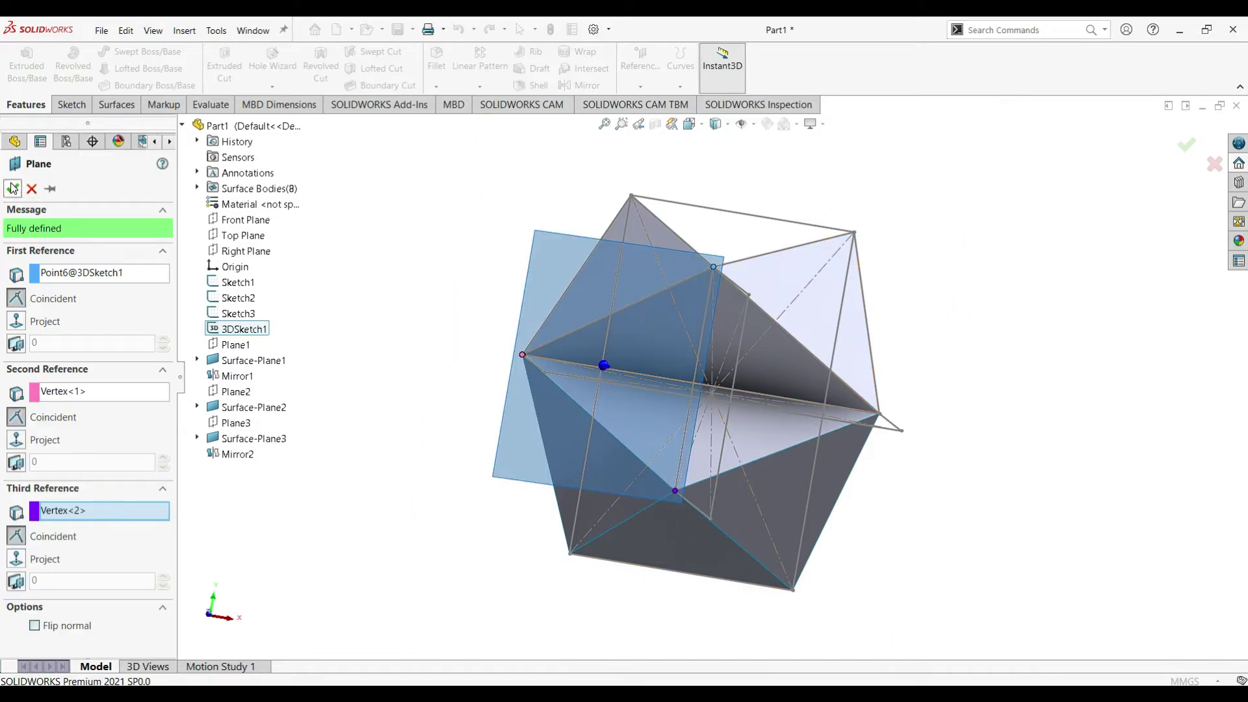
key(Return)
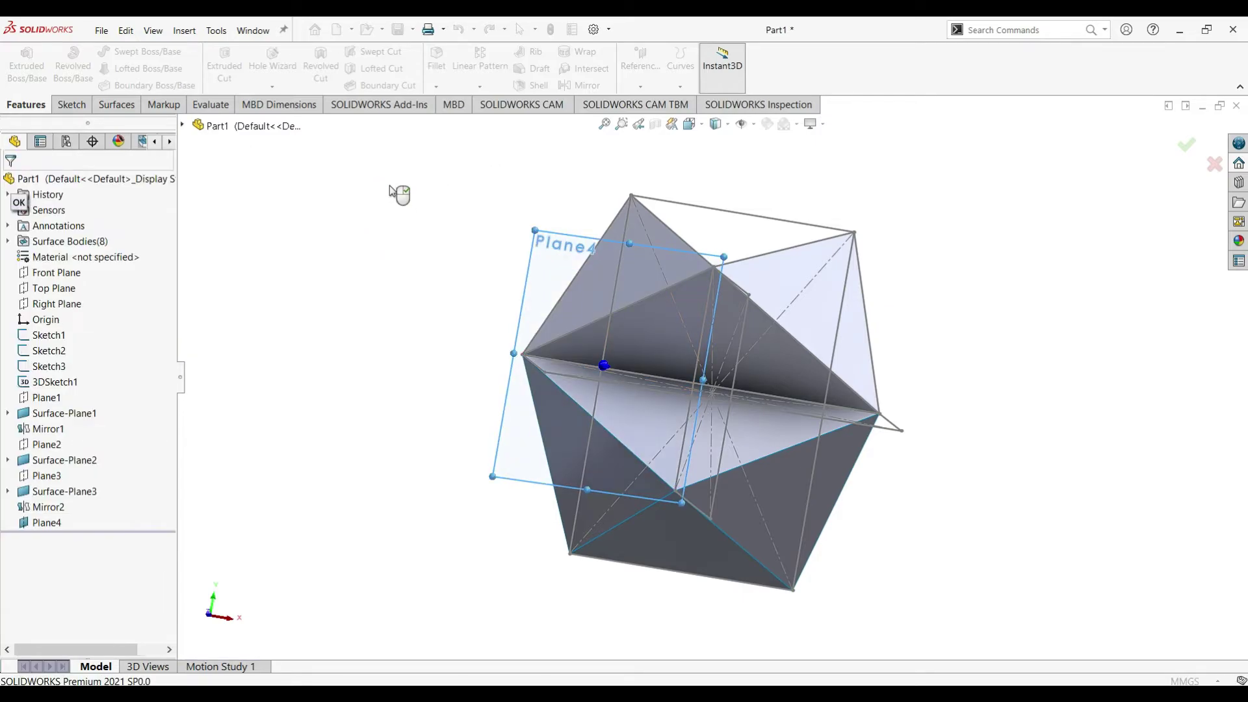
Sketch on Plane4 and convert the two sloping triangle edges and the rectangle's vertical front line into a closed triangle
click(71, 105)
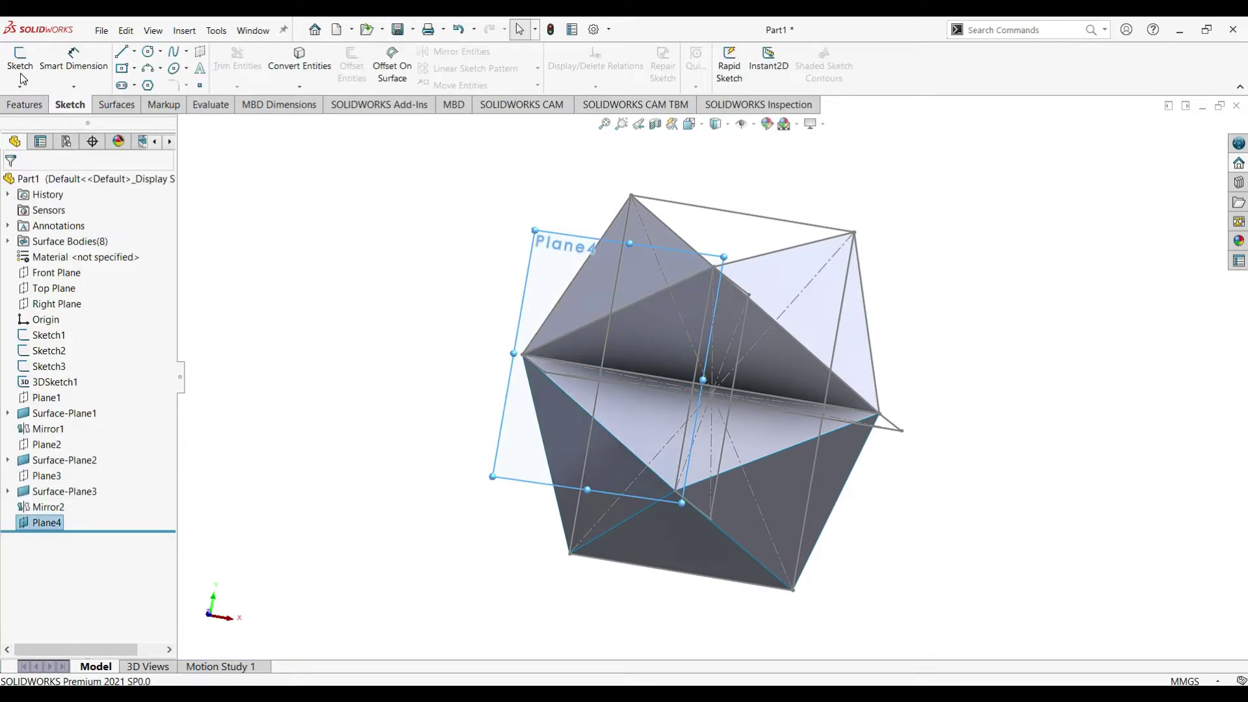
click(20, 65)
click(301, 65)
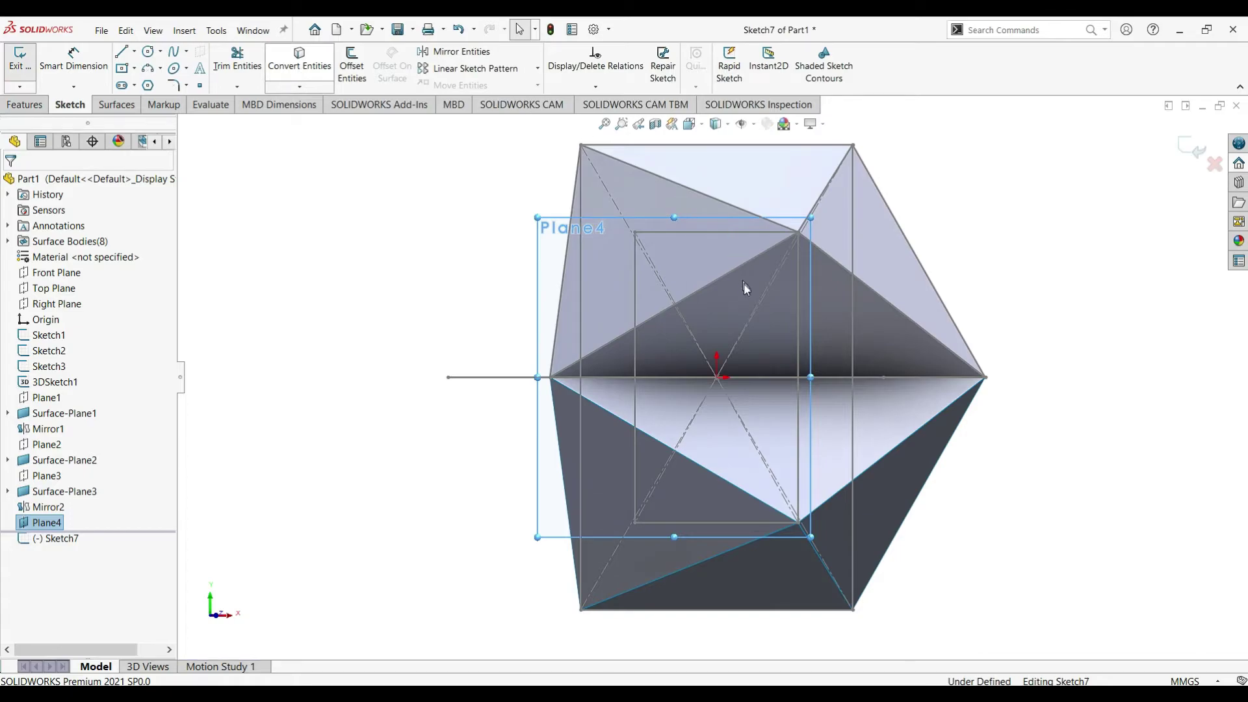
click(772, 245)
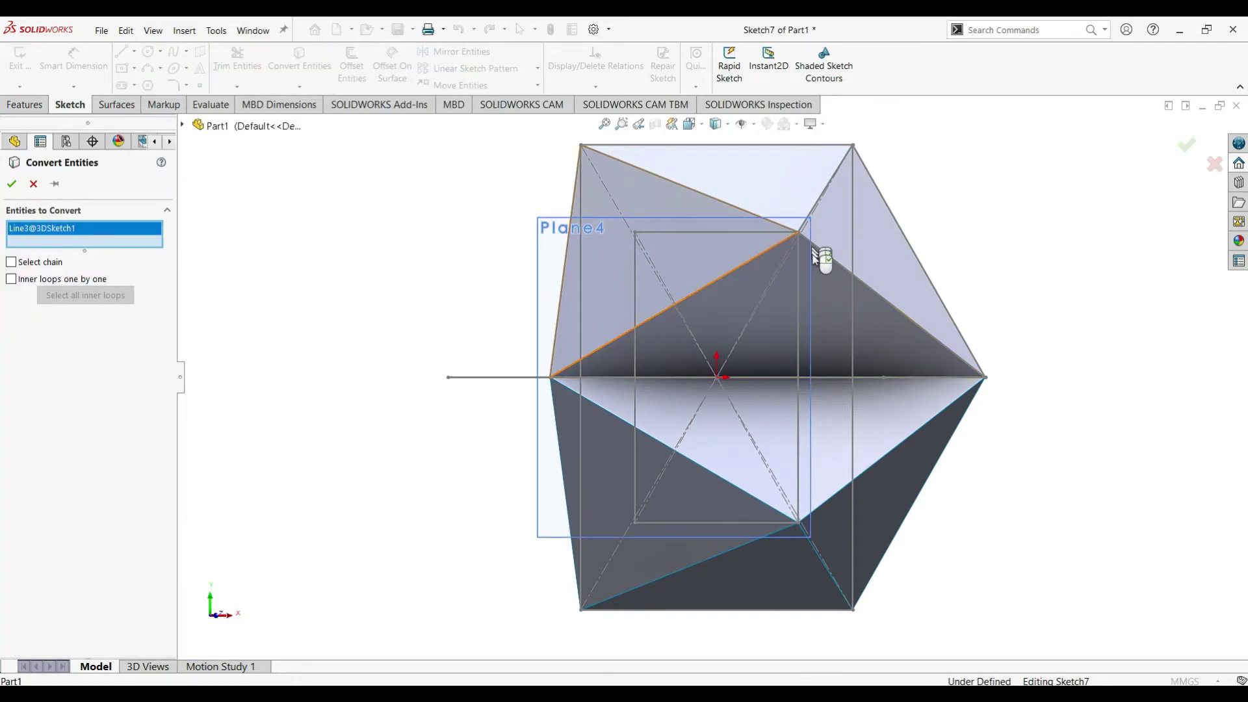
click(647, 434)
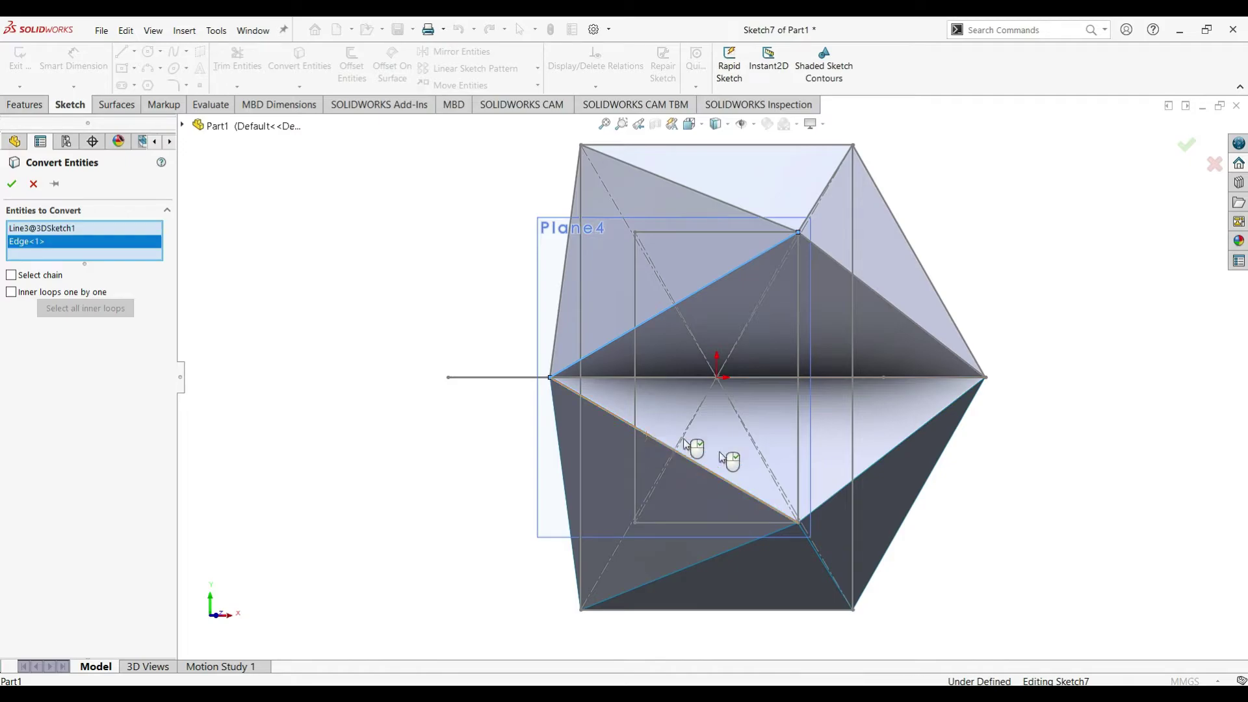
click(798, 392)
click(18, 187)
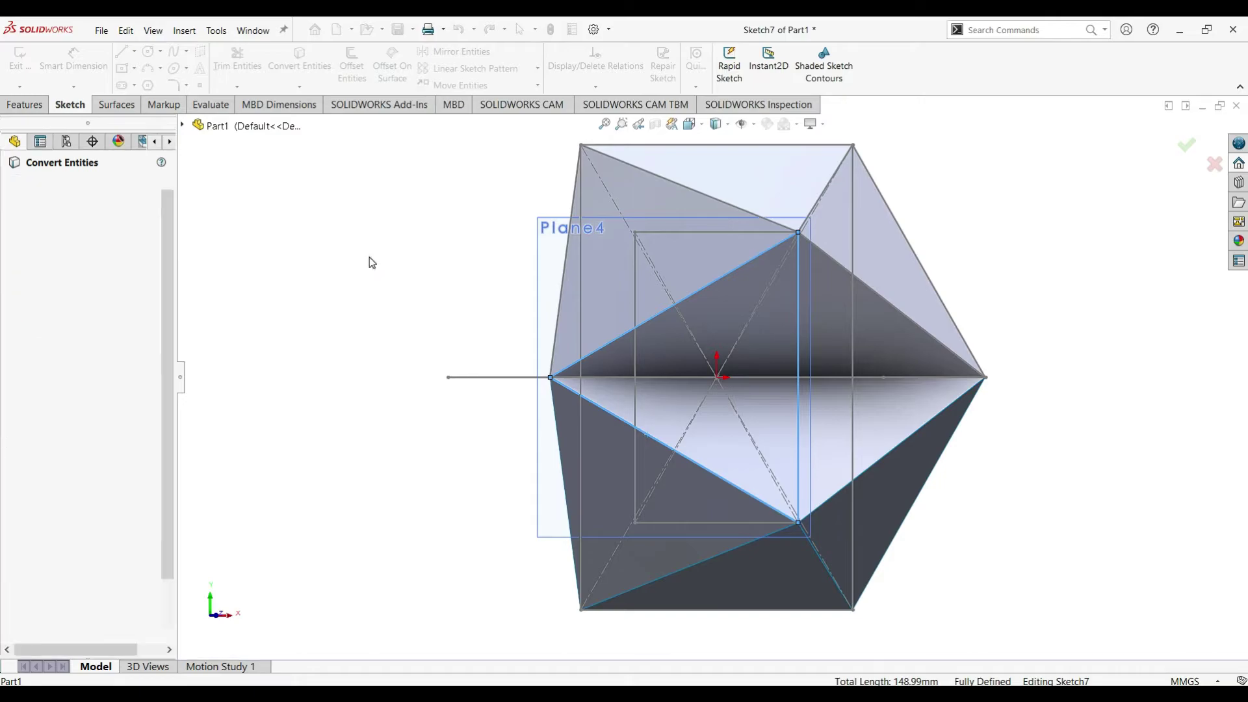
Create a planar surface from the converted triangle sketch on Plane4
middle_drag(1023, 197, 952, 214)
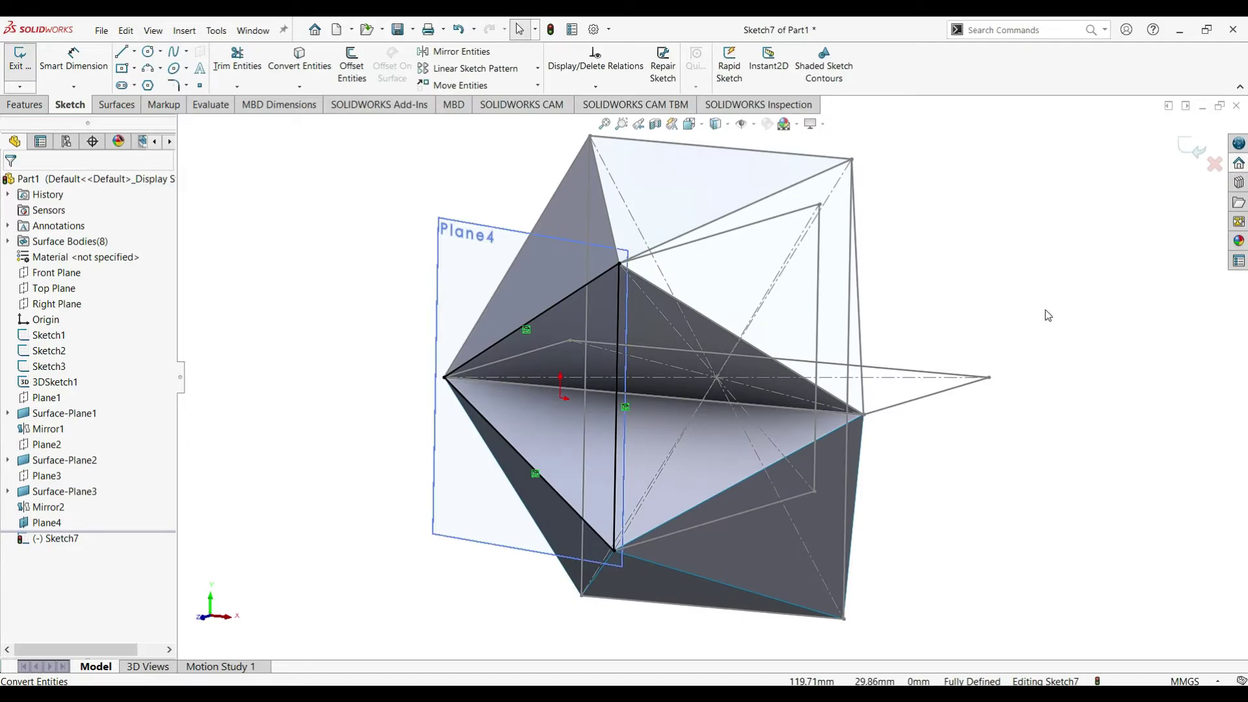
click(136, 110)
click(310, 55)
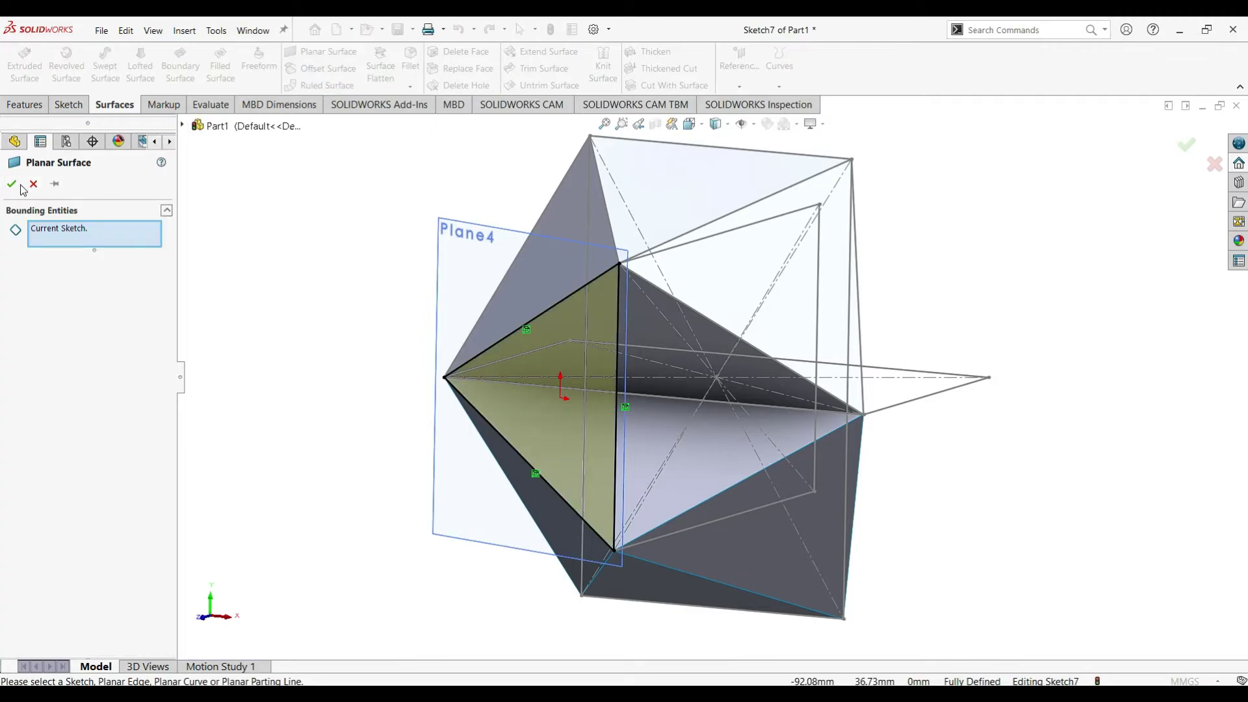
click(12, 184)
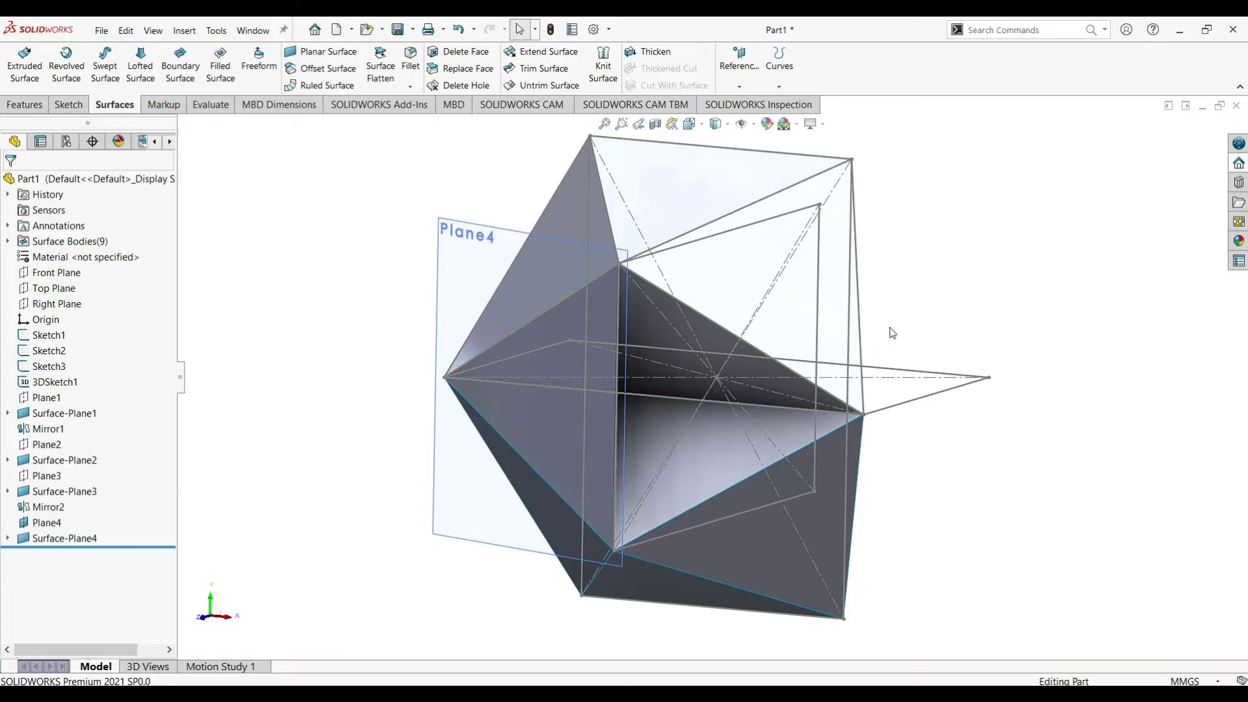
Hide Plane4 in the model view
middle_drag(1000, 269, 1051, 254)
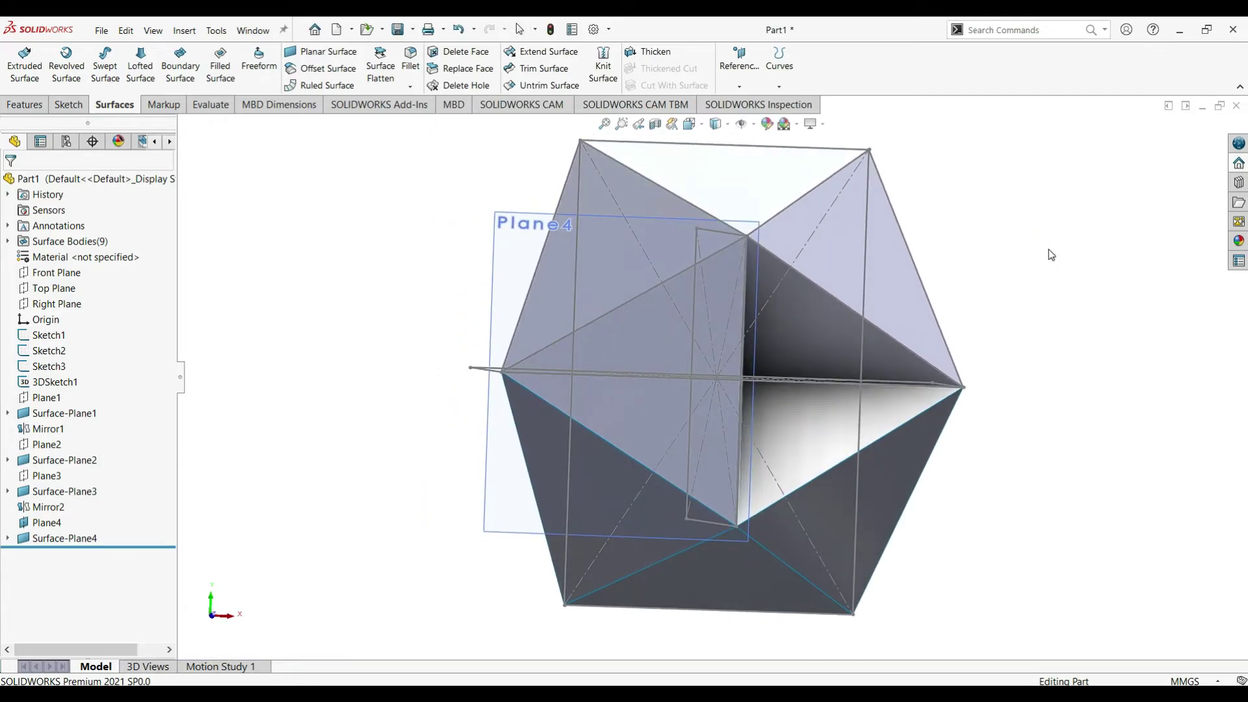
click(508, 232)
click(588, 199)
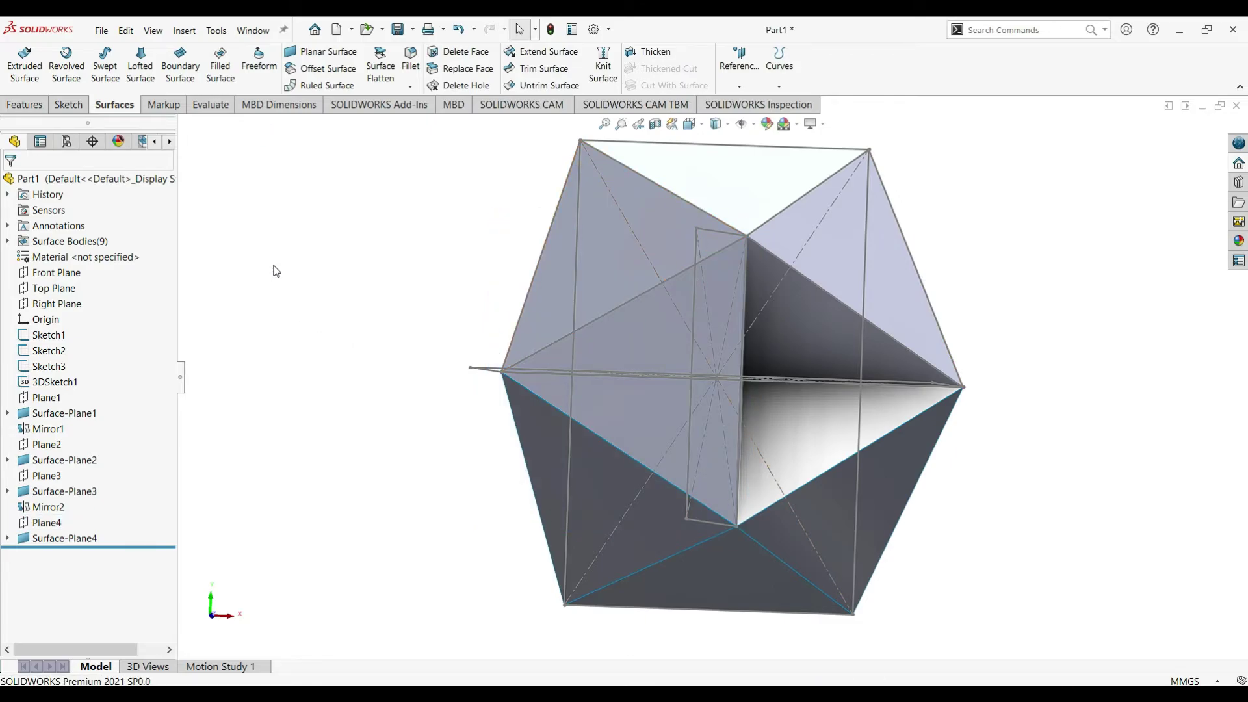
Mirror the Surface-Plane4 body about the Right Plane
click(21, 105)
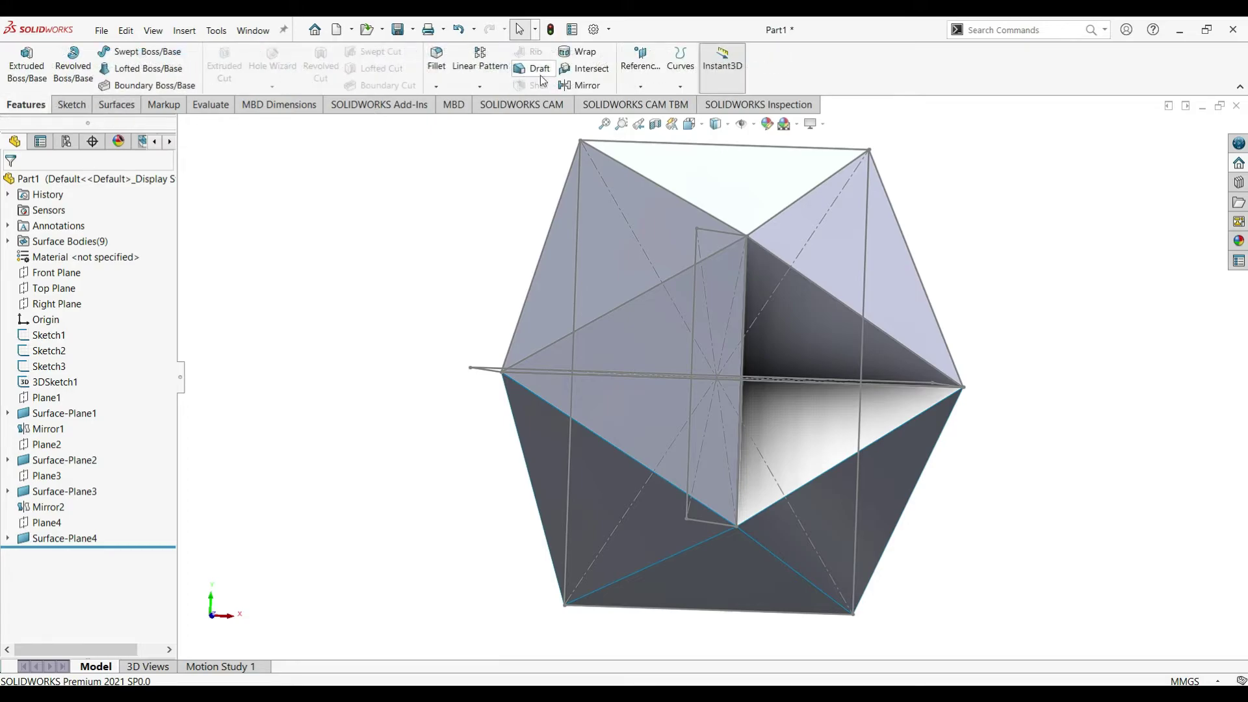
click(568, 87)
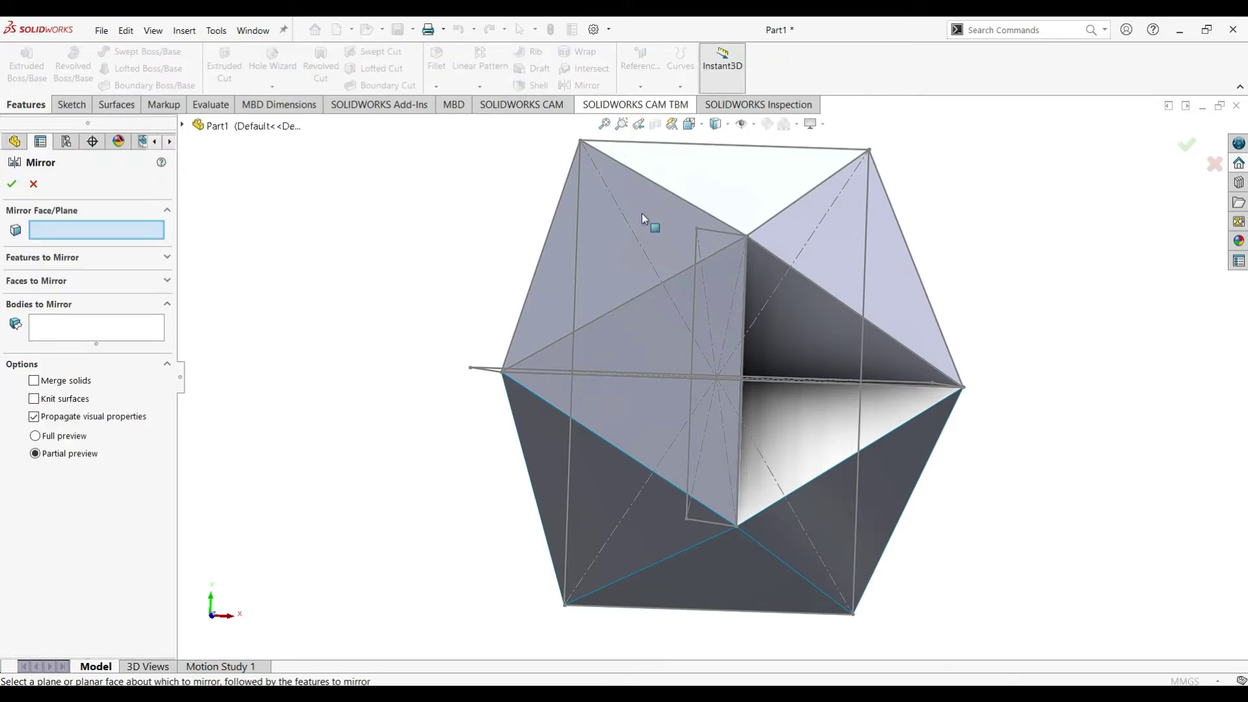
click(119, 339)
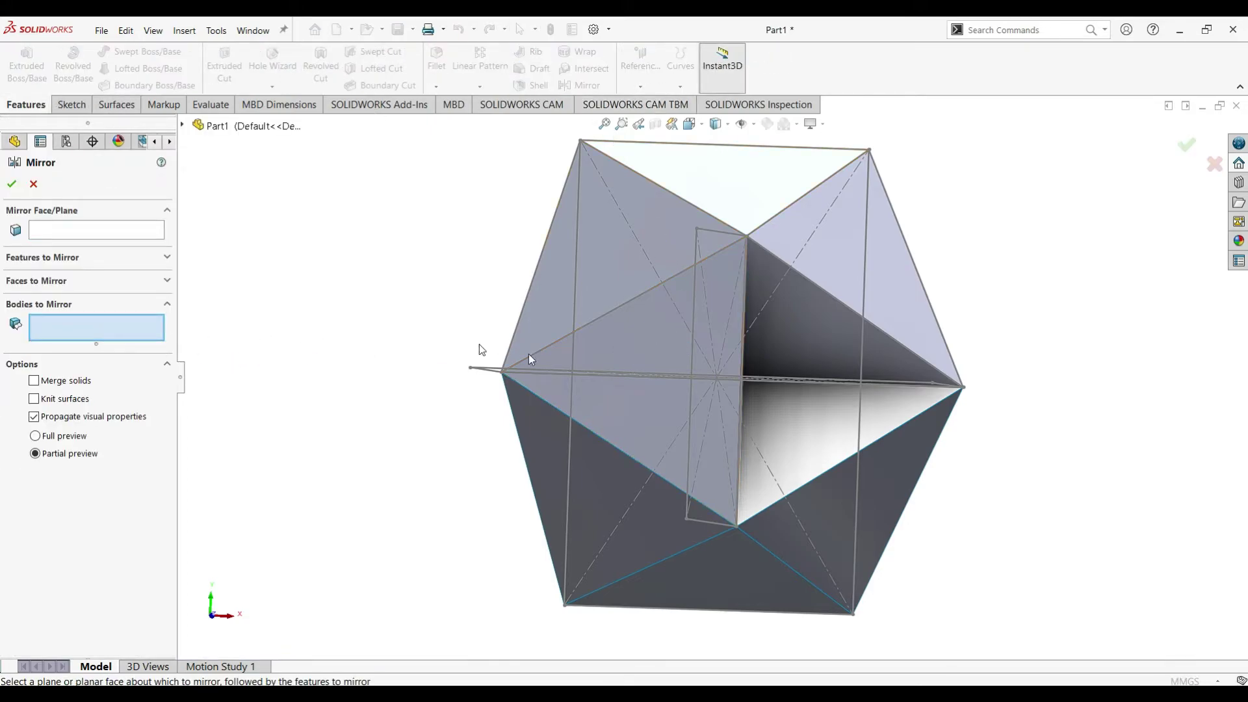
click(671, 331)
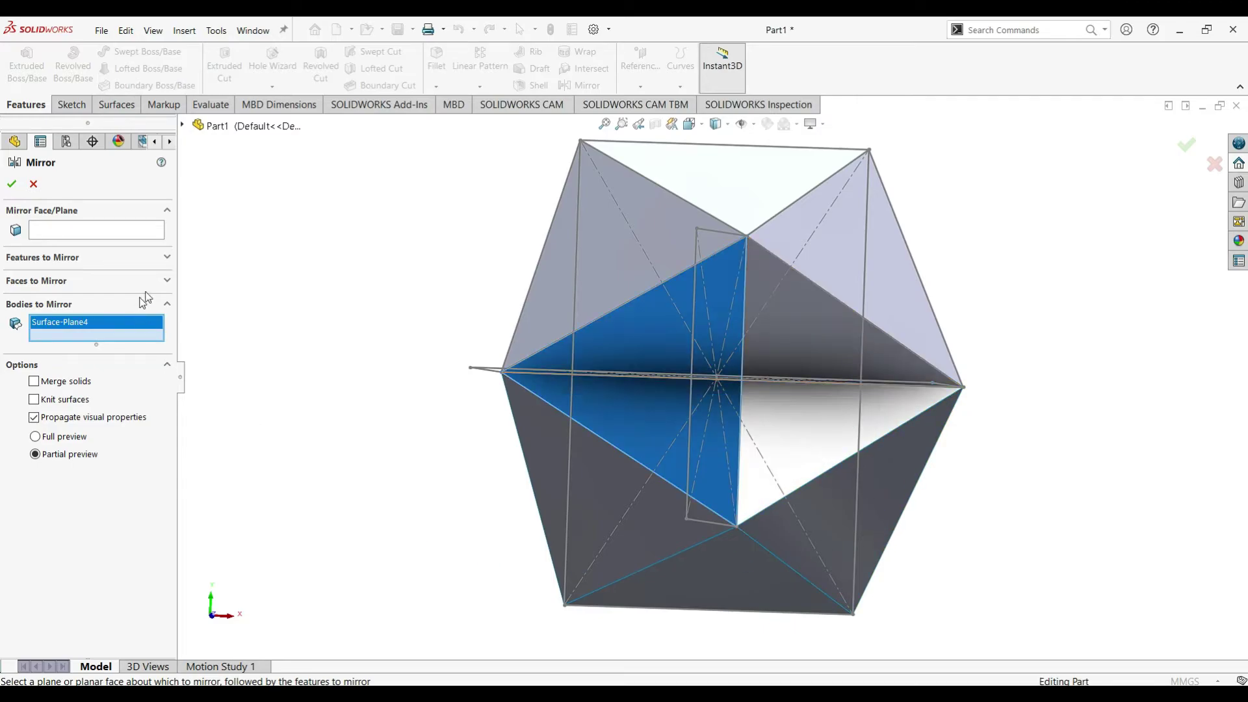
click(109, 231)
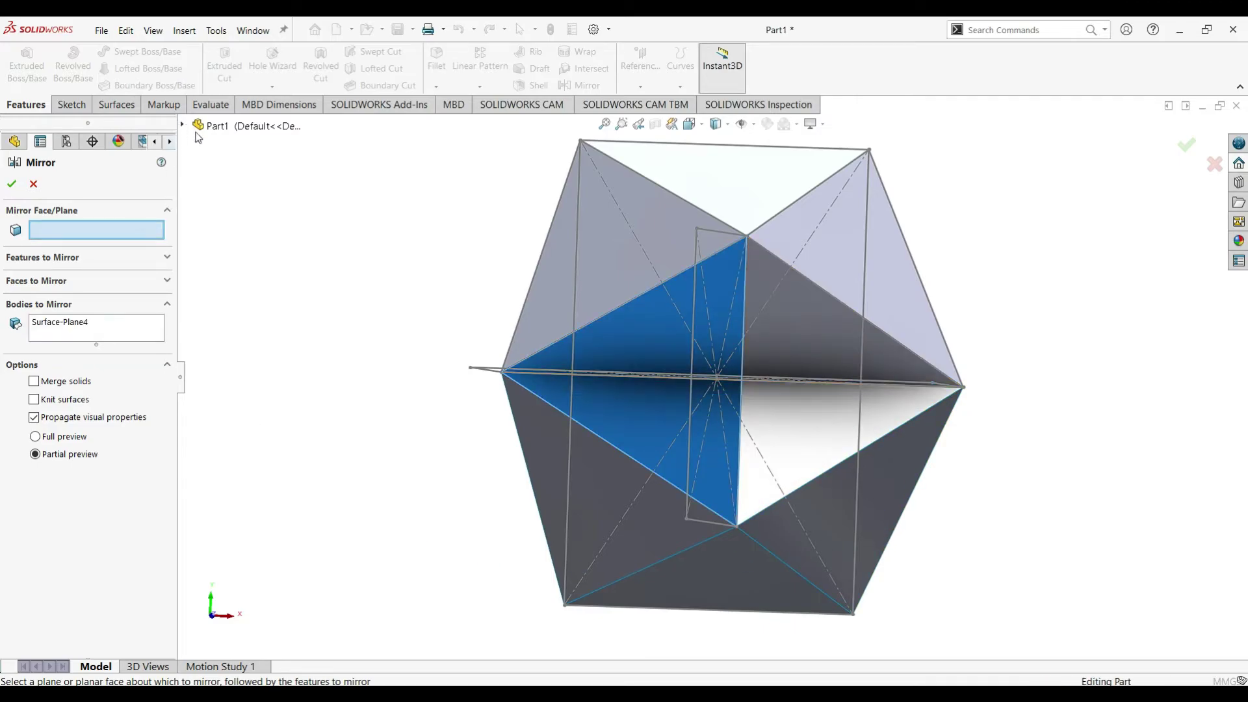
click(183, 126)
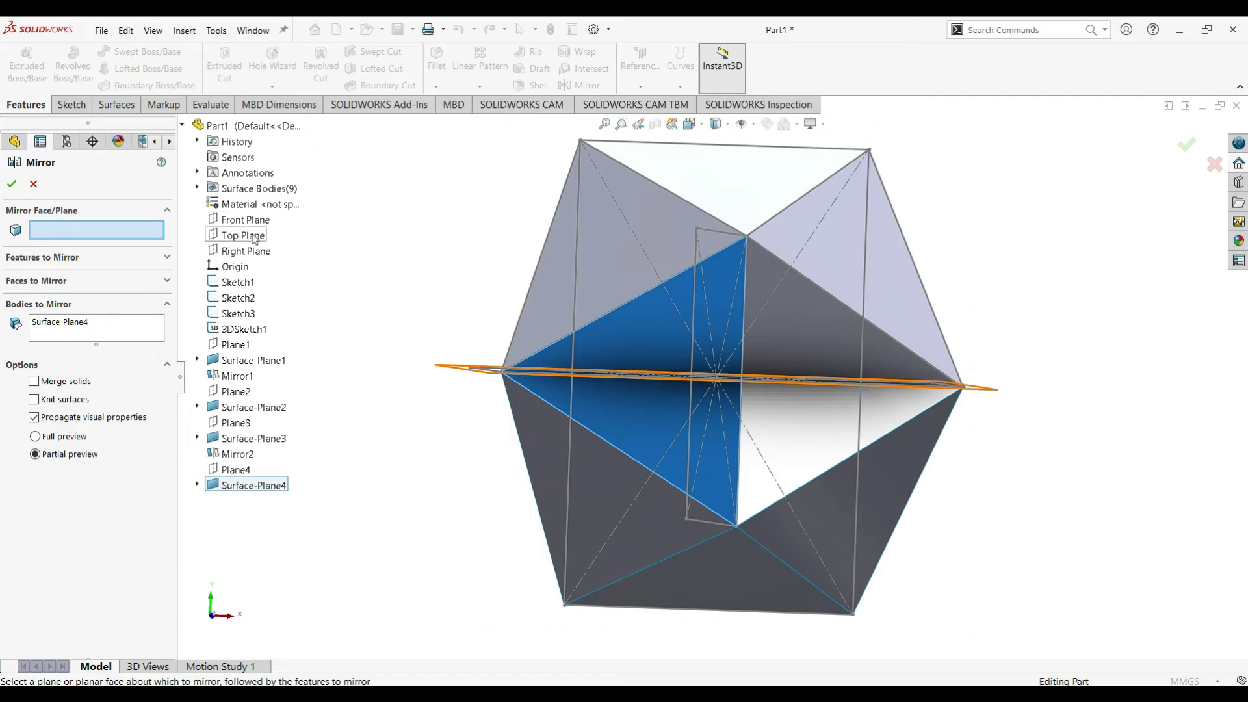
click(256, 250)
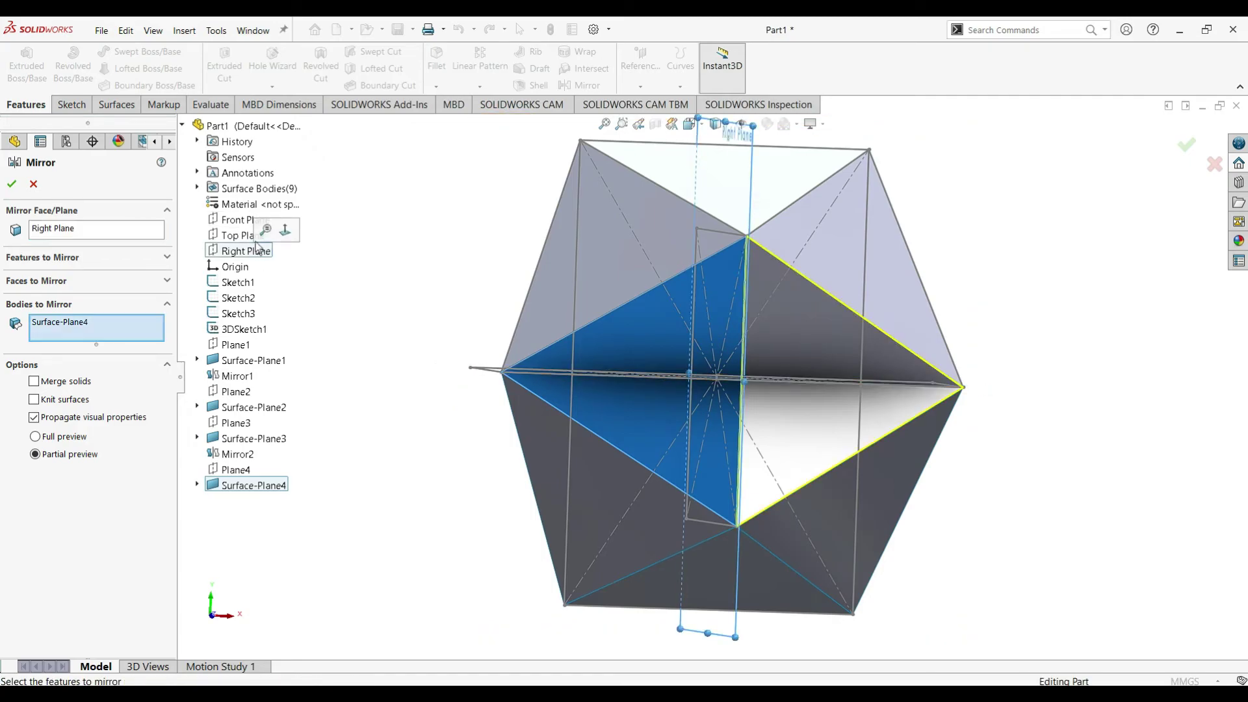
click(10, 185)
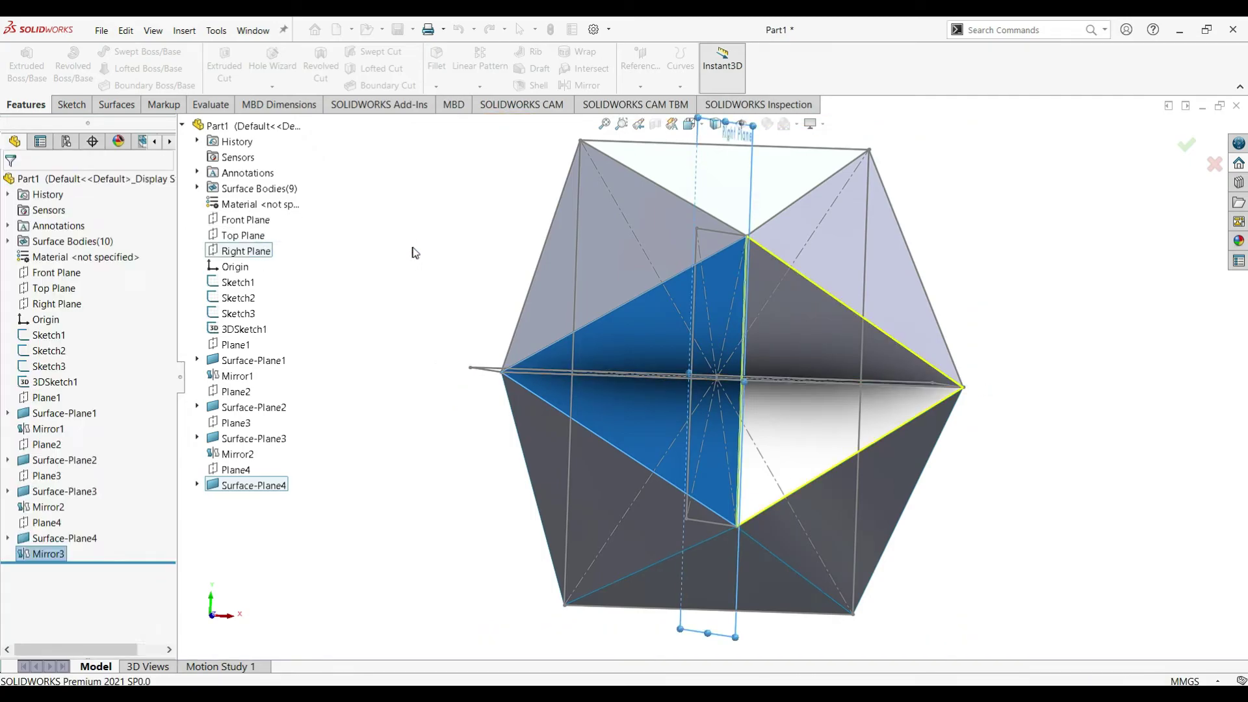
Start another mirror and select Surface-Plane2, Mirror1, Surface-Plane4, Mirror3 and the three Mirror2 surfaces as the bodies to mirror
middle_drag(947, 239, 816, 298)
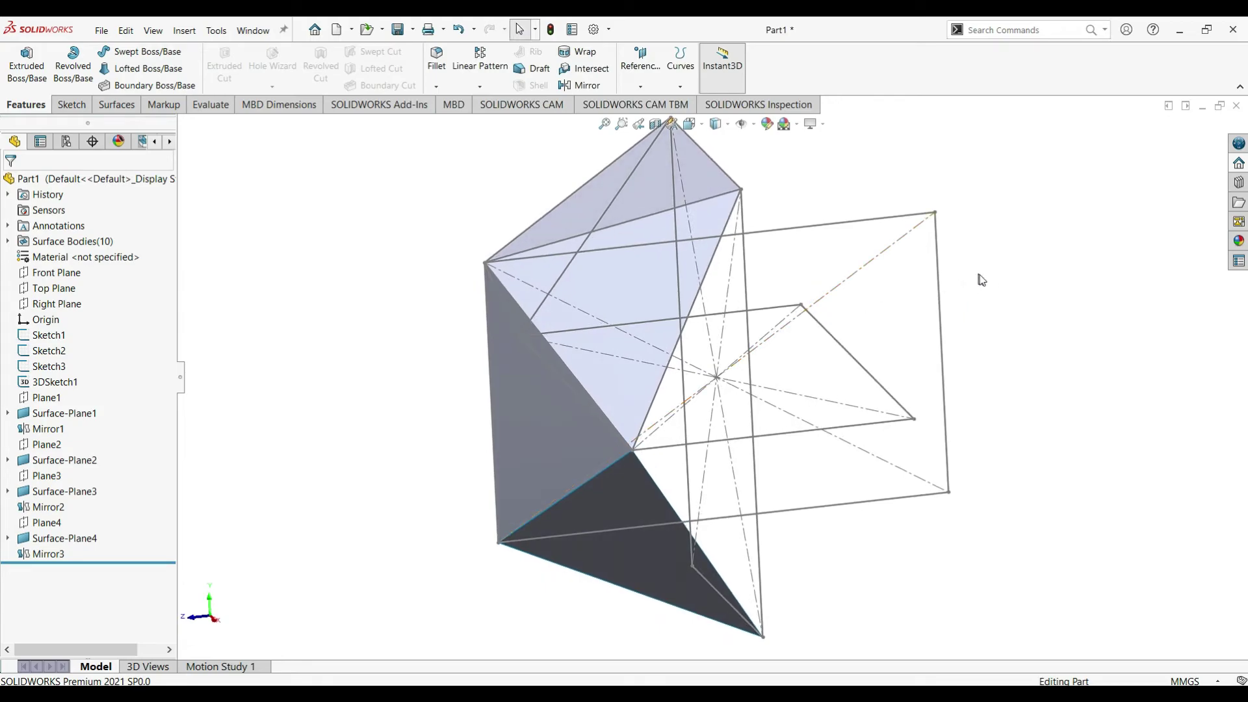
middle_drag(984, 263, 1092, 247)
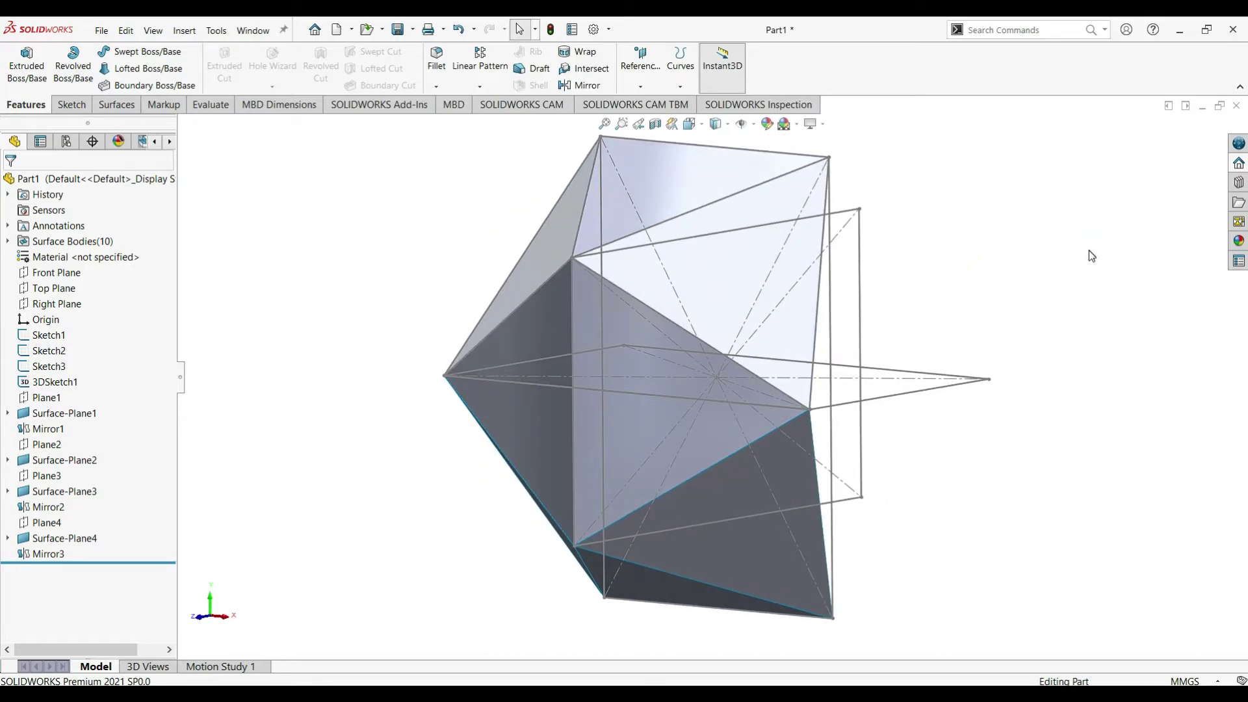
click(749, 234)
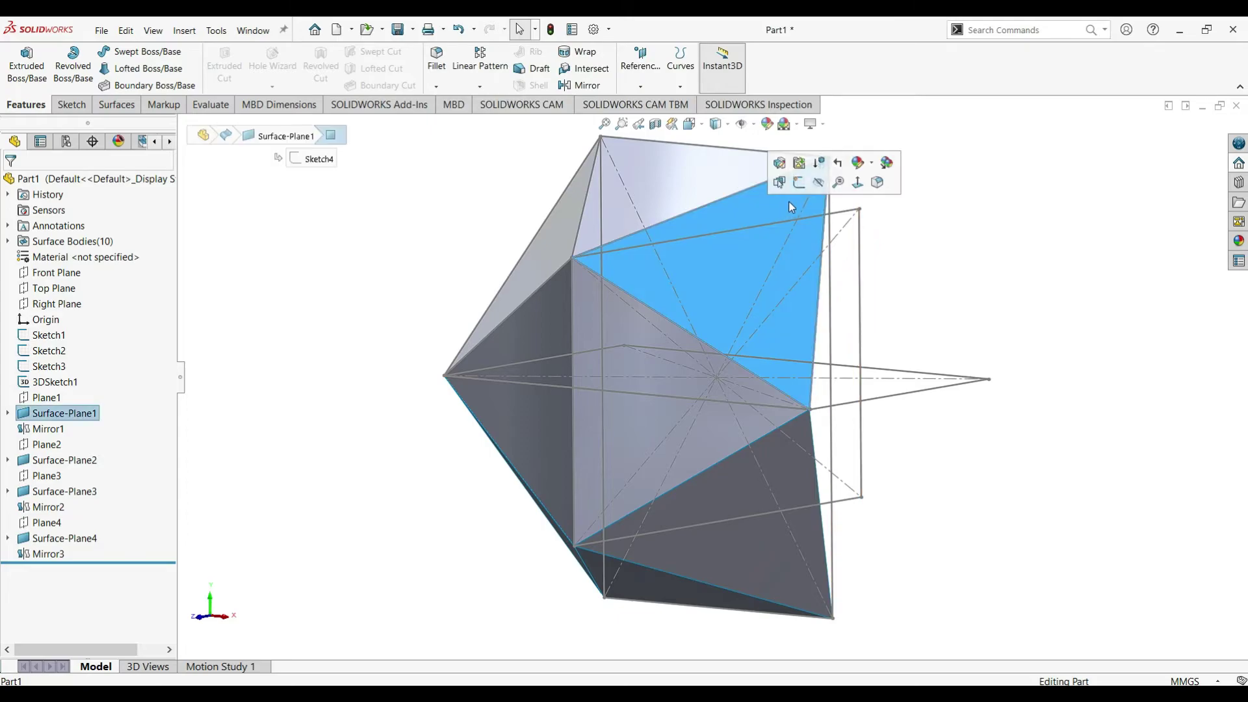
click(580, 87)
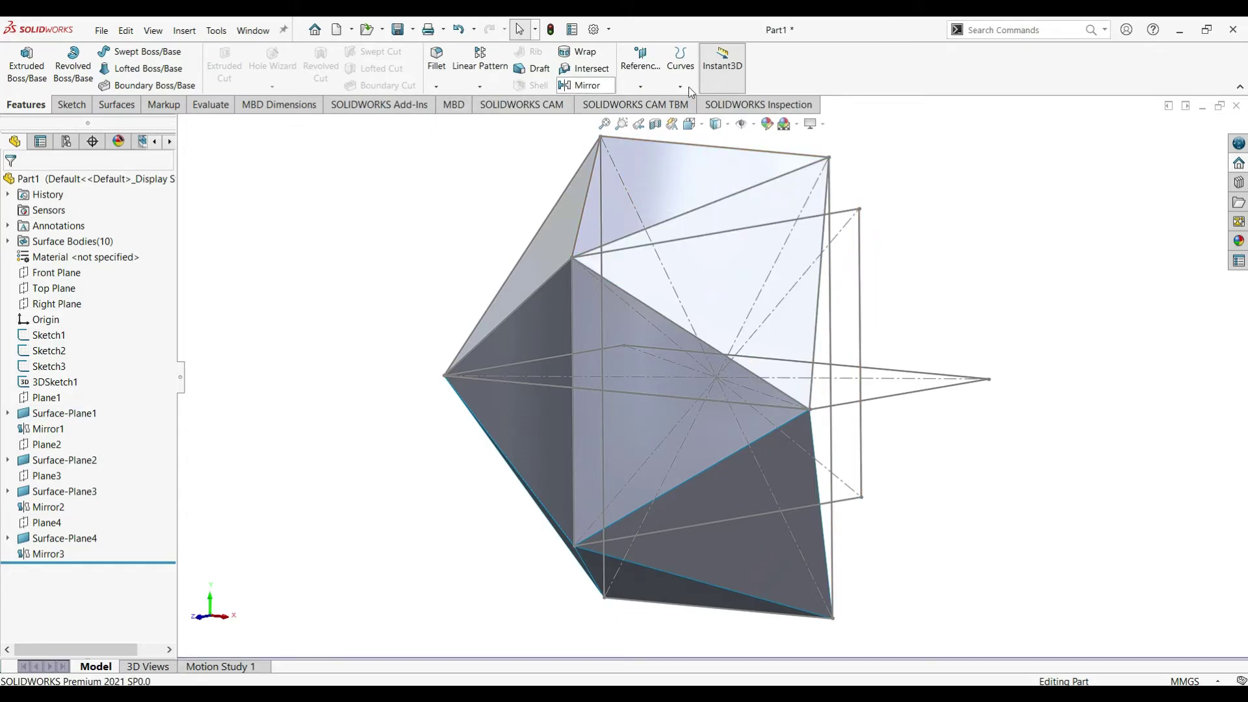
click(737, 253)
click(688, 168)
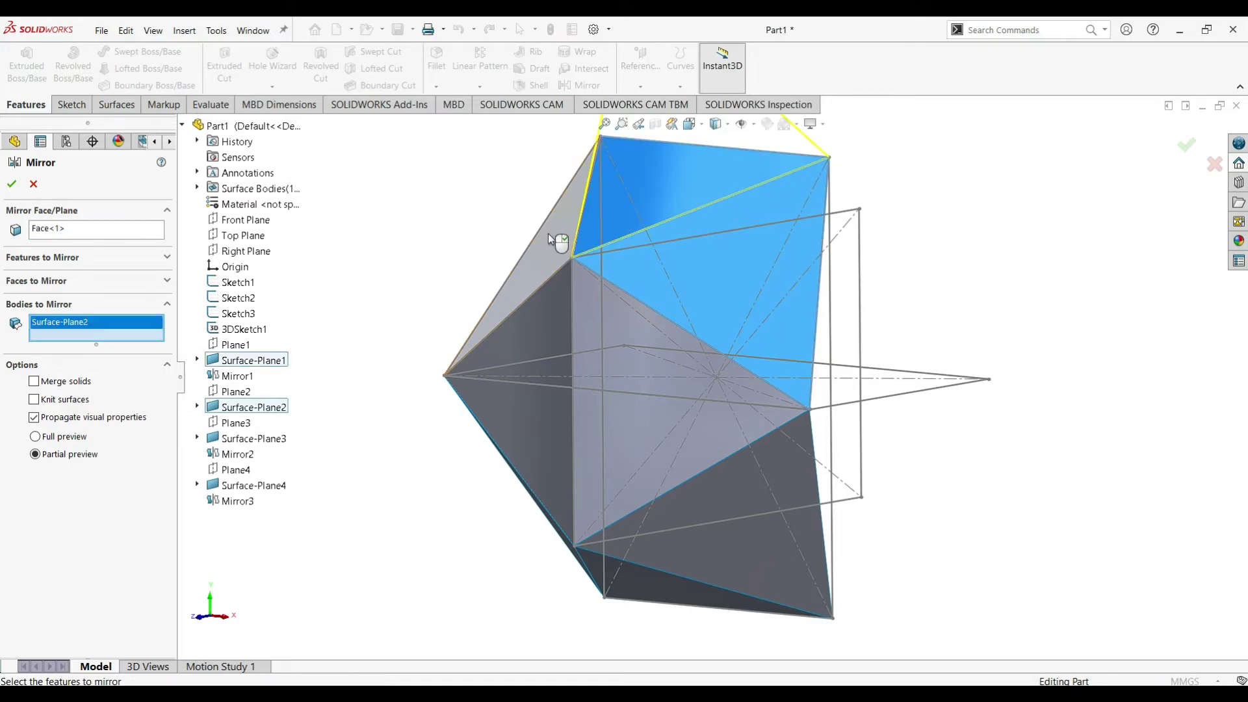
click(593, 296)
click(545, 325)
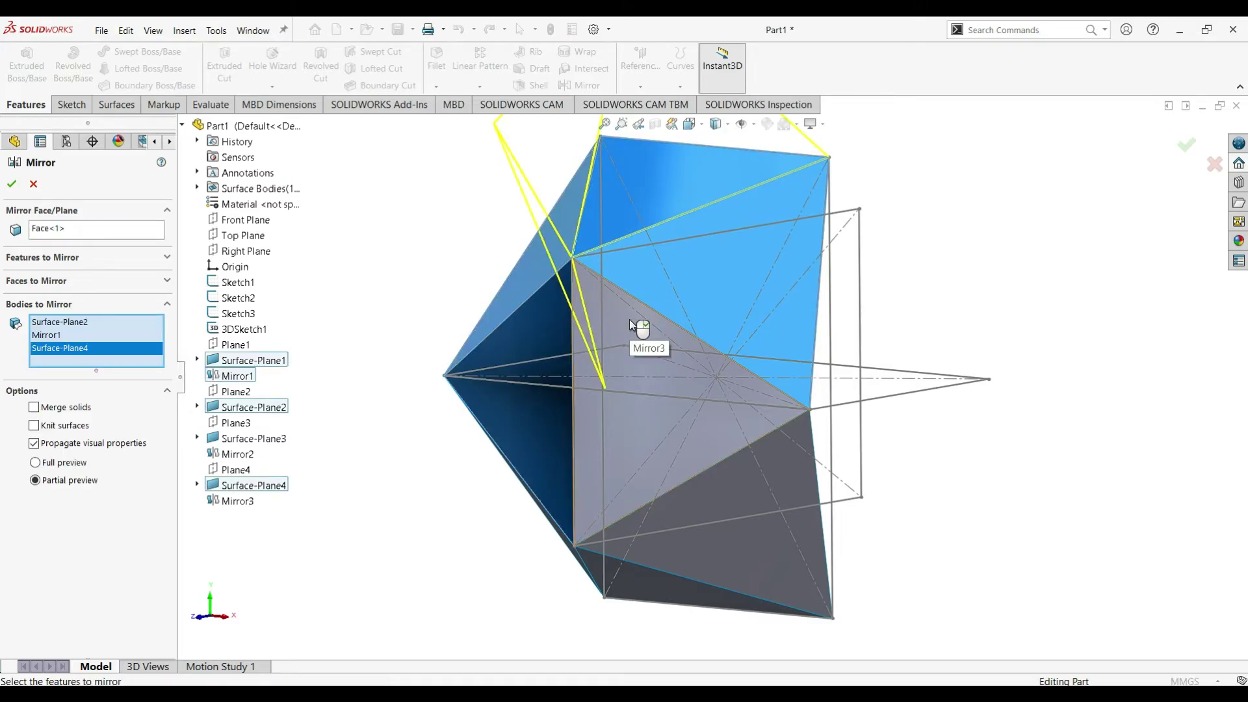
click(629, 320)
click(749, 543)
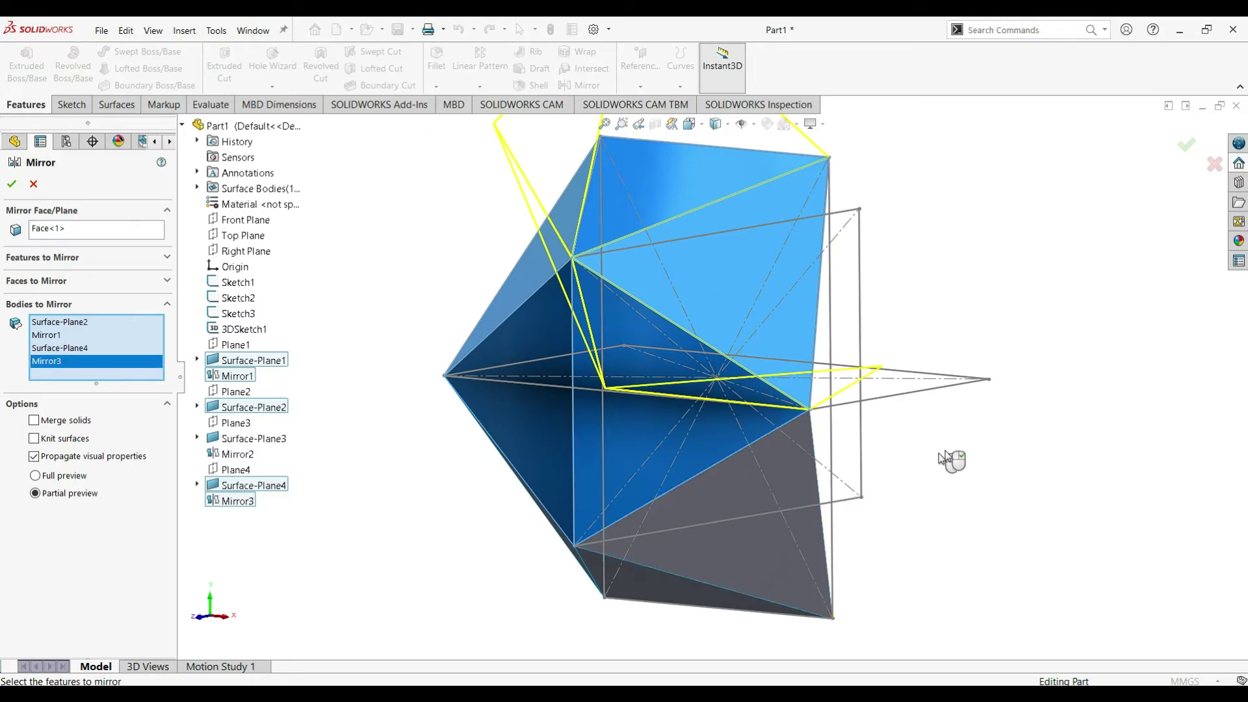
mouse_move(989, 447)
middle_down()
mouse_move(1053, 328)
mouse_move(916, 406)
mouse_move(946, 456)
mouse_move(940, 497)
mouse_move(907, 529)
mouse_move(839, 516)
mouse_move(879, 490)
mouse_move(811, 460)
mouse_move(827, 529)
mouse_move(786, 519)
mouse_move(858, 502)
mouse_move(813, 522)
mouse_move(881, 484)
middle_up()
click(619, 423)
click(847, 491)
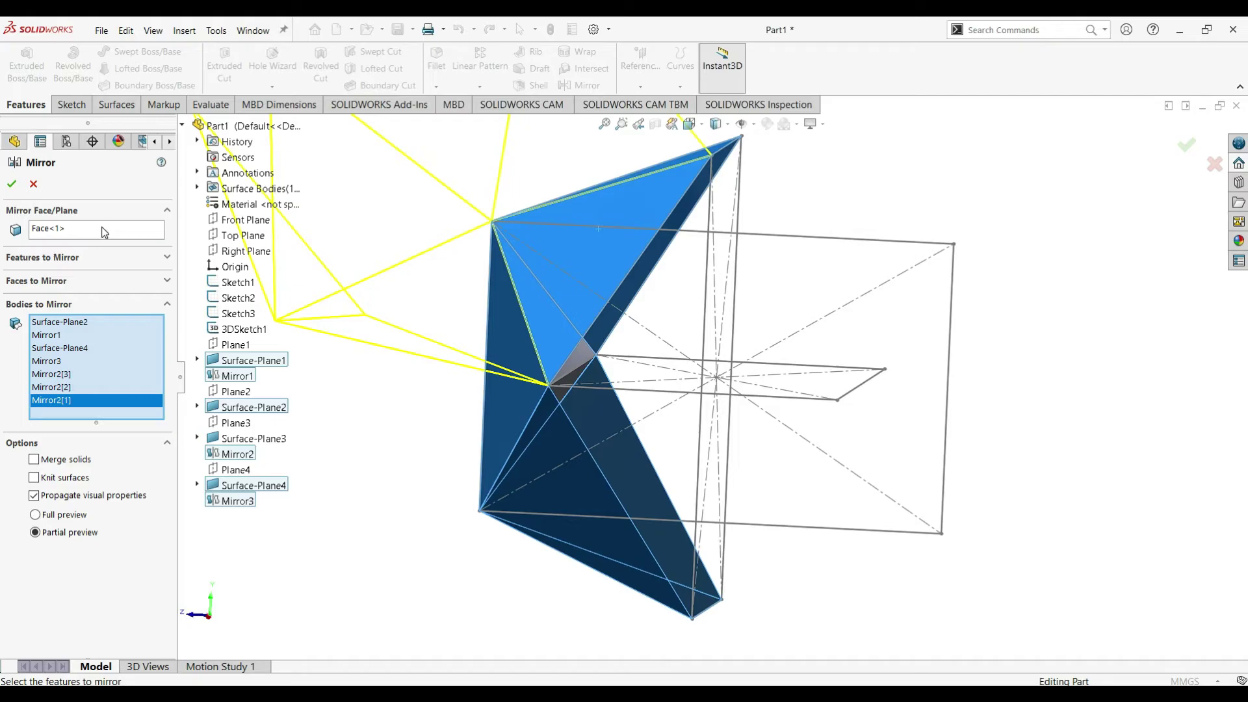
Clear the selected mirror face, add Surface-Plane1 to the bodies, and mirror all of them about the Front Plane
right_click(104, 232)
click(130, 239)
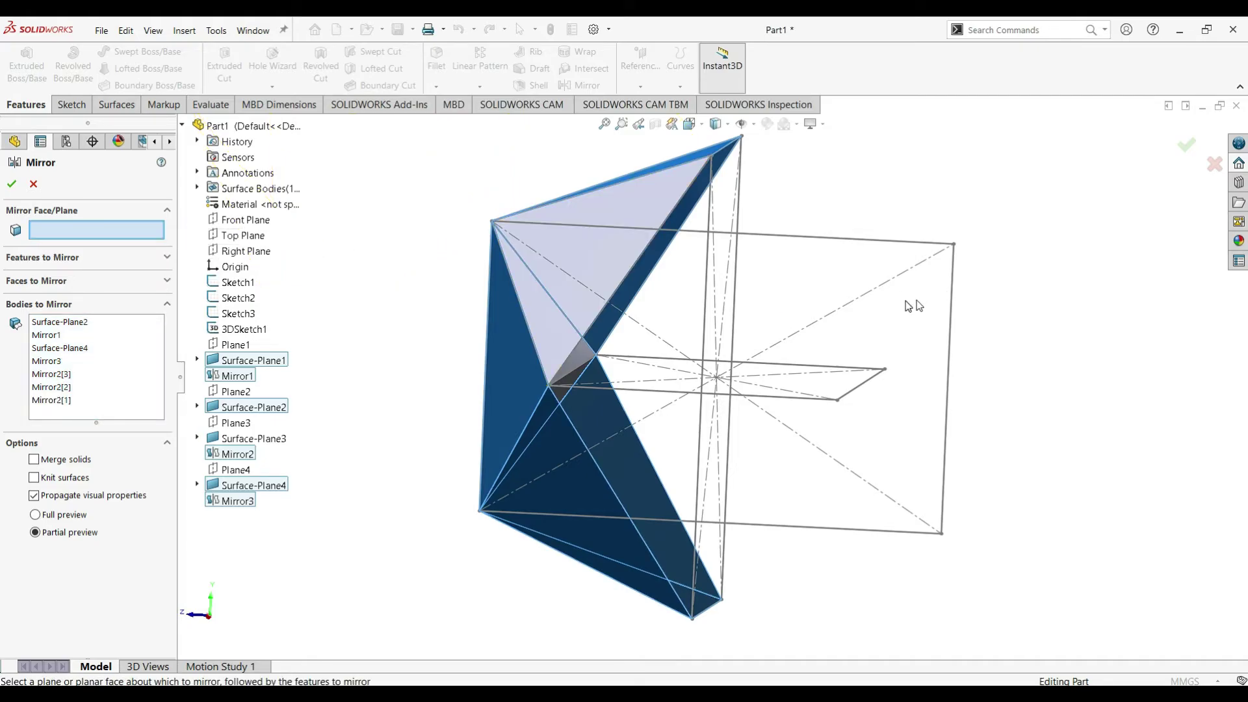
click(153, 374)
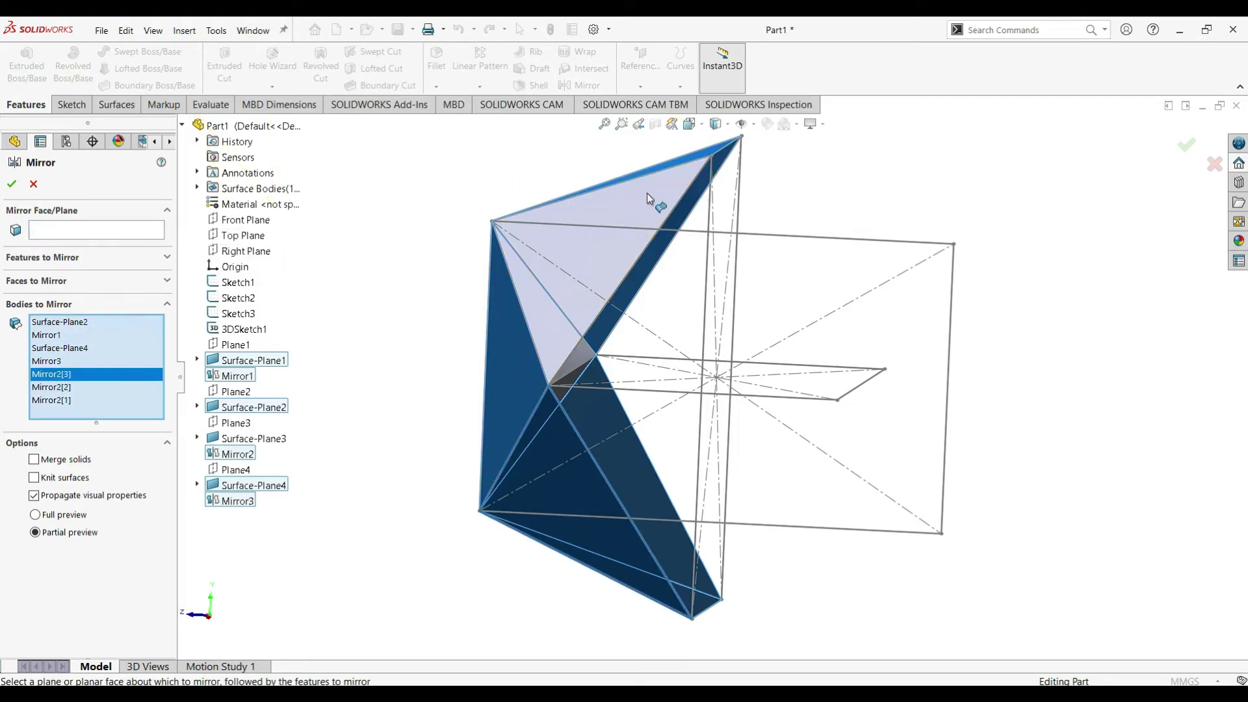
click(607, 234)
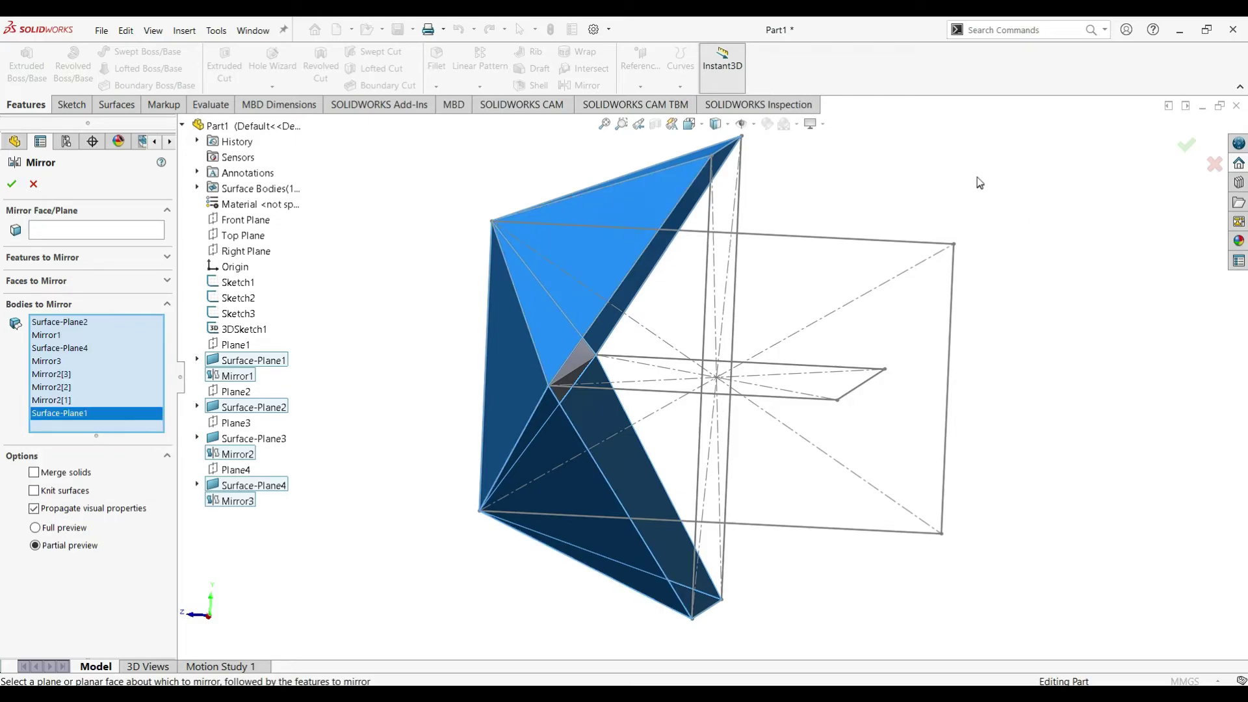
click(140, 230)
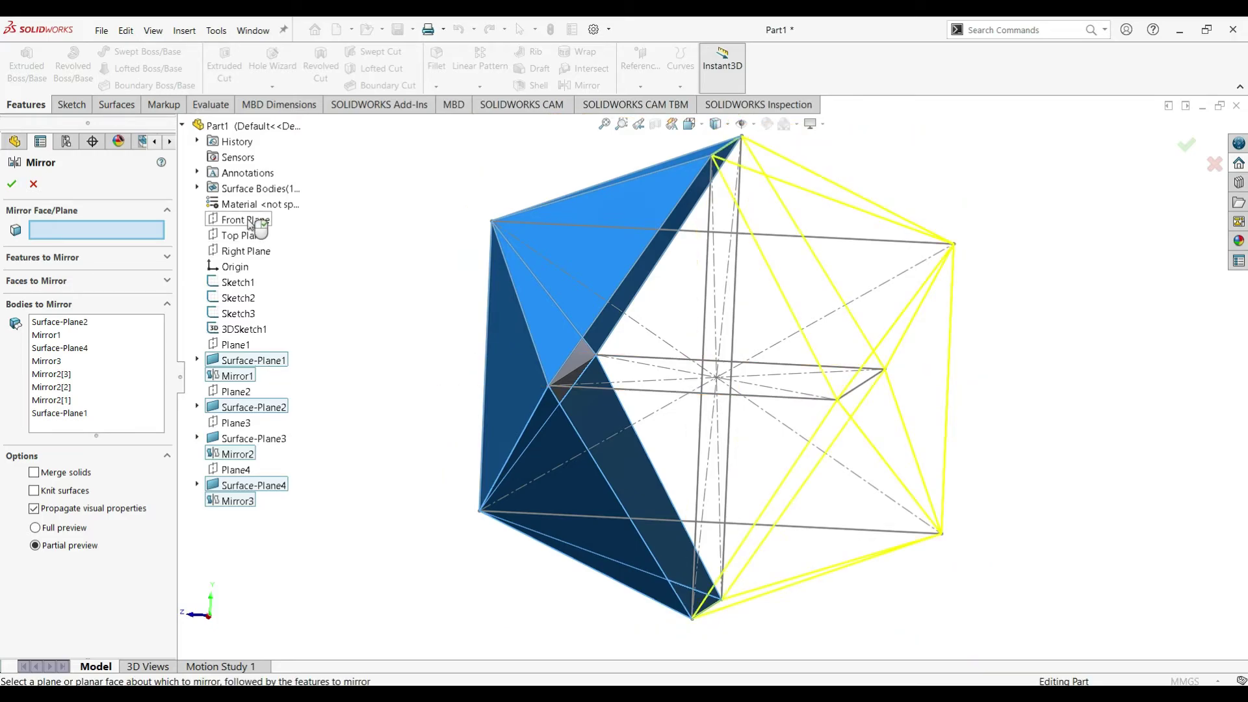
click(249, 221)
click(11, 187)
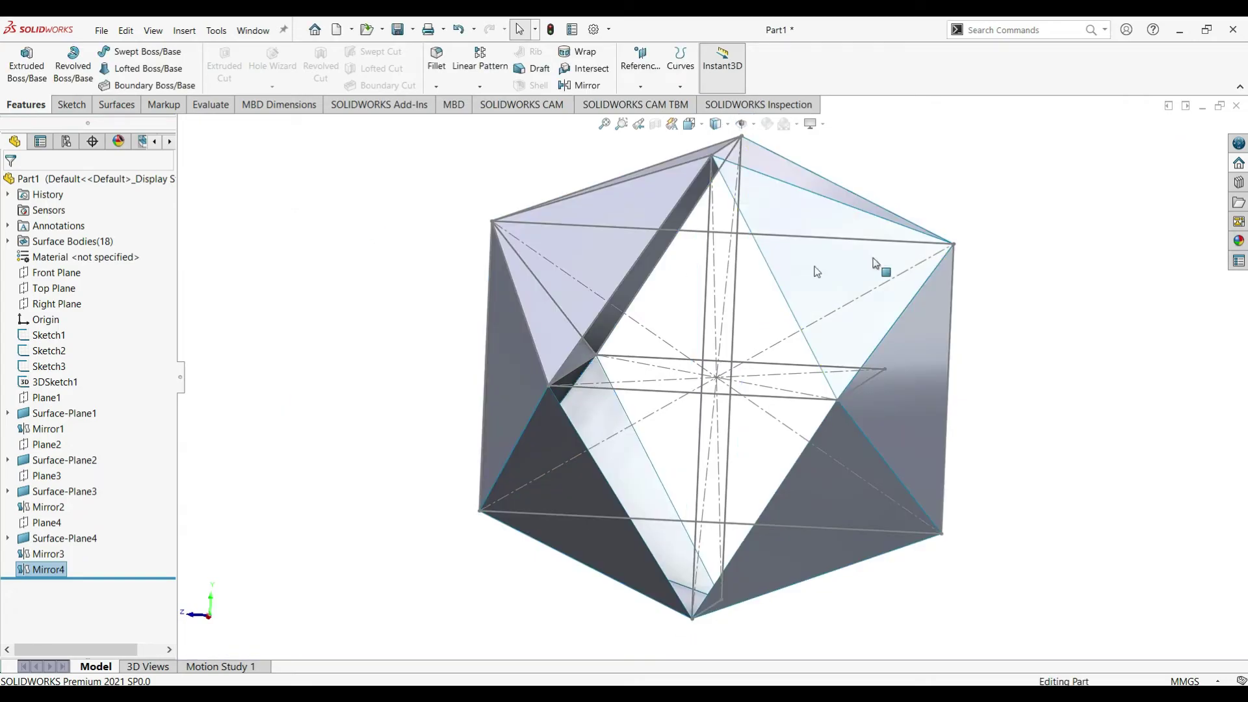
Create a reference plane through the upper vertex of the open side gap and the two end vertices of the horizontal rectangle's side edge
middle_drag(1012, 213, 1014, 318)
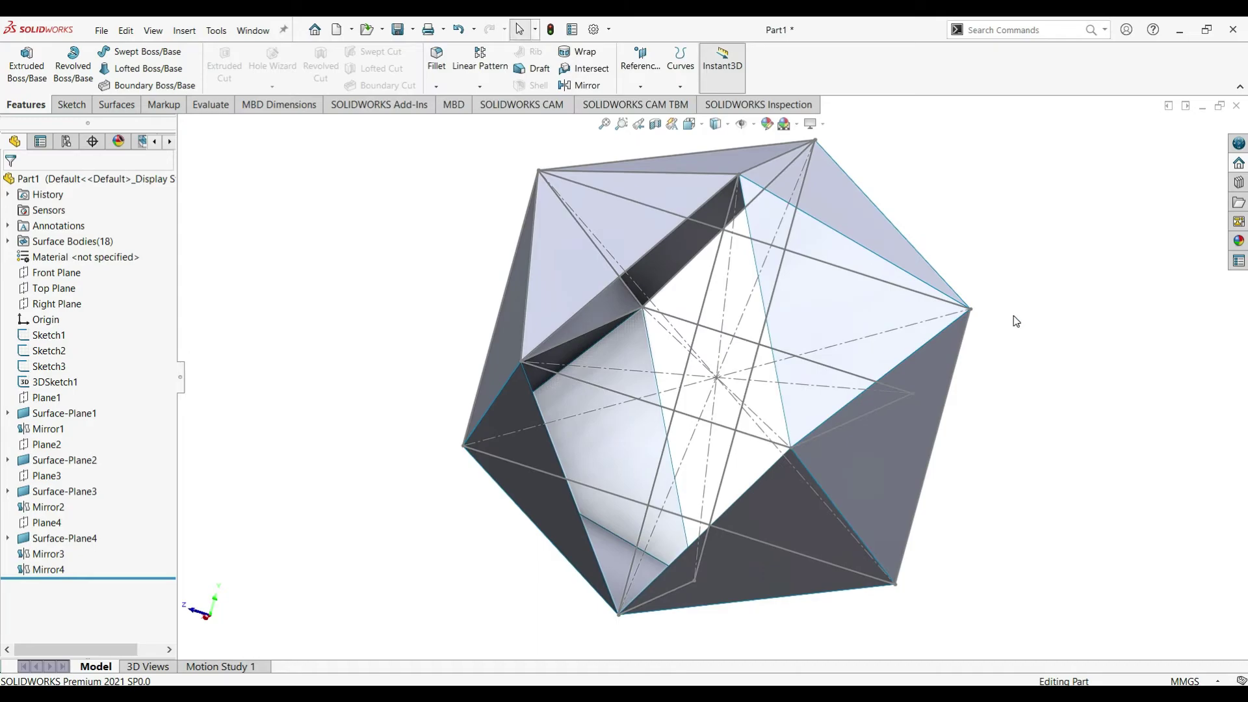
click(628, 76)
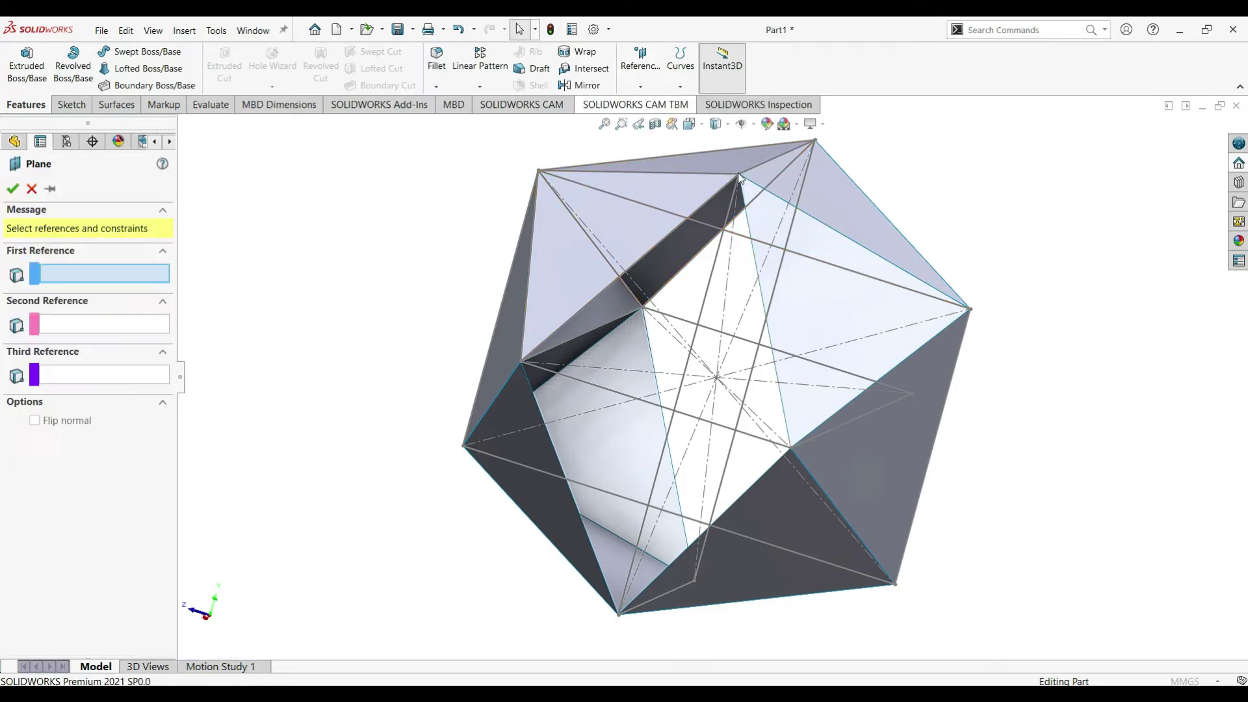
click(738, 175)
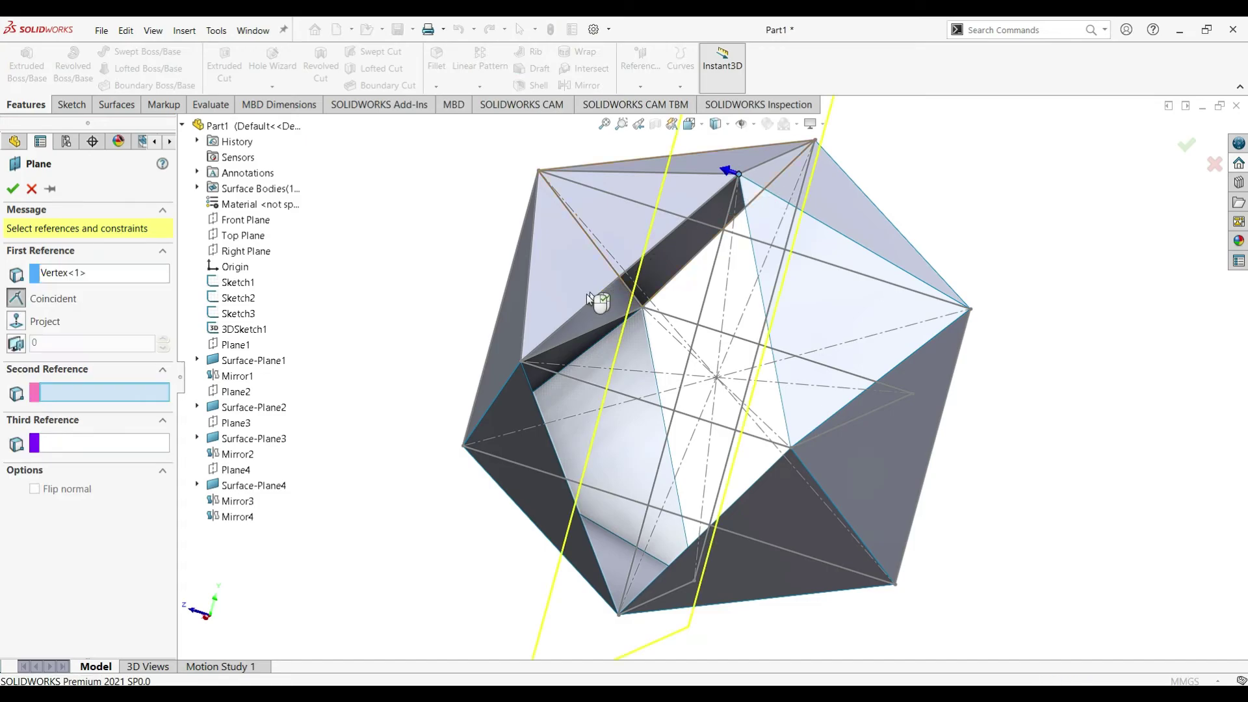
click(522, 362)
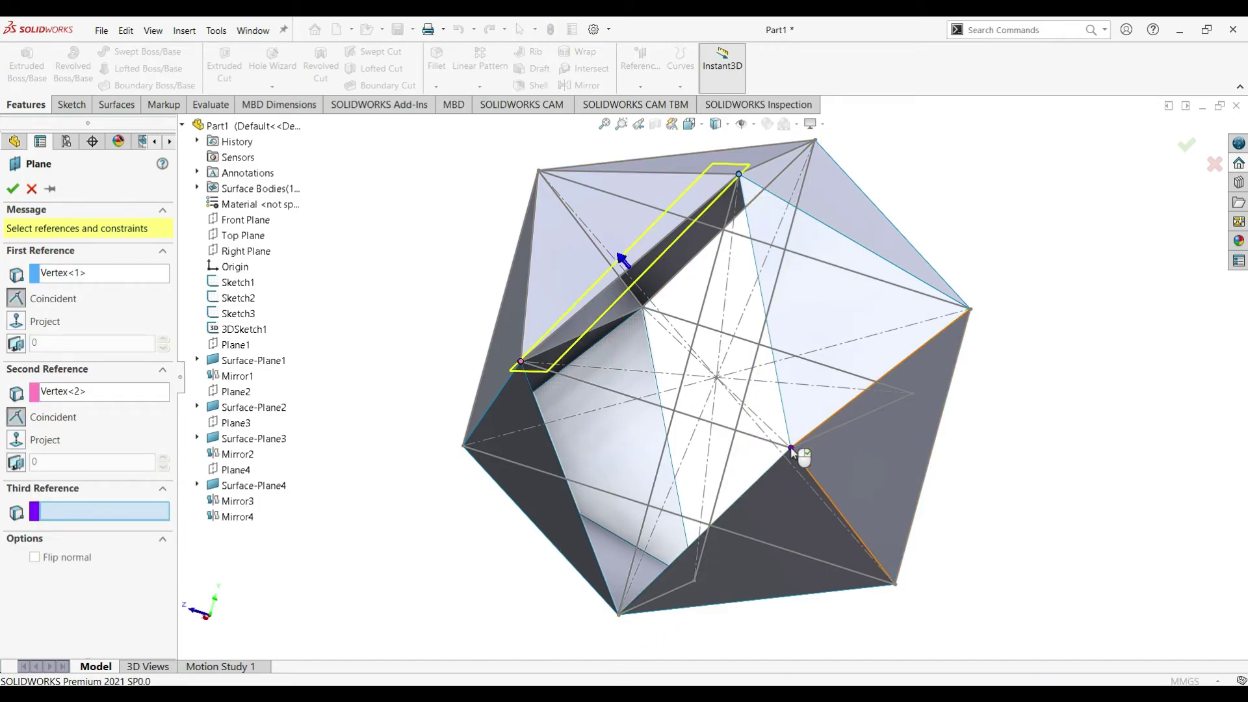
click(791, 449)
click(13, 188)
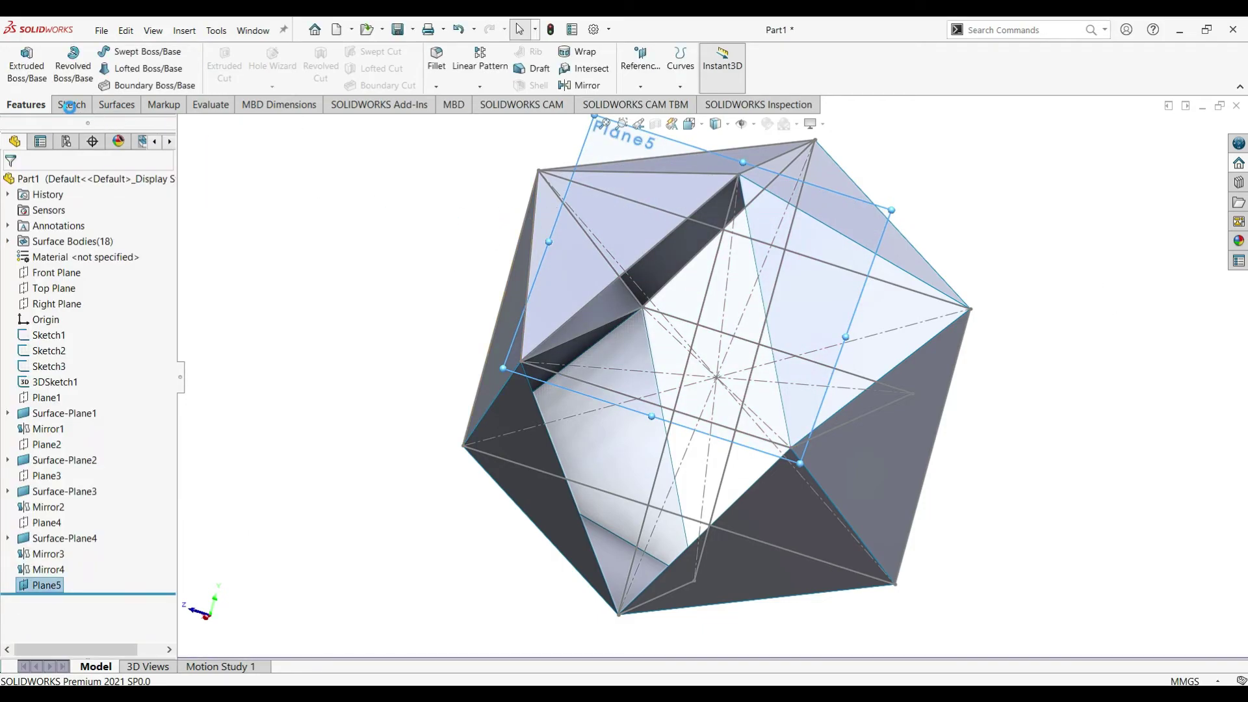
Sketch on Plane5 and convert the two sloping gap edges and the horizontal rectangle's side line into a closed triangle
click(70, 107)
click(36, 76)
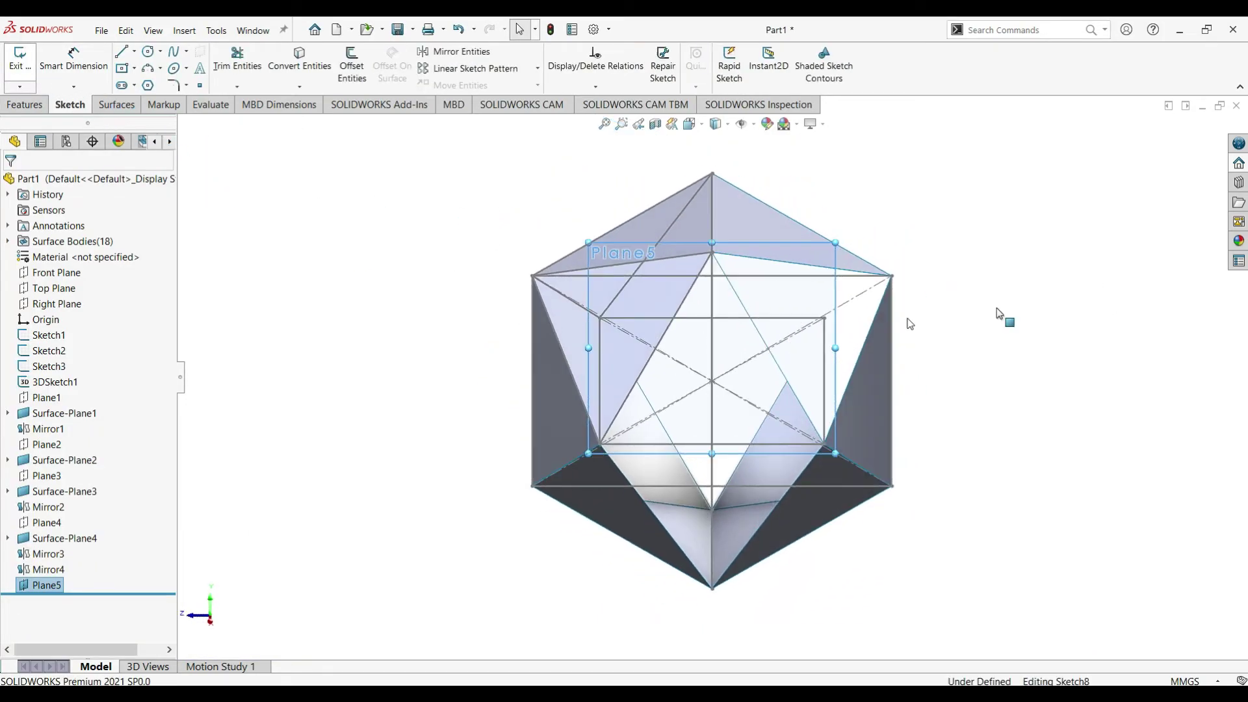
click(991, 200)
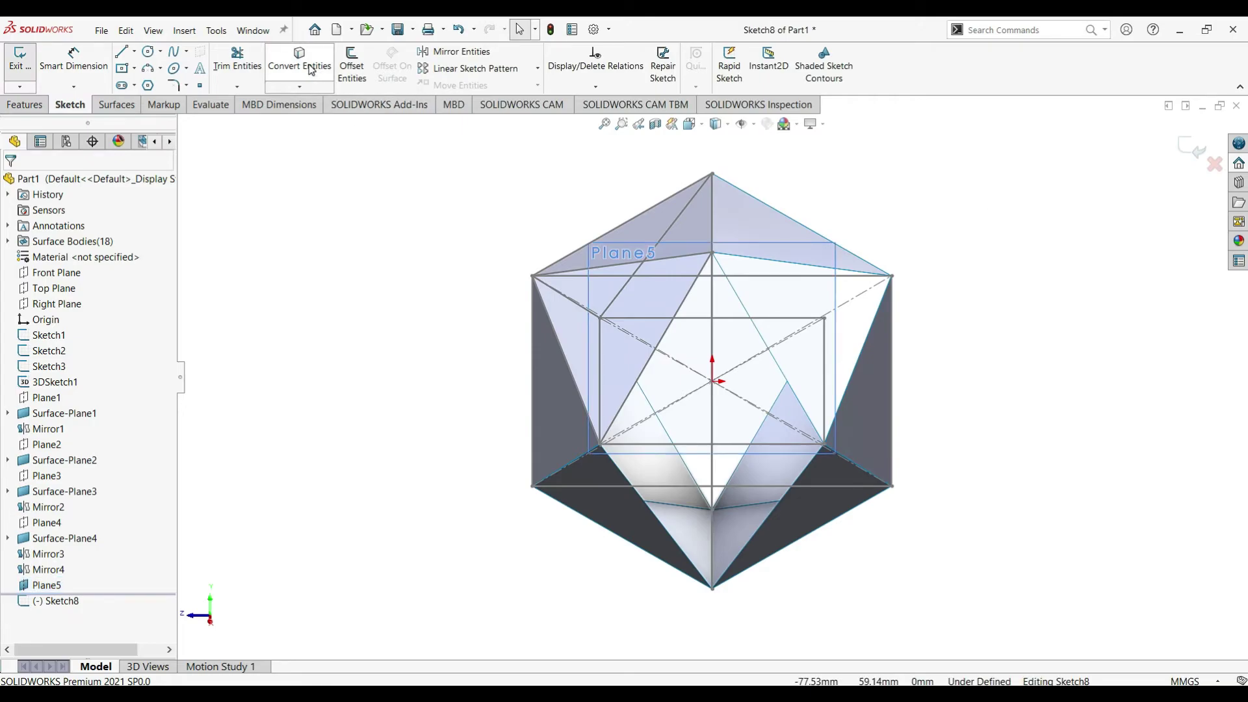
click(311, 71)
click(691, 289)
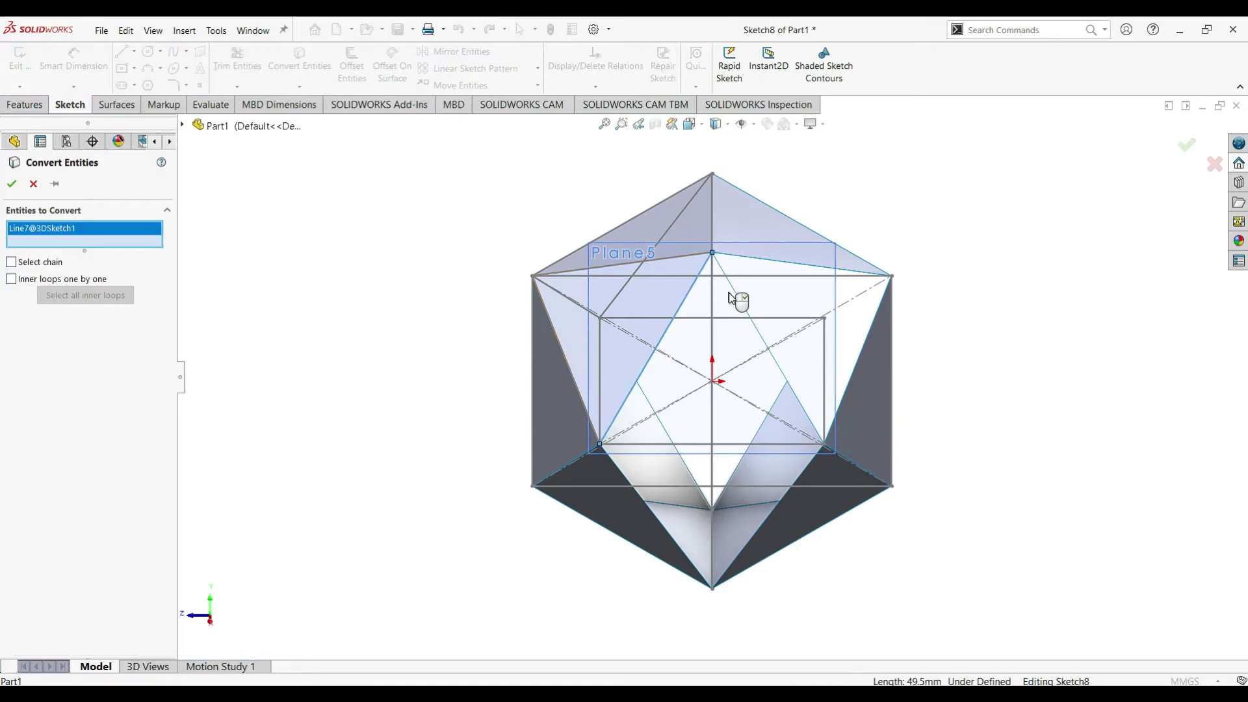
click(743, 304)
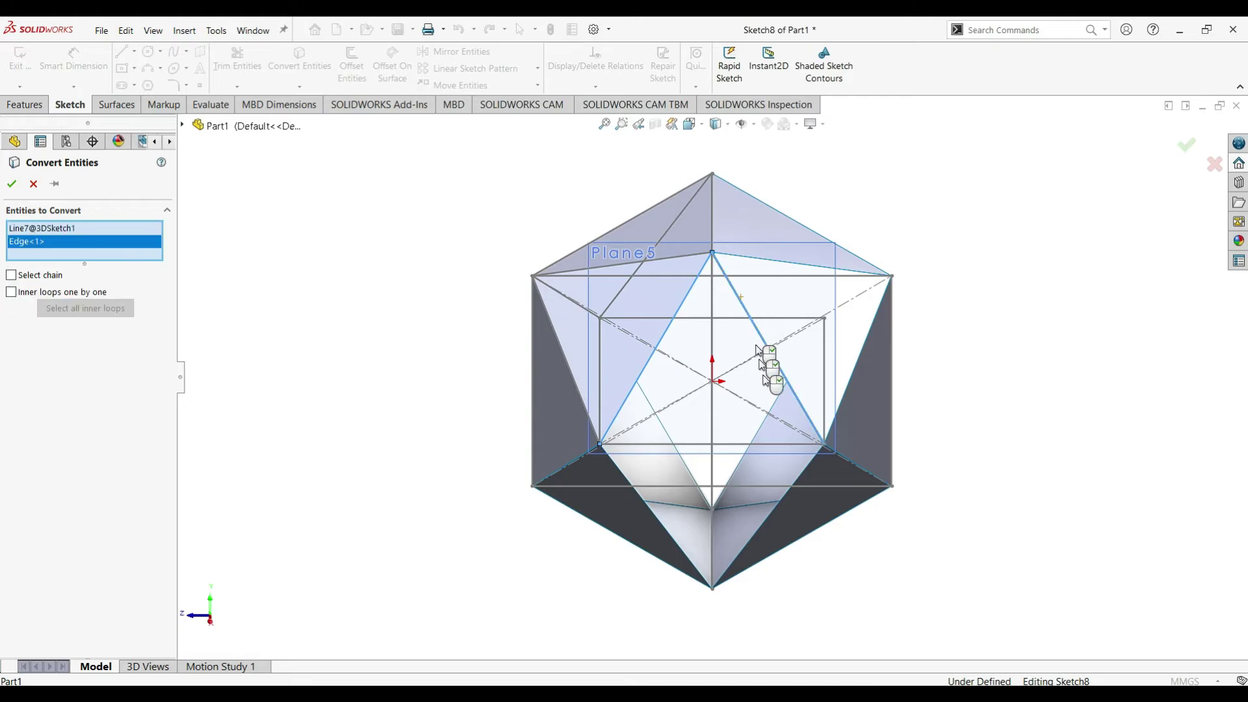
click(759, 445)
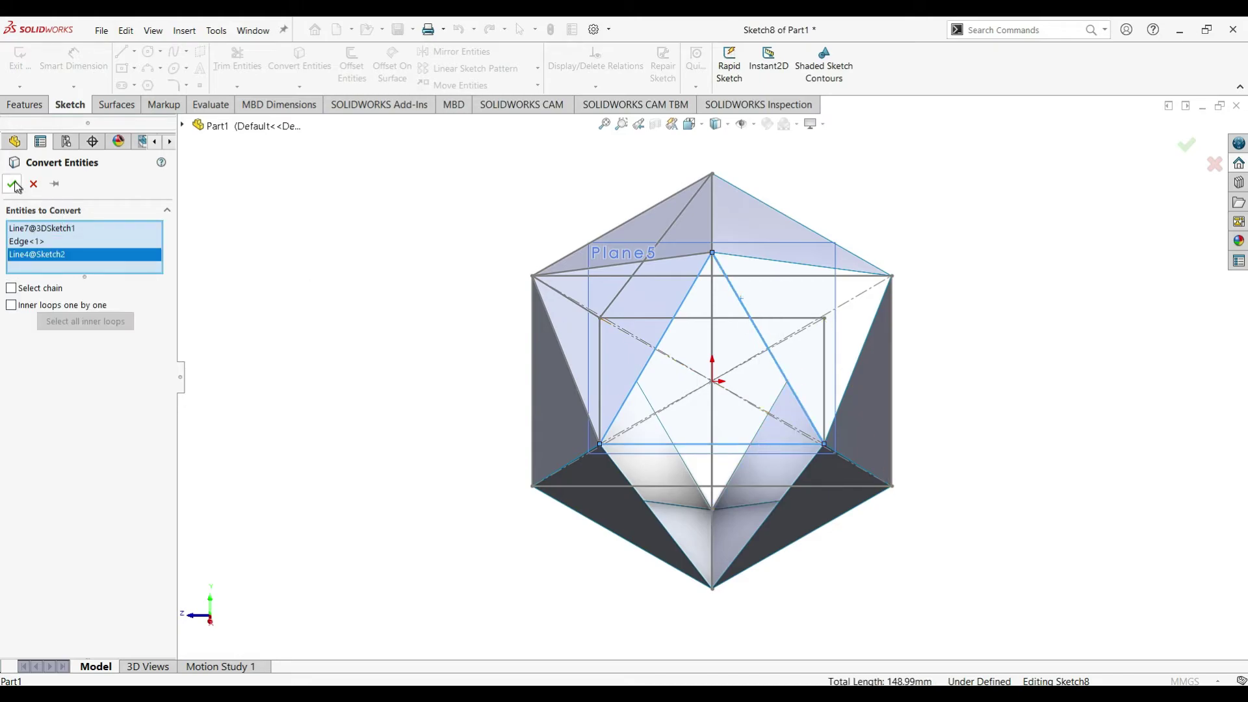
click(14, 185)
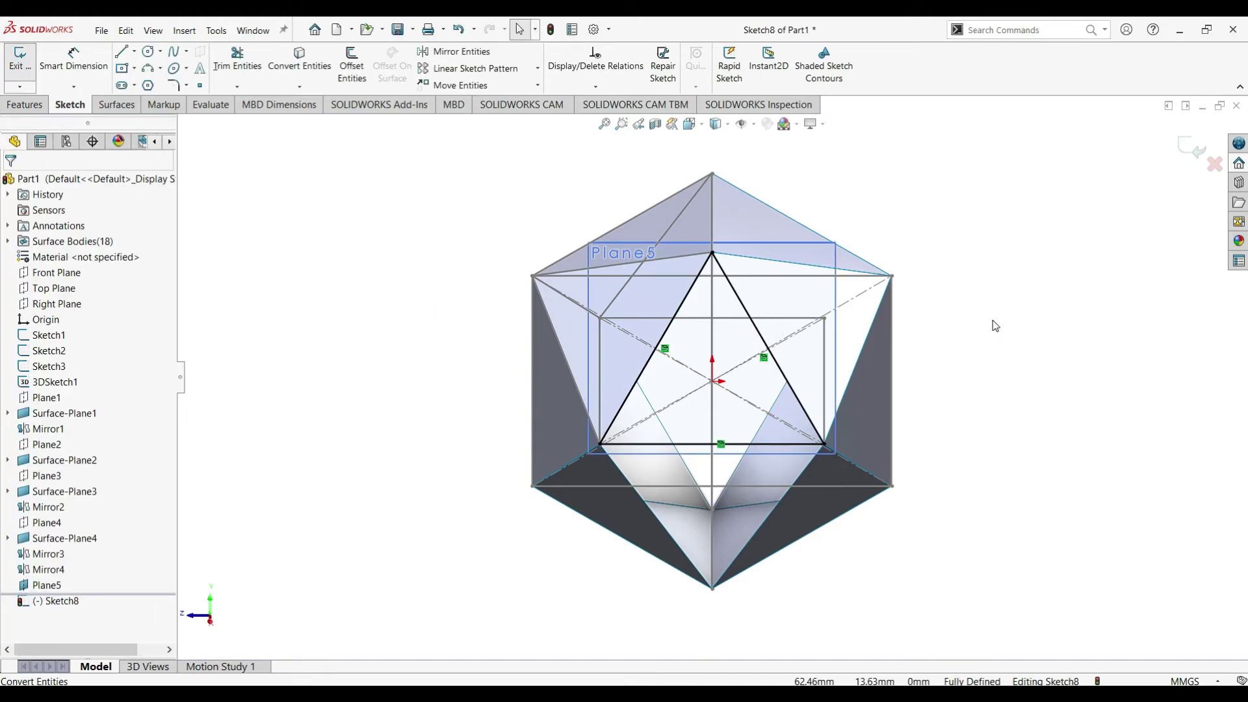
Create a planar surface from the converted triangle sketch on Plane5
click(116, 105)
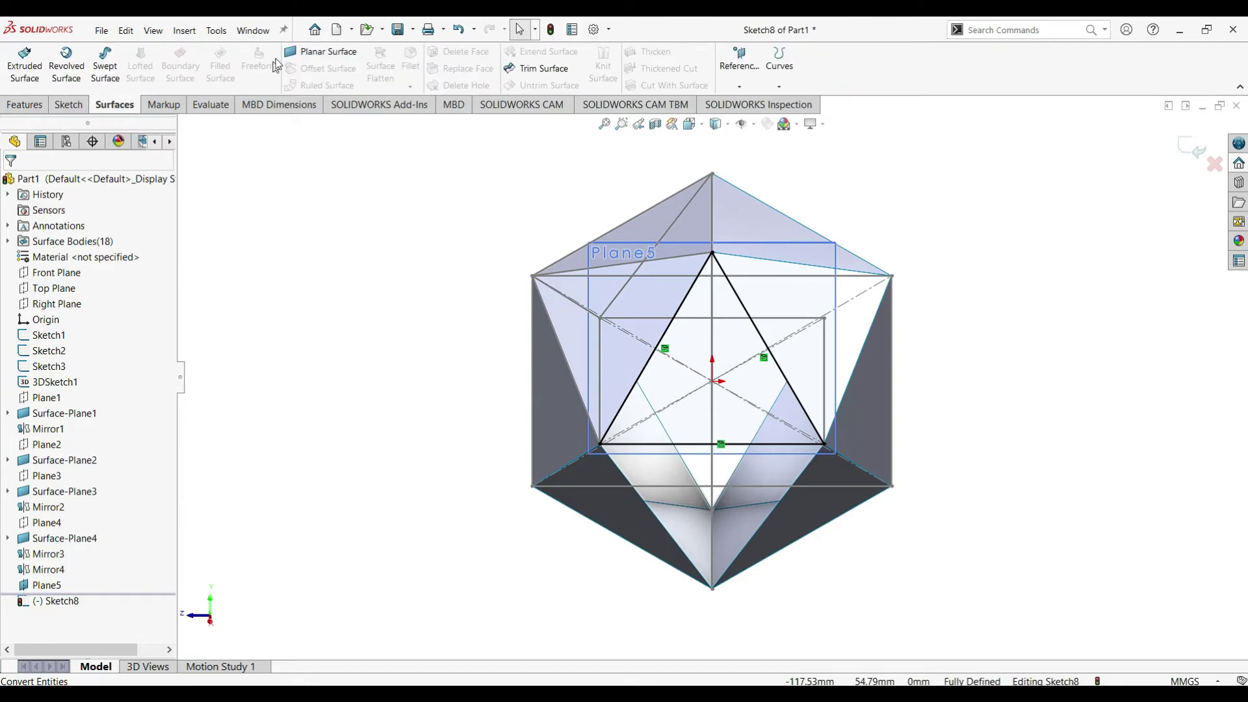
click(319, 52)
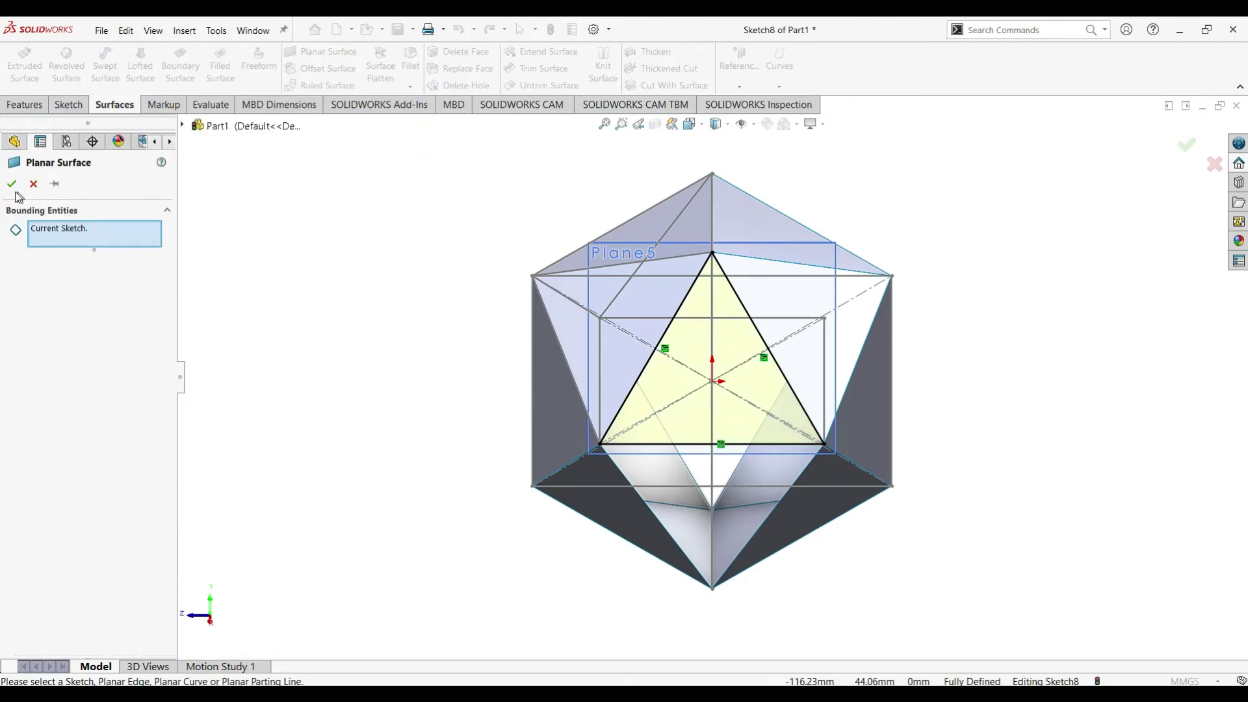
click(12, 184)
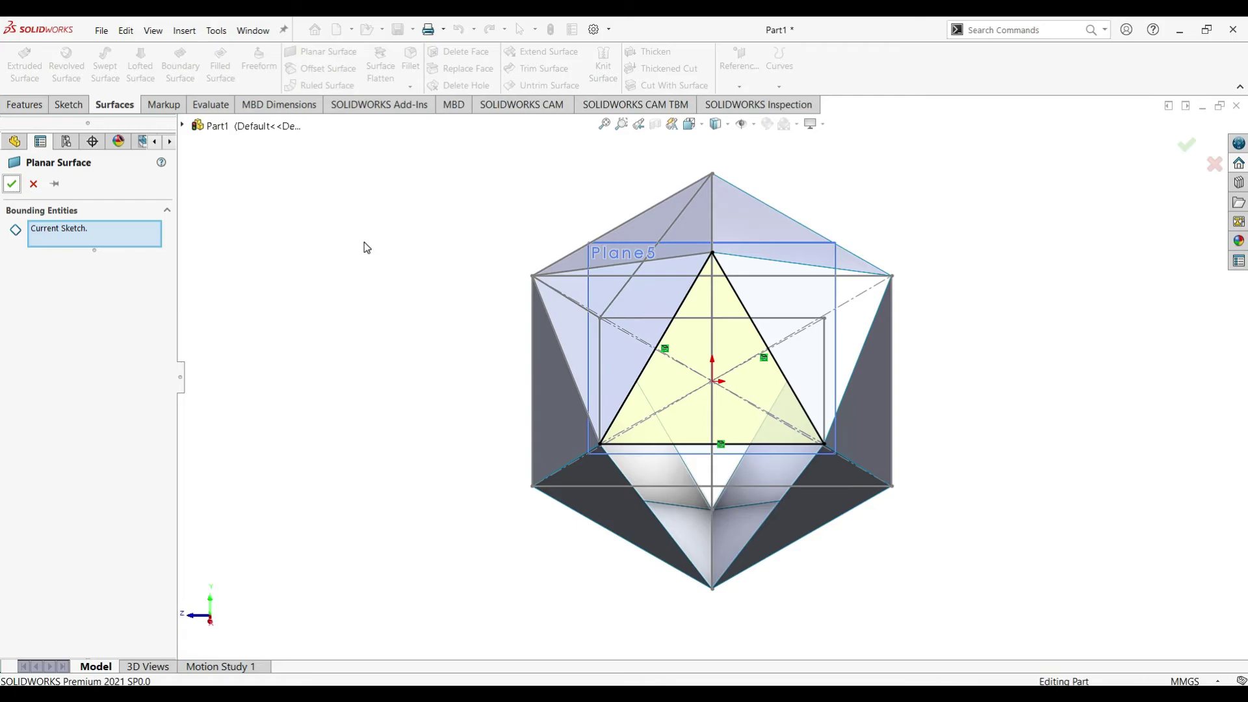
Hide the reference plane Plane5
middle_drag(933, 248, 897, 215)
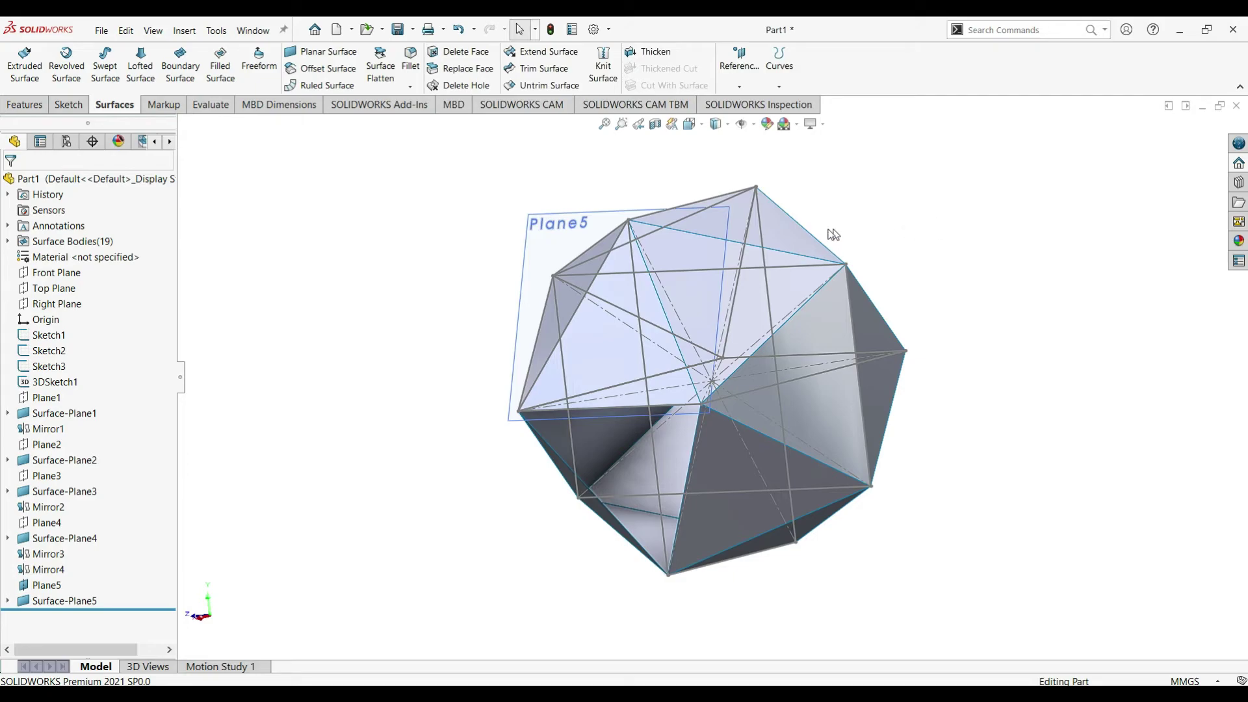
click(542, 229)
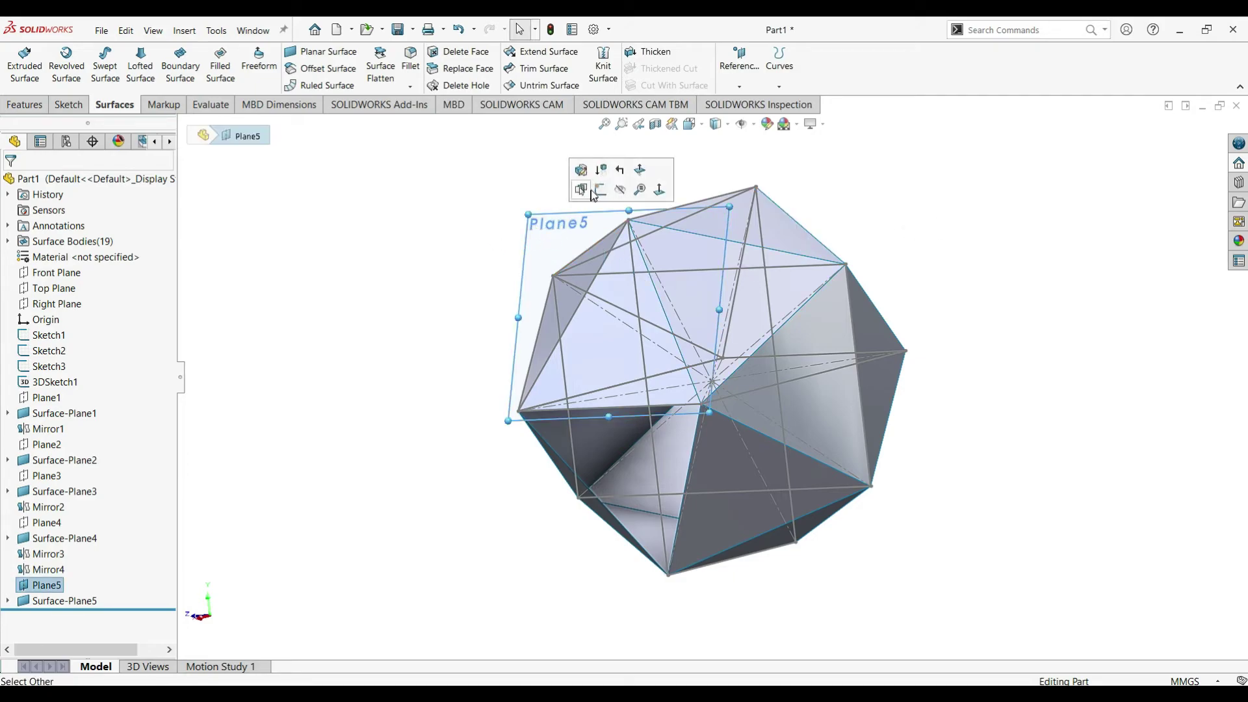
click(591, 190)
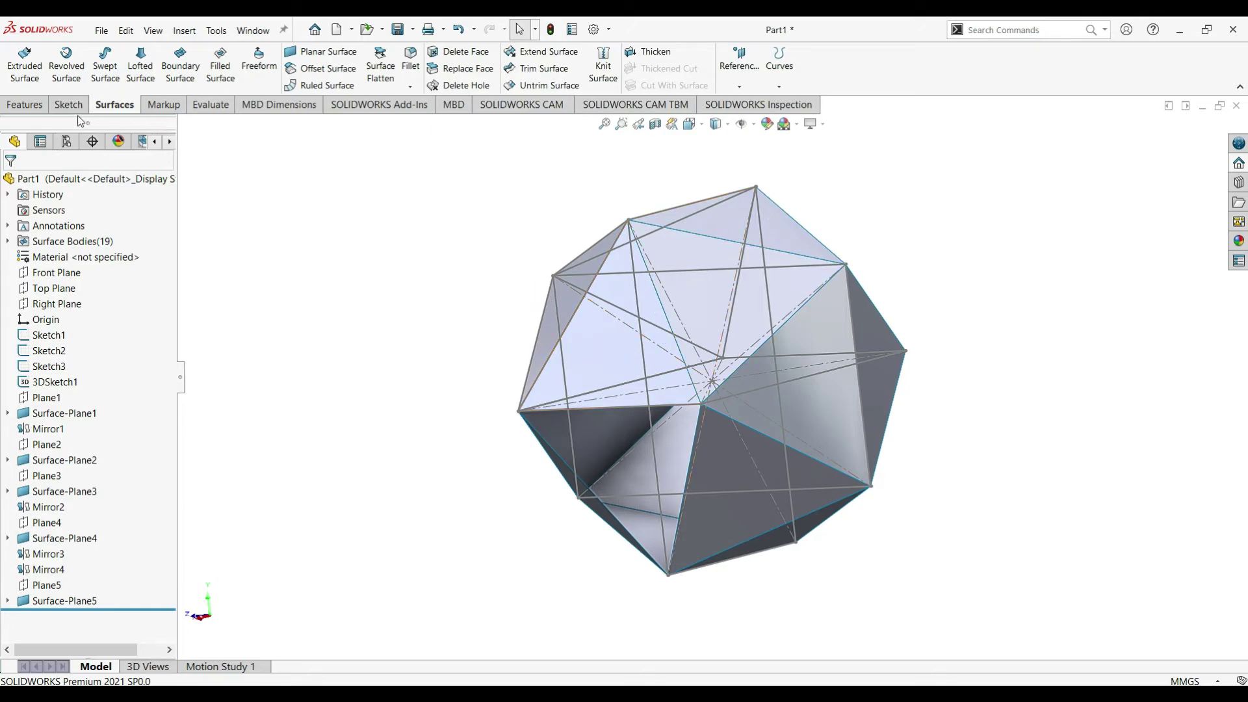
Mirror the Surface-Plane5 body about the Top Plane
click(32, 106)
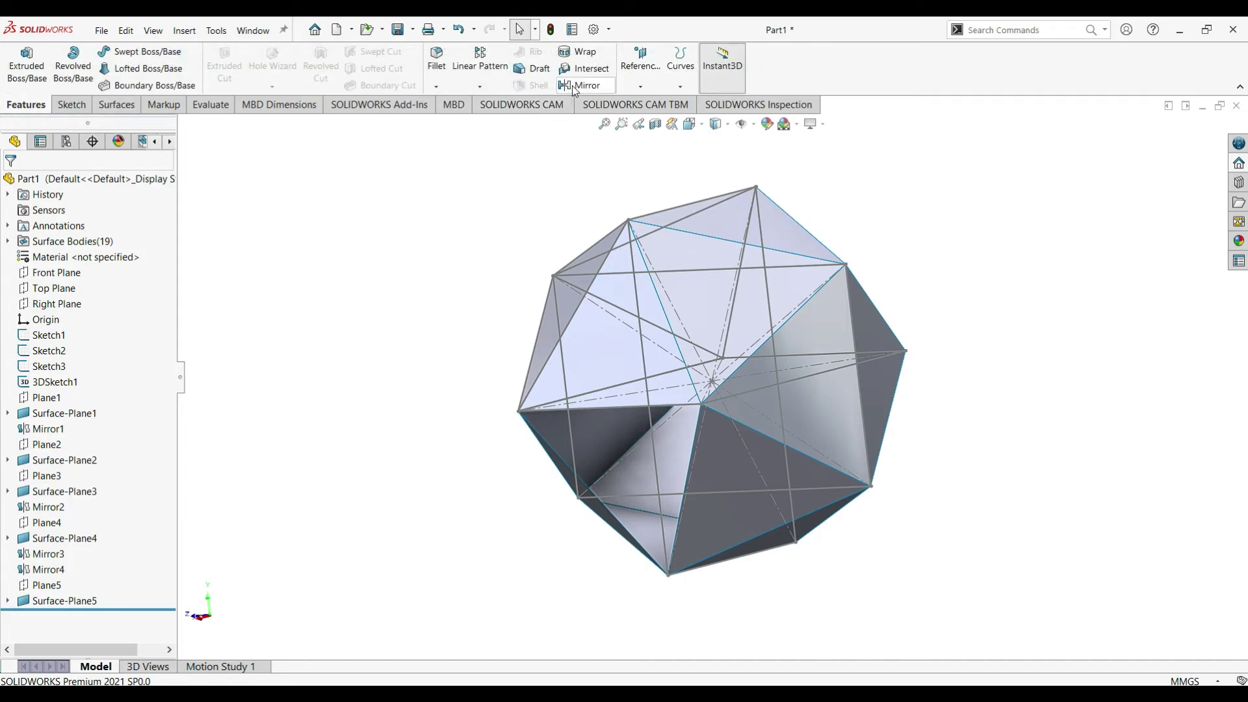
click(572, 84)
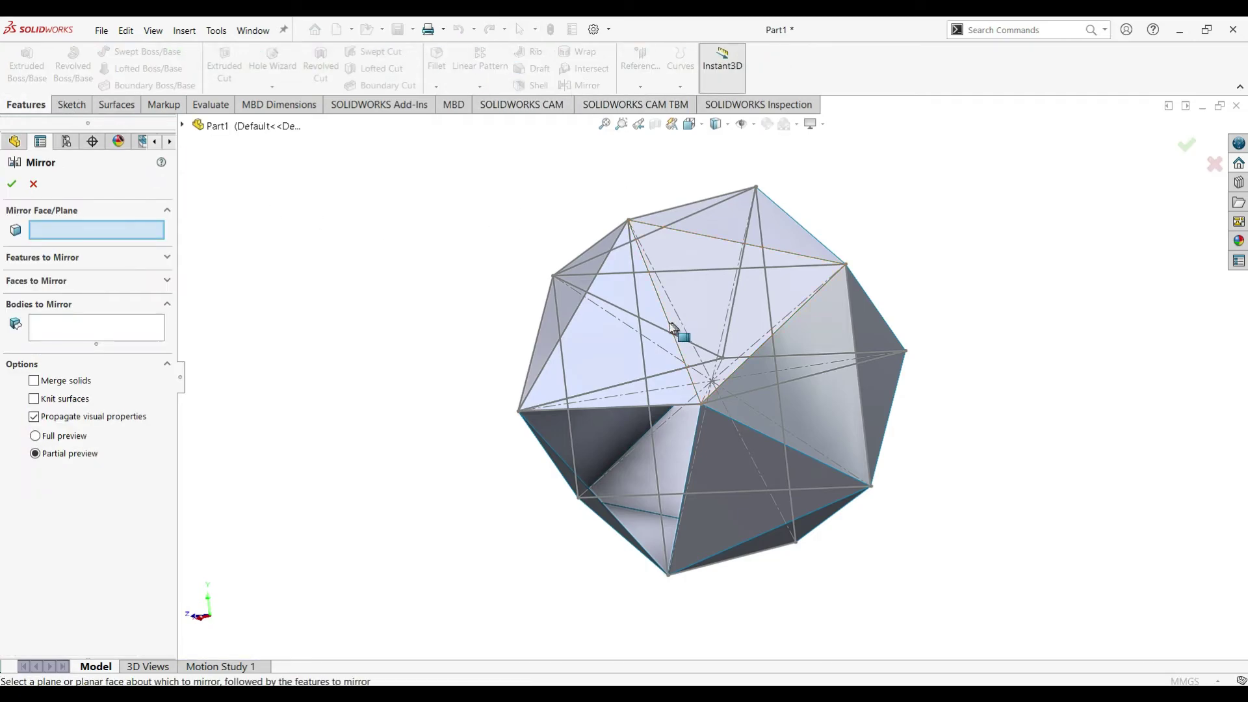
click(123, 335)
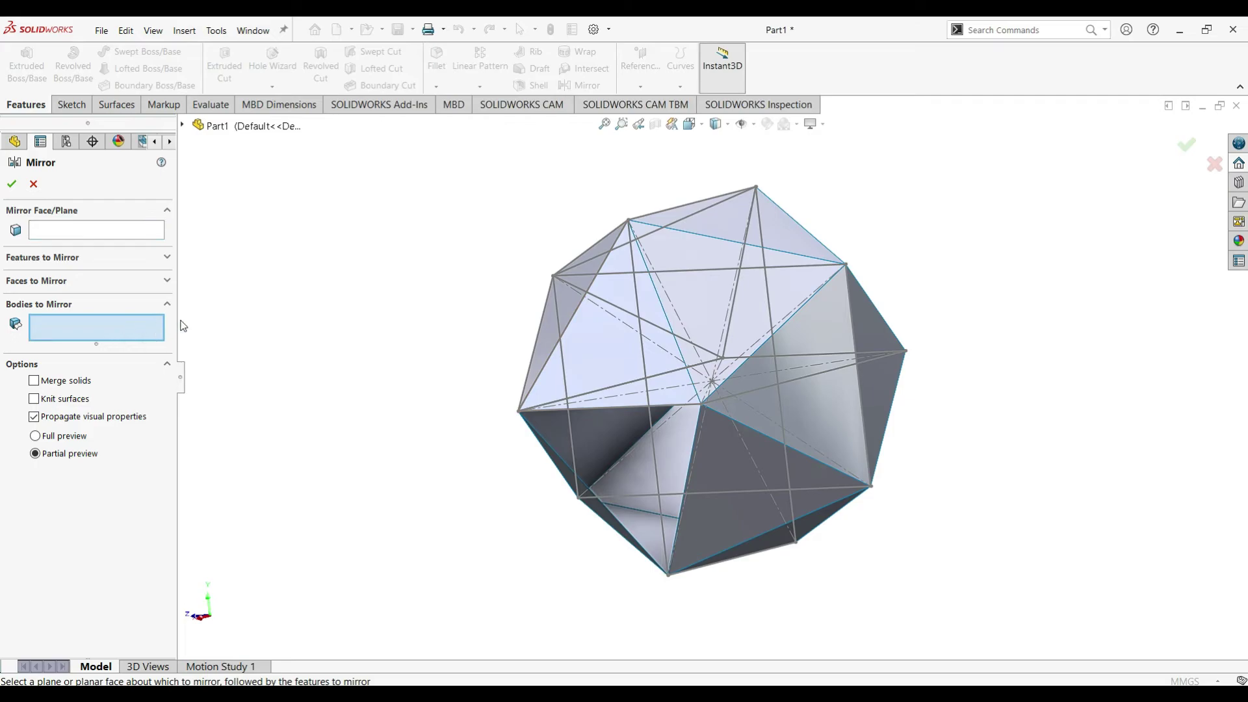
click(640, 285)
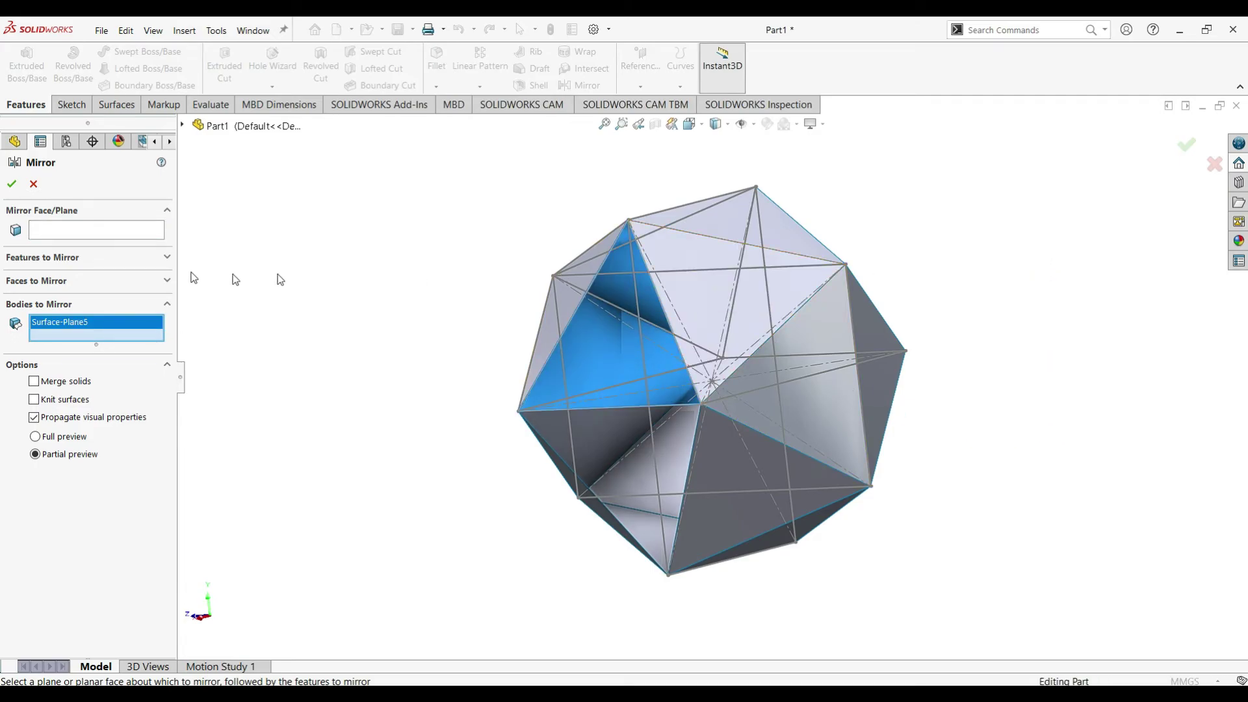
click(109, 232)
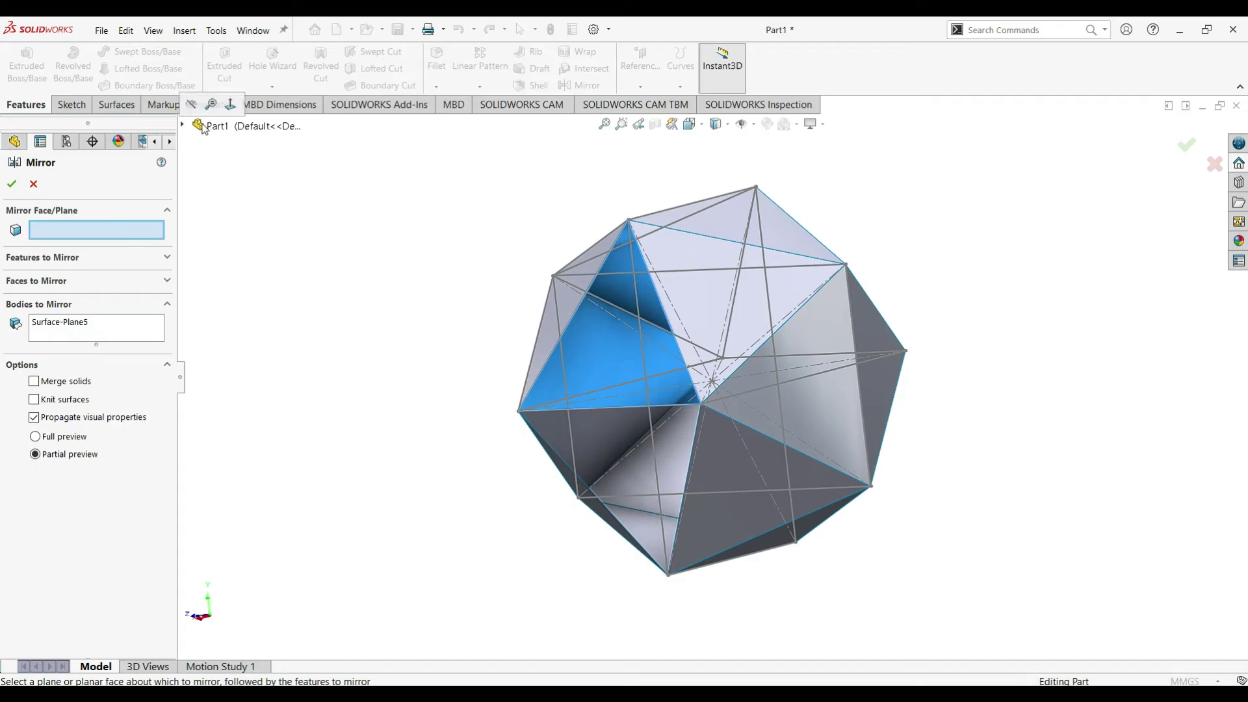
click(185, 126)
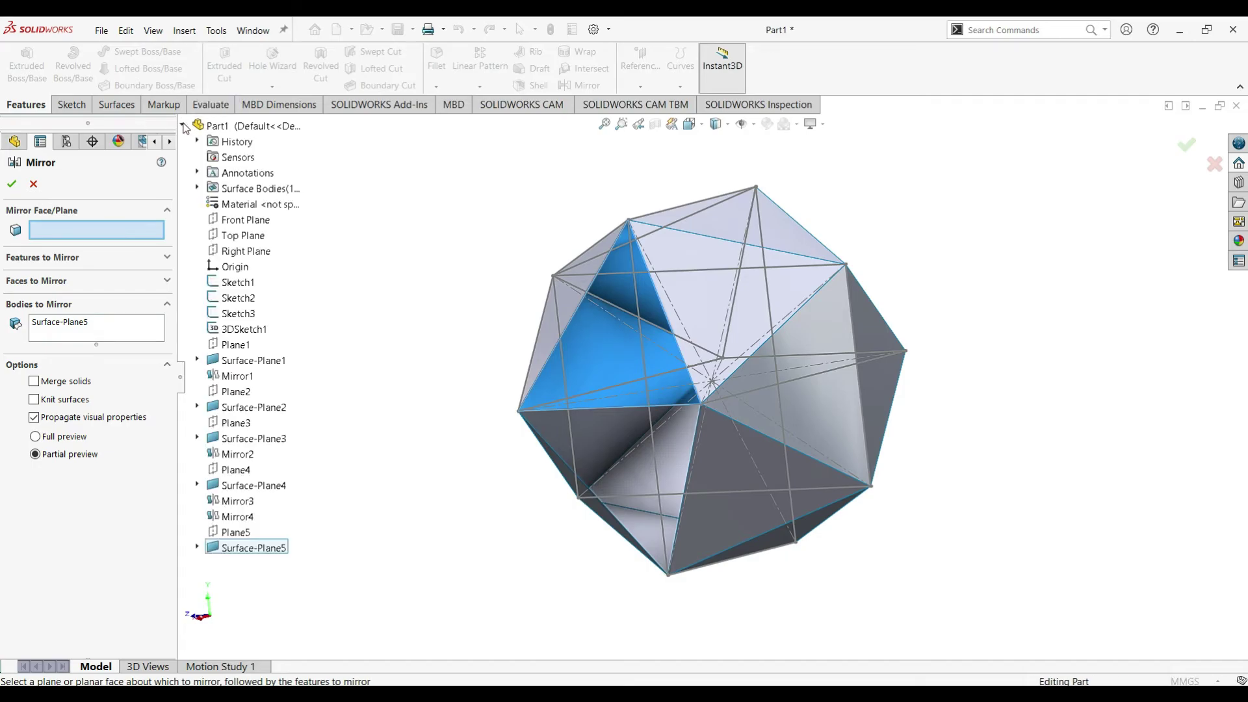
click(245, 240)
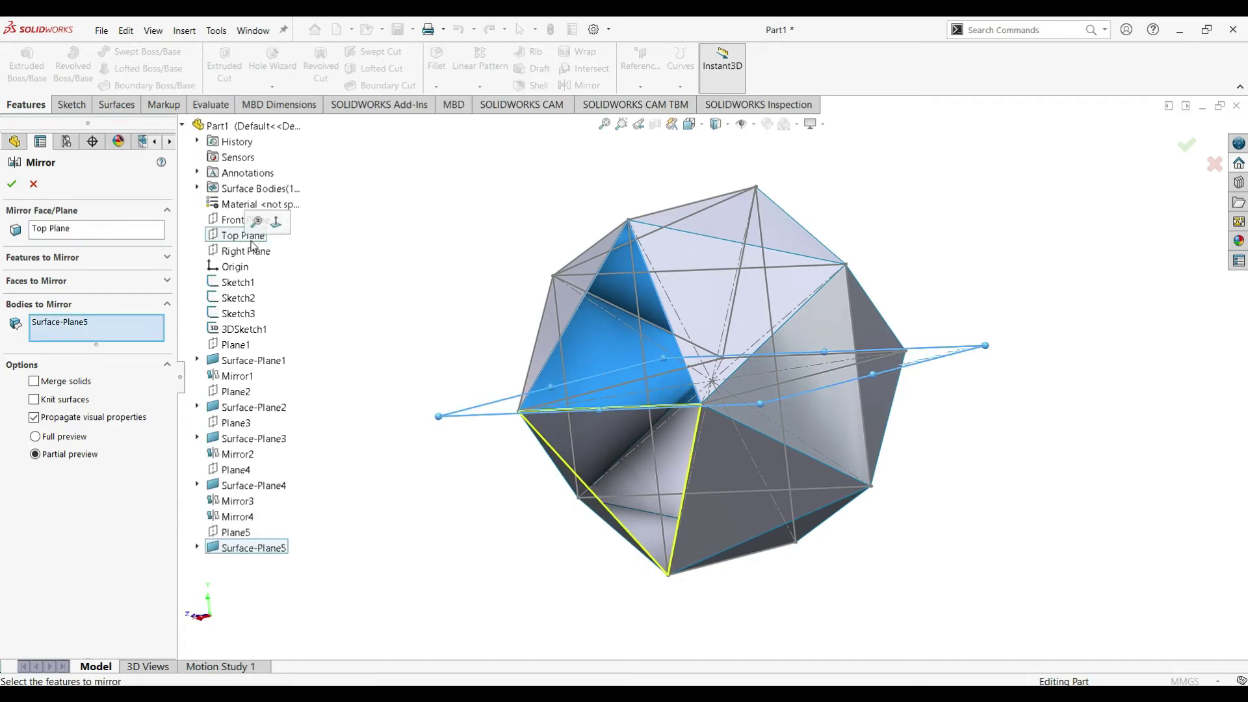
click(11, 185)
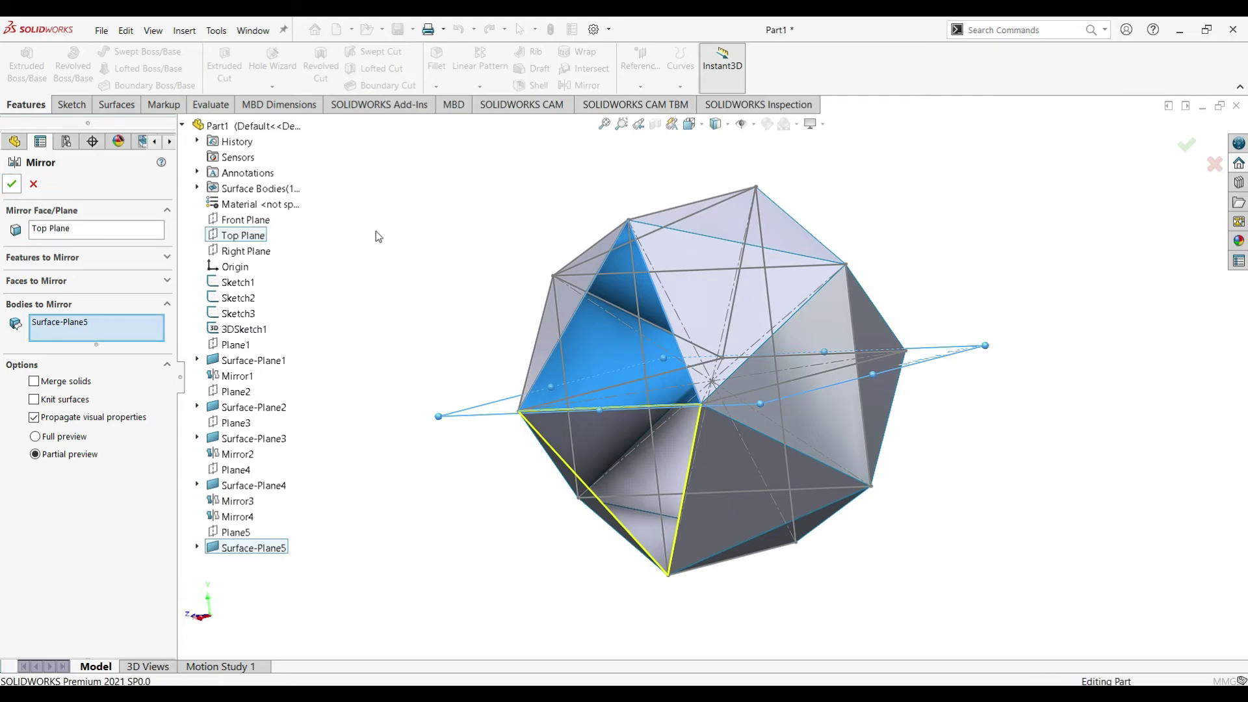
Mirror the Surface-Plane5 and Mirror5 bodies about the Right Plane to close the opposite side gap
mouse_move(900, 195)
middle_down()
mouse_move(889, 223)
mouse_move(927, 218)
mouse_move(932, 182)
mouse_move(918, 187)
middle_up()
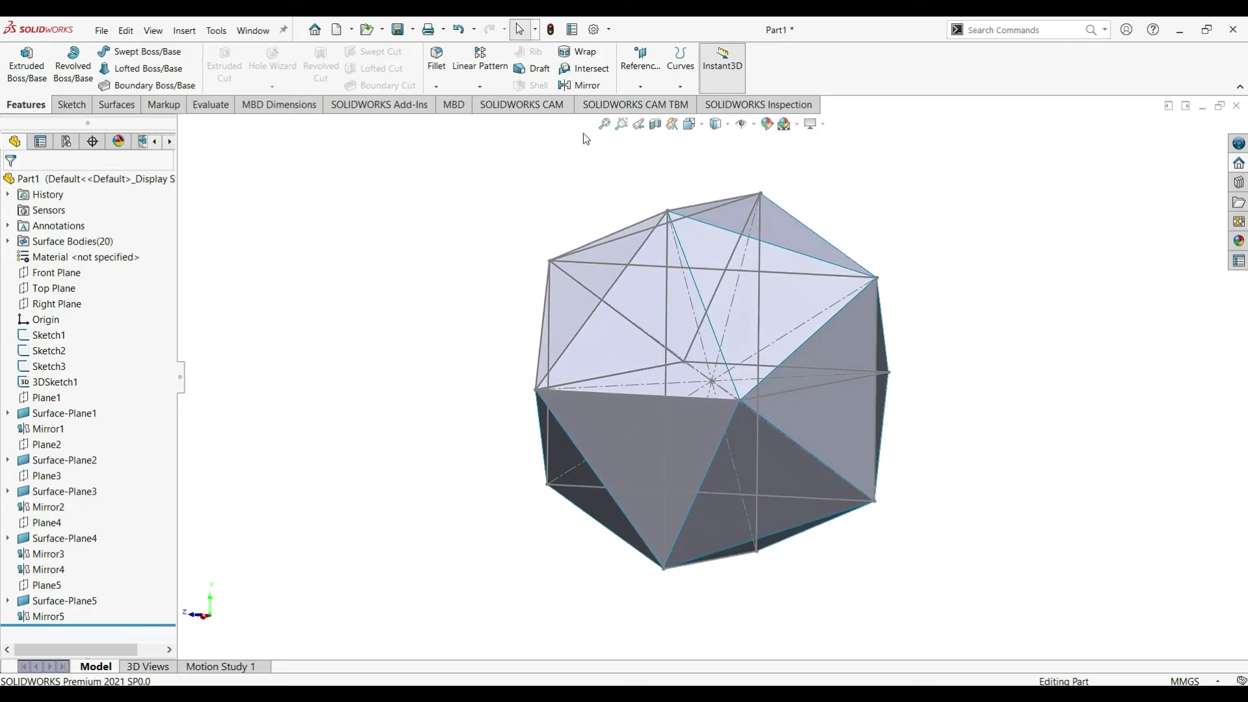
click(581, 86)
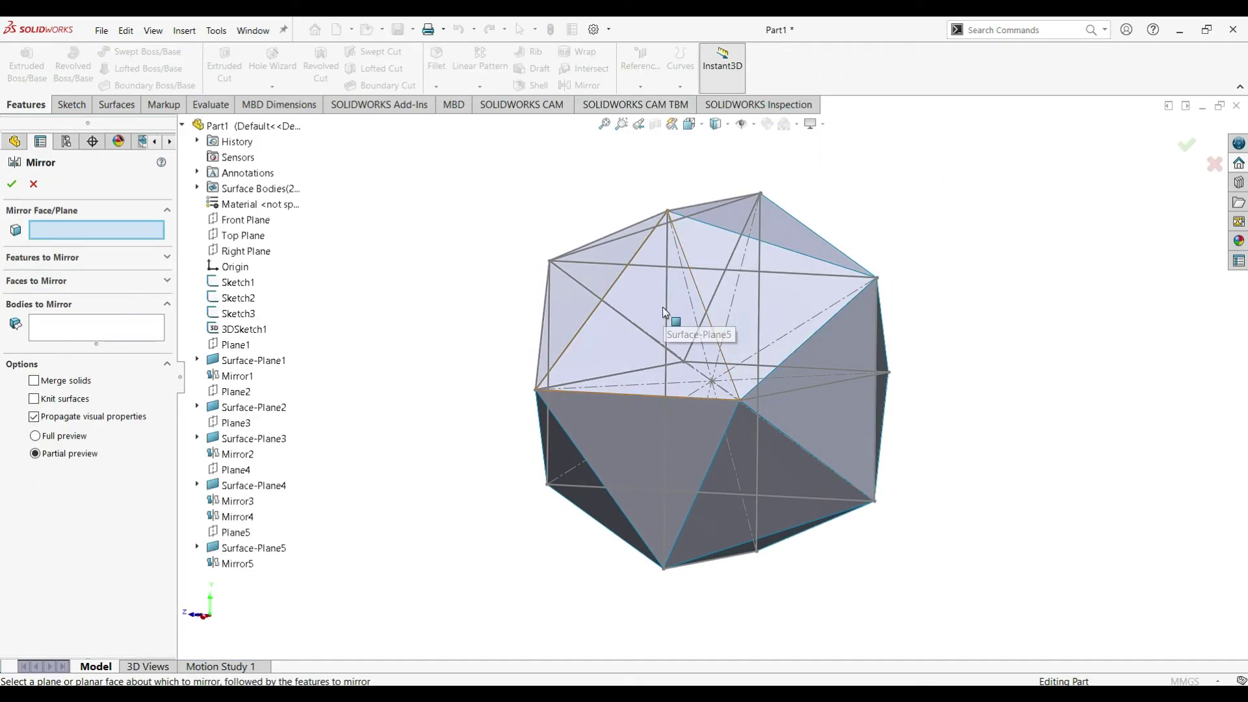
click(139, 338)
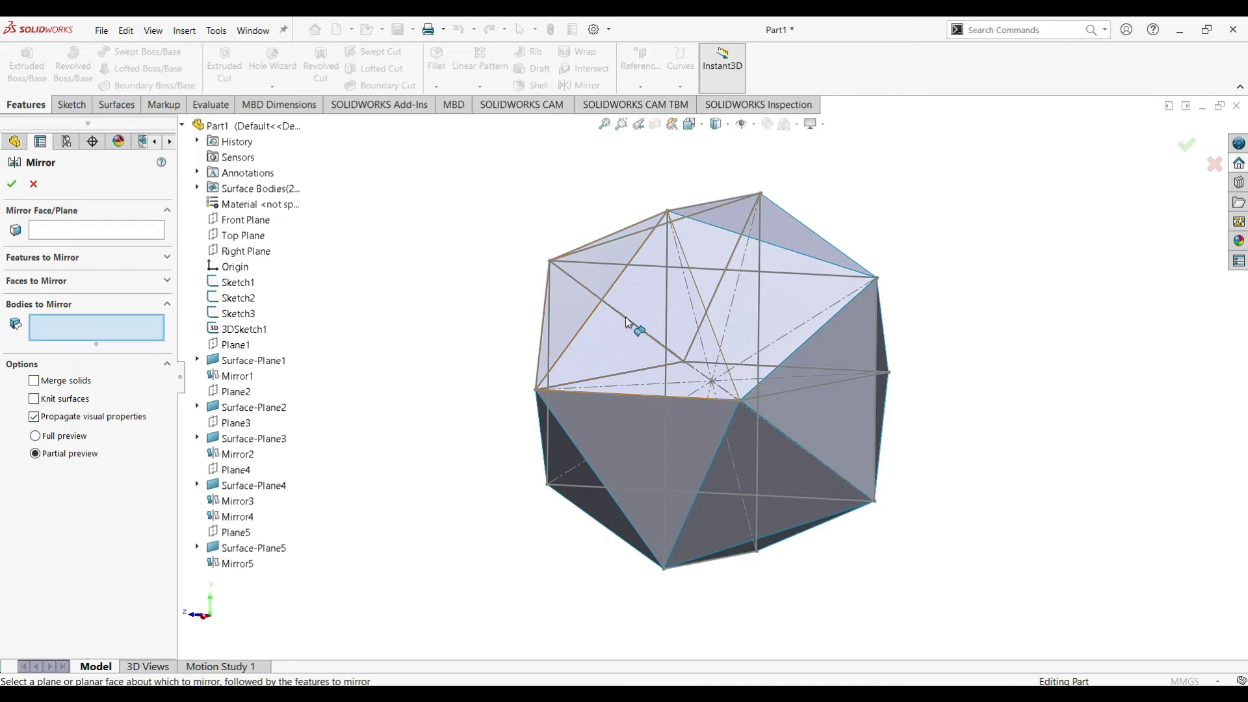
click(628, 321)
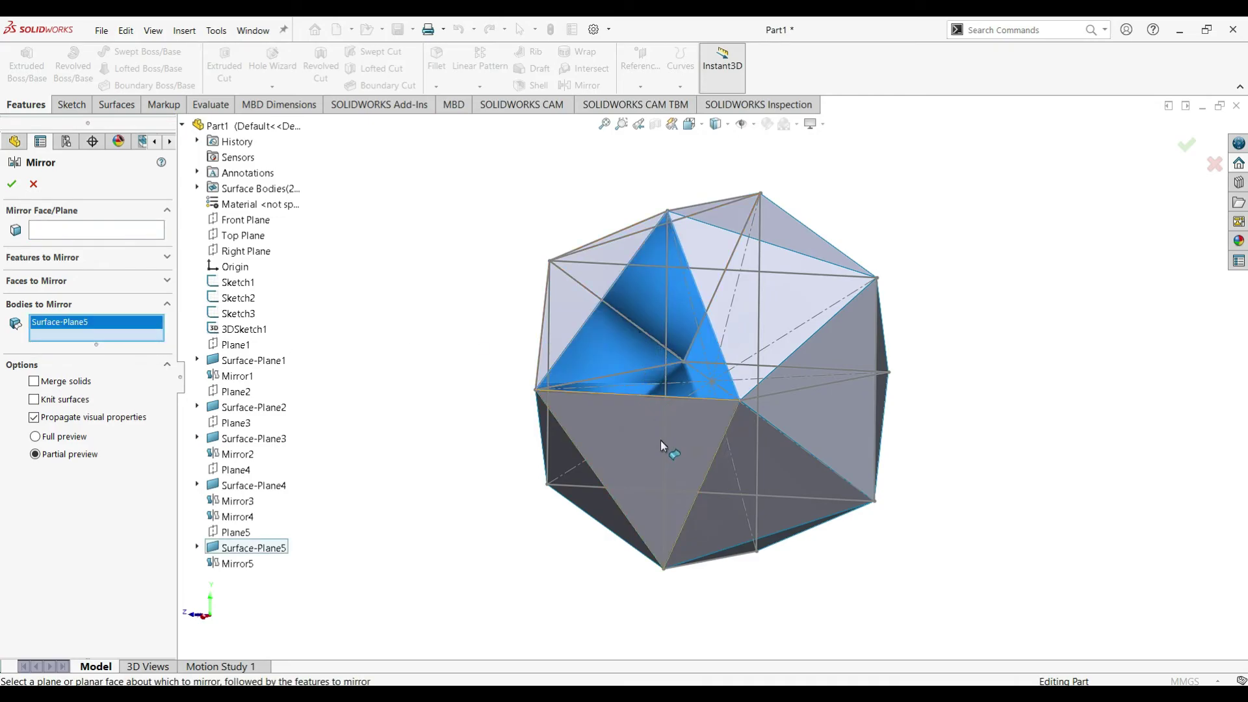
click(661, 444)
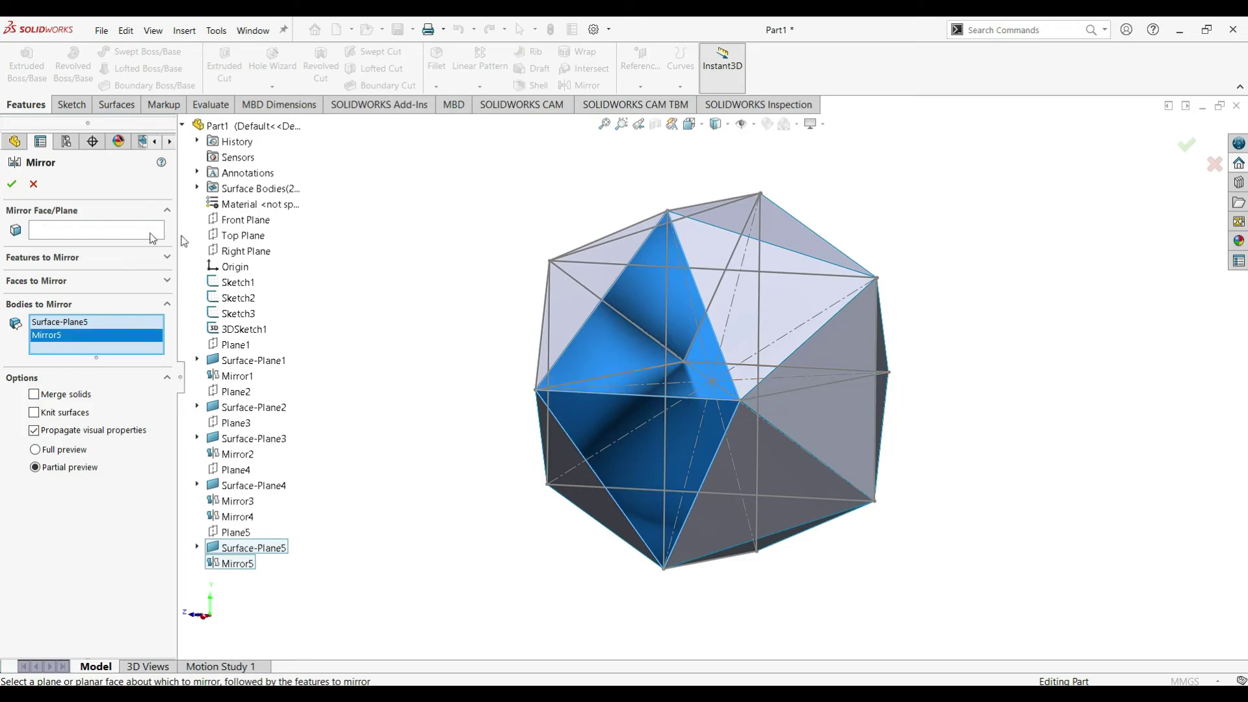
mouse_move(799, 279)
middle_down()
mouse_move(824, 291)
mouse_move(808, 273)
middle_up()
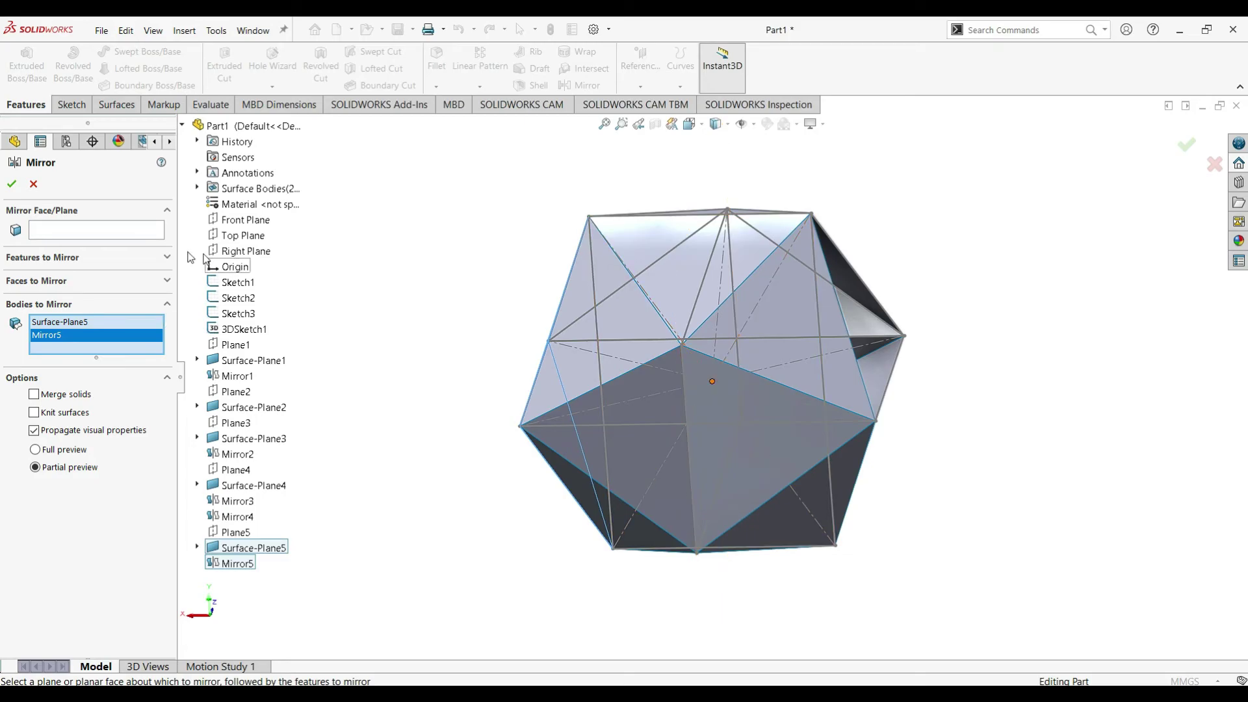
click(117, 231)
click(259, 252)
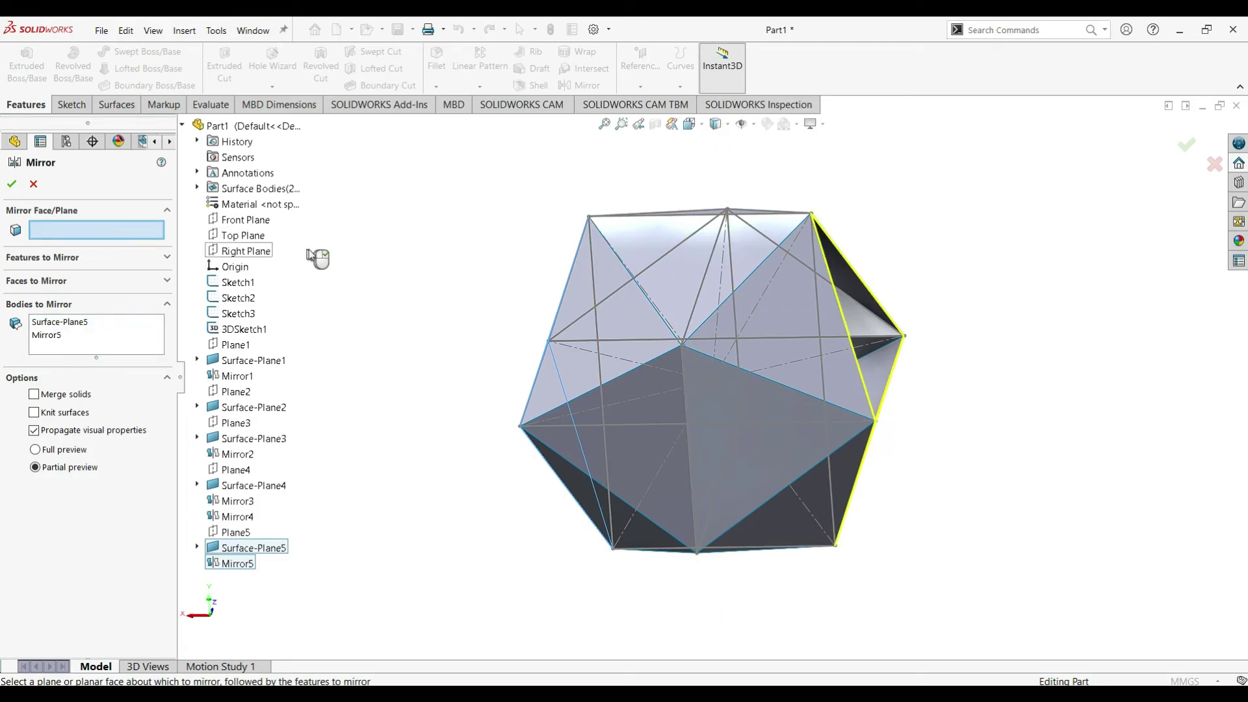
middle_drag(929, 238, 814, 209)
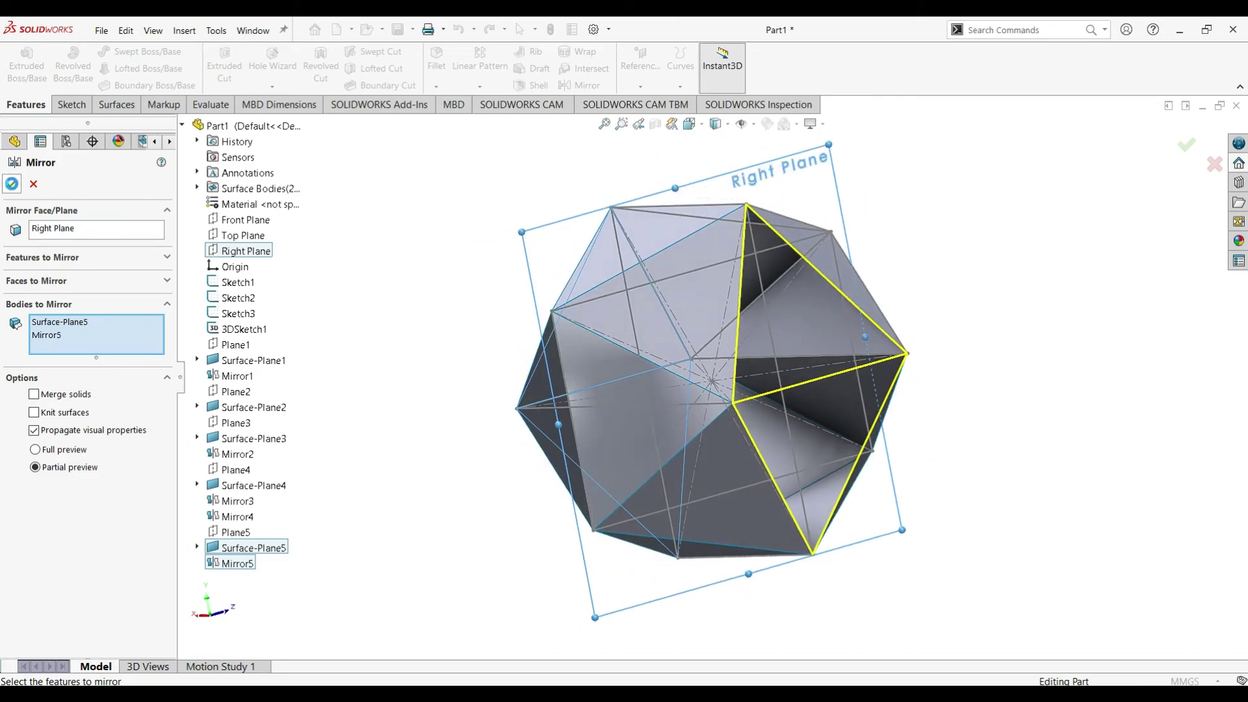
click(12, 184)
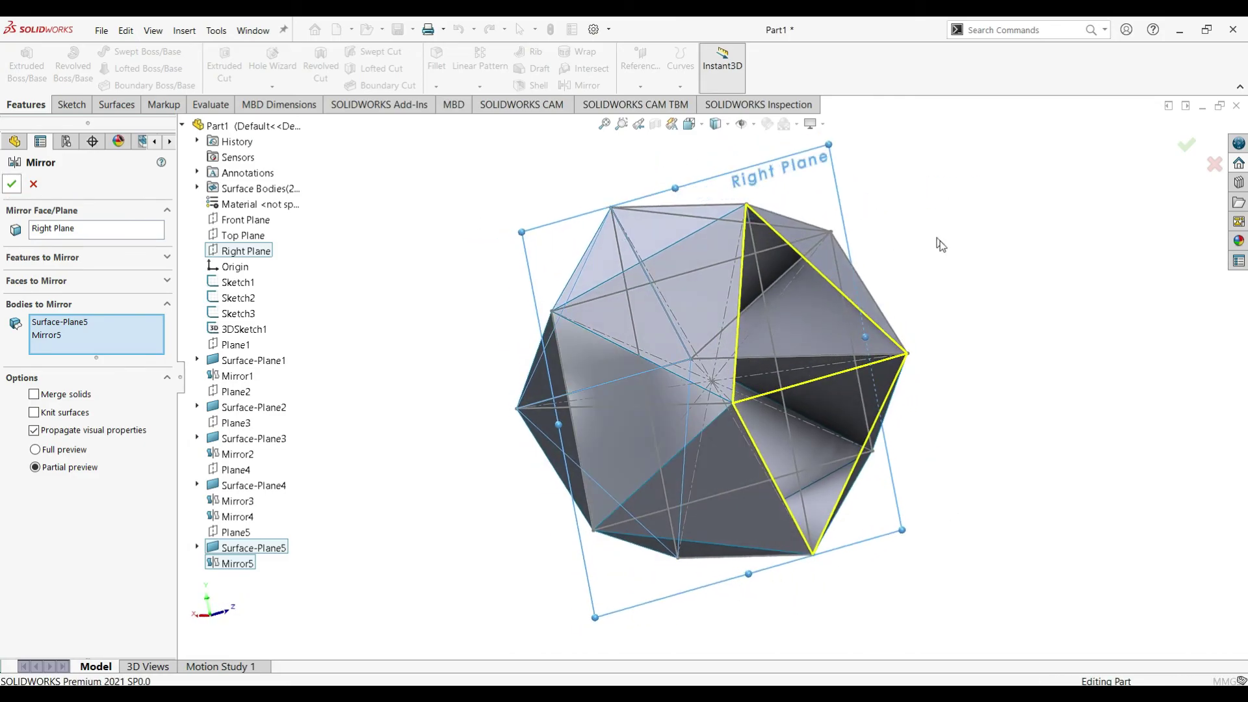
click(955, 197)
Hide Sketch1, Sketch2, Sketch3 and 3DSketch1 so that only the surface faces are displayed
middle_drag(985, 209, 897, 214)
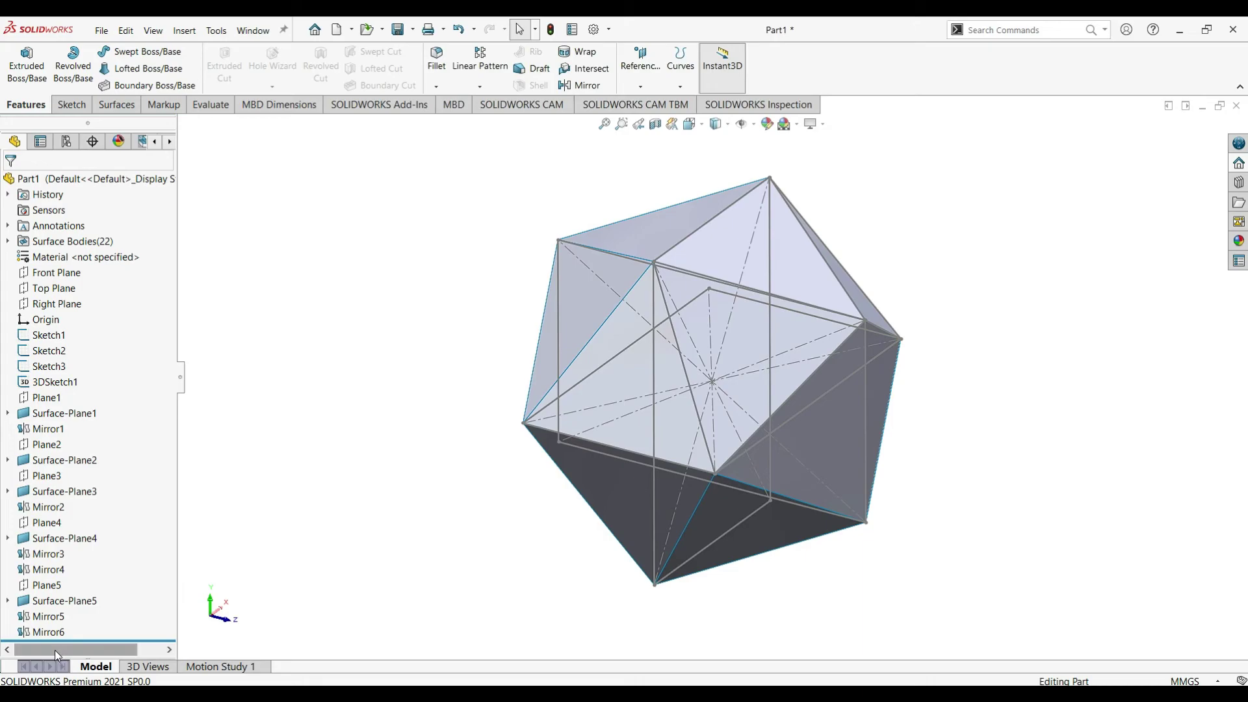
click(49, 335)
ctrl+click(48, 351)
ctrl+click(49, 367)
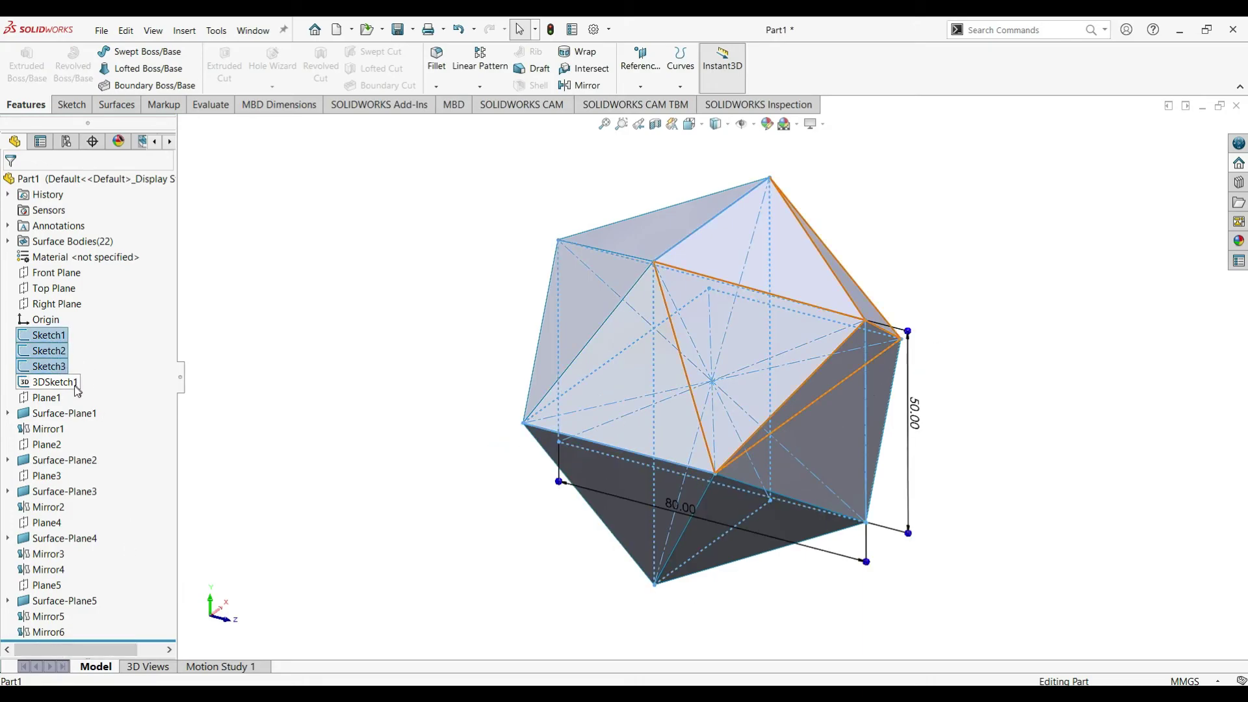
ctrl+click(68, 383)
click(85, 365)
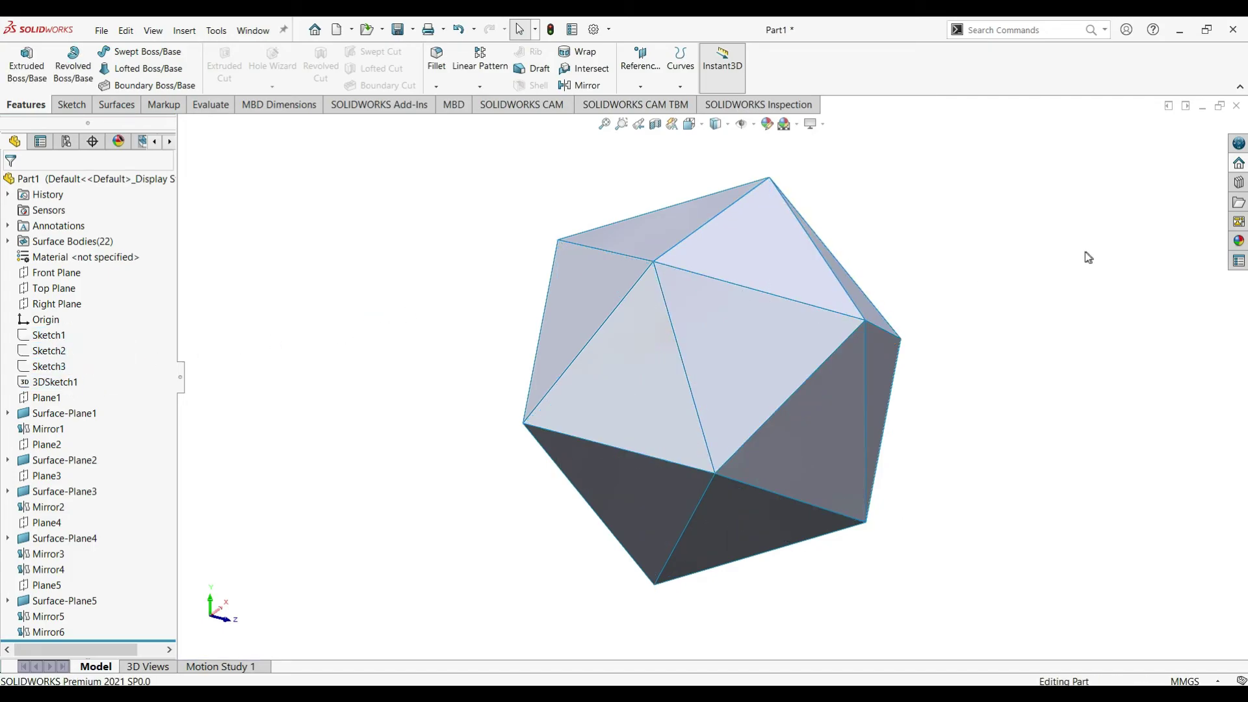
Select Surface-Plane1 to Surface-Plane5 and Mirror1 to Mirror6 and give them a light yellow colour from the standard swatches
middle_drag(1047, 259, 877, 364)
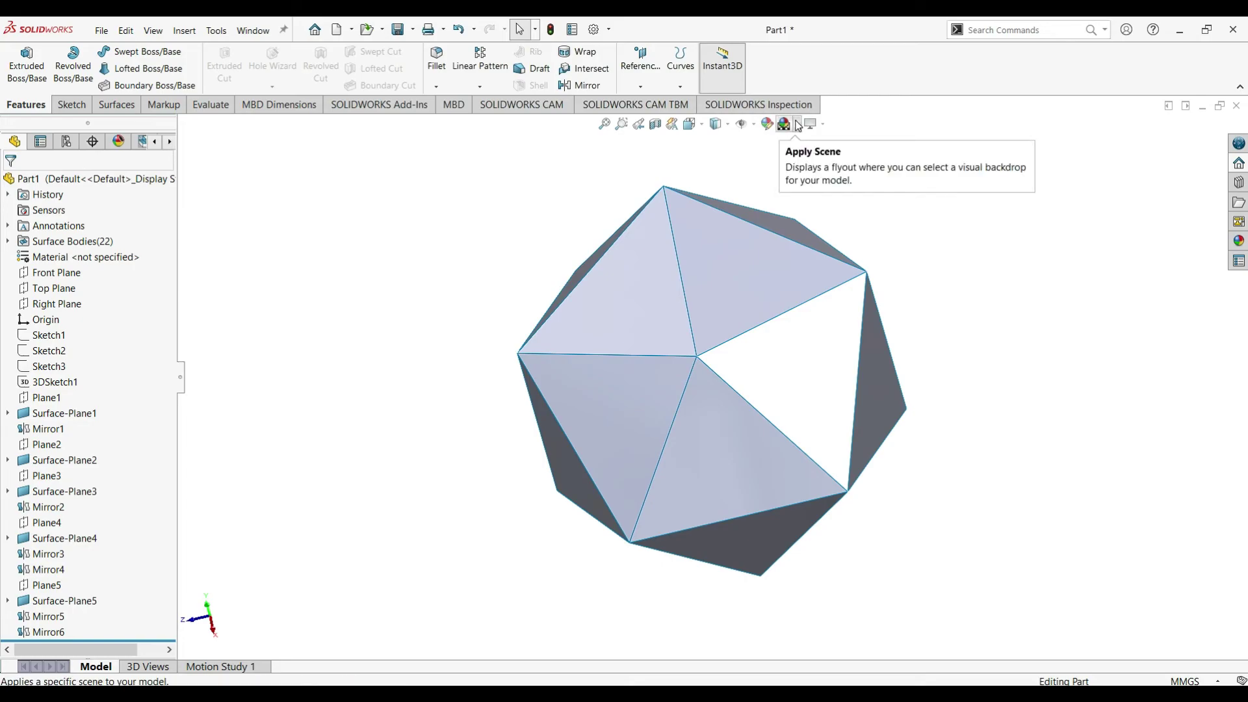
click(89, 414)
ctrl+click(48, 429)
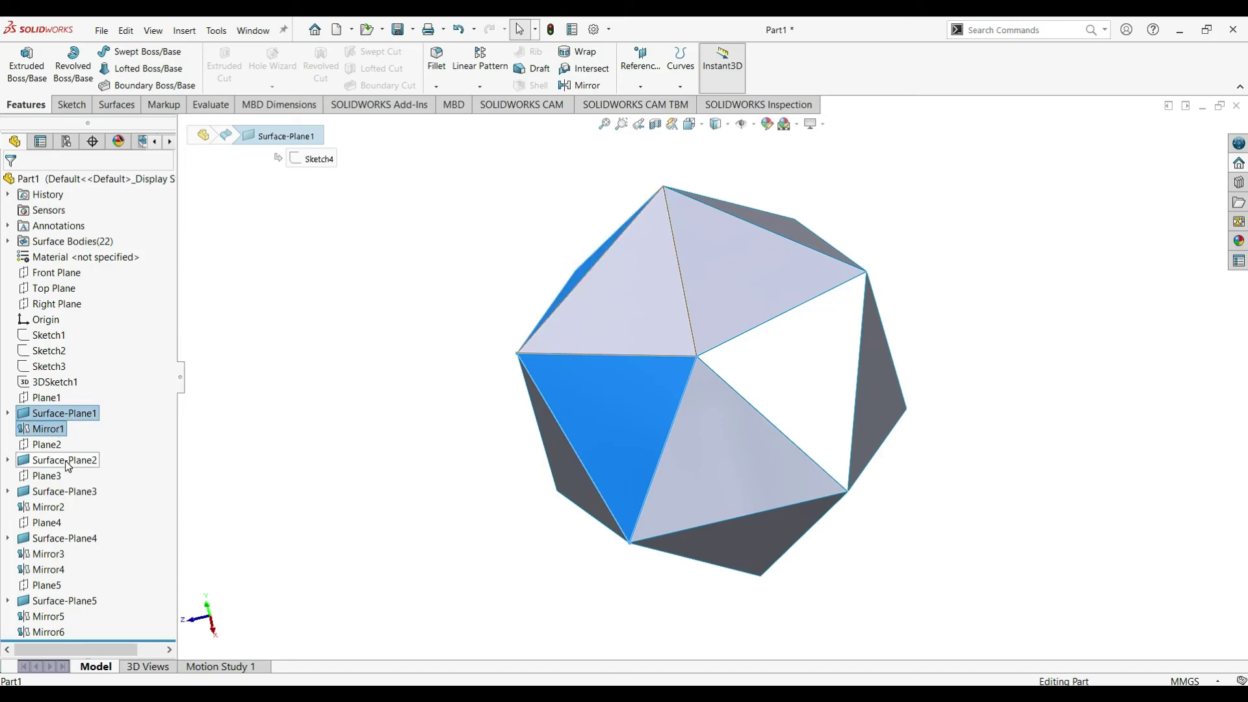
ctrl+click(67, 464)
ctrl+click(83, 492)
ctrl+click(72, 511)
ctrl+click(73, 539)
ctrl+click(54, 555)
ctrl+click(56, 570)
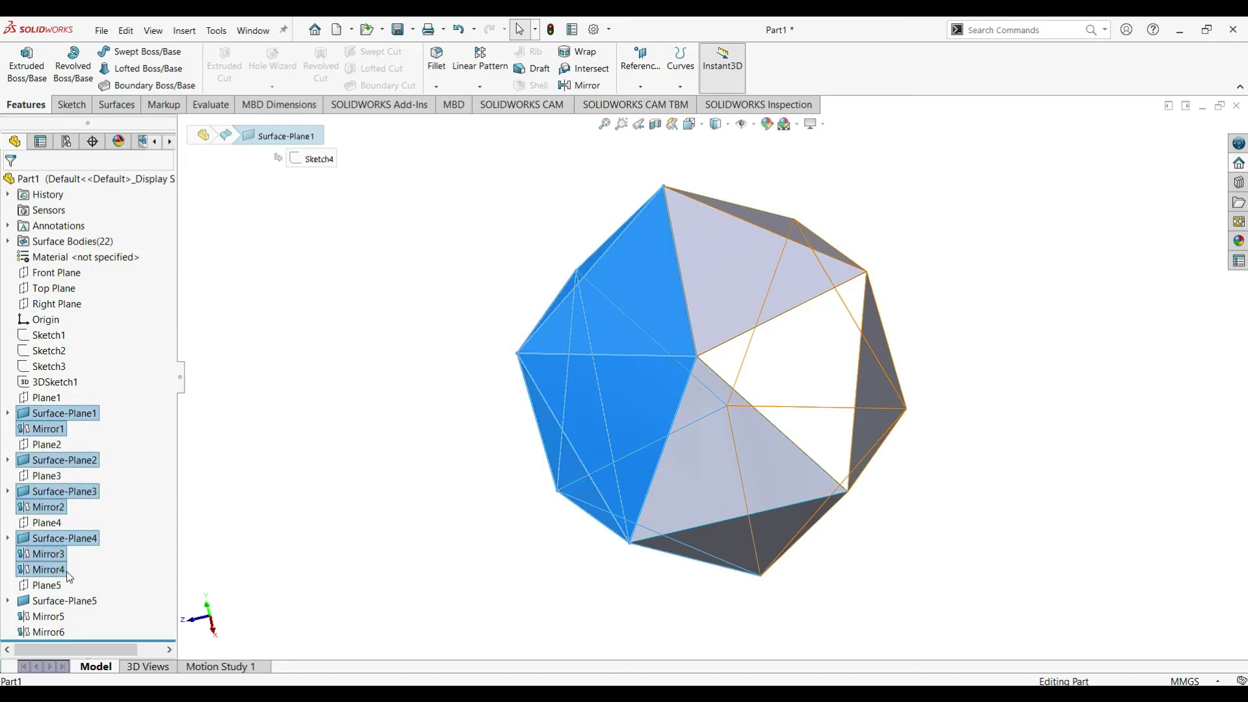
ctrl+click(76, 601)
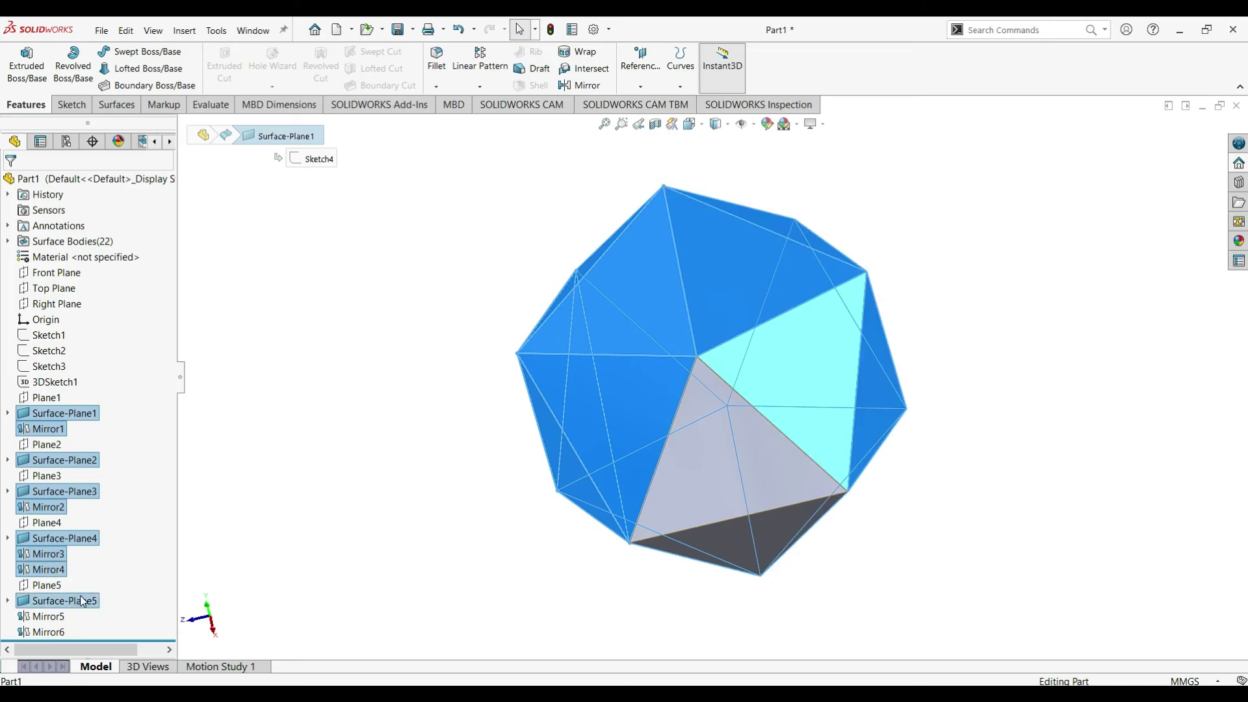
ctrl+click(51, 617)
ctrl+click(54, 630)
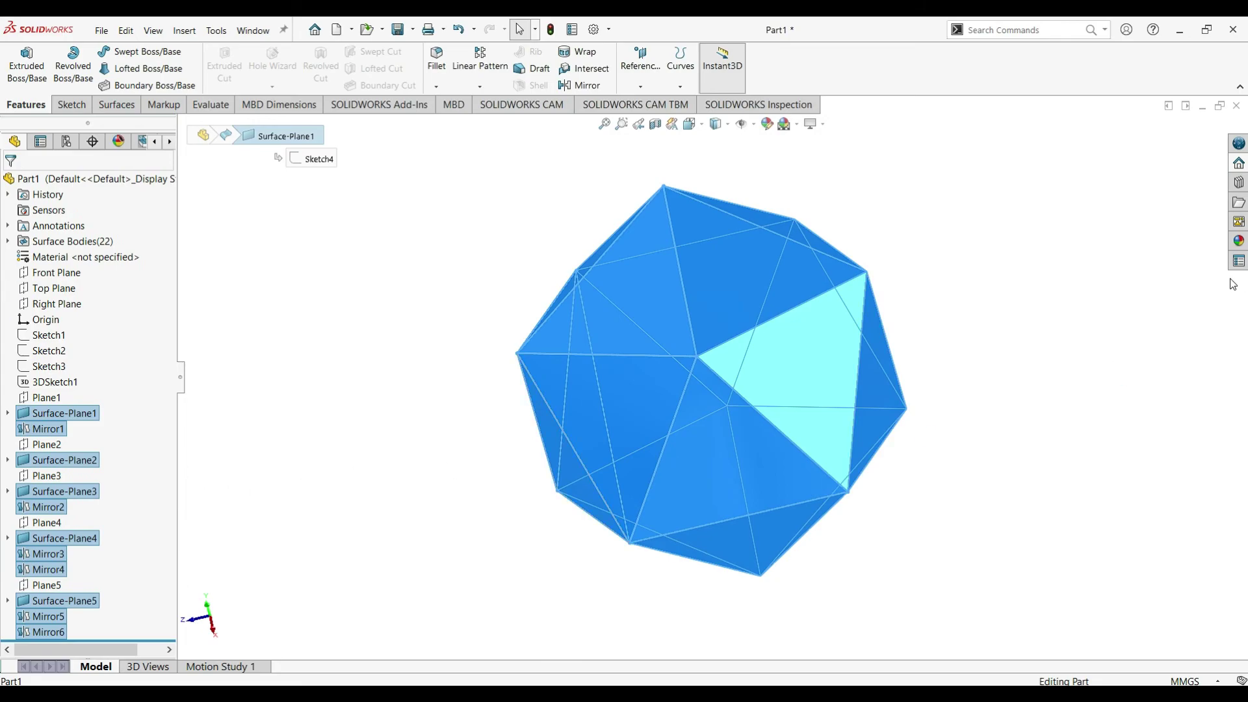
middle_drag(1148, 330, 990, 489)
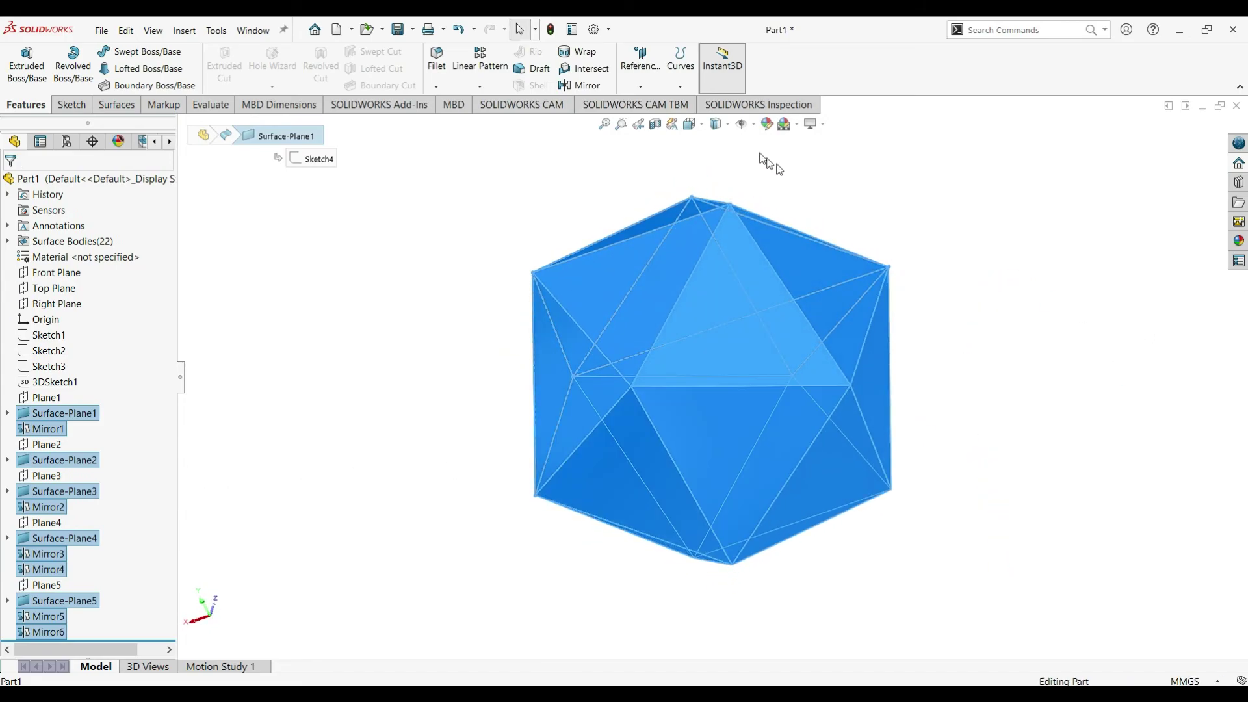
click(773, 127)
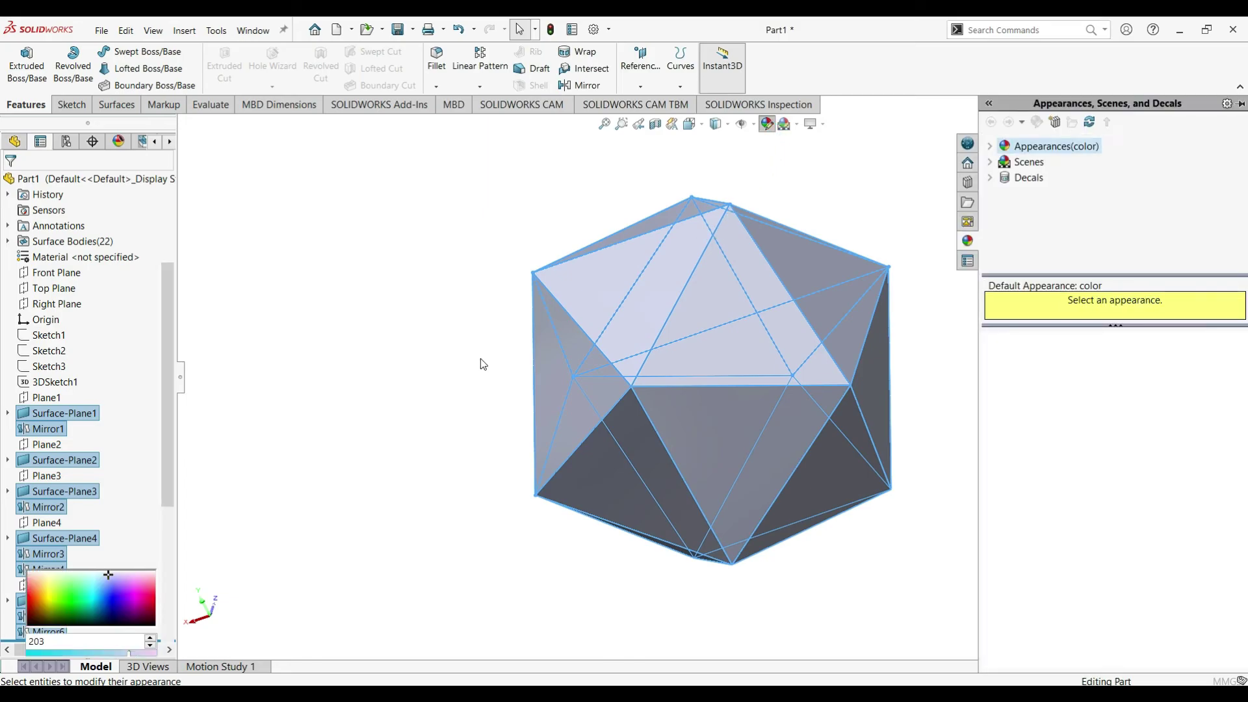
click(69, 498)
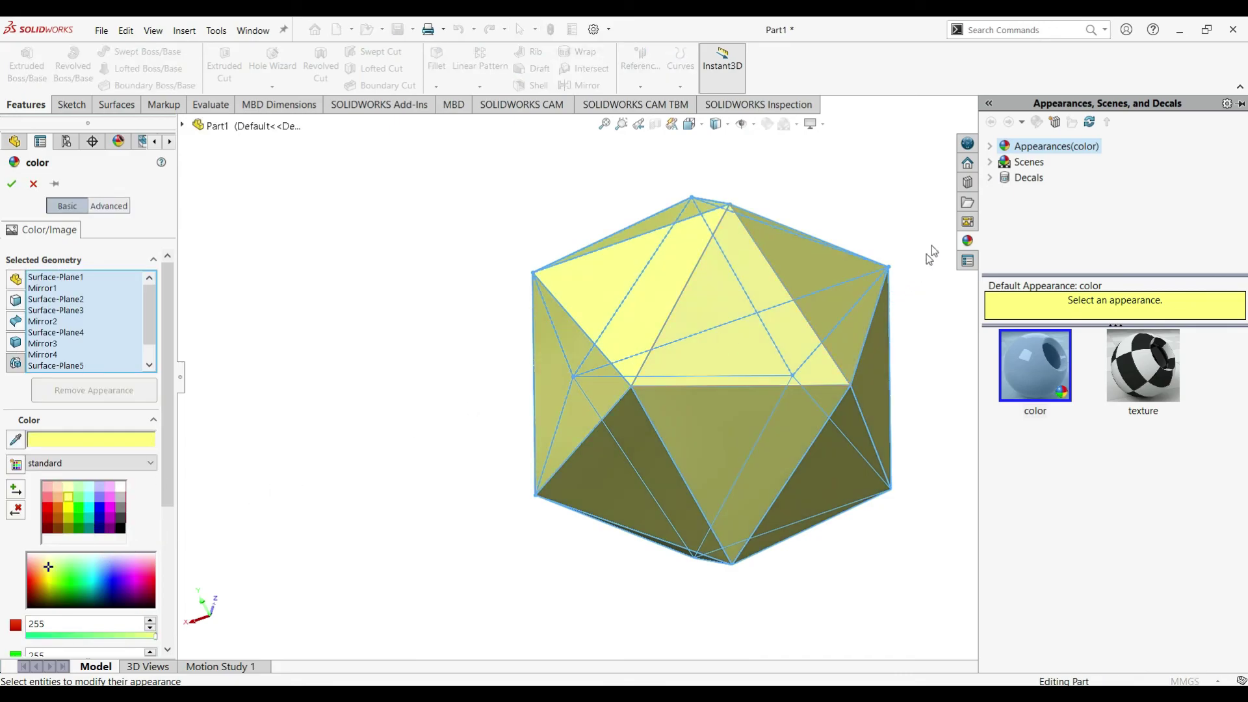
Apply the Yellow appearance from the Solid appearance library to the selected surface and mirror features
click(996, 147)
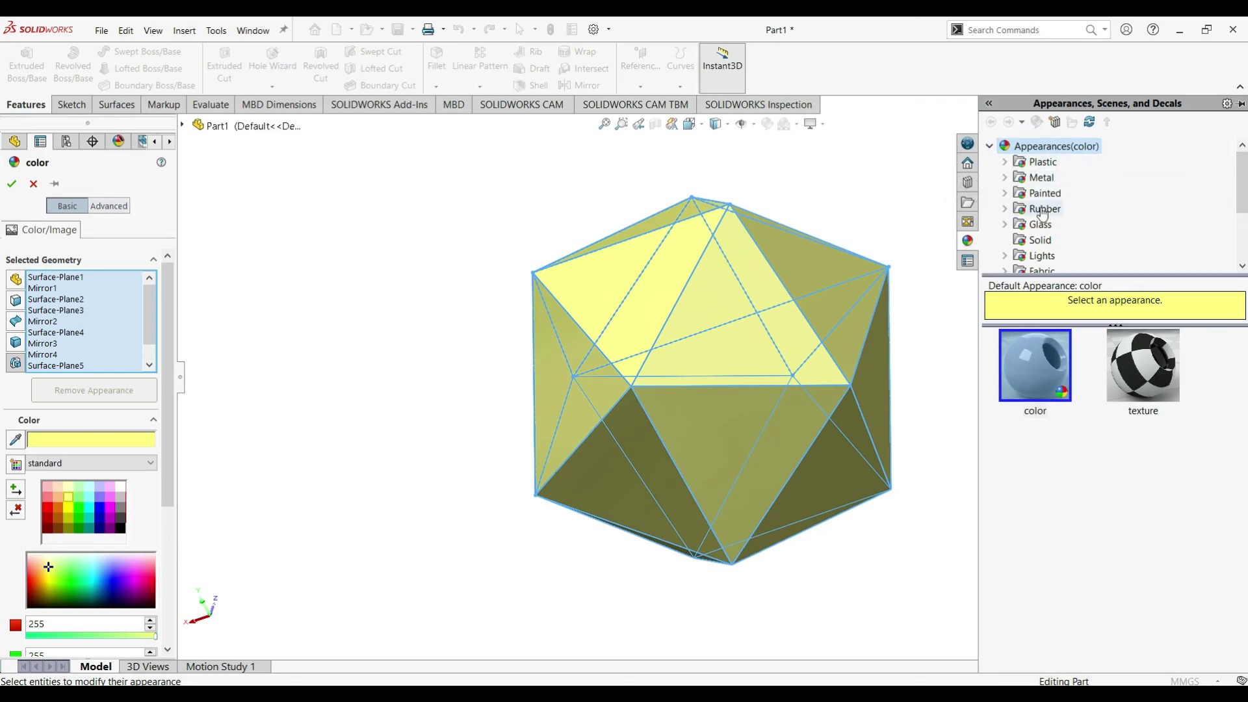
scroll(1048, 227, down, 3)
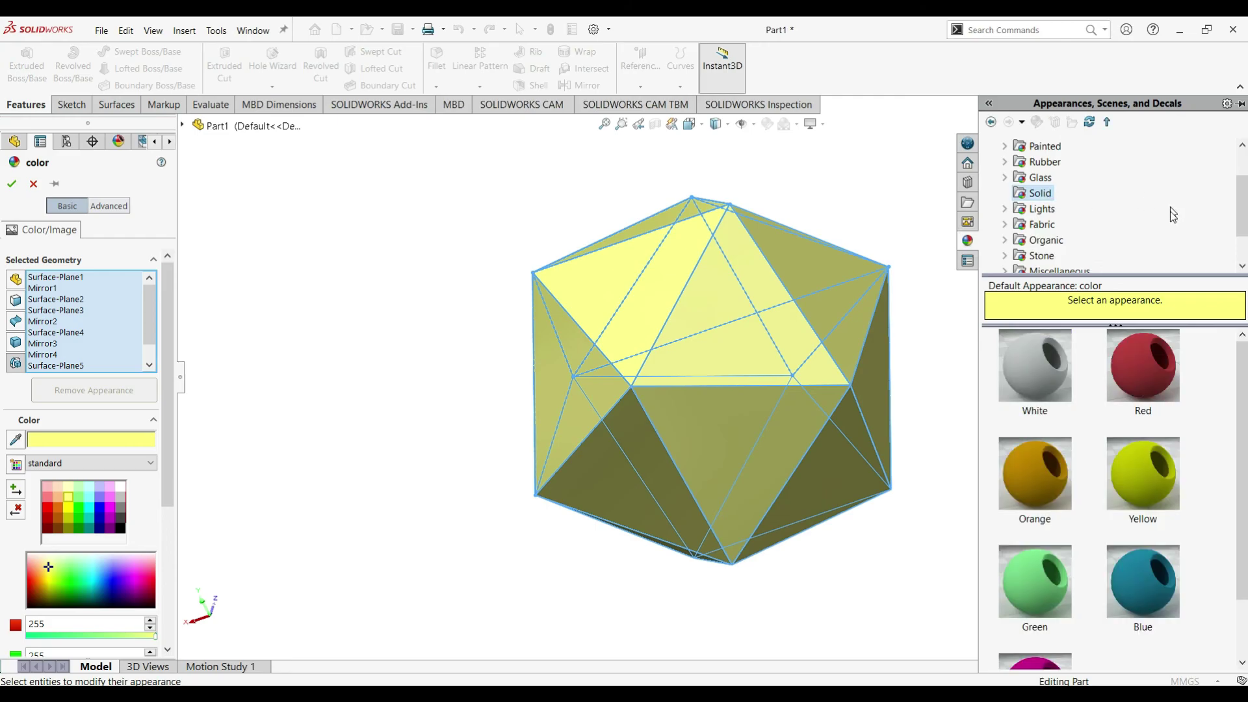
scroll(1154, 441, down, 2)
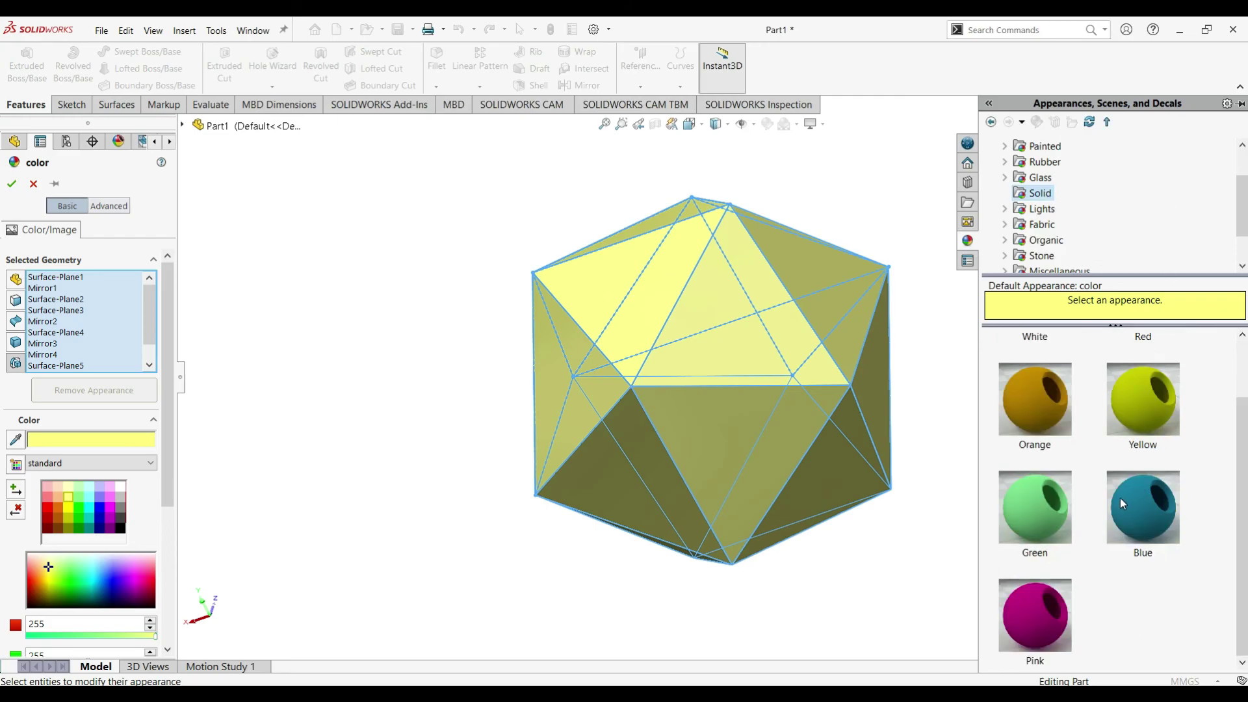
click(1148, 421)
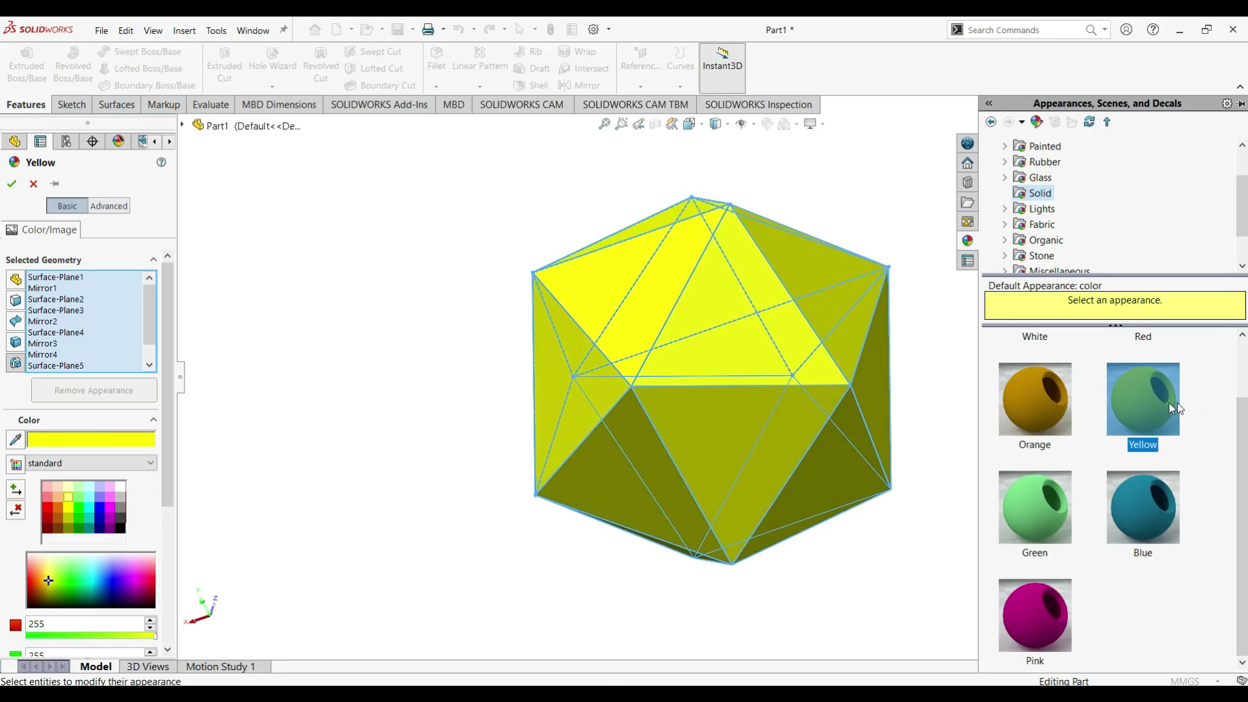
Apply the emerald appearance from the Organic Gemstones library to the selected surface and mirror features and accept it
click(1006, 242)
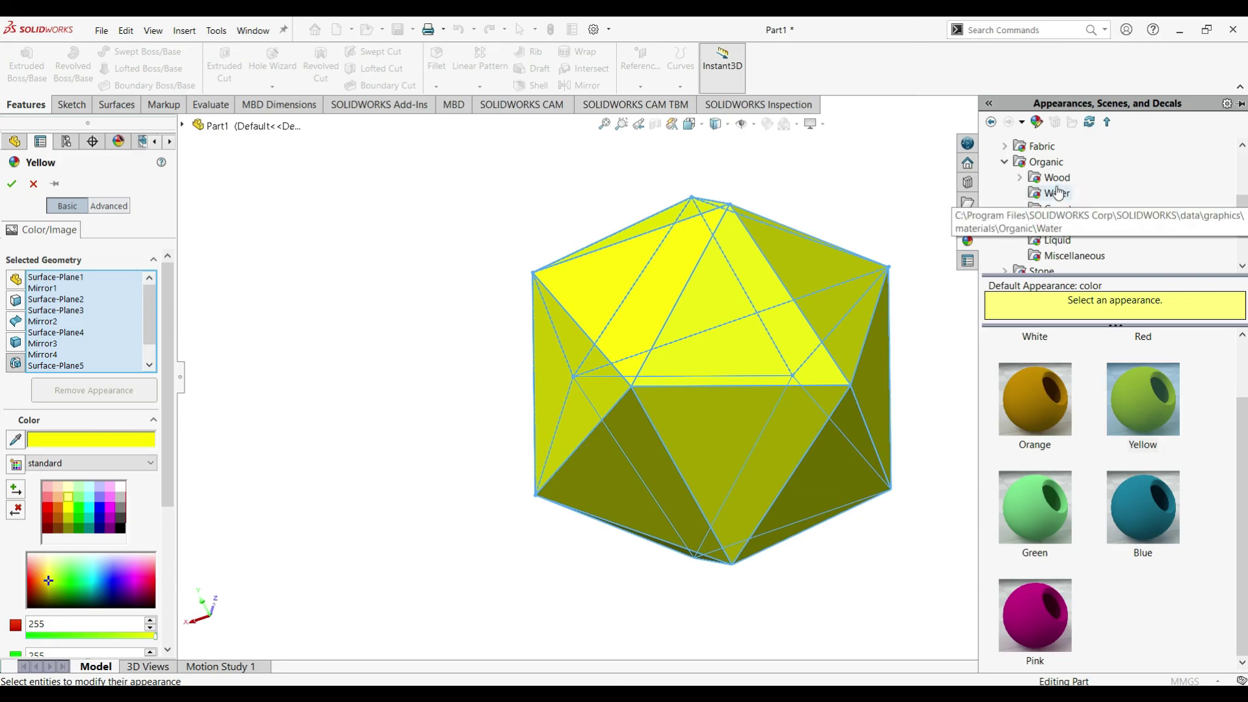
click(1067, 208)
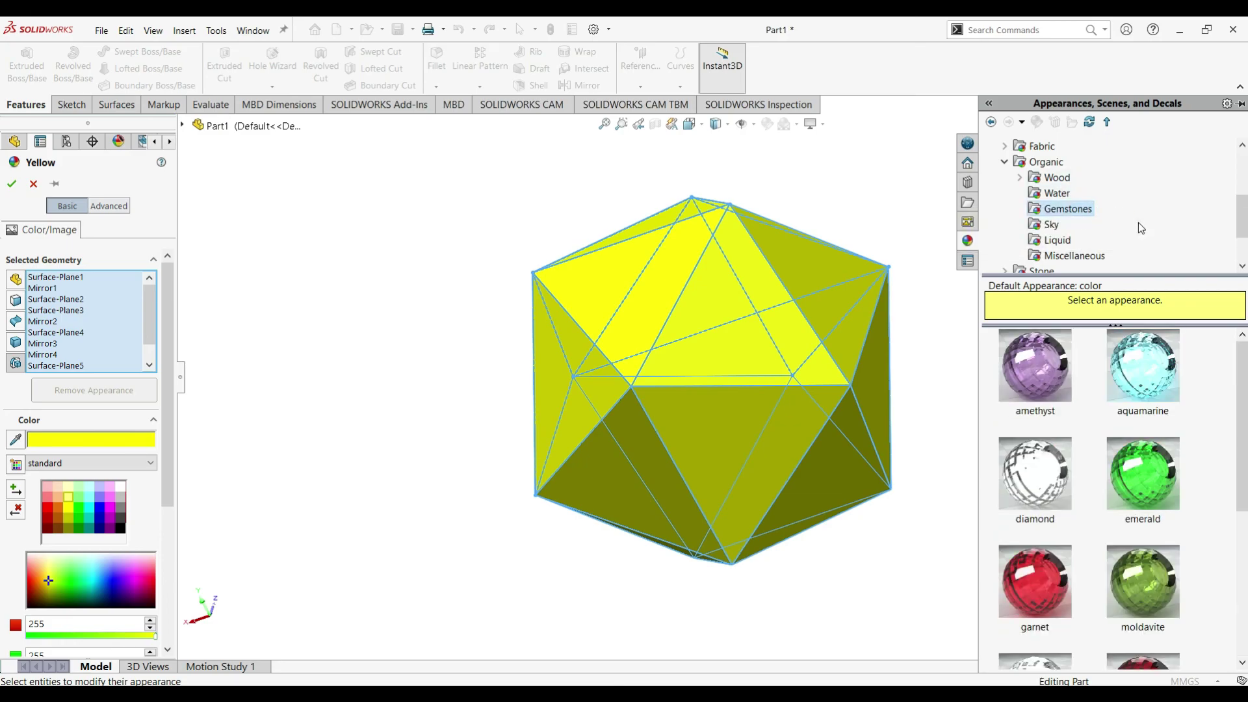
click(1152, 463)
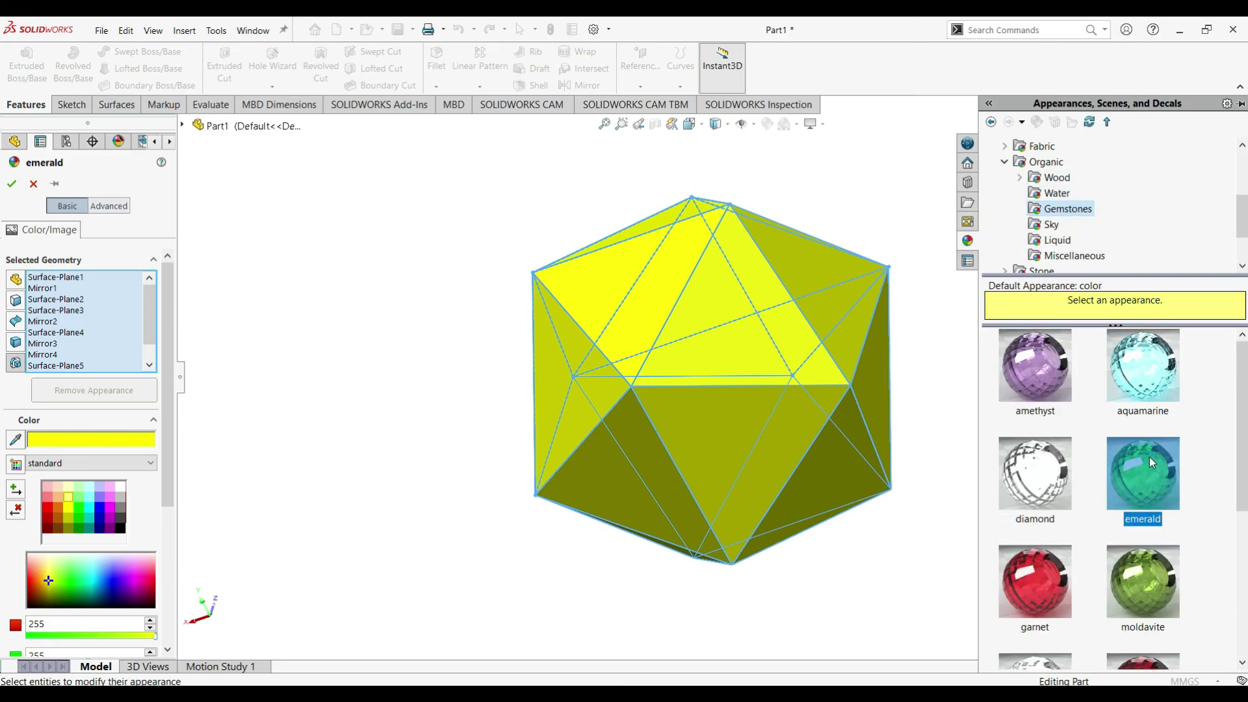
mouse_move(1152, 481)
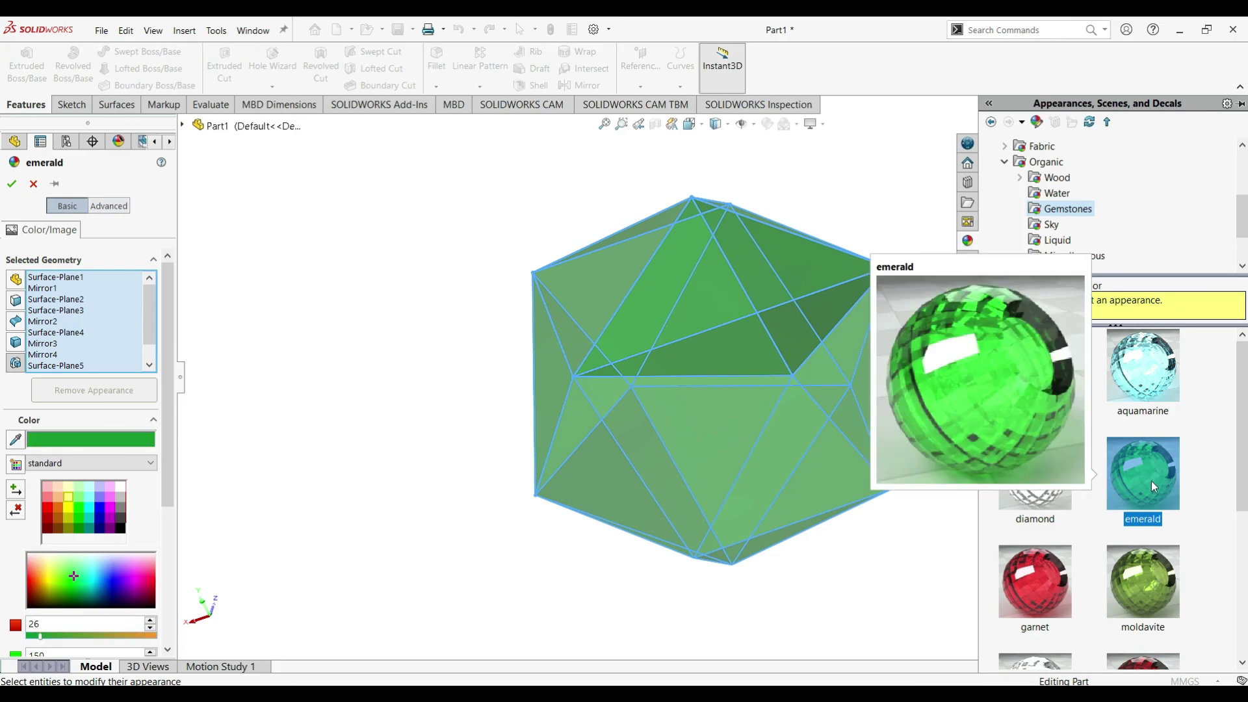
scroll(1226, 434, down, 3)
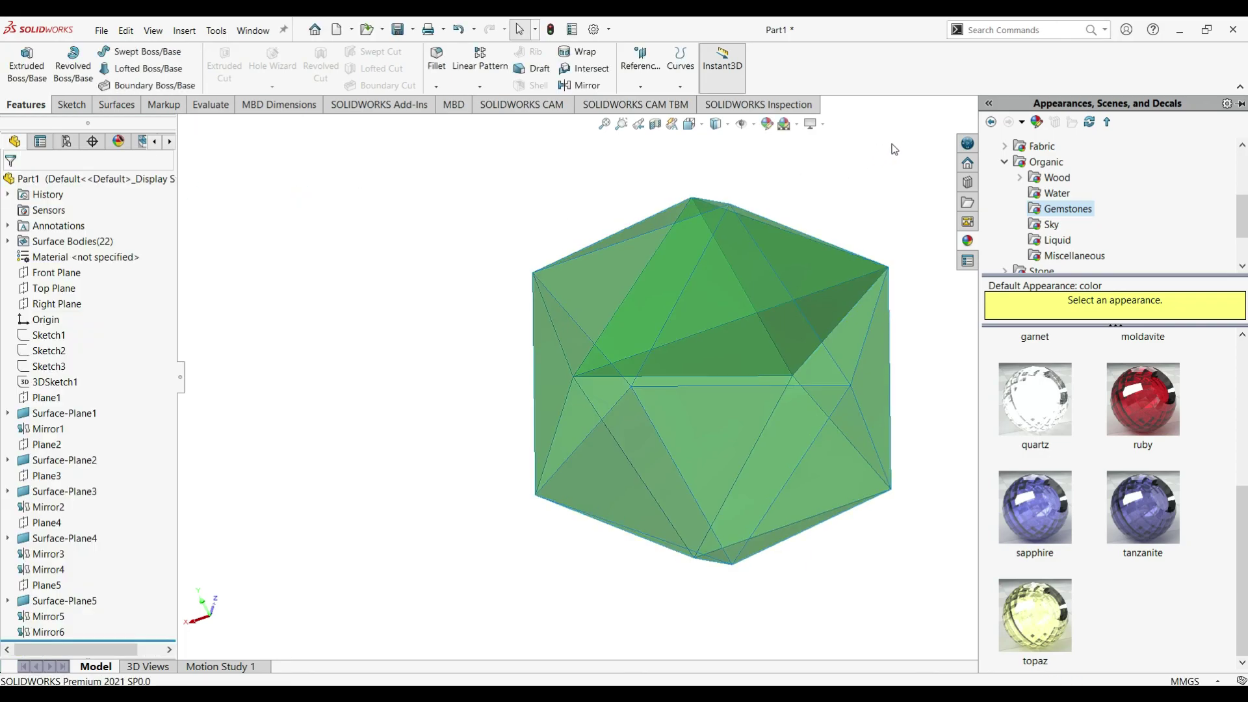
Toggle the RealView Graphics view setting and inspect the emerald polyhedron from several sides
click(814, 123)
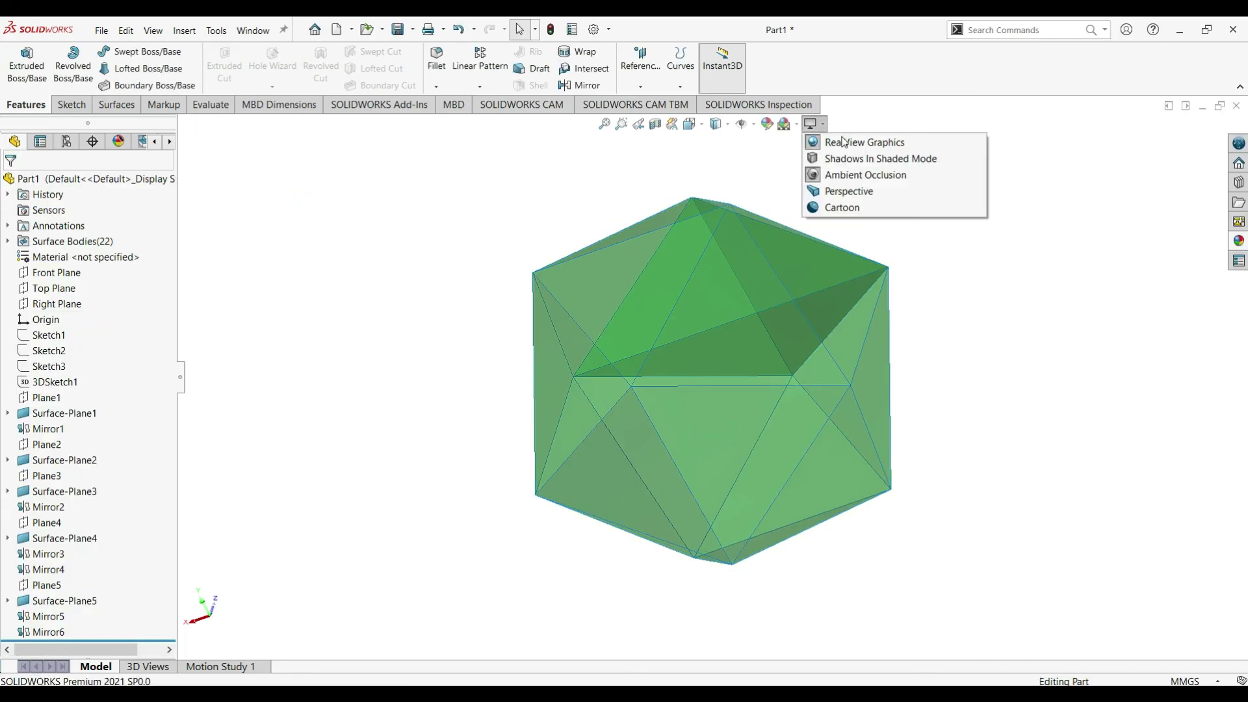
click(867, 189)
middle_drag(933, 240, 1009, 258)
click(814, 124)
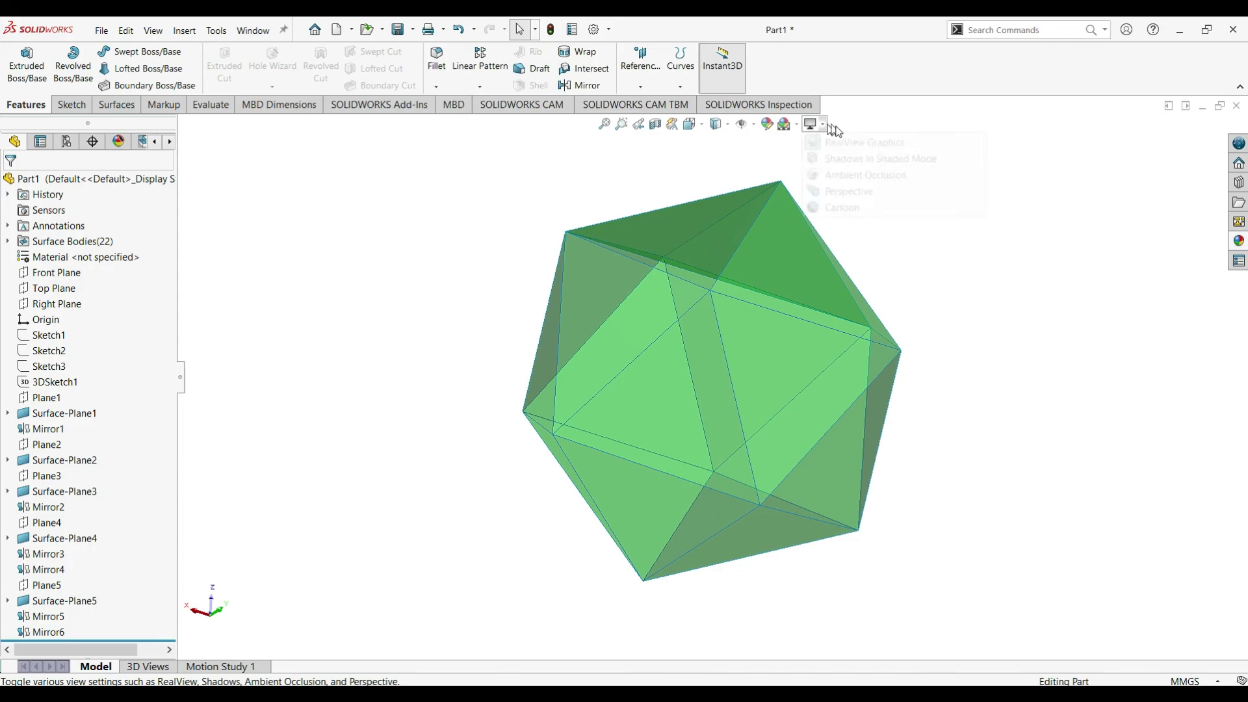
click(852, 142)
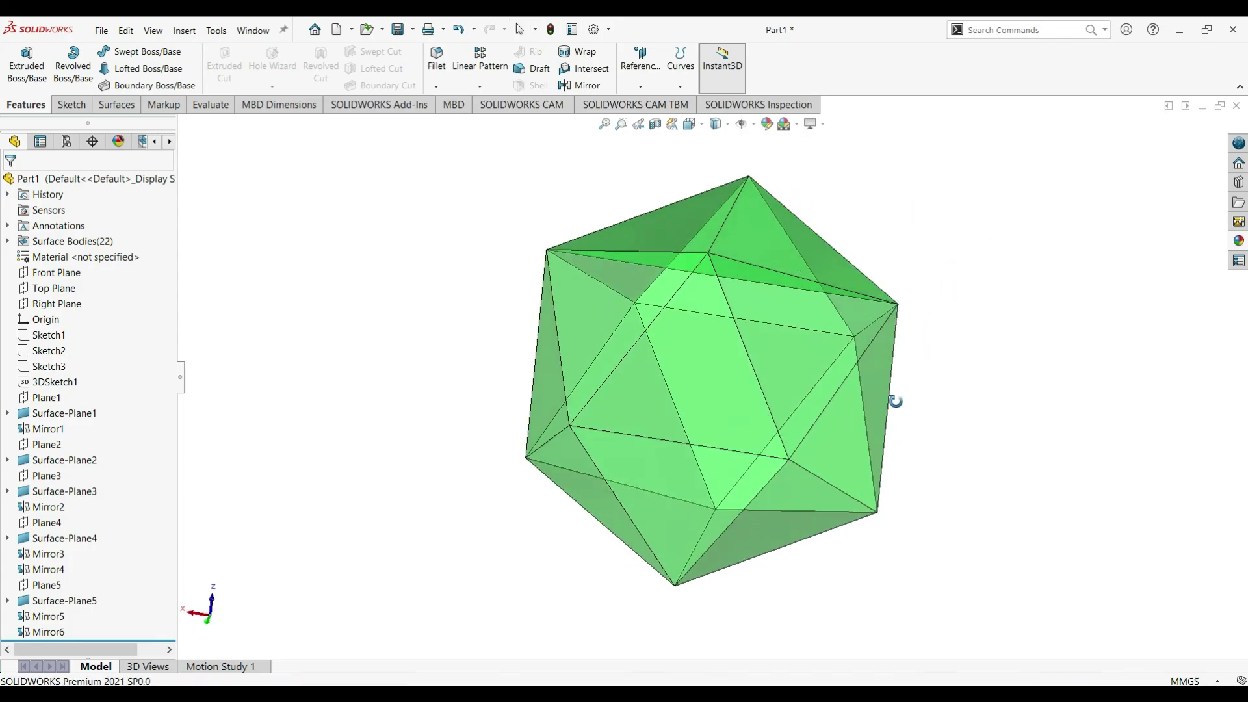
middle_drag(863, 254, 1077, 252)
middle_drag(1090, 308, 856, 242)
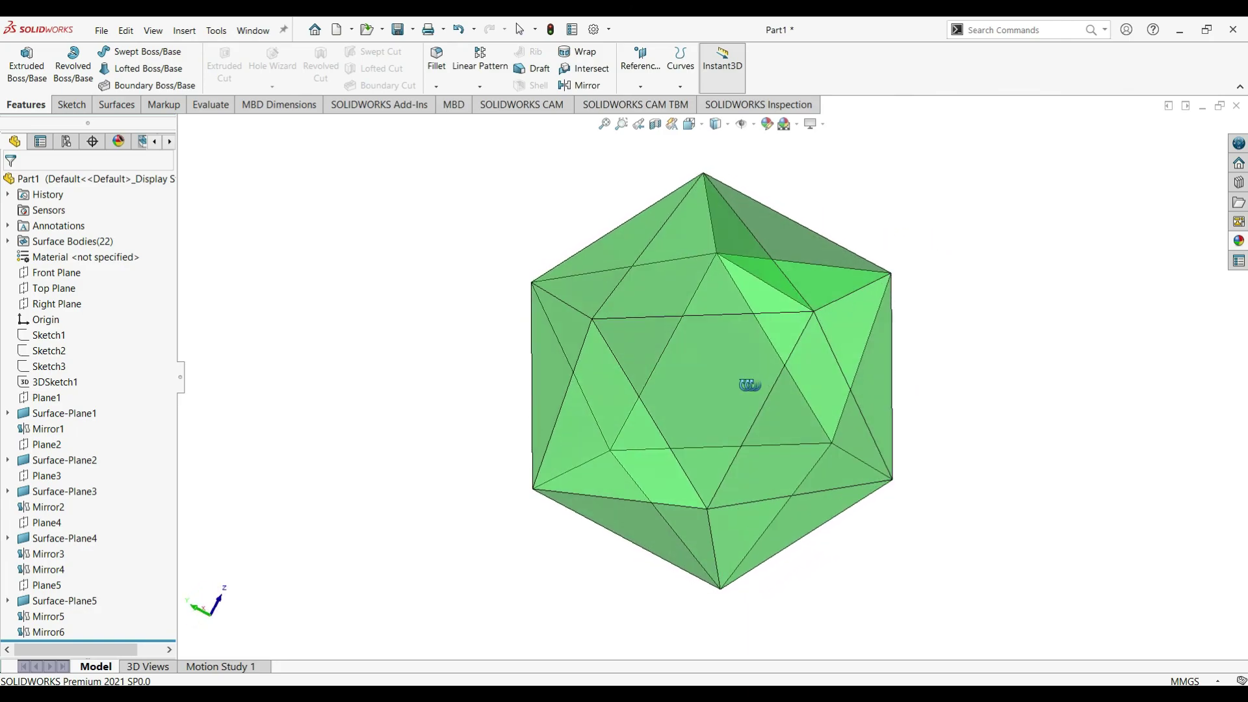